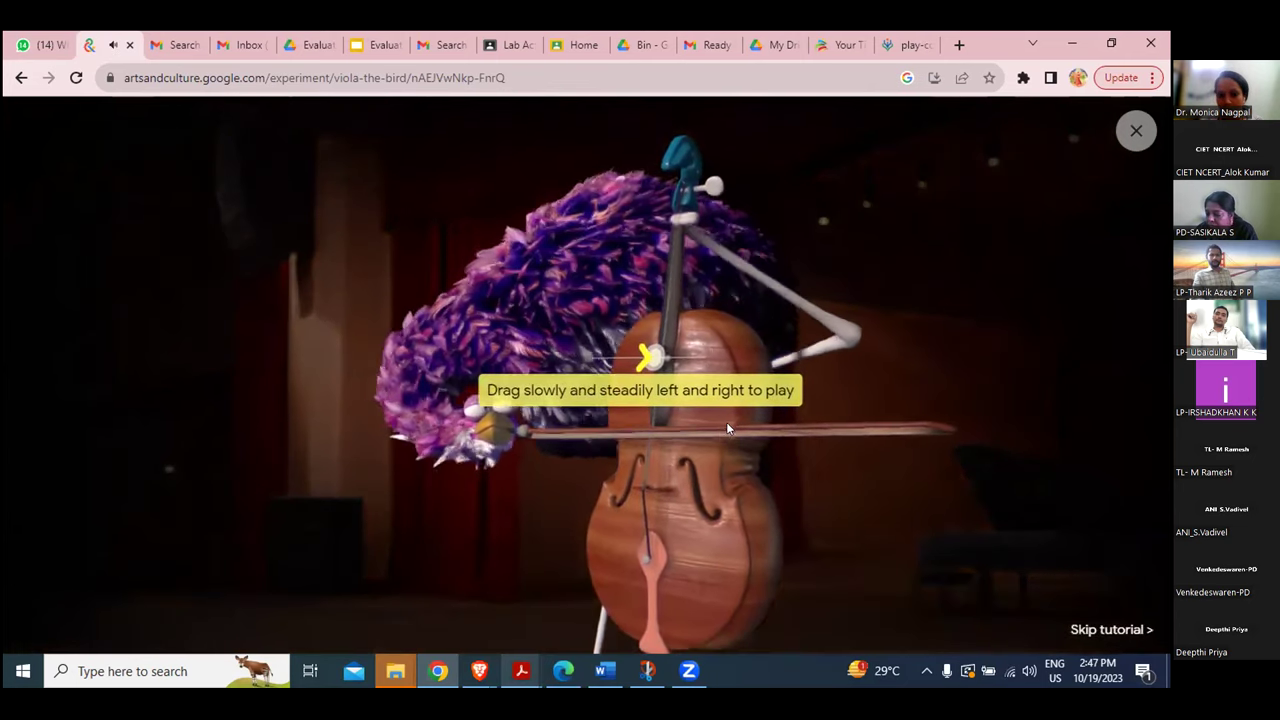
Bow the cello back and forth to play the practice notes of the Viola the Bird tutorial.
left_click_drag(522, 437, 681, 442)
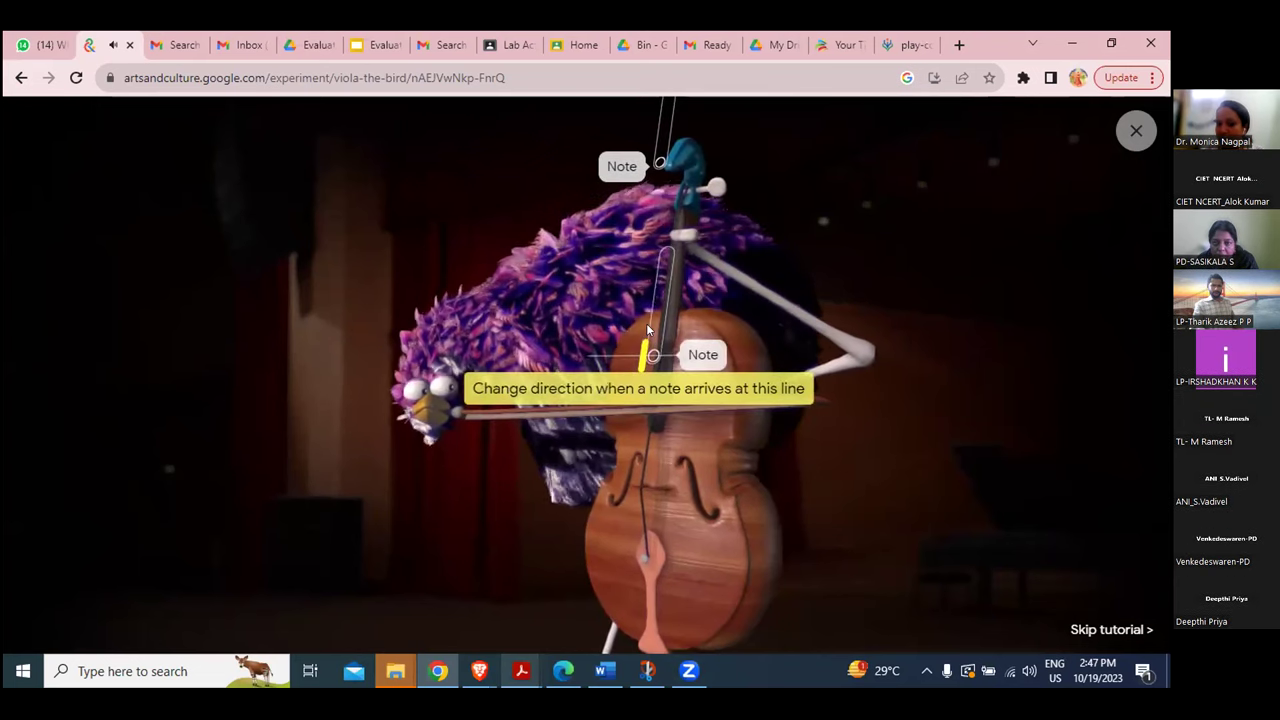
left_click_drag(617, 462, 206, 604)
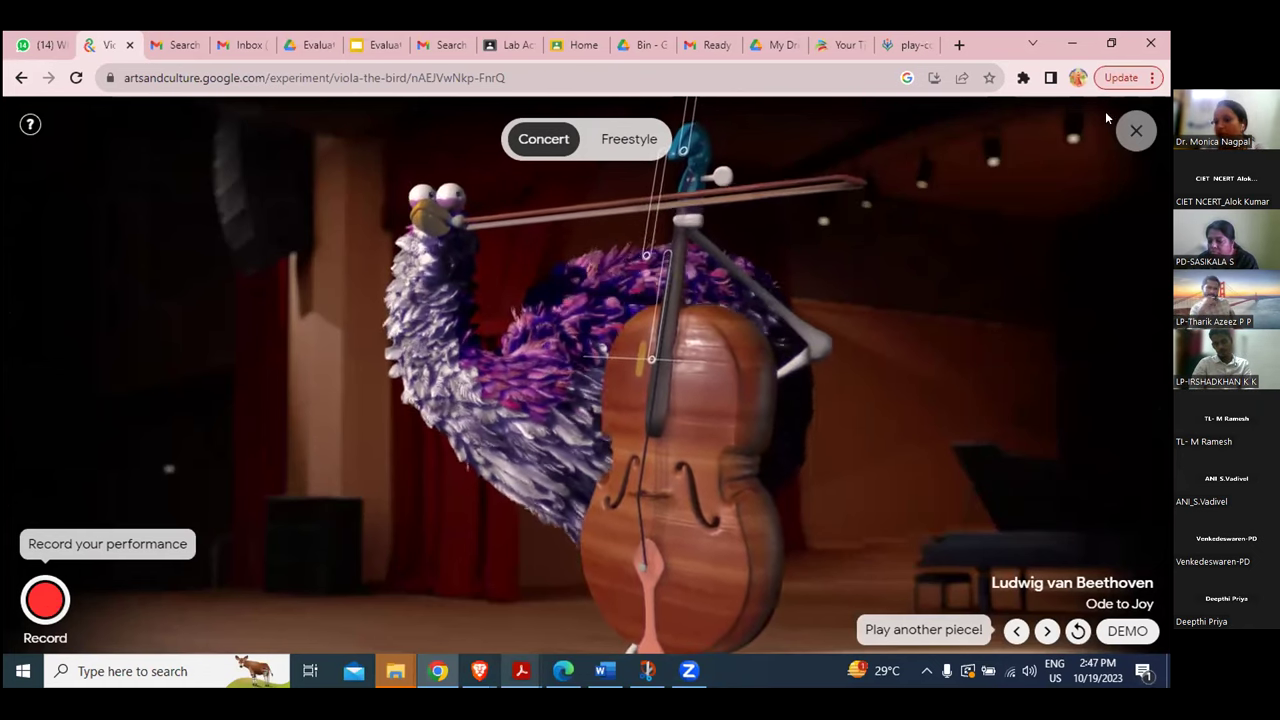
Exit the Viola the Bird game and return to the Explore page.
left_click(1136, 130)
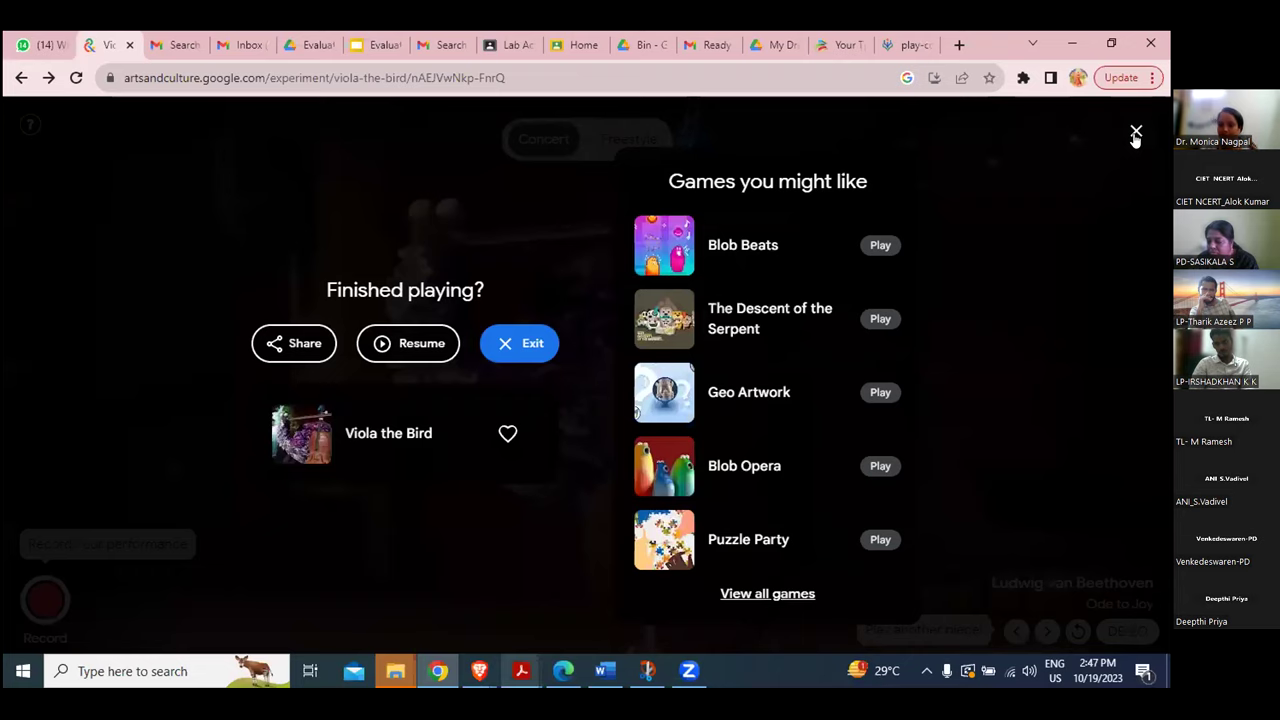
left_click(1136, 134)
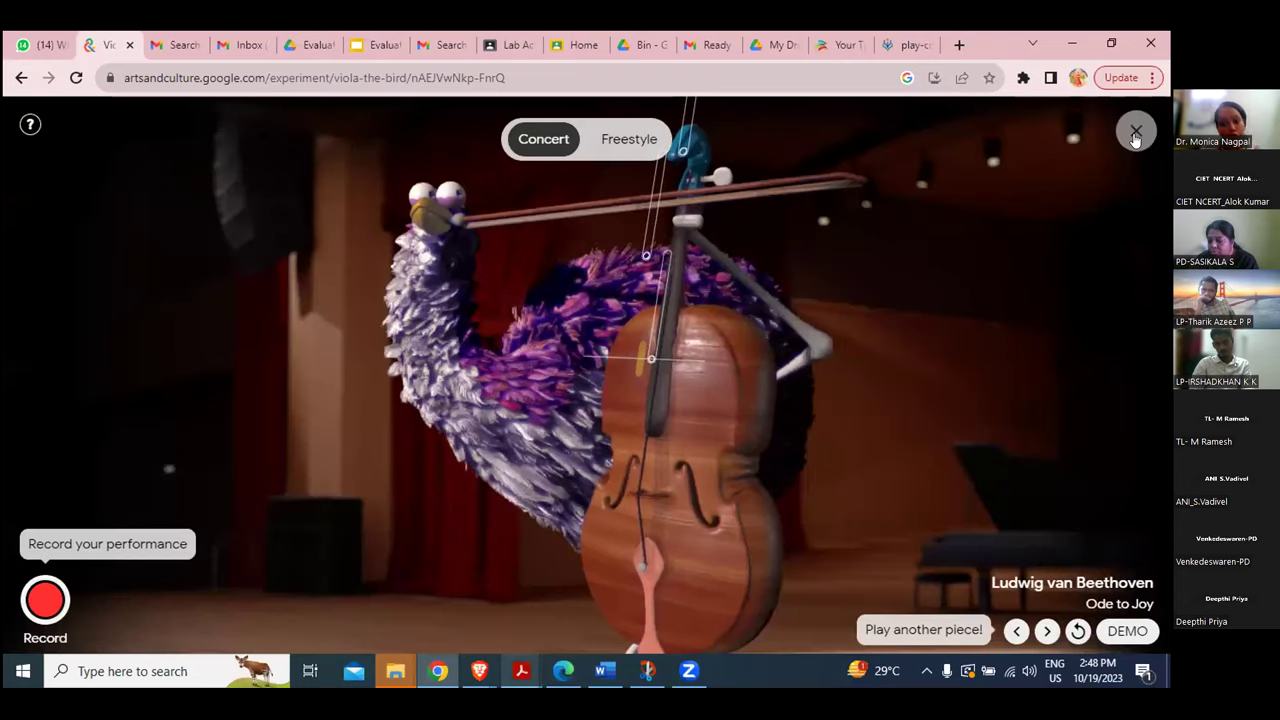
left_click(1135, 134)
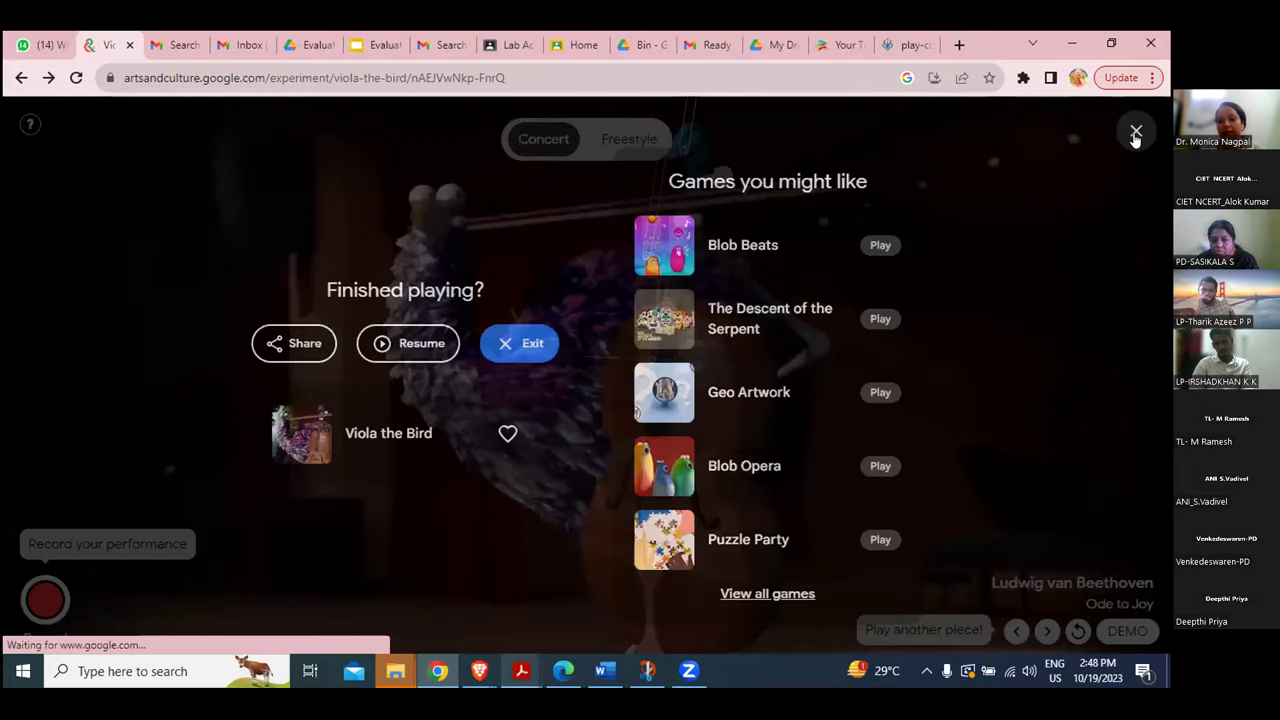
left_click(1135, 134)
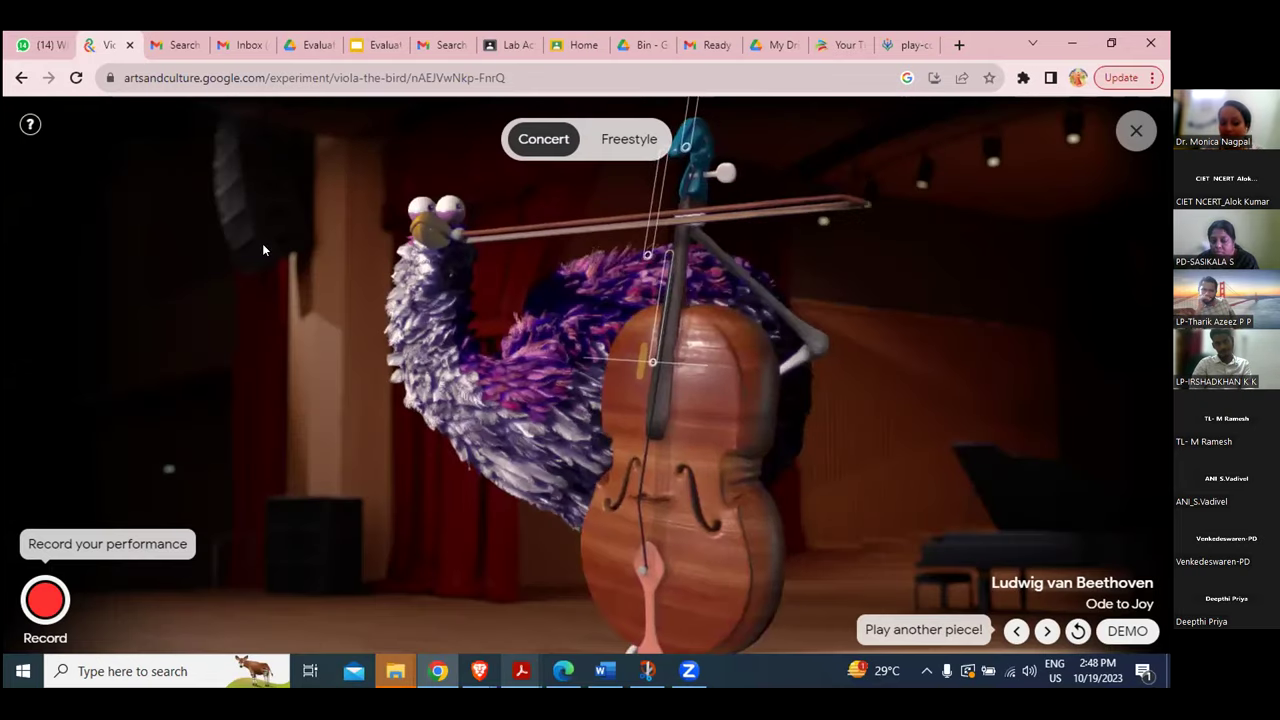
left_click(20, 78)
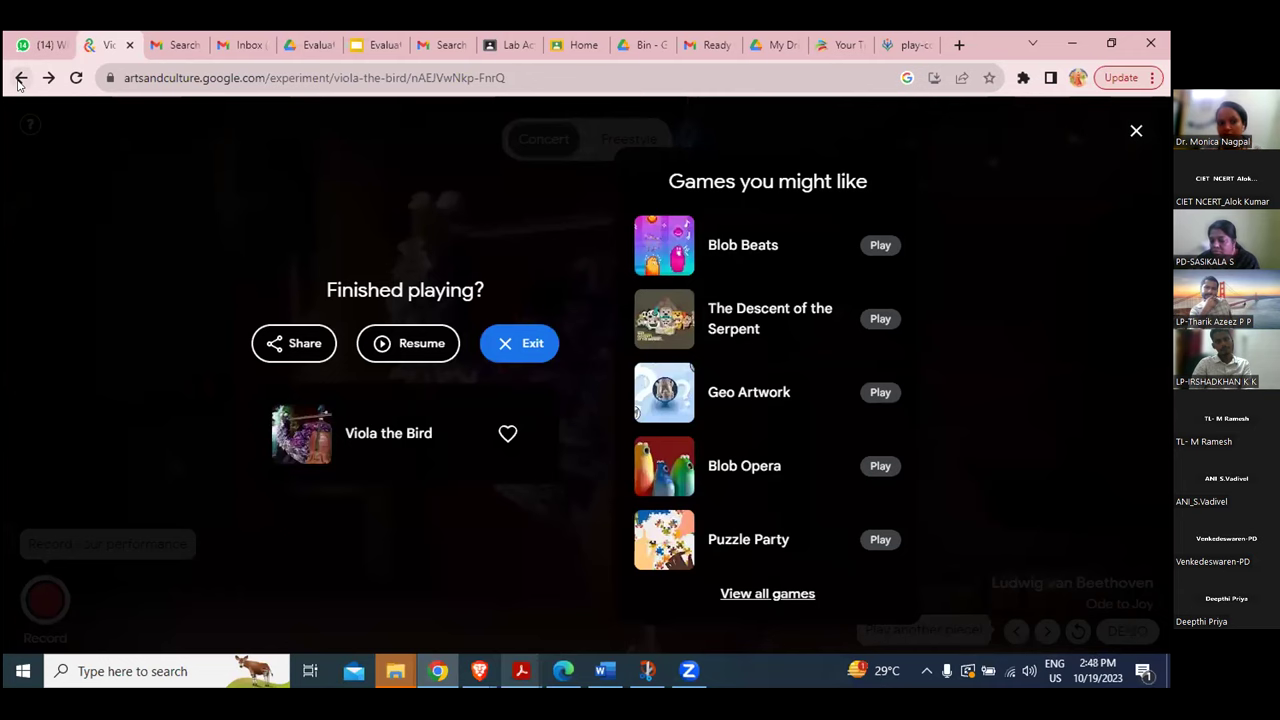
left_click(517, 343)
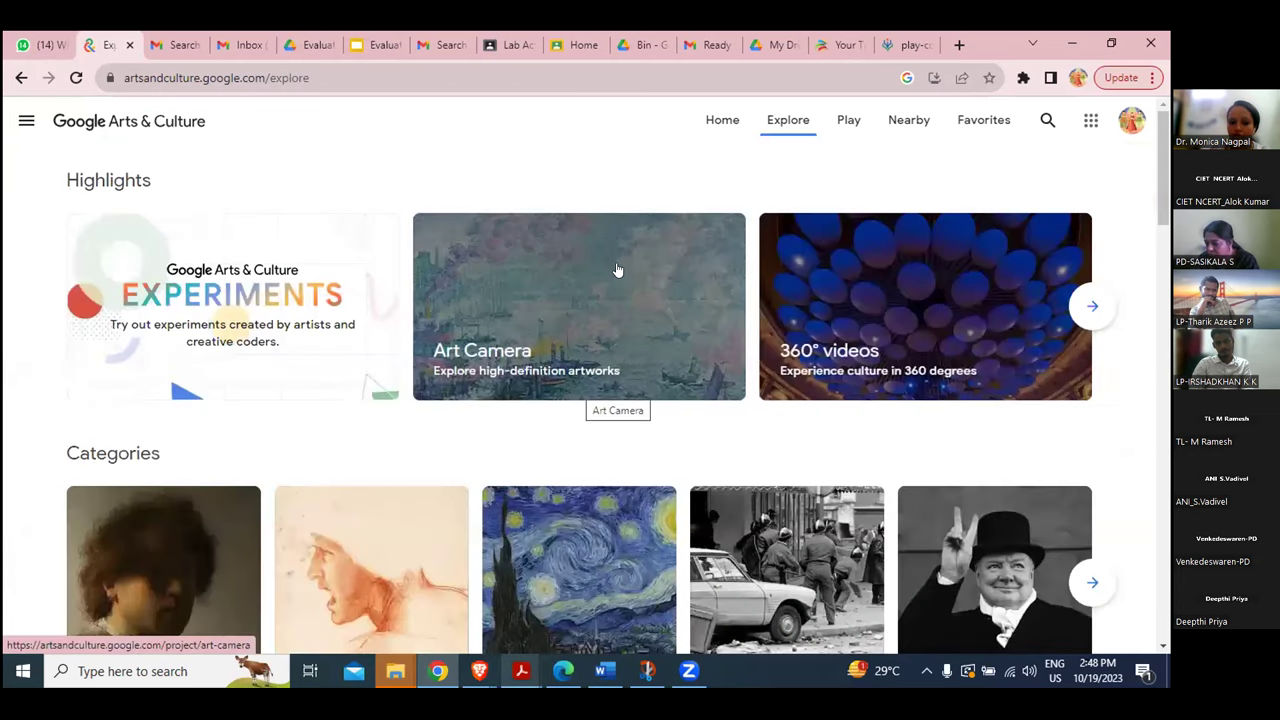
Open the Art Camera project from the Explore page highlights.
scroll(618, 269, "down", 2)
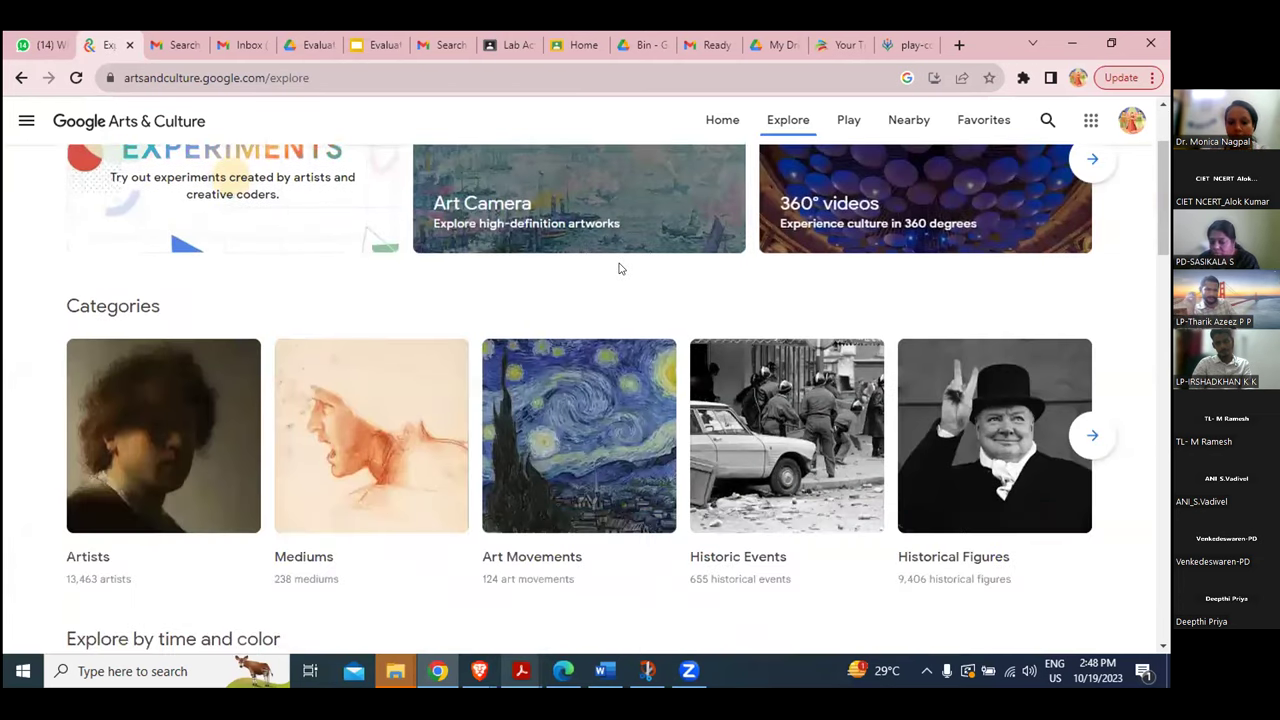
scroll(612, 266, "up", 2)
left_click(609, 263)
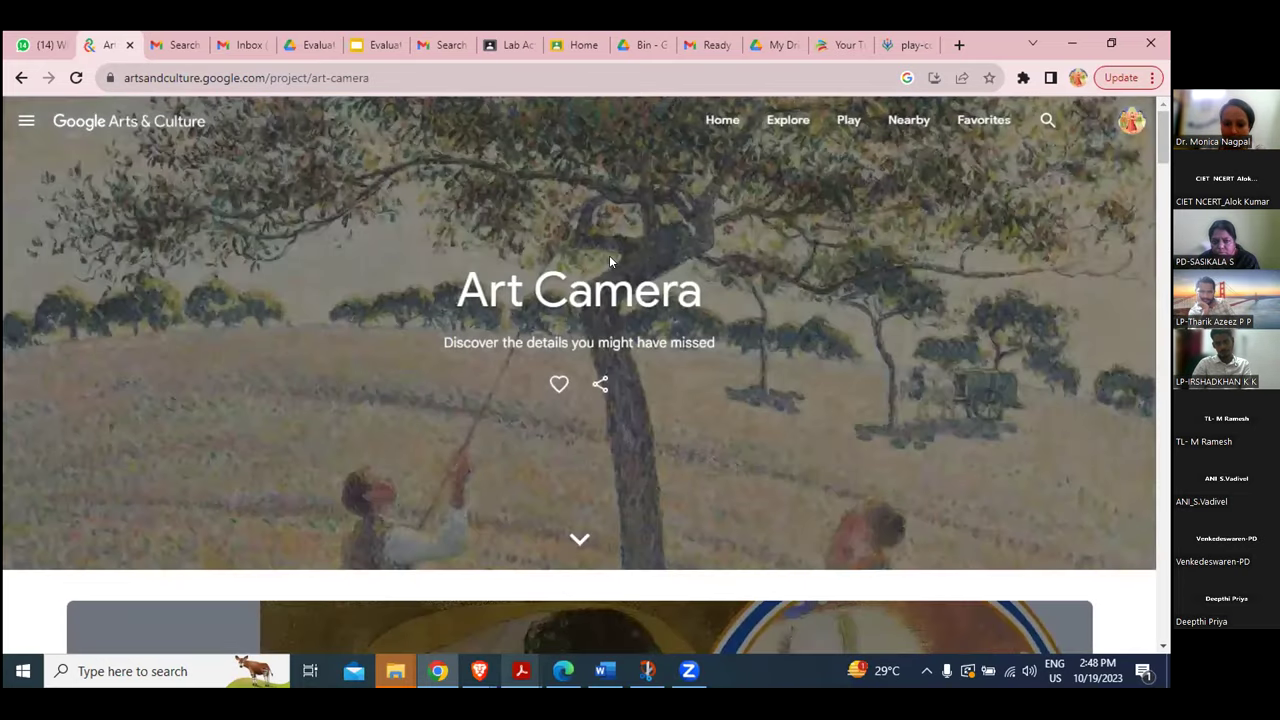
Look through the Art Camera page, including the "The details, explained" stories and the "Zoom into the brushstrokes" artworks.
scroll(545, 430, "down", 5)
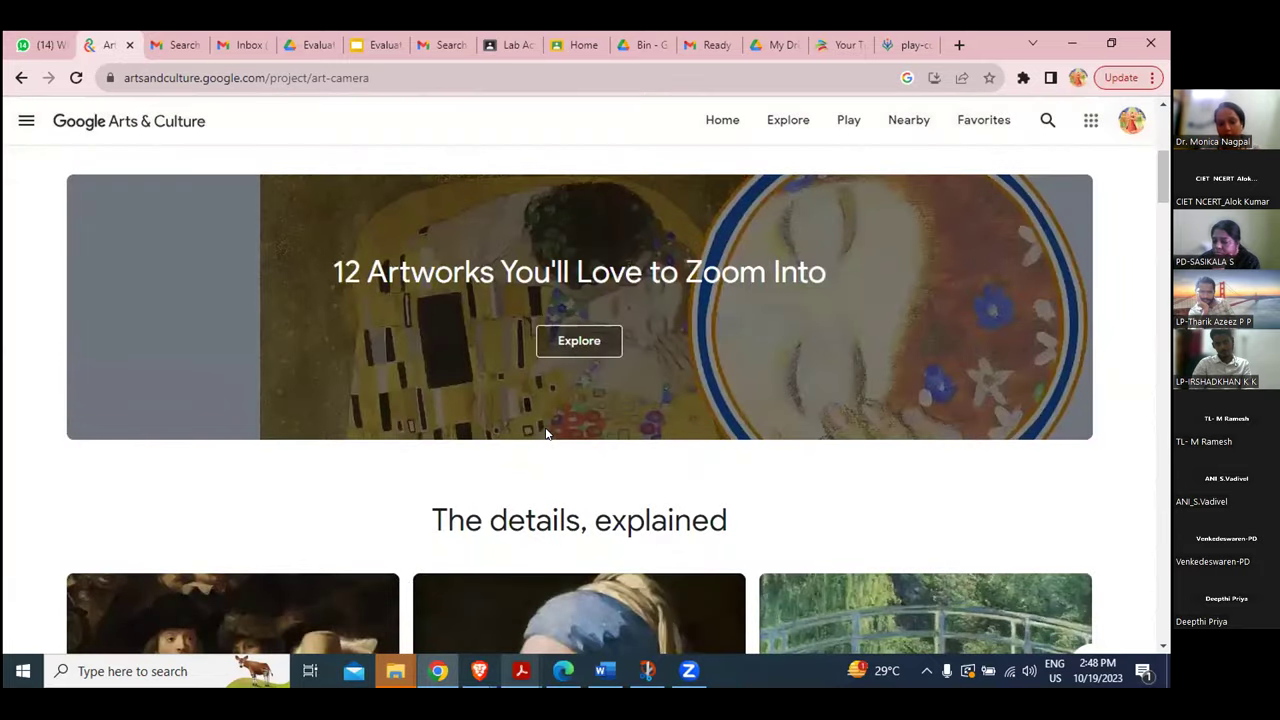
scroll(545, 432, "down", 3)
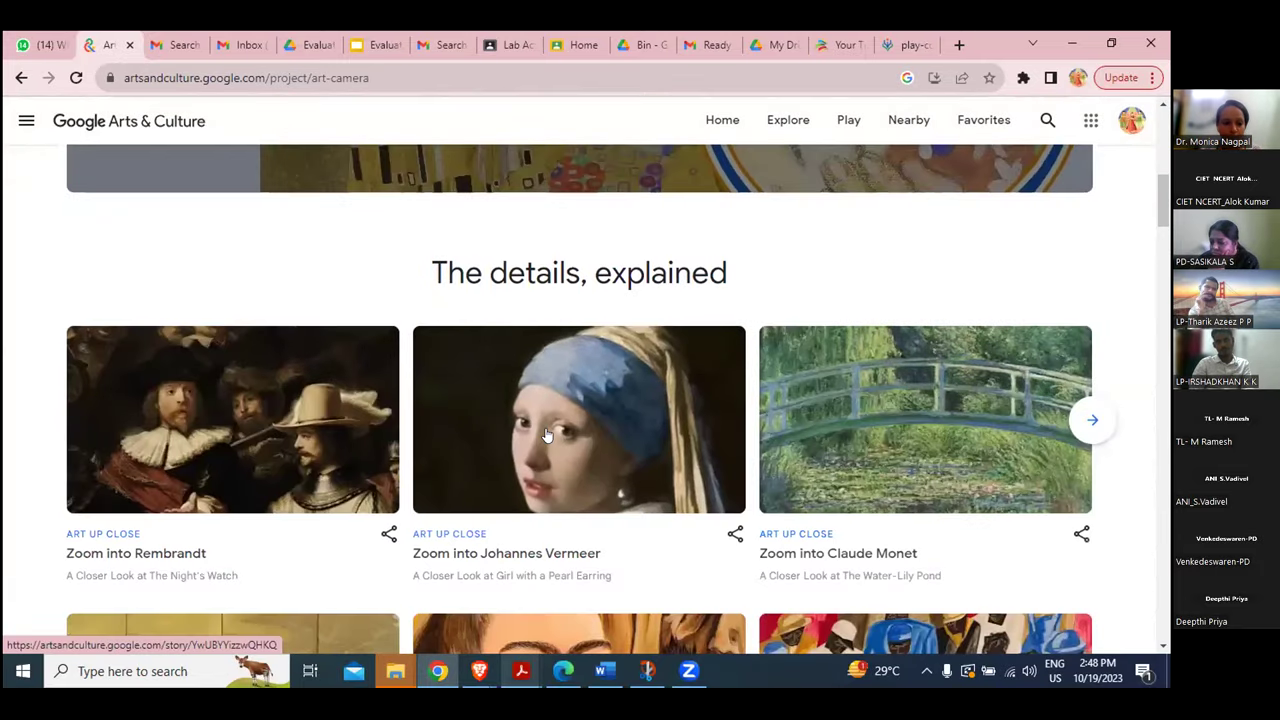
scroll(547, 435, "down", 2)
scroll(547, 435, "up", 1)
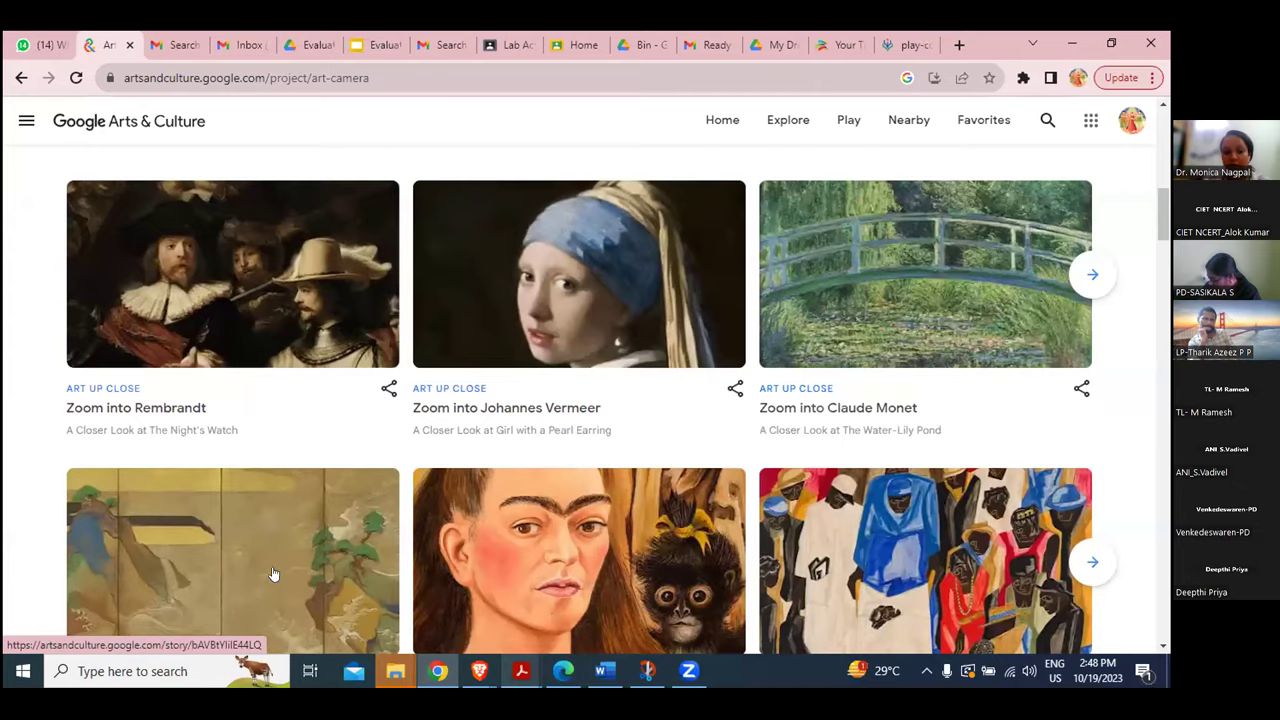
scroll(628, 568, "down", 3)
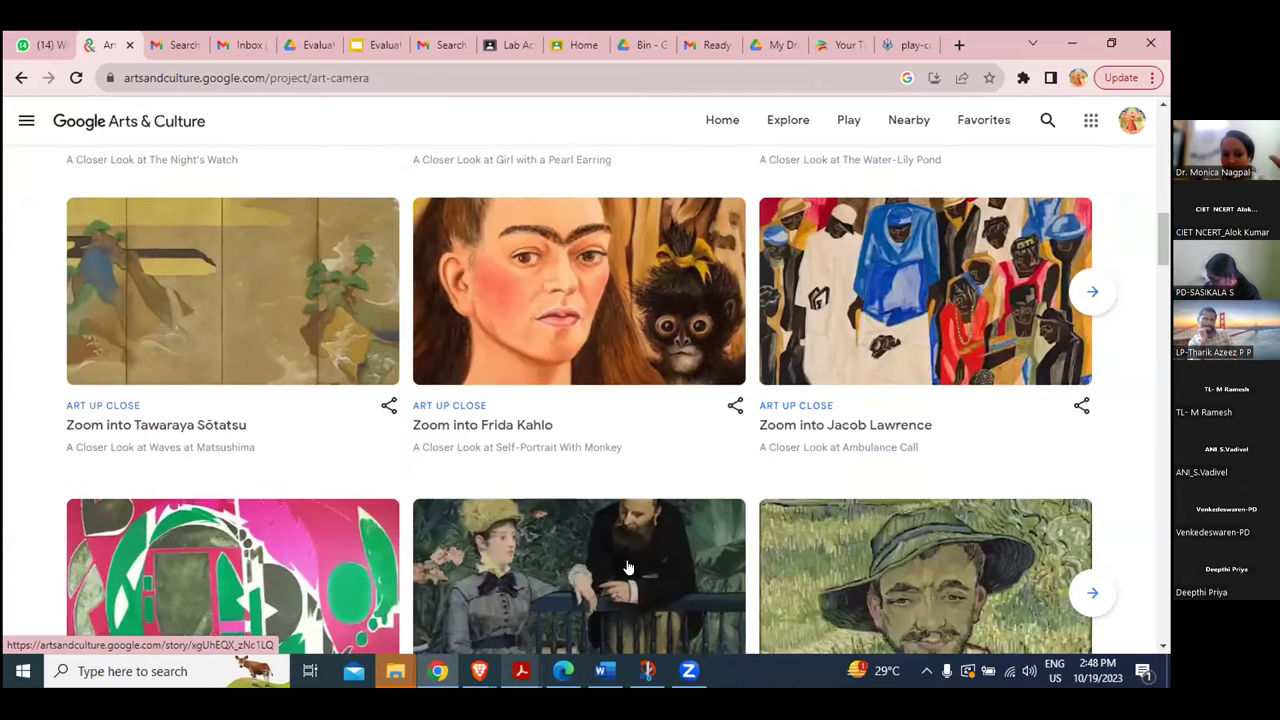
scroll(628, 568, "down", 3)
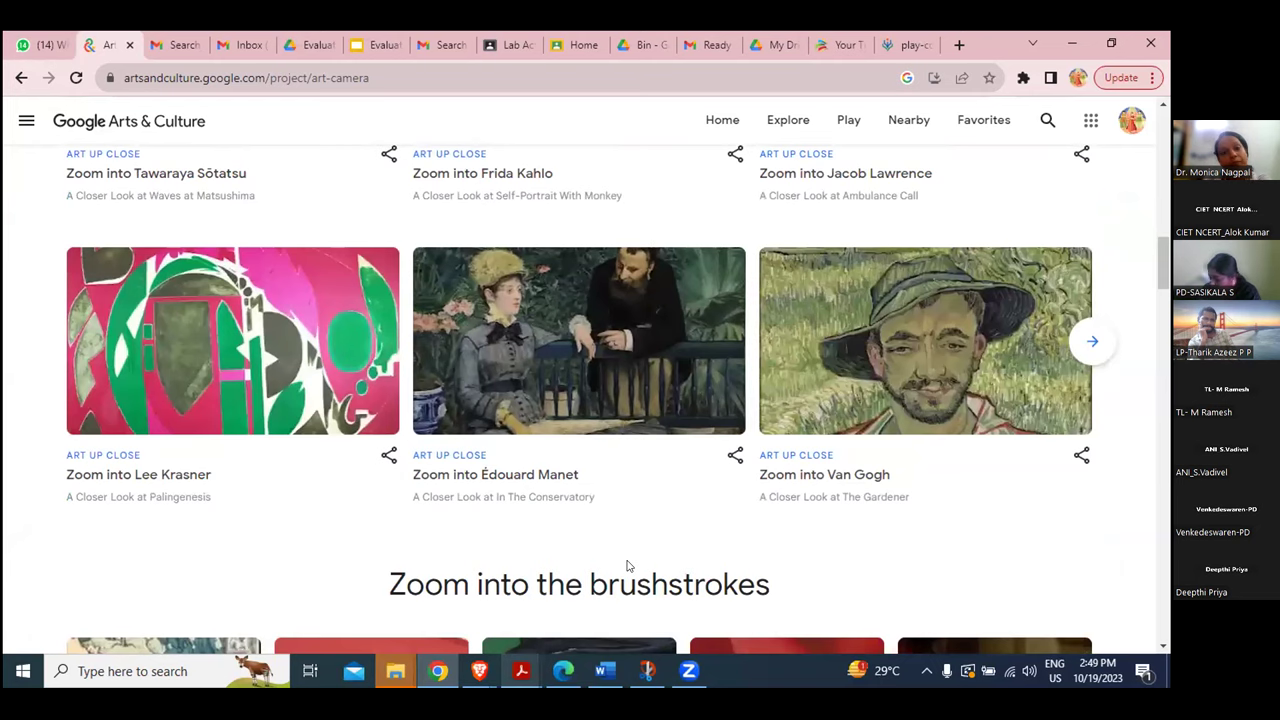
scroll(628, 568, "down", 4)
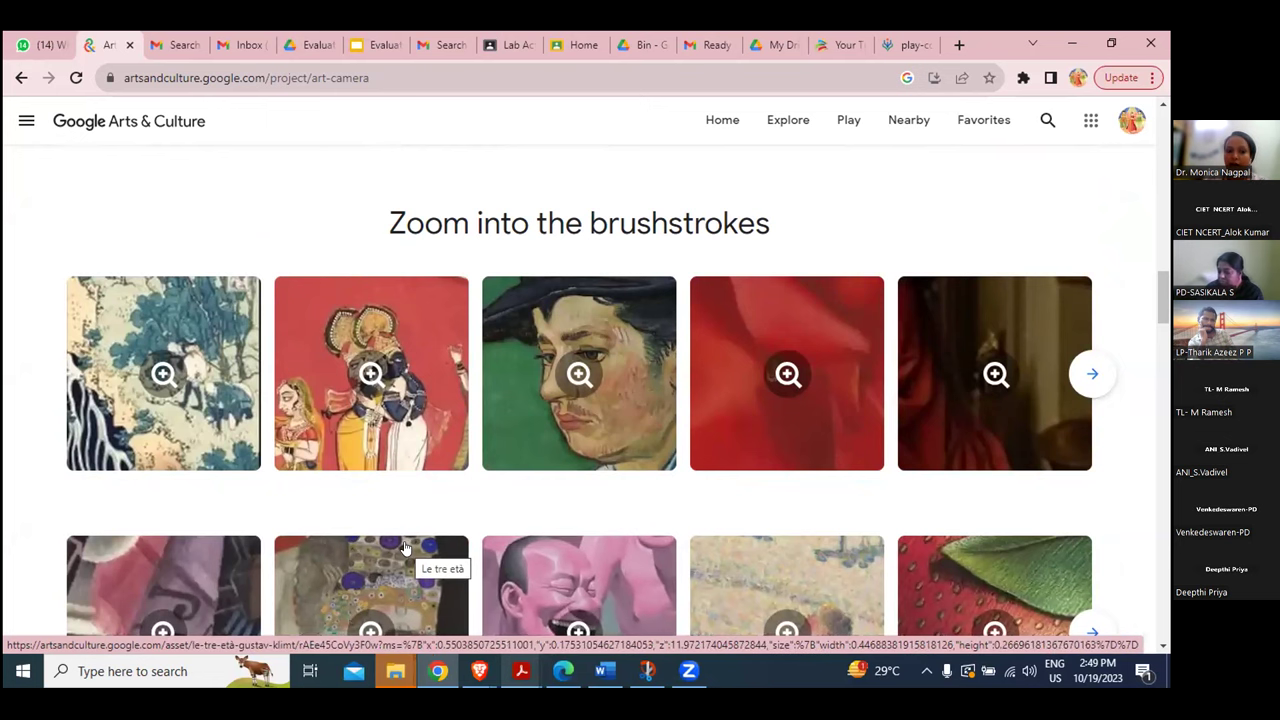
scroll(334, 342, "up", 5)
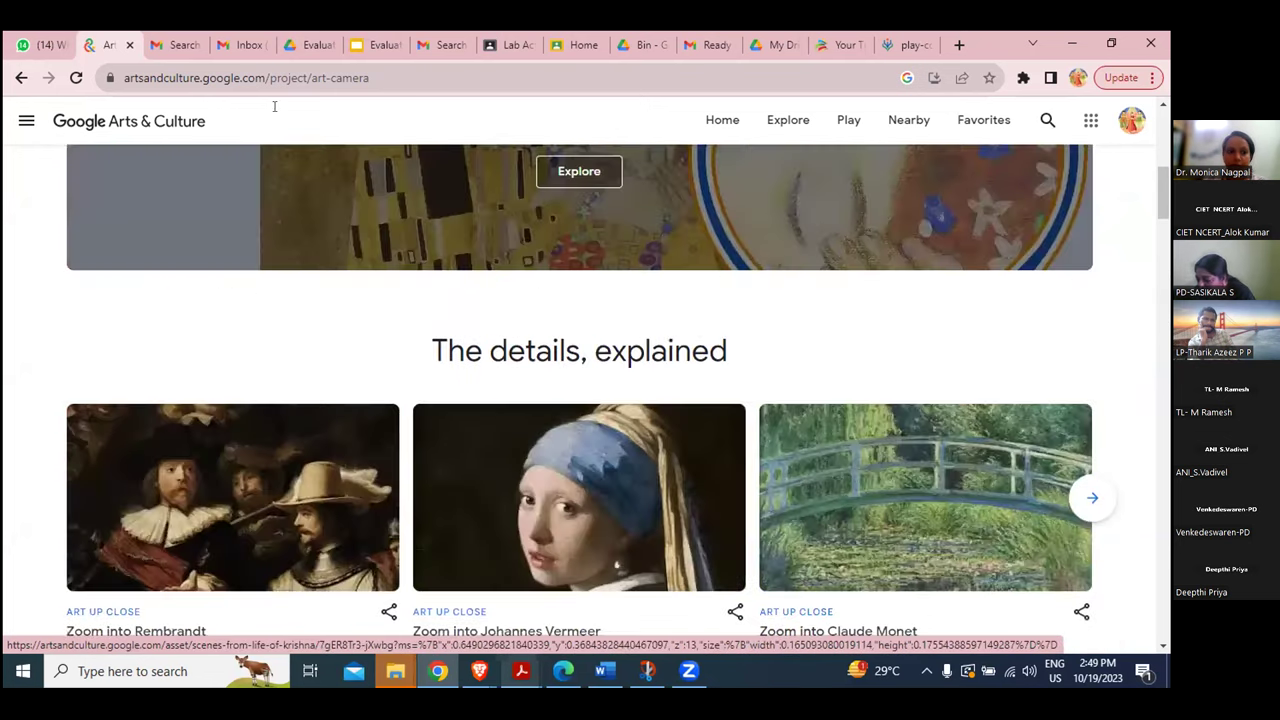
scroll(334, 342, "up", 5)
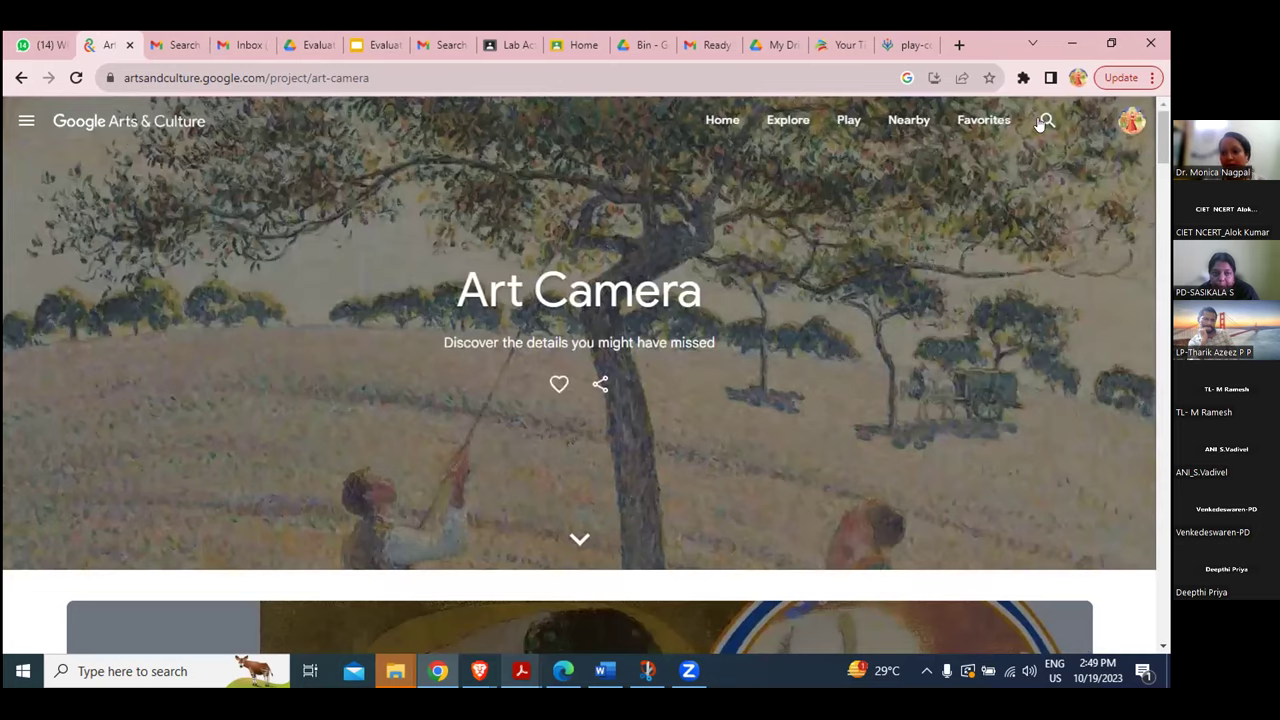
Search Google Arts & Culture for "delhi".
left_click(1044, 120)
type("del")
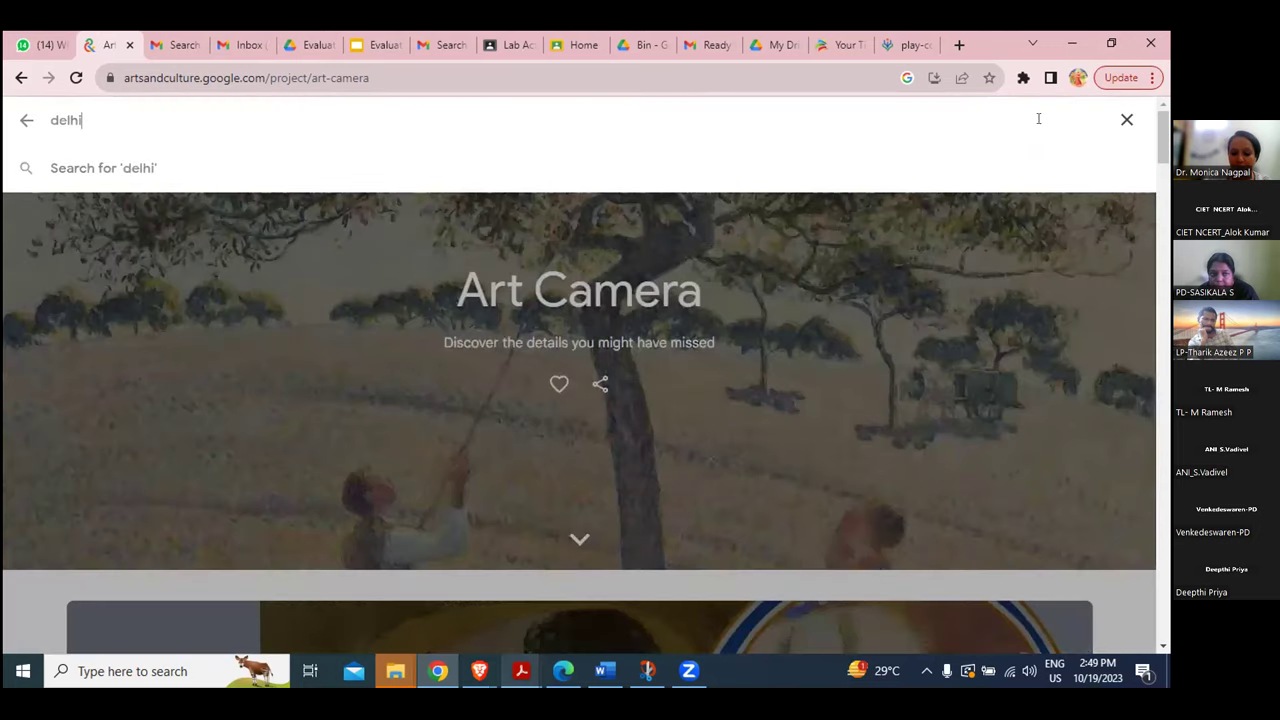
type("hi")
key("Return")
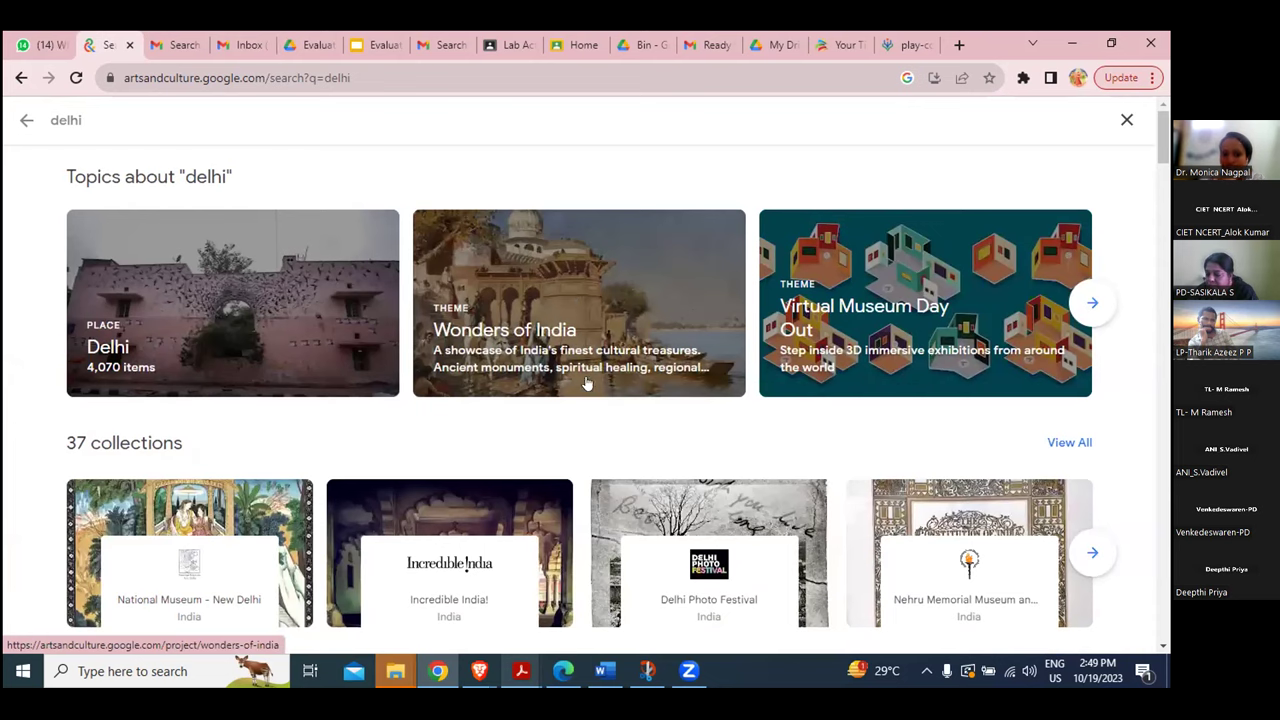
Open the National Museum - New Delhi collection and view the Shiva & Parvati painting from its banner.
scroll(587, 340, "down", 2)
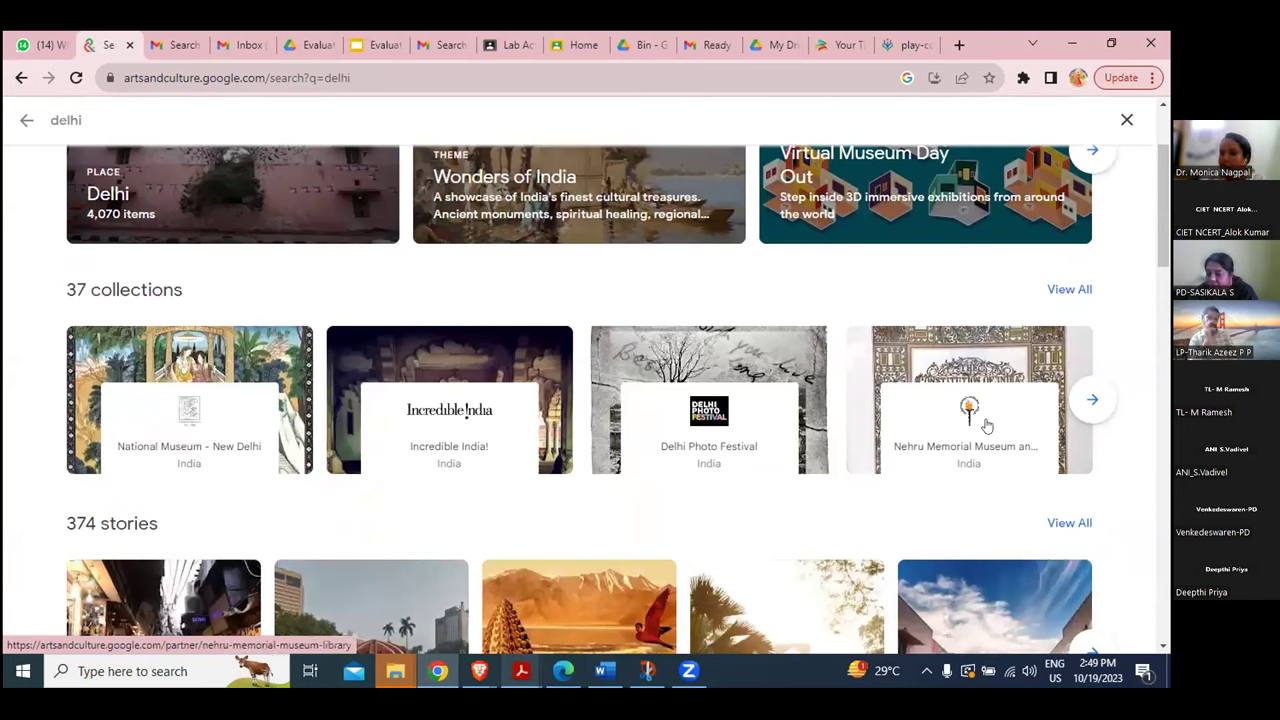
left_click(122, 424)
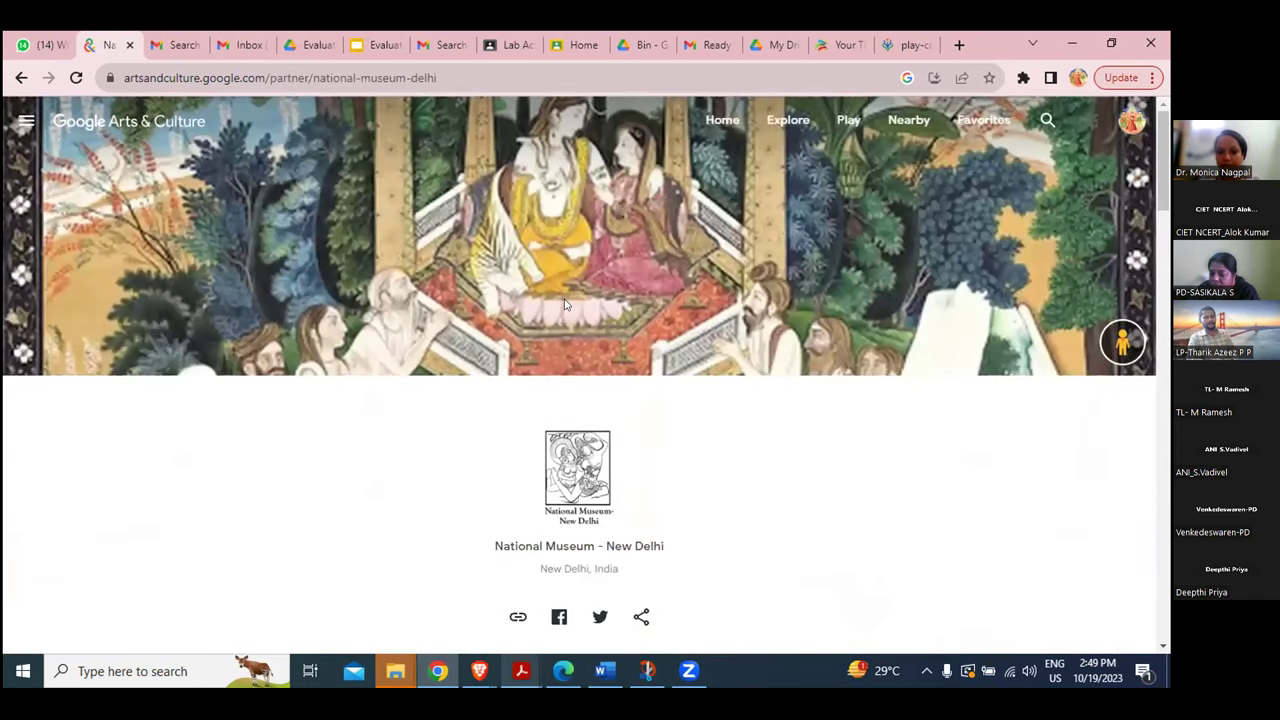
left_click(564, 304)
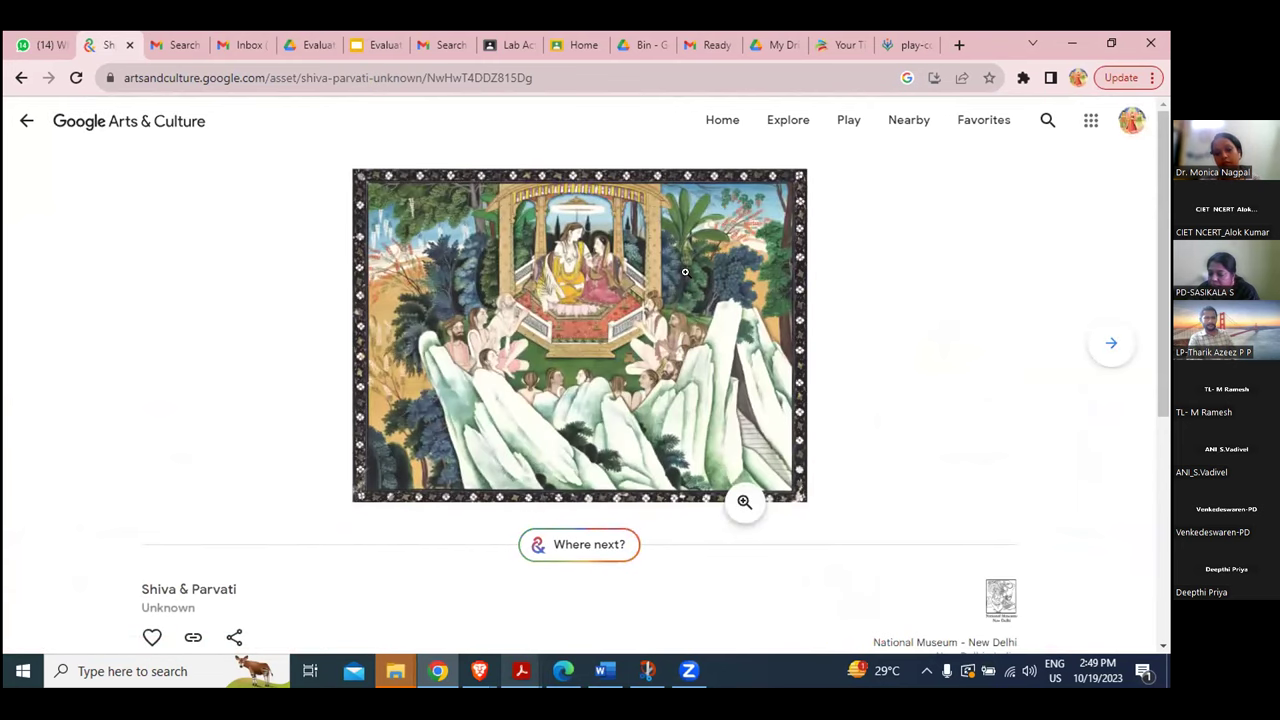
Examine the fine details of the Shiva & Parvati painting around the kneeling sage's hair knot, and return to the full picture.
left_click(673, 316)
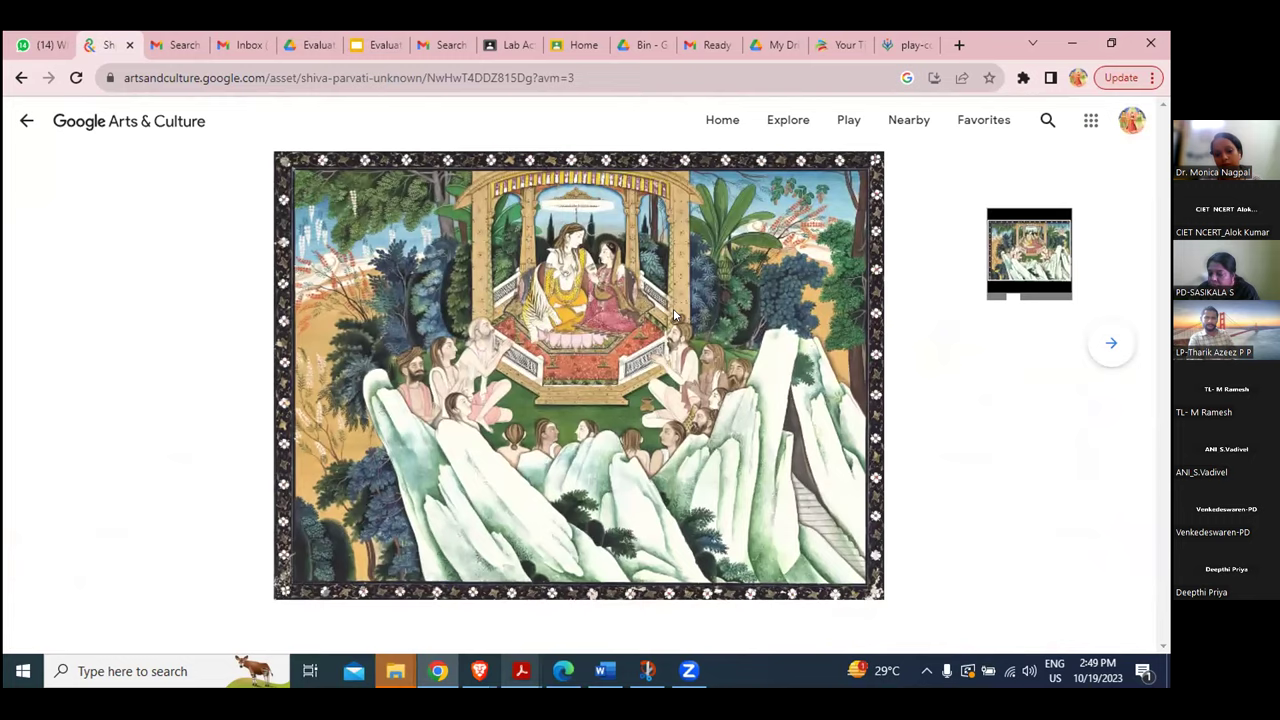
scroll(673, 316, "up", 6)
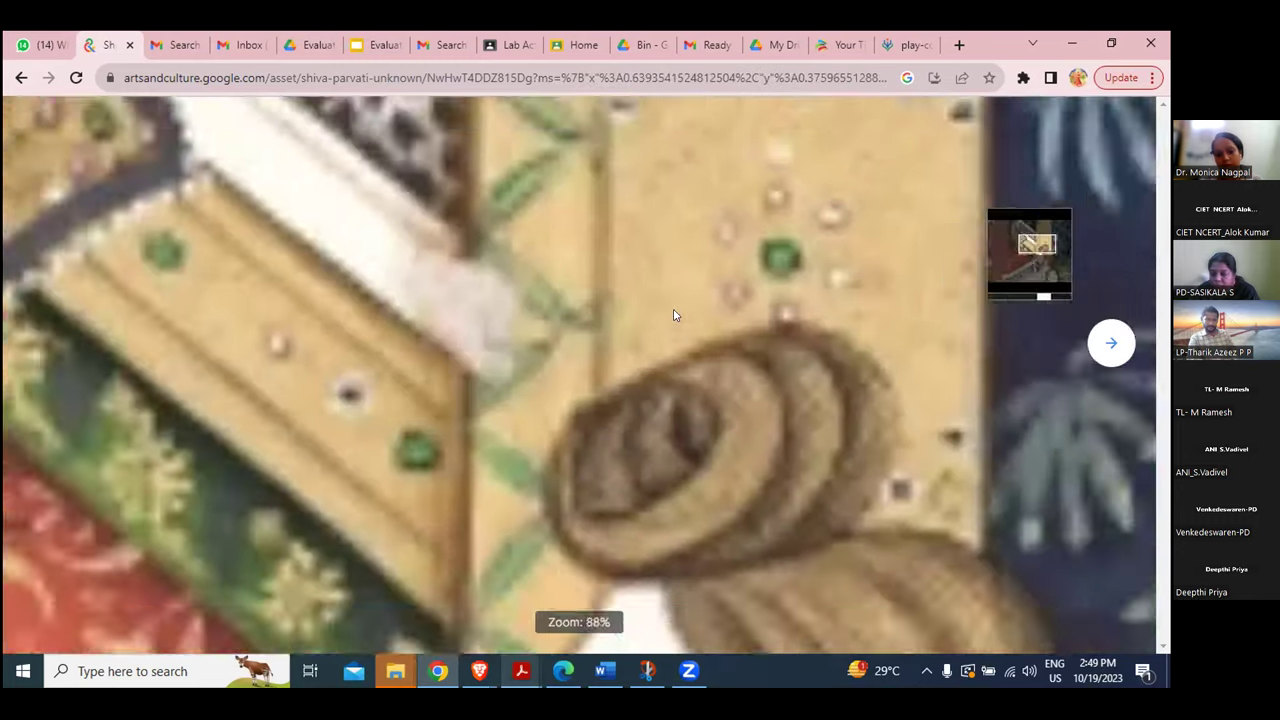
scroll(673, 315, "up", 1)
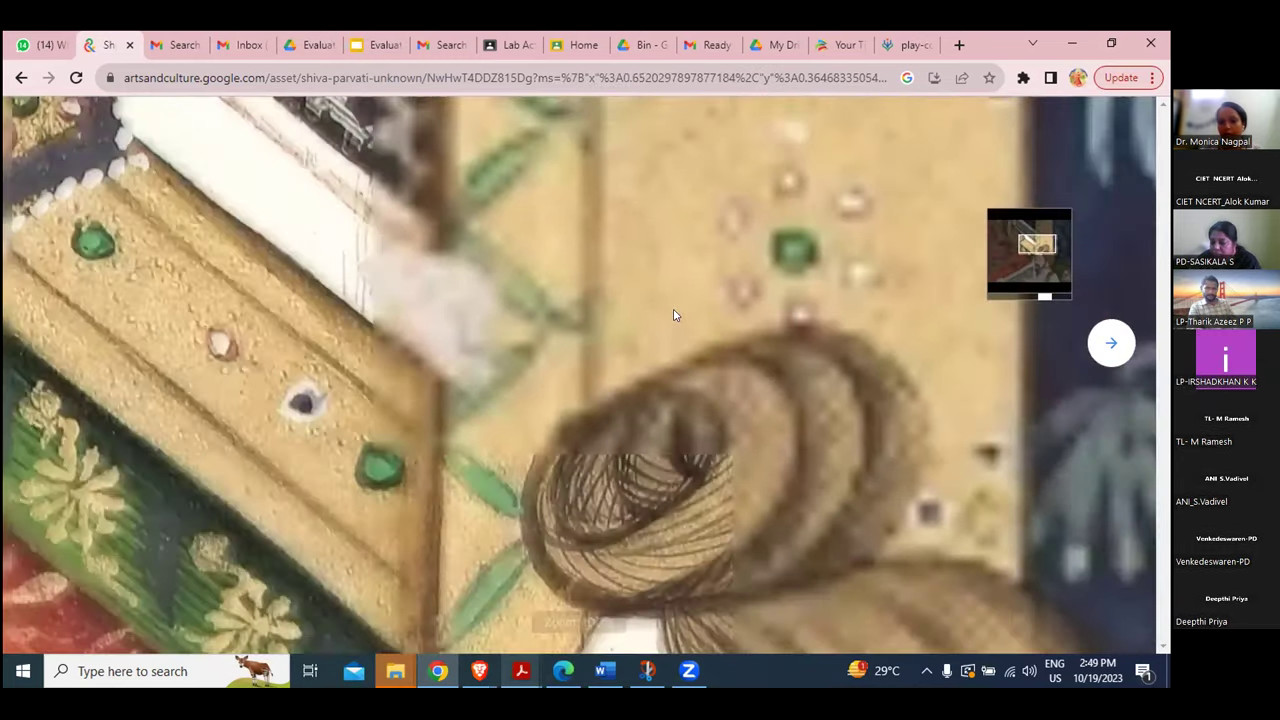
scroll(673, 315, "down", 3)
scroll(673, 315, "up", 2)
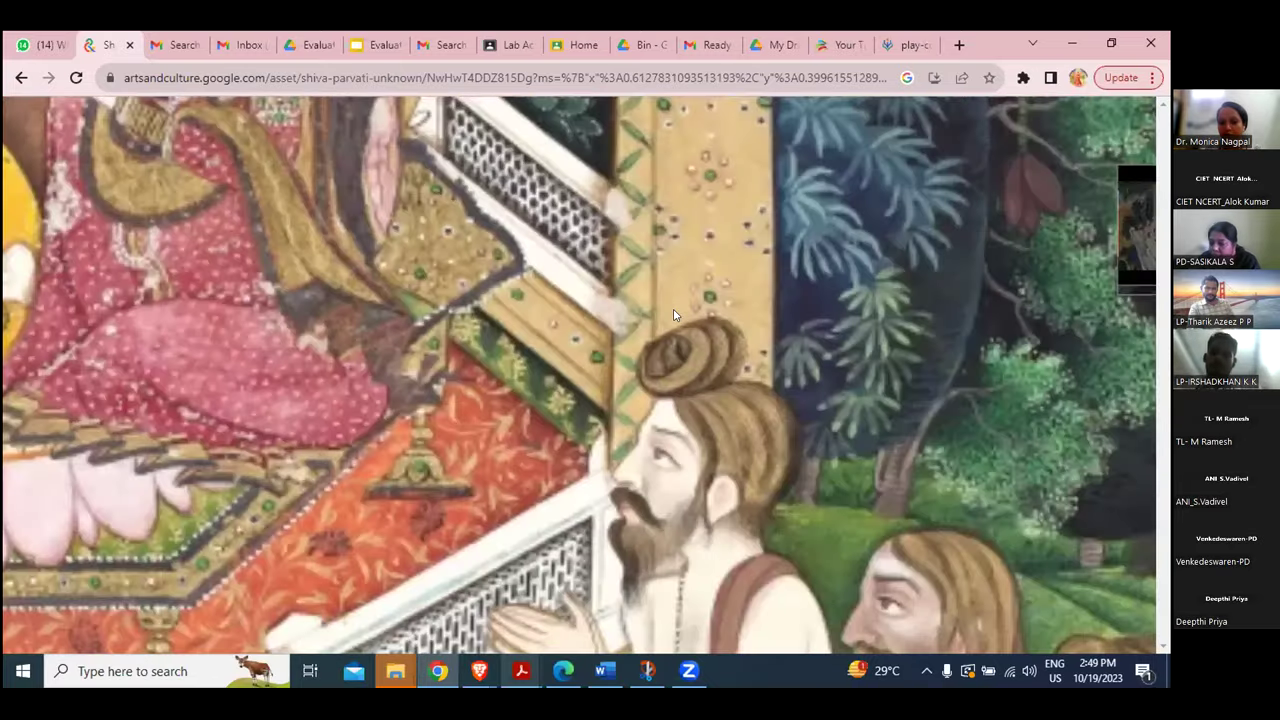
scroll(673, 315, "up", 4)
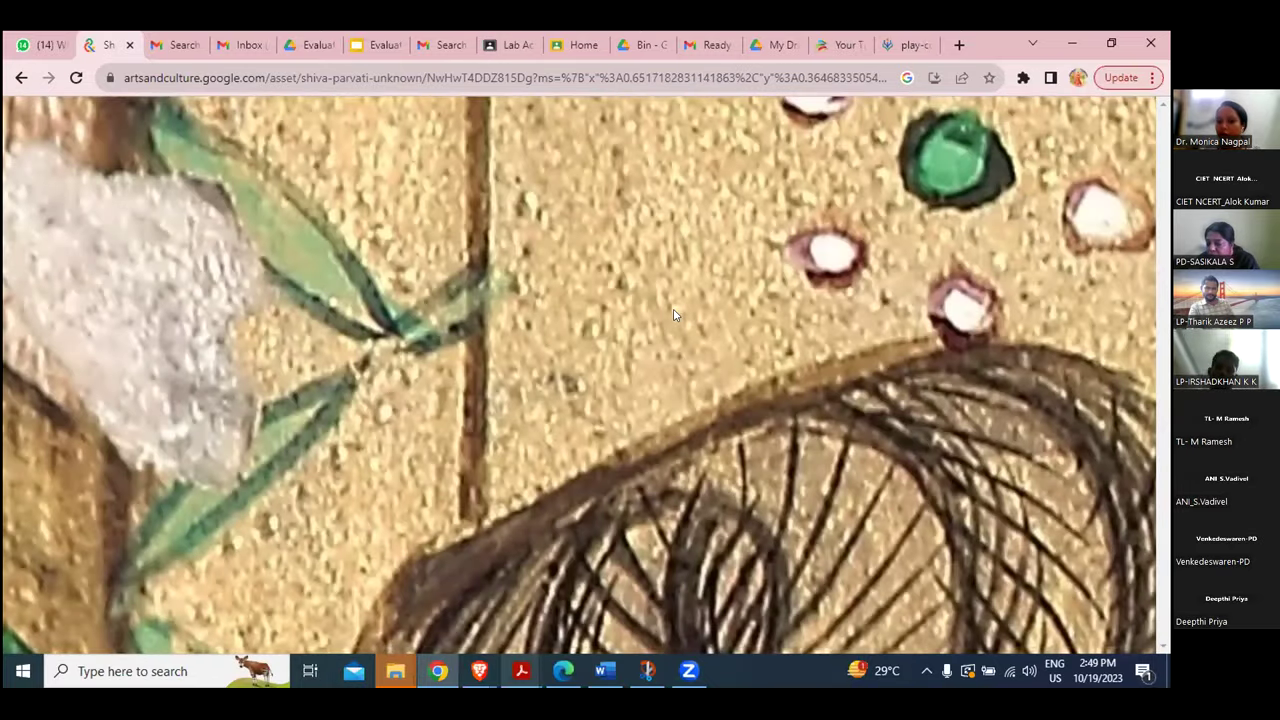
scroll(673, 315, "down", 5)
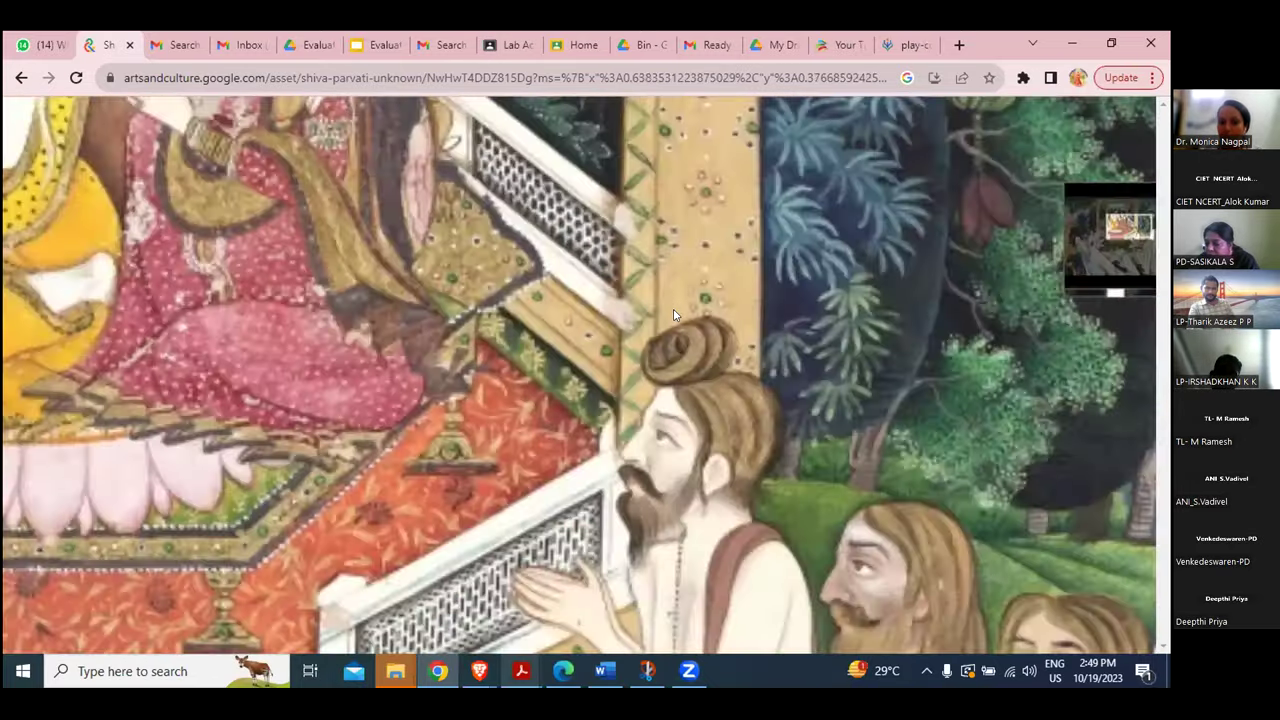
scroll(673, 314, "down", 5)
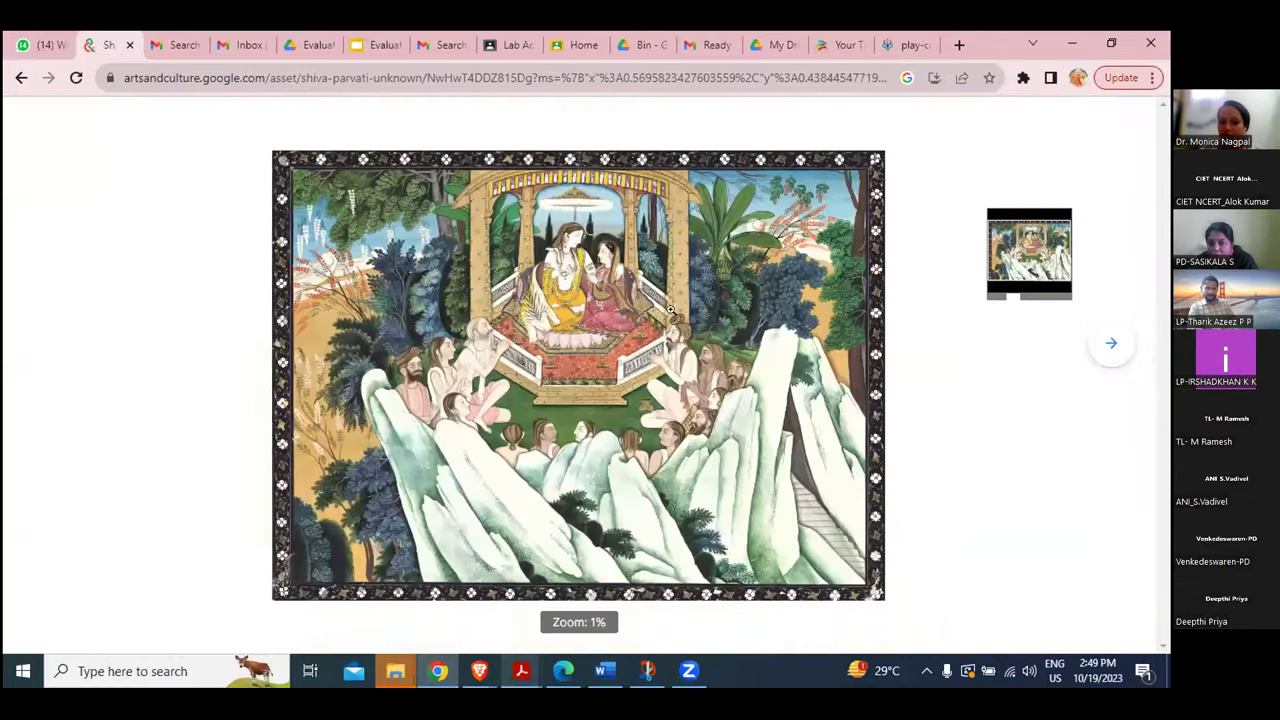
Leave the magnified Shiva & Parvati painting and open its location in Street View.
scroll(670, 310, "down", 2)
scroll(670, 310, "down", 4)
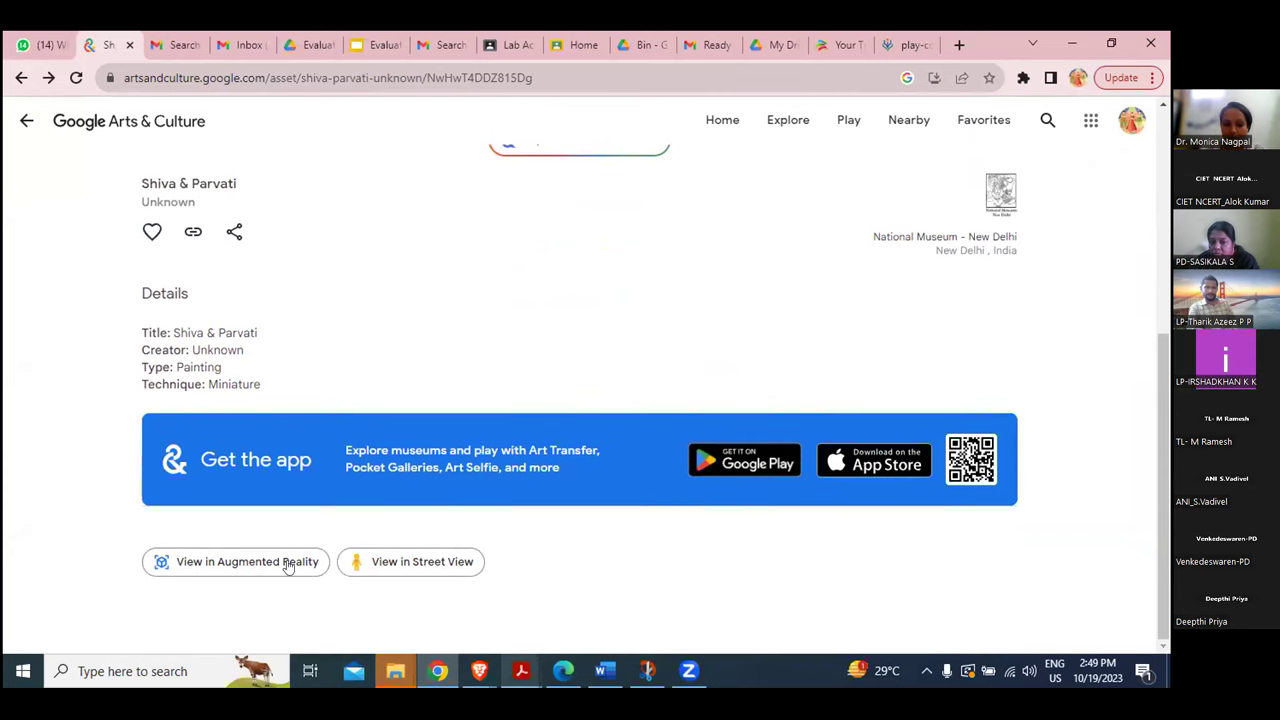
left_click(409, 563)
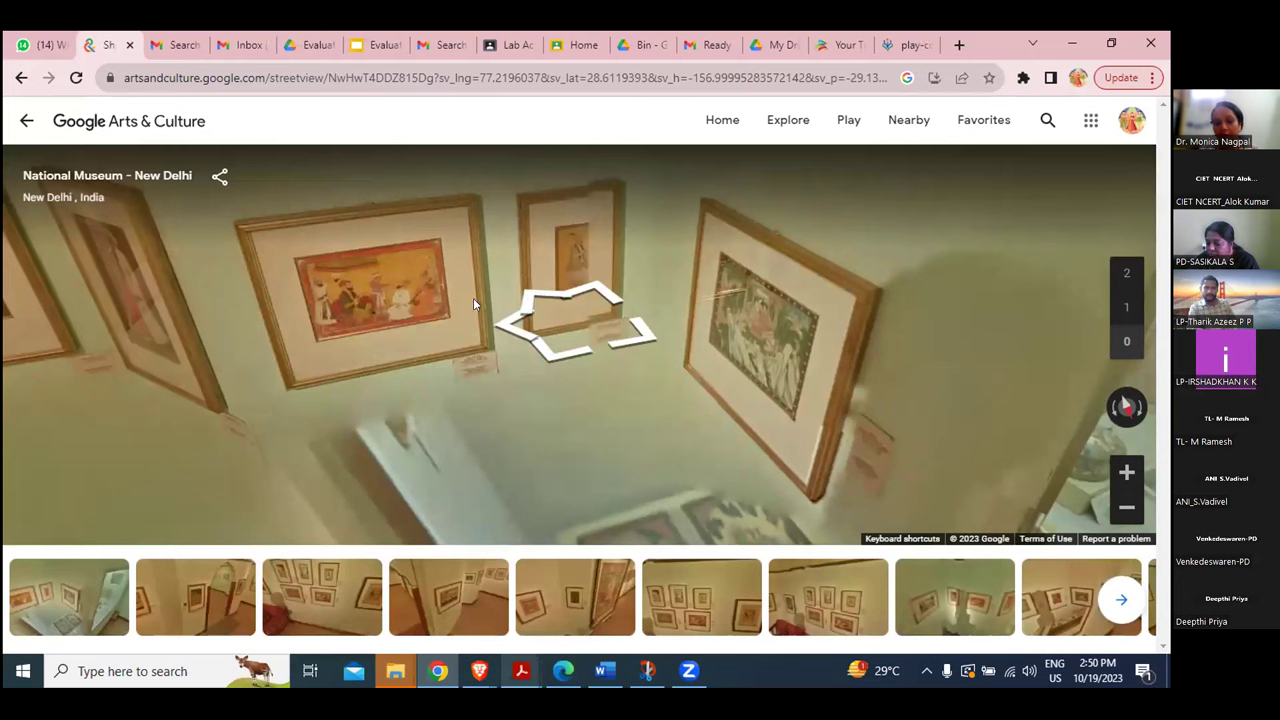
View the framed court scene on the gallery wall up close and move on to another spot in the museum.
left_click(412, 298)
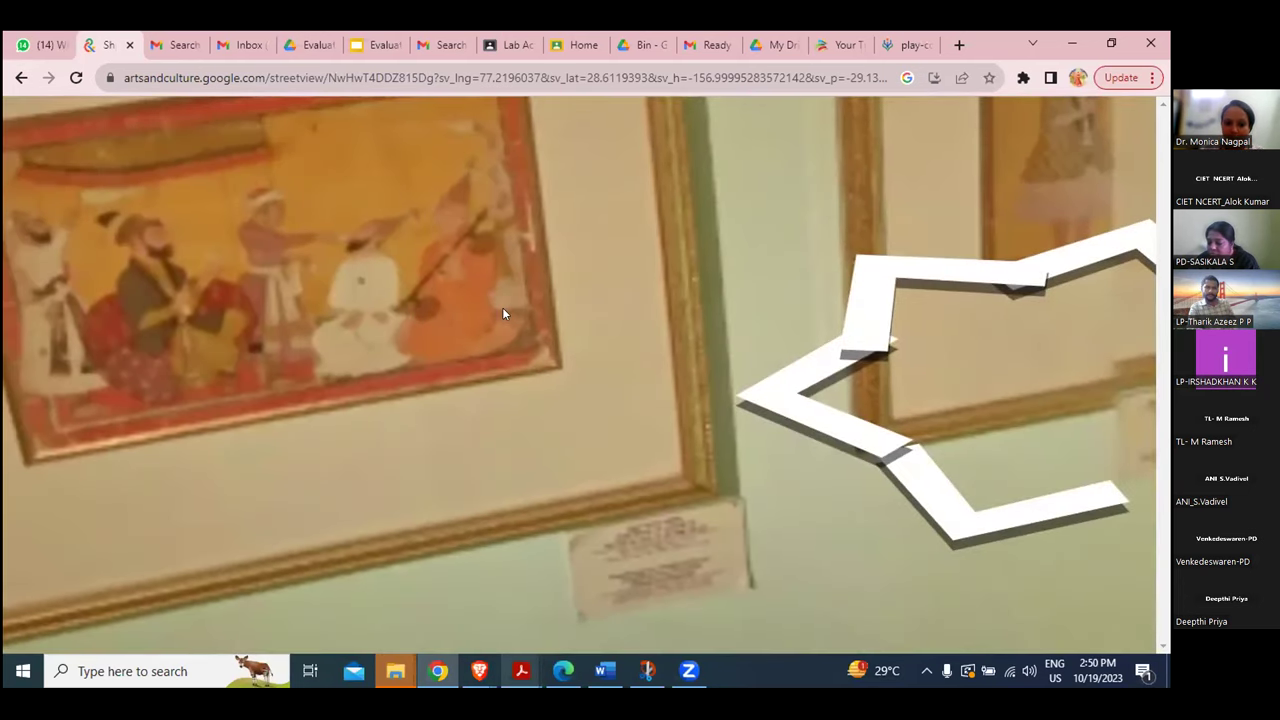
scroll(502, 307, "down", 3)
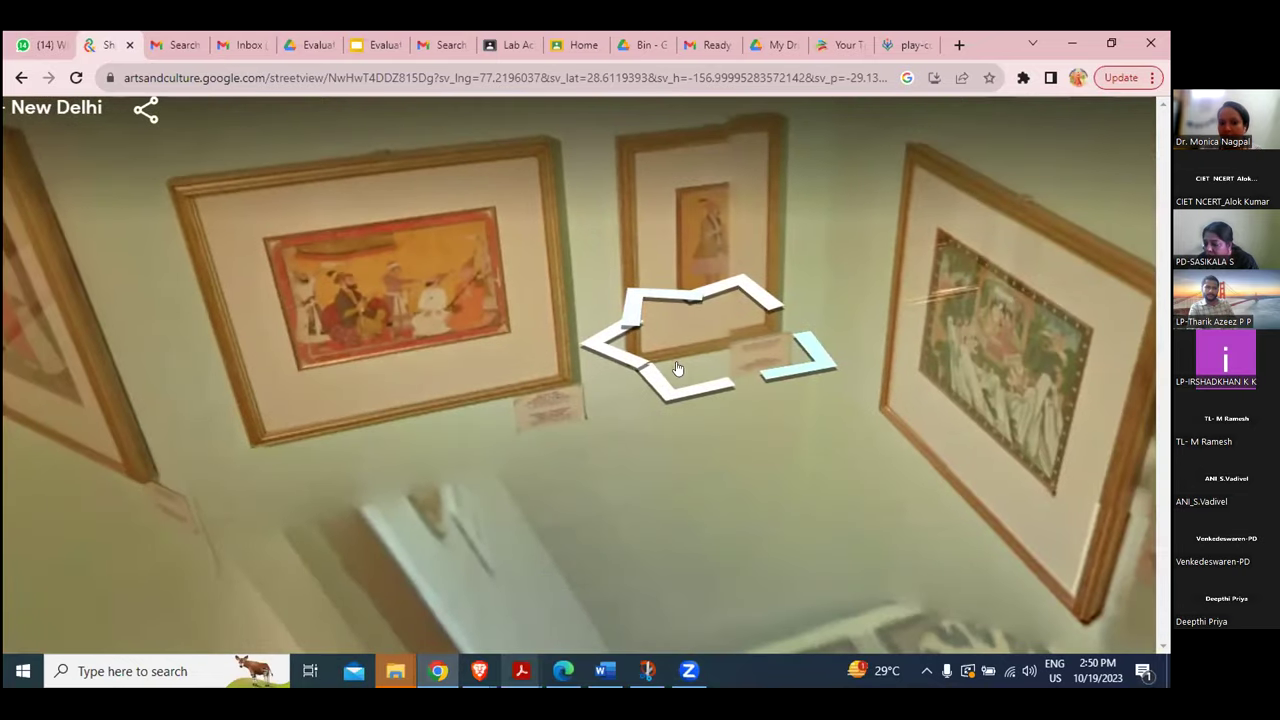
left_click(596, 342)
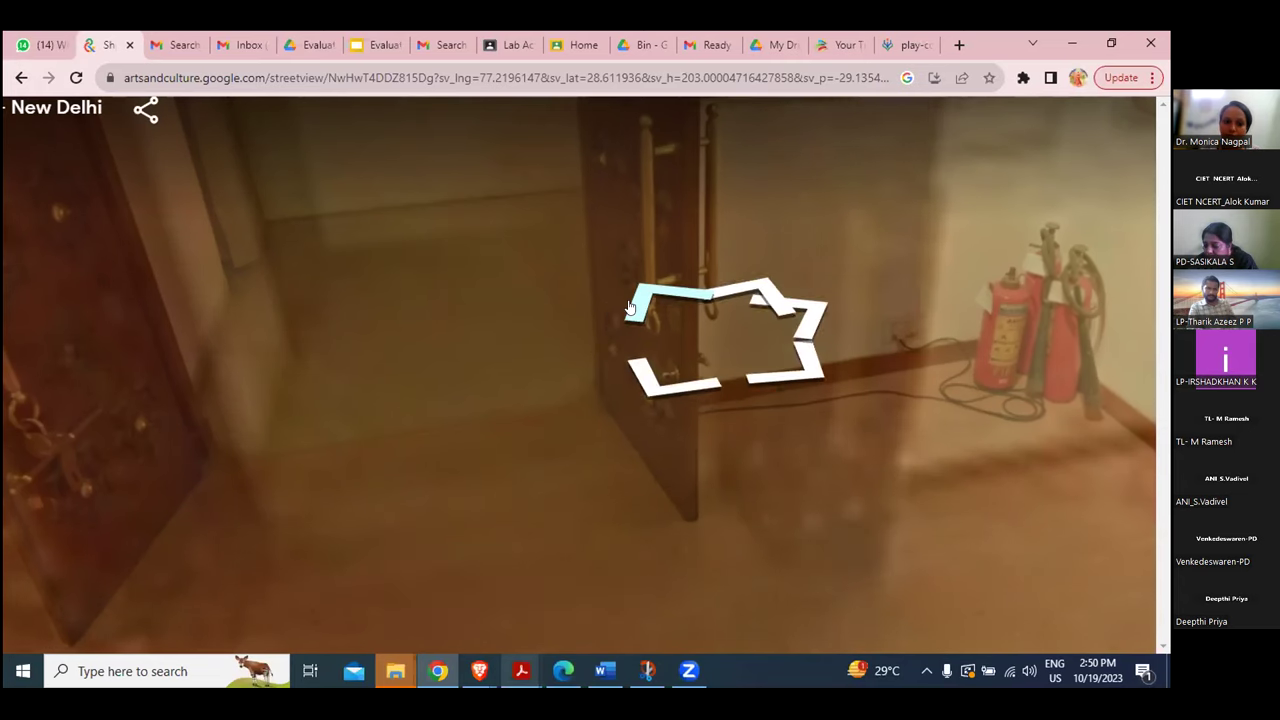
Walk through the museum in Street View, past the wooden doors and framed paintings, to the exhibits in the display case.
left_click(629, 306)
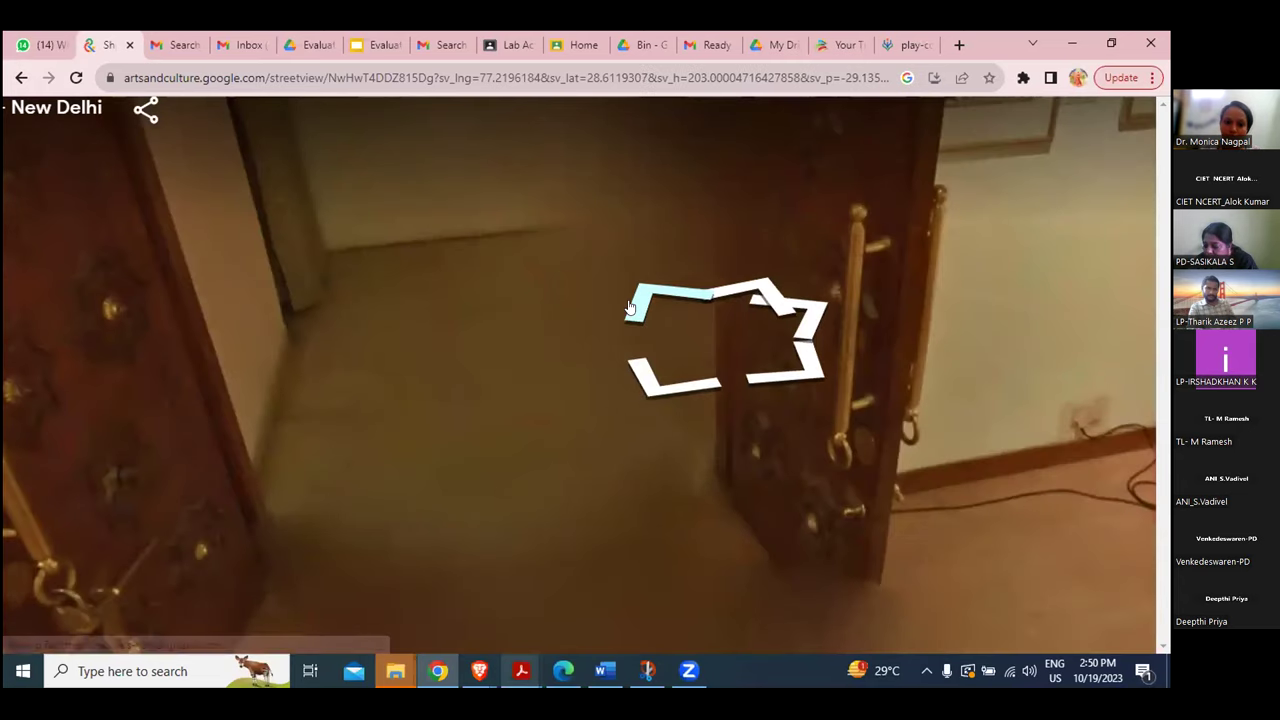
left_click(648, 285)
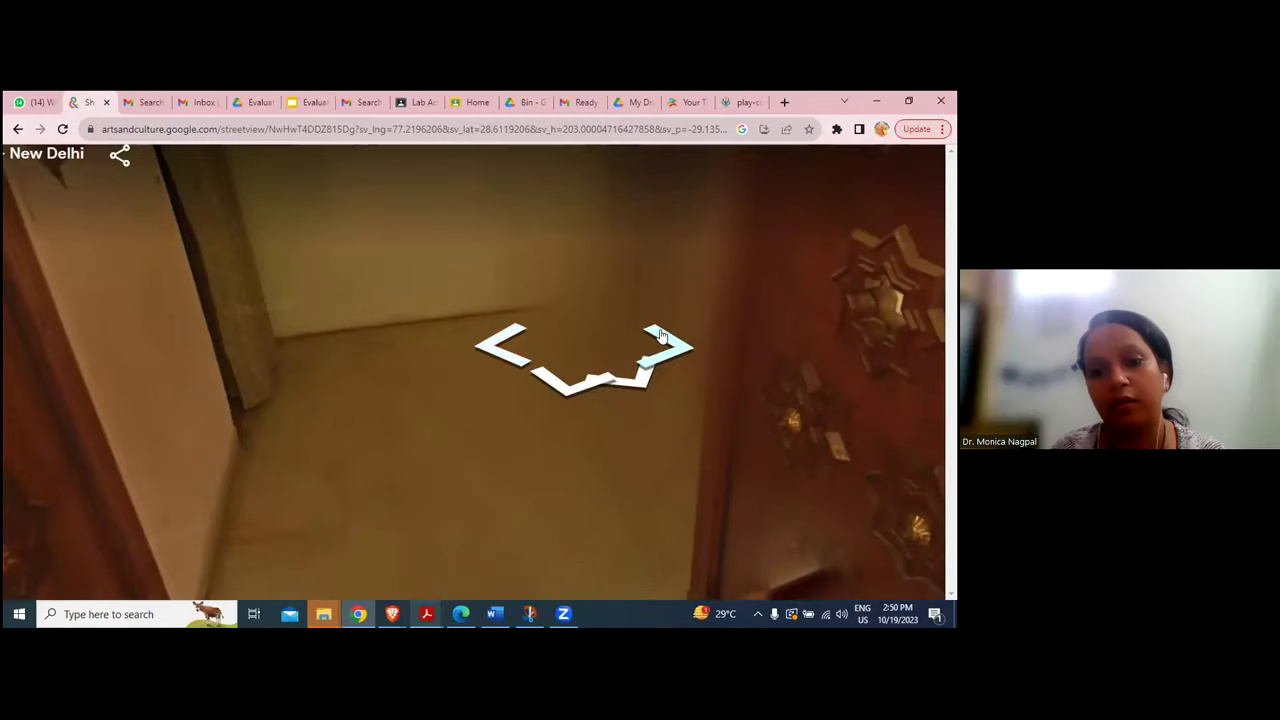
left_click(657, 336)
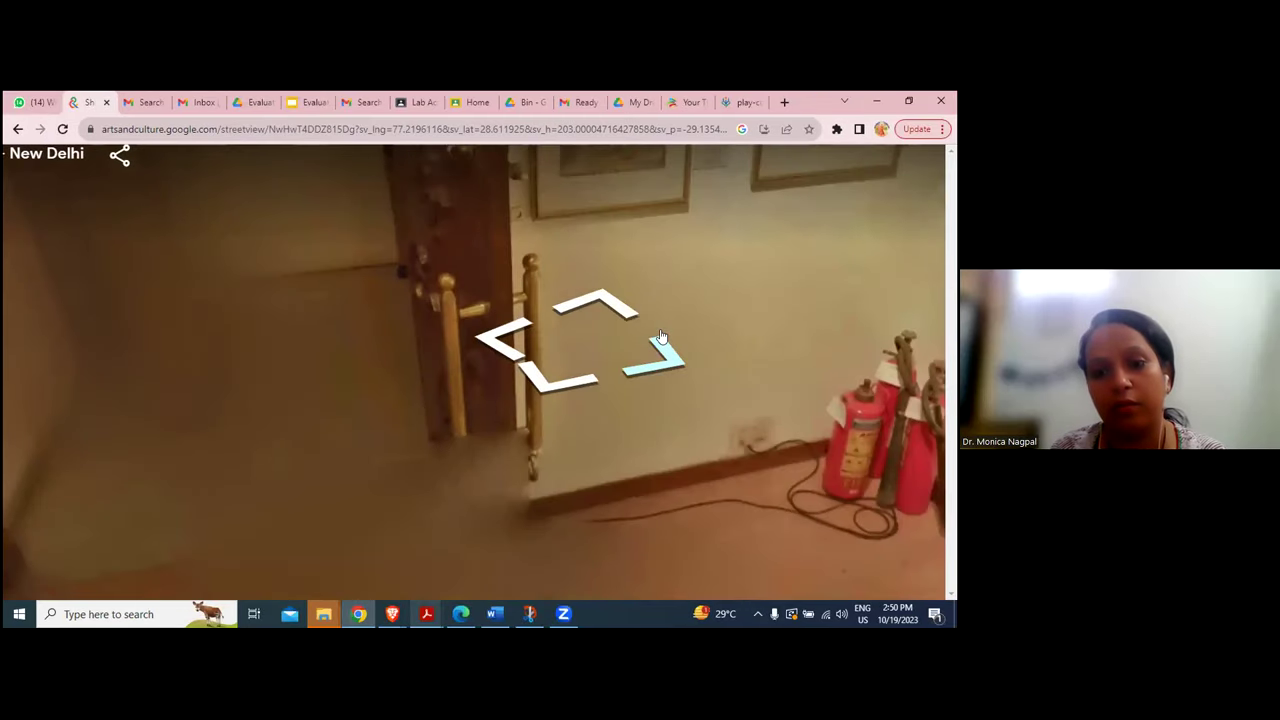
left_click(660, 336)
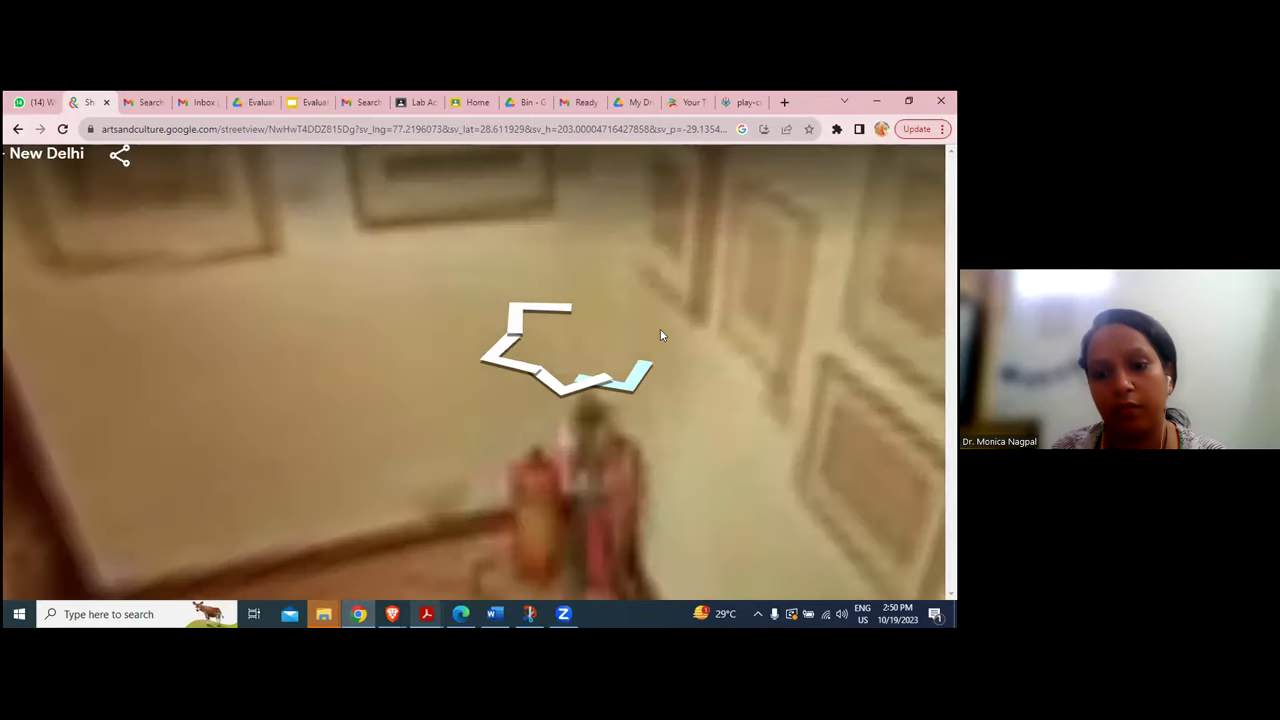
scroll(517, 330, "up", 1)
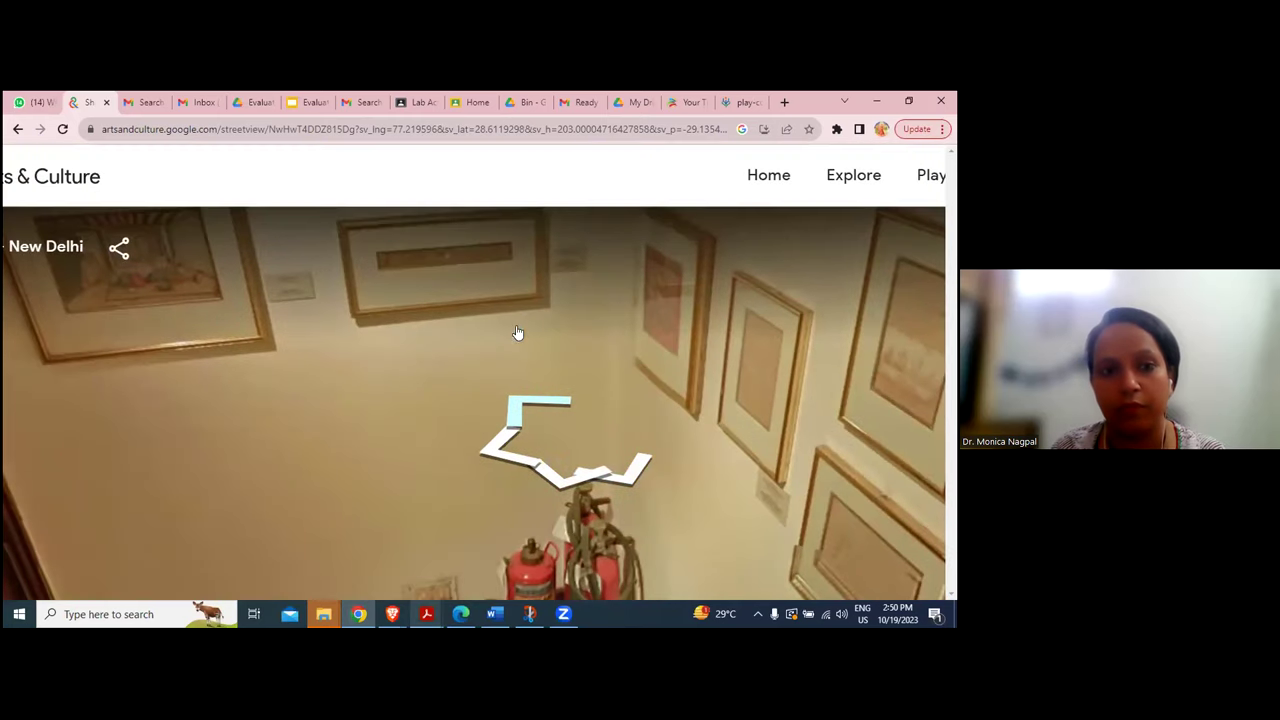
left_click(634, 478)
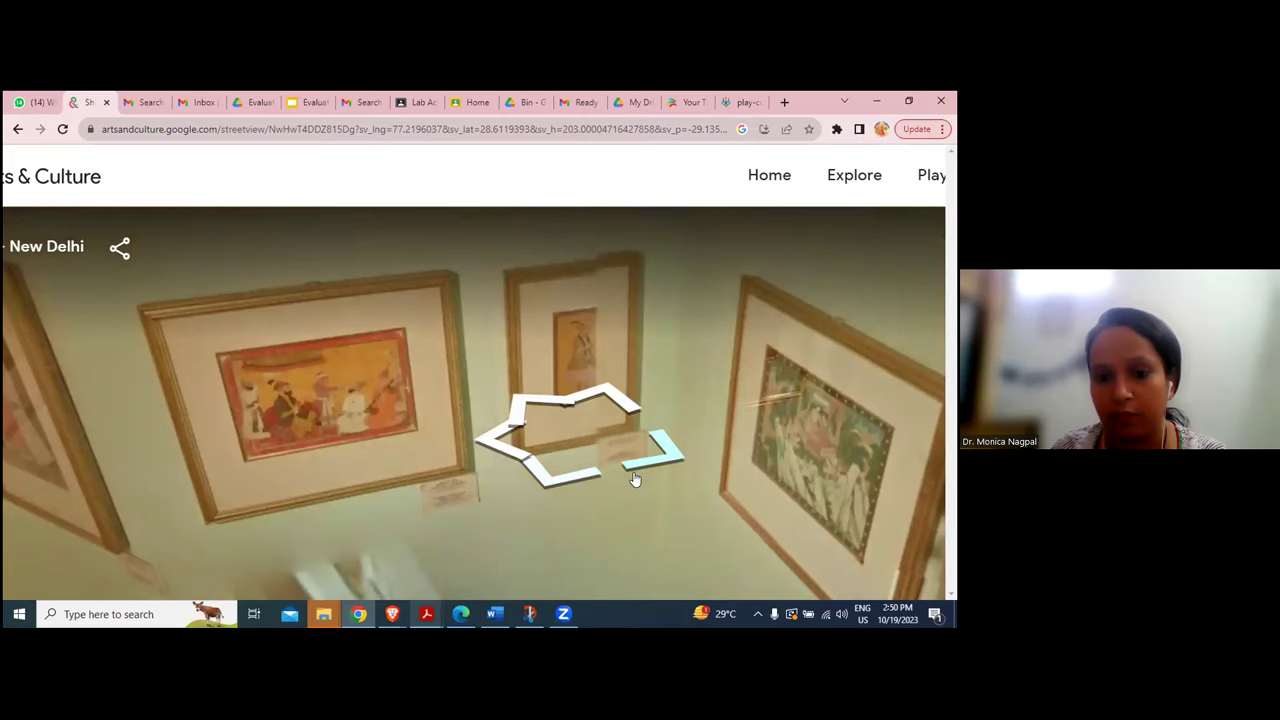
left_click(661, 458)
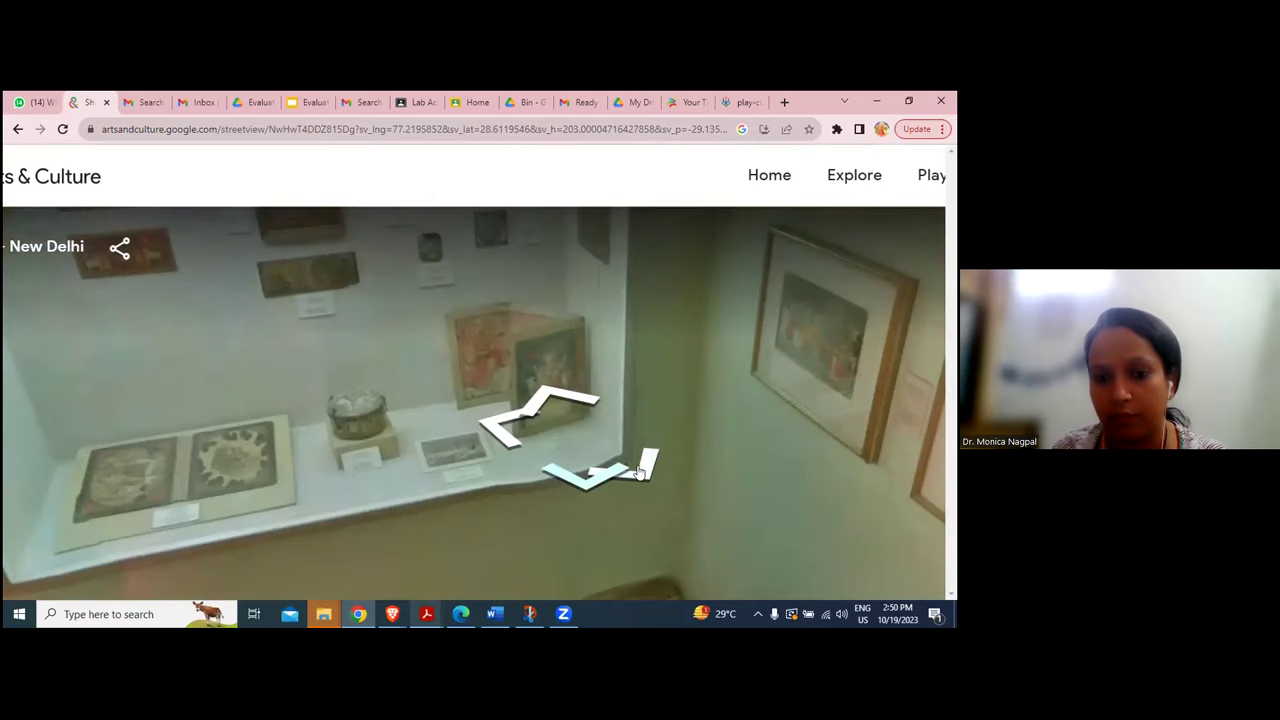
Examine the painted round box and the pair of illustrated panels in the display case up close.
scroll(322, 420, "up", 3)
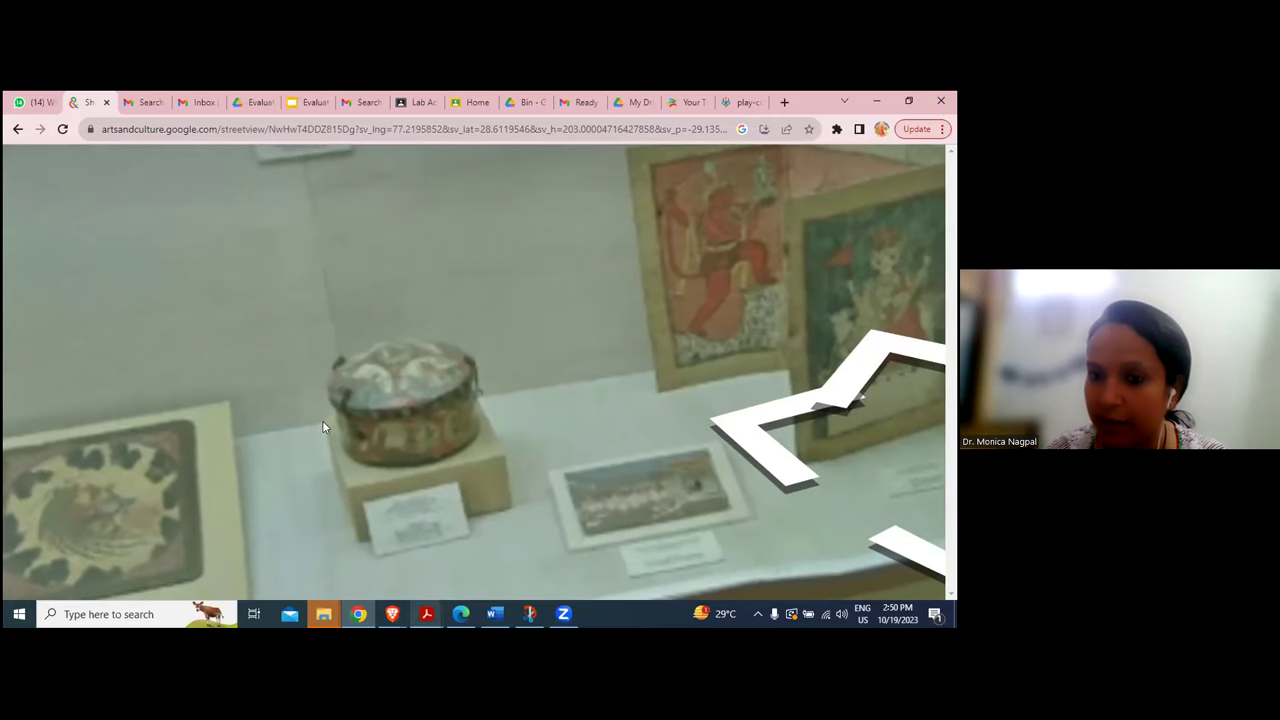
left_click_drag(298, 382, 582, 226)
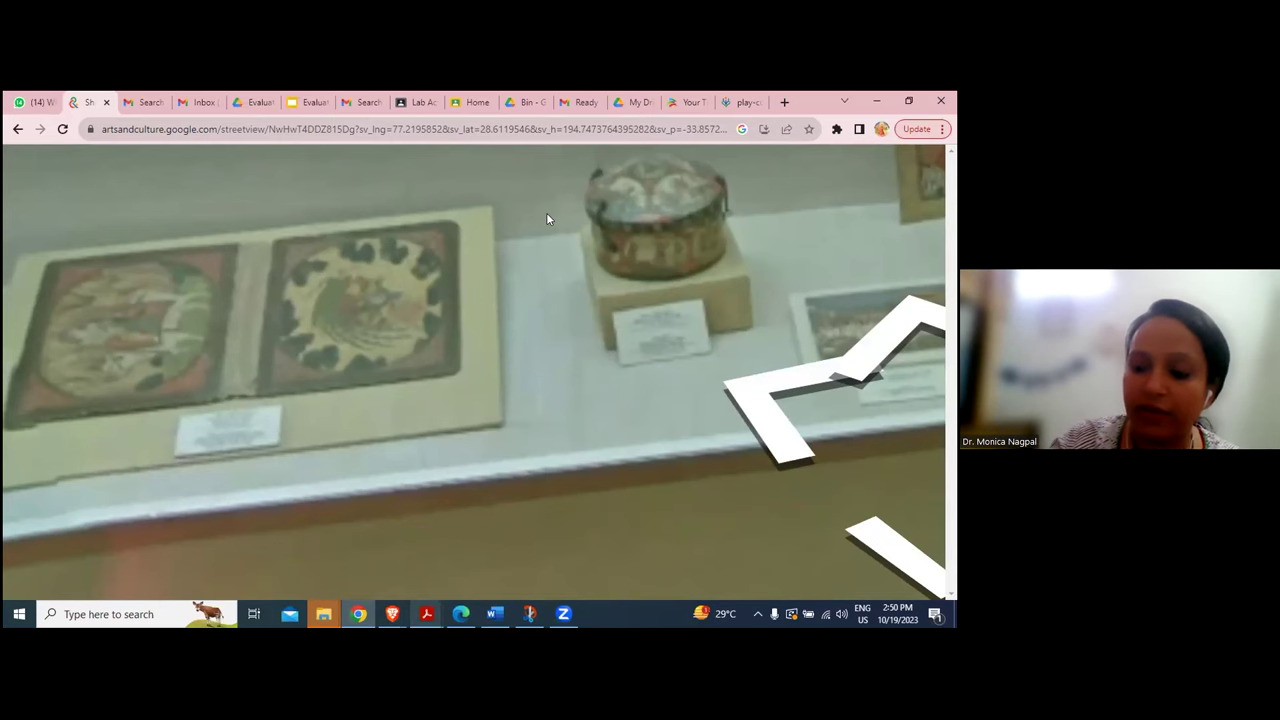
left_click(645, 207)
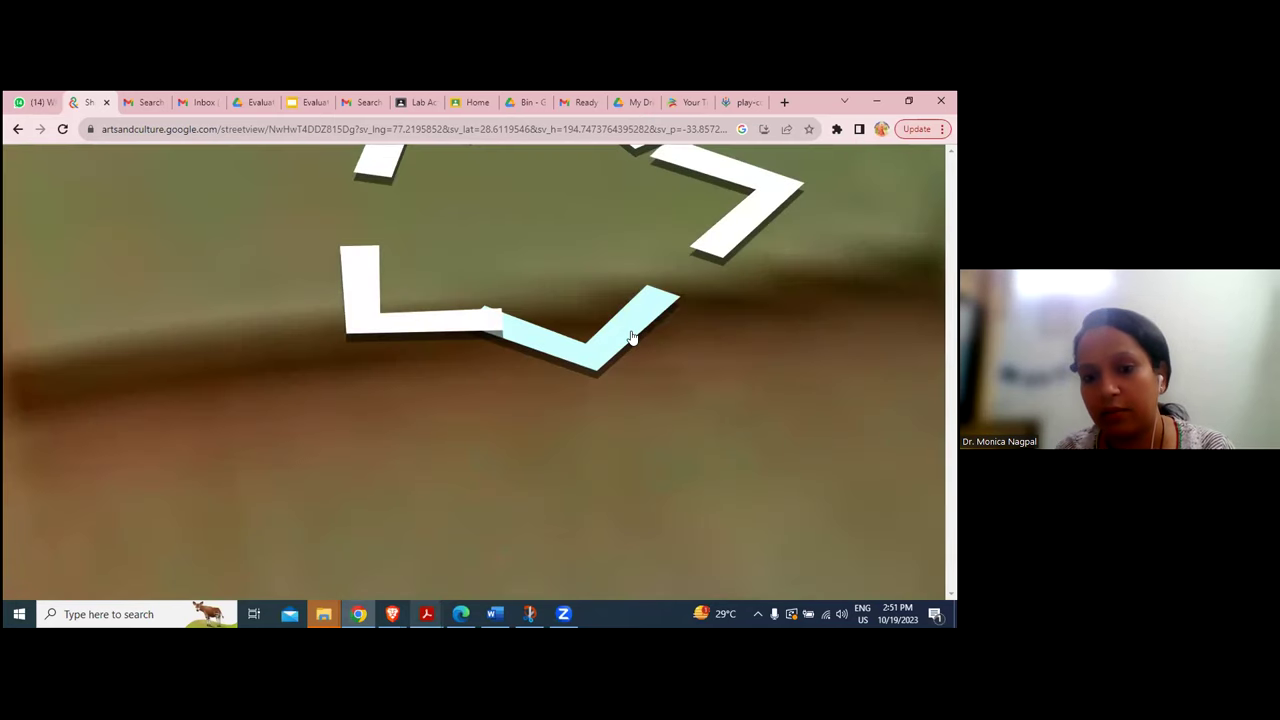
Move on through the gallery from the display case to the corner with the fire extinguishers.
left_click(725, 229)
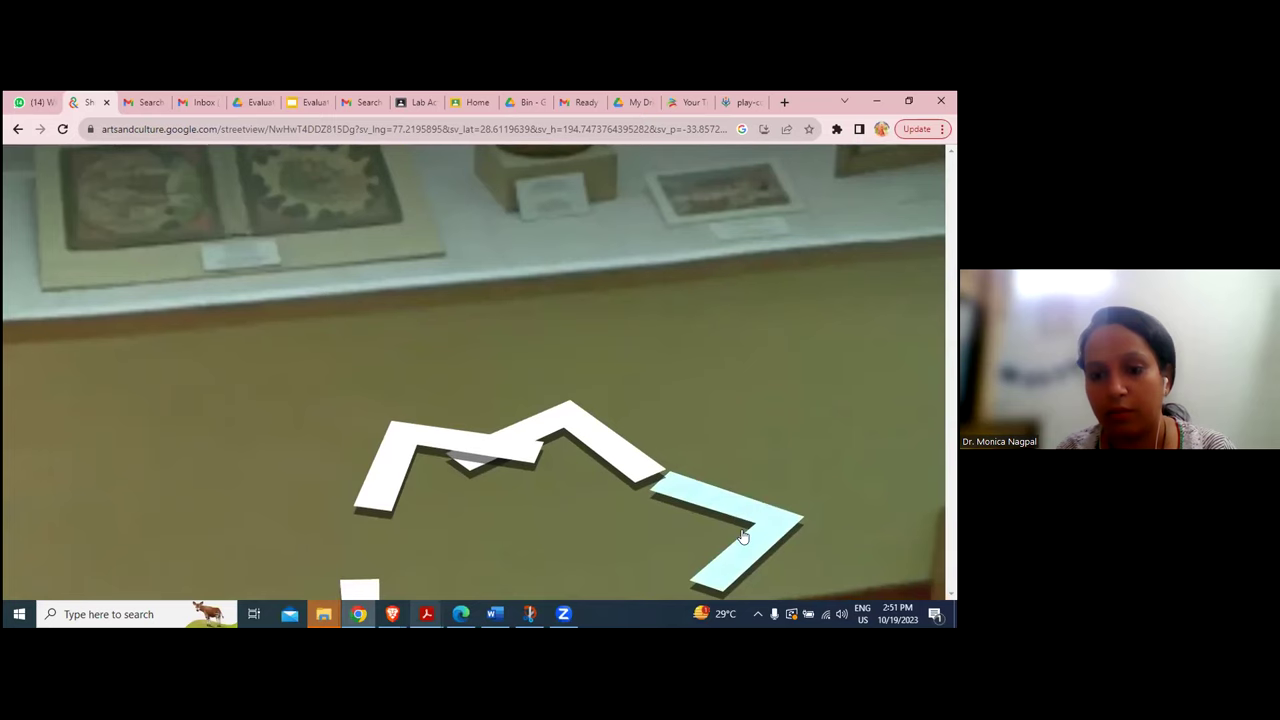
left_click(742, 537)
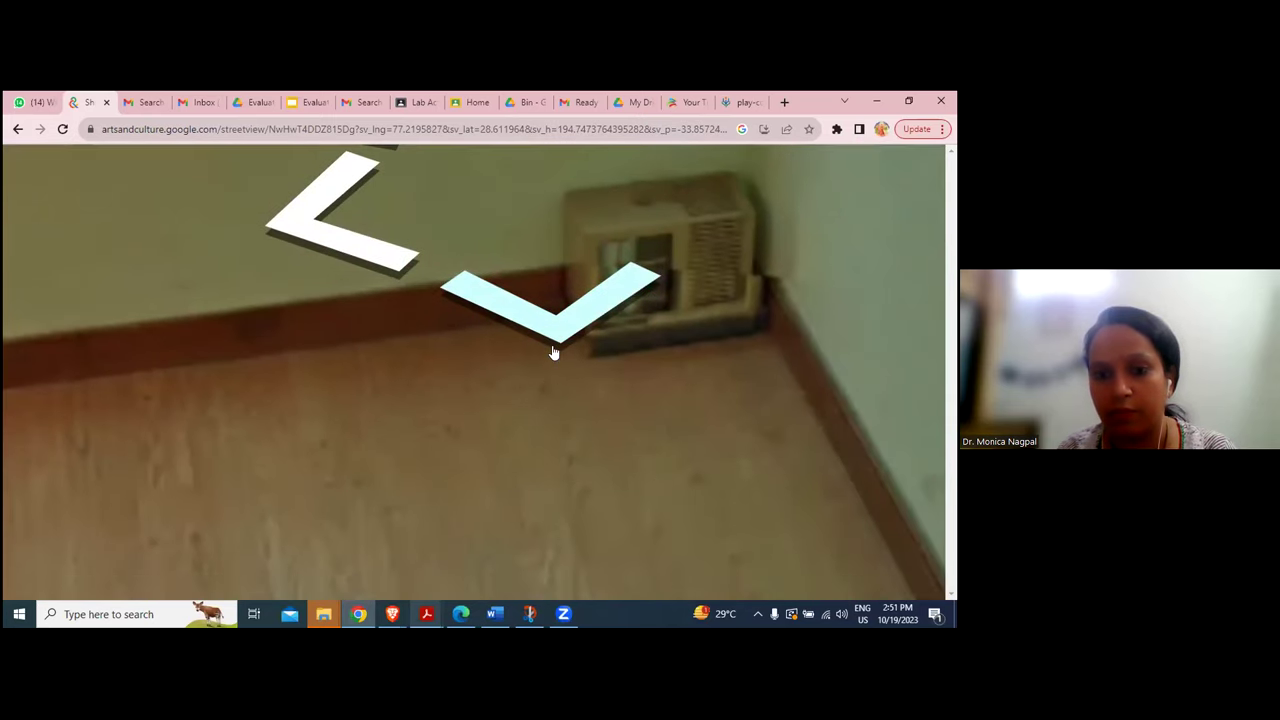
left_click(554, 352)
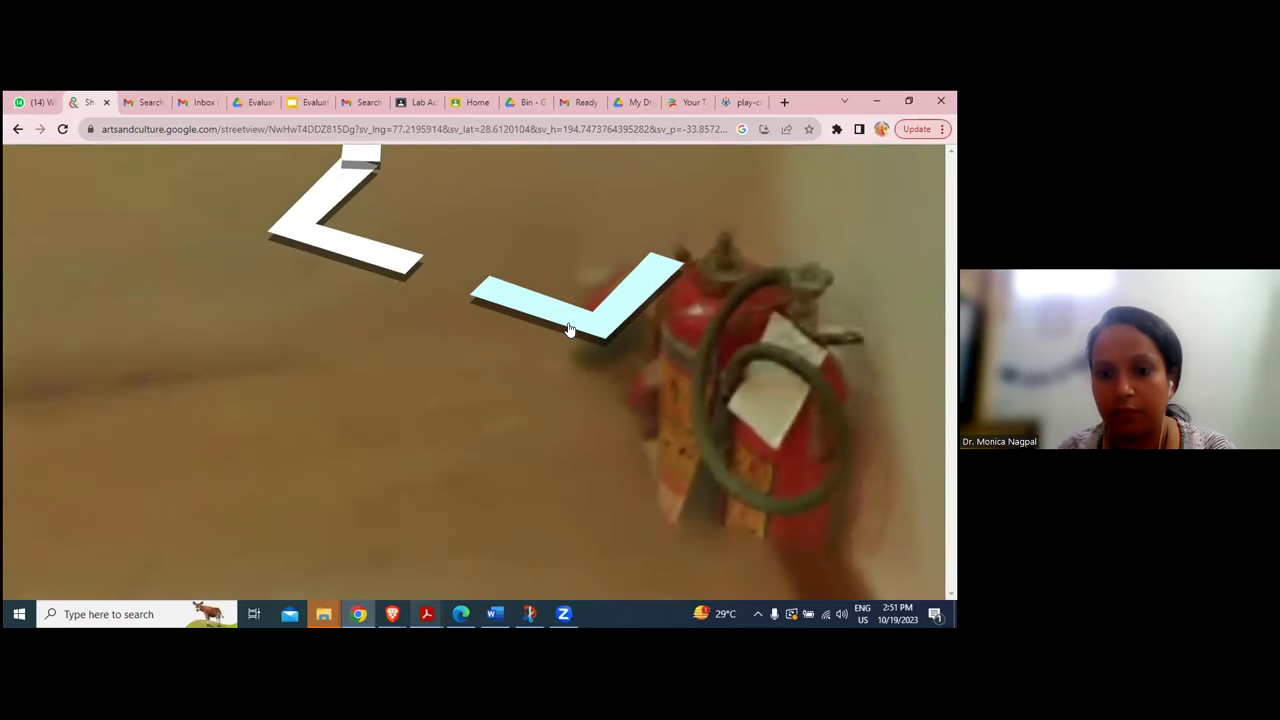
left_click(569, 328)
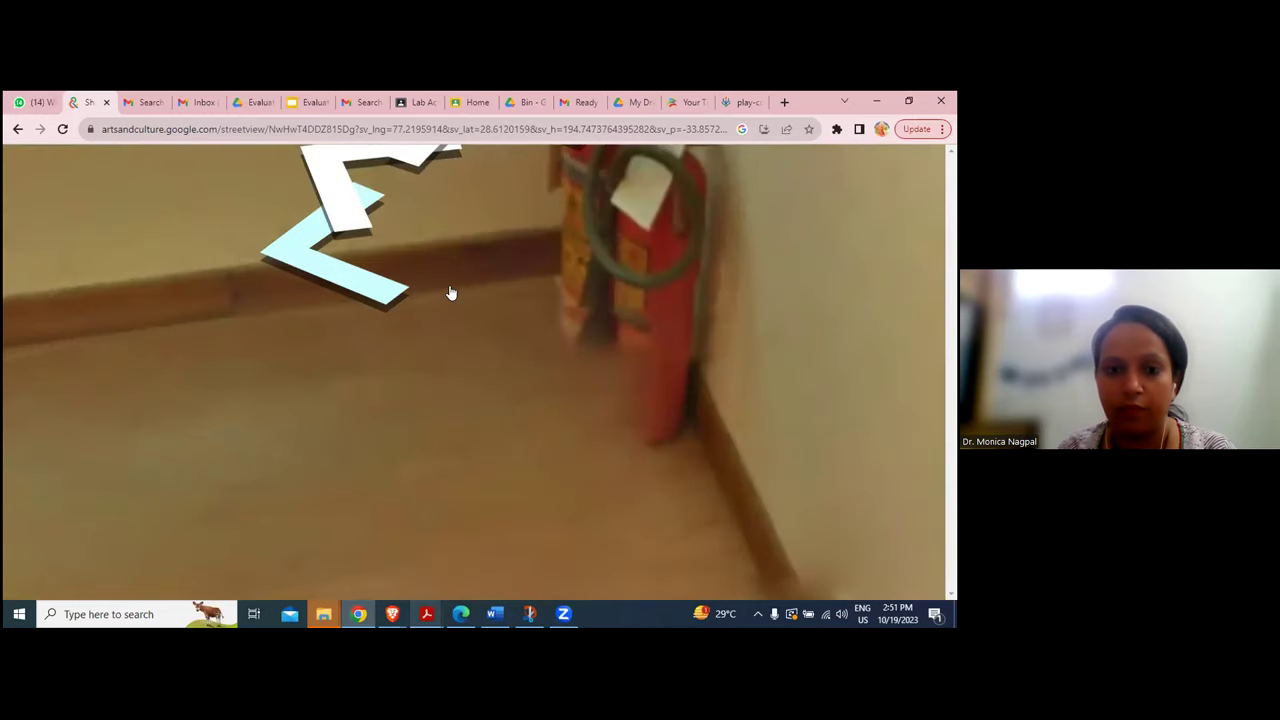
Leave Street View and review the details and viewing options on the Shiva & Parvati painting's page.
key("Left")
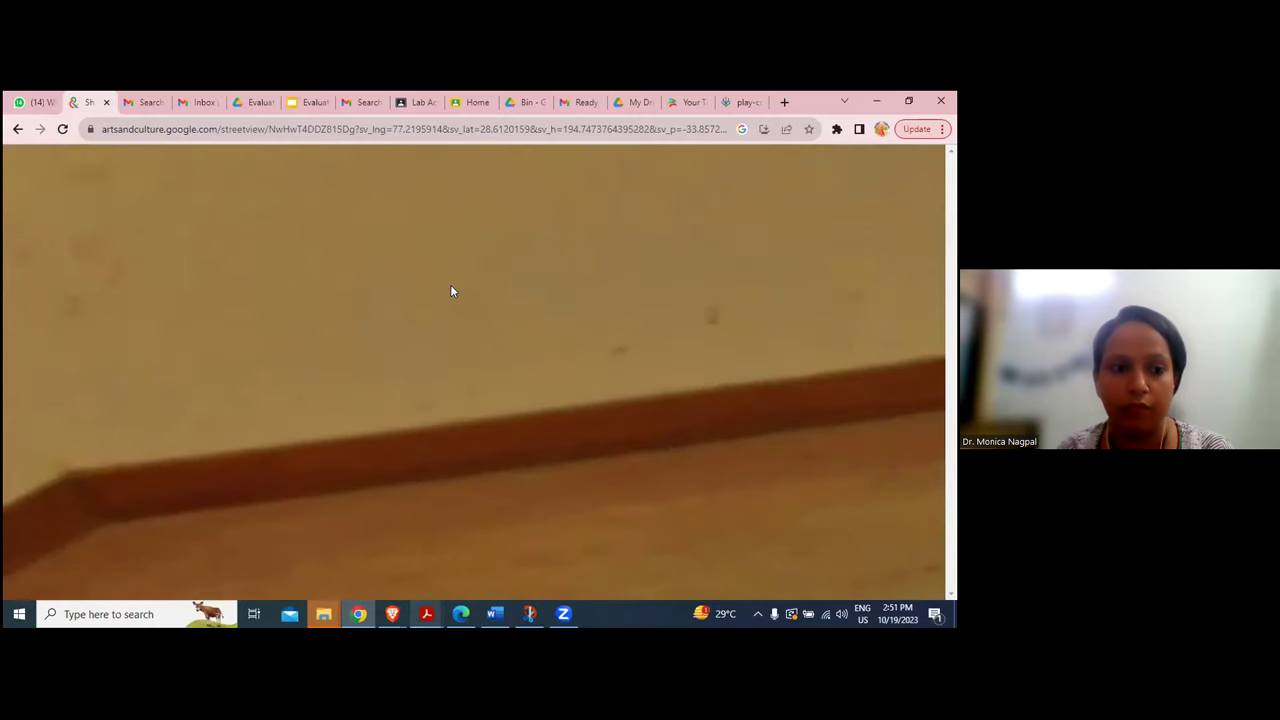
key("Escape")
scroll(450, 286, "down", 5)
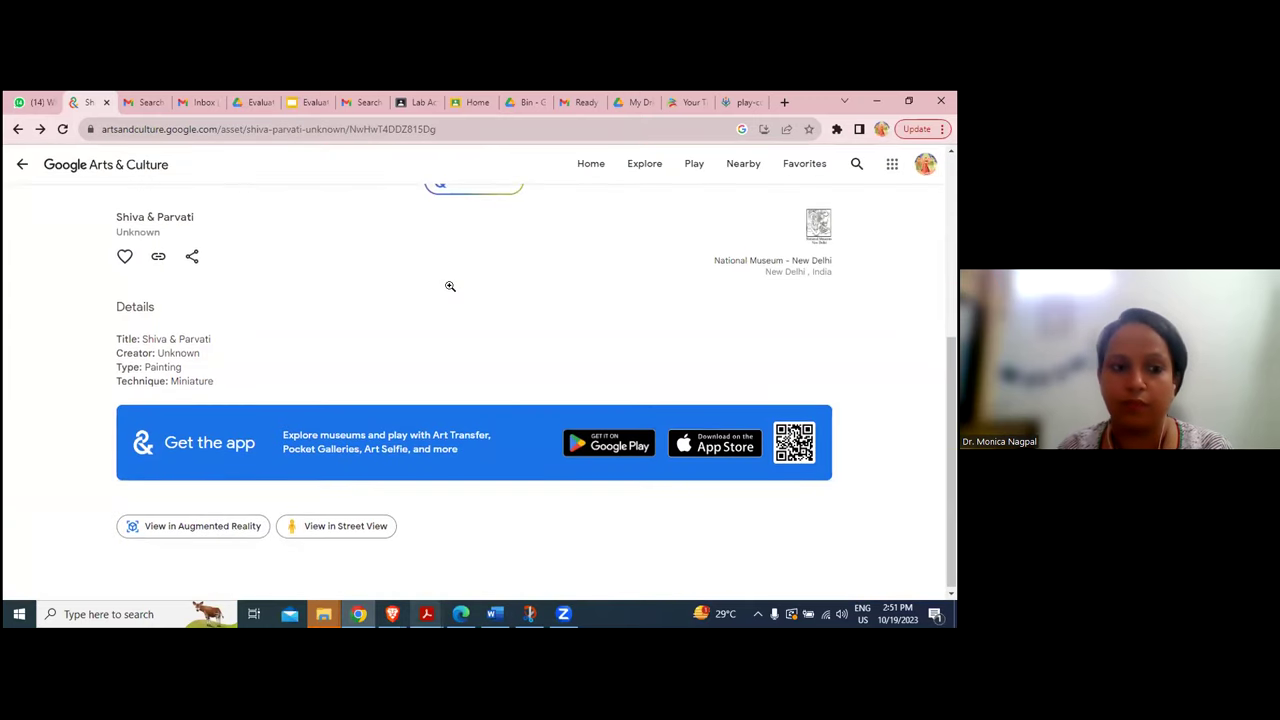
scroll(450, 286, "down", 1)
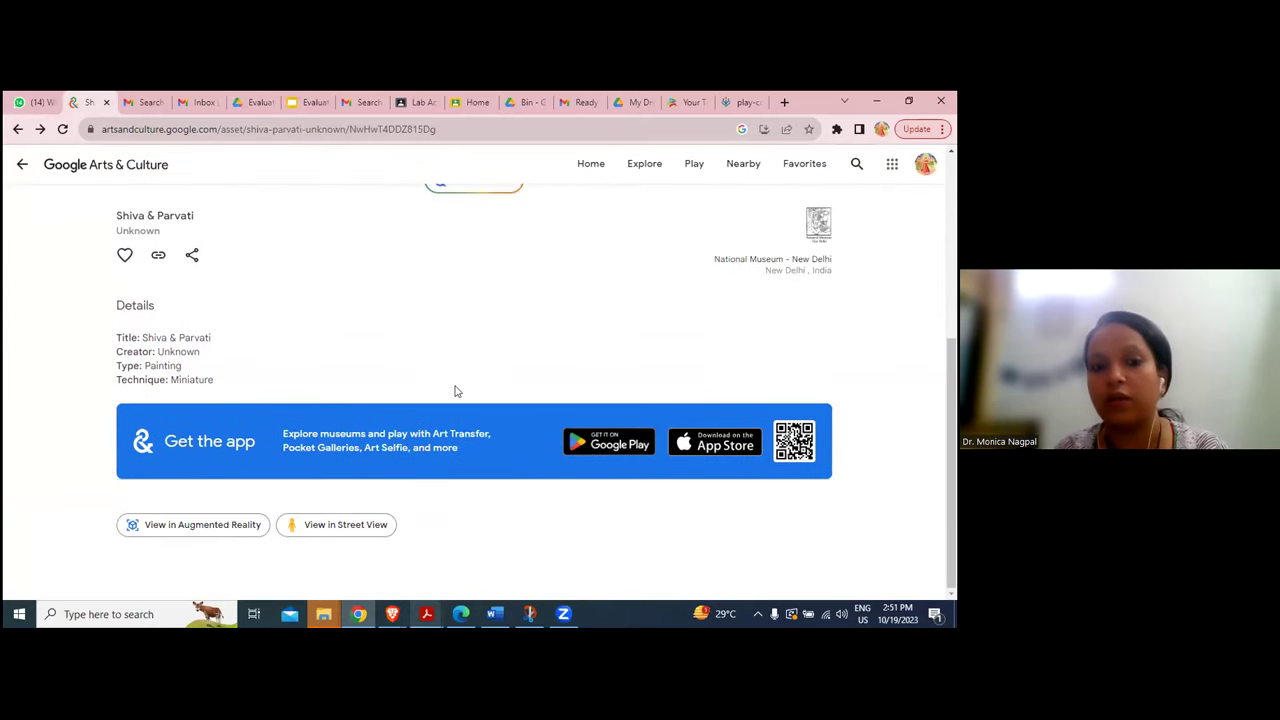
scroll(455, 391, "up", 3)
scroll(455, 391, "down", 4)
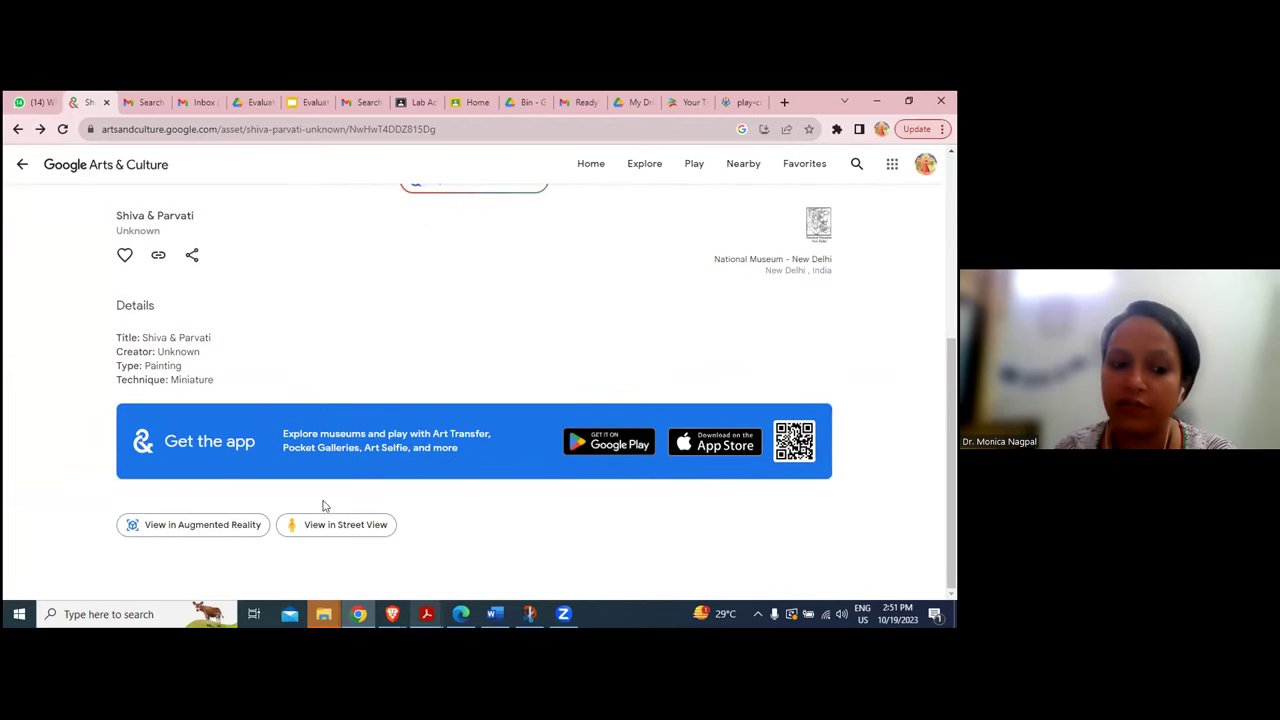
Return to the National Museum - New Delhi page and open the Metal category of its collection.
left_click(22, 168)
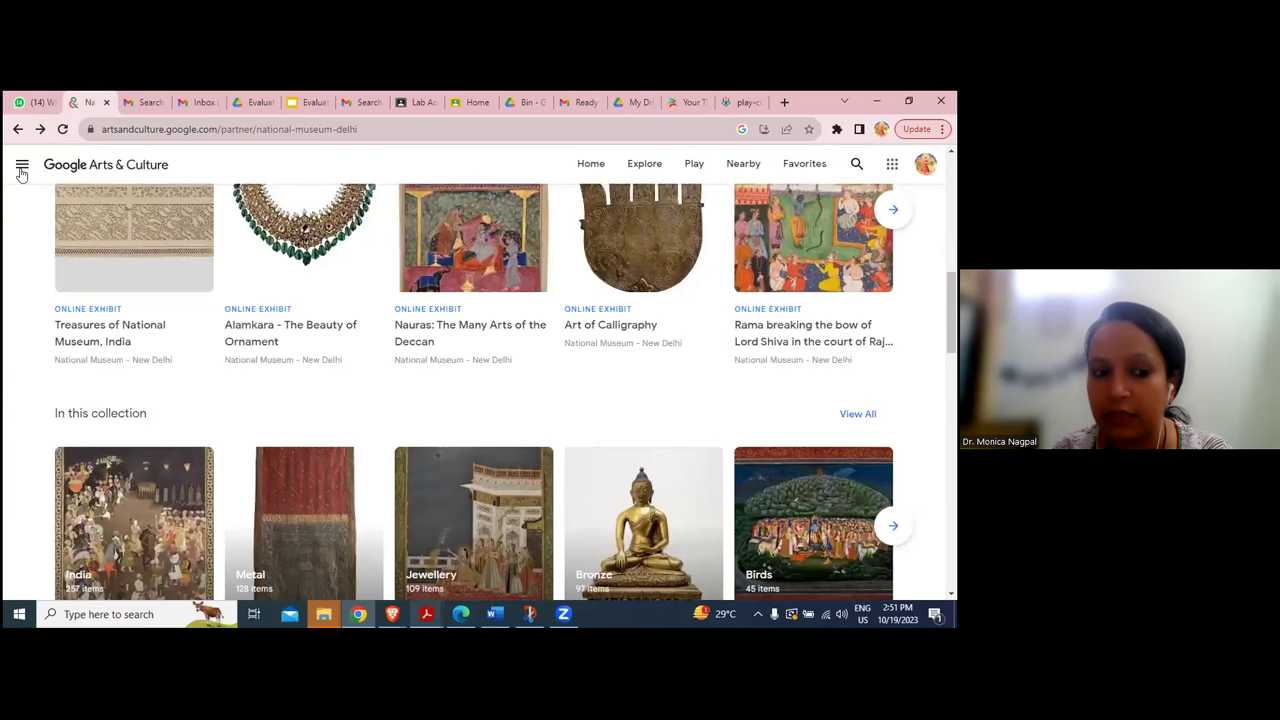
scroll(22, 172, "down", 2)
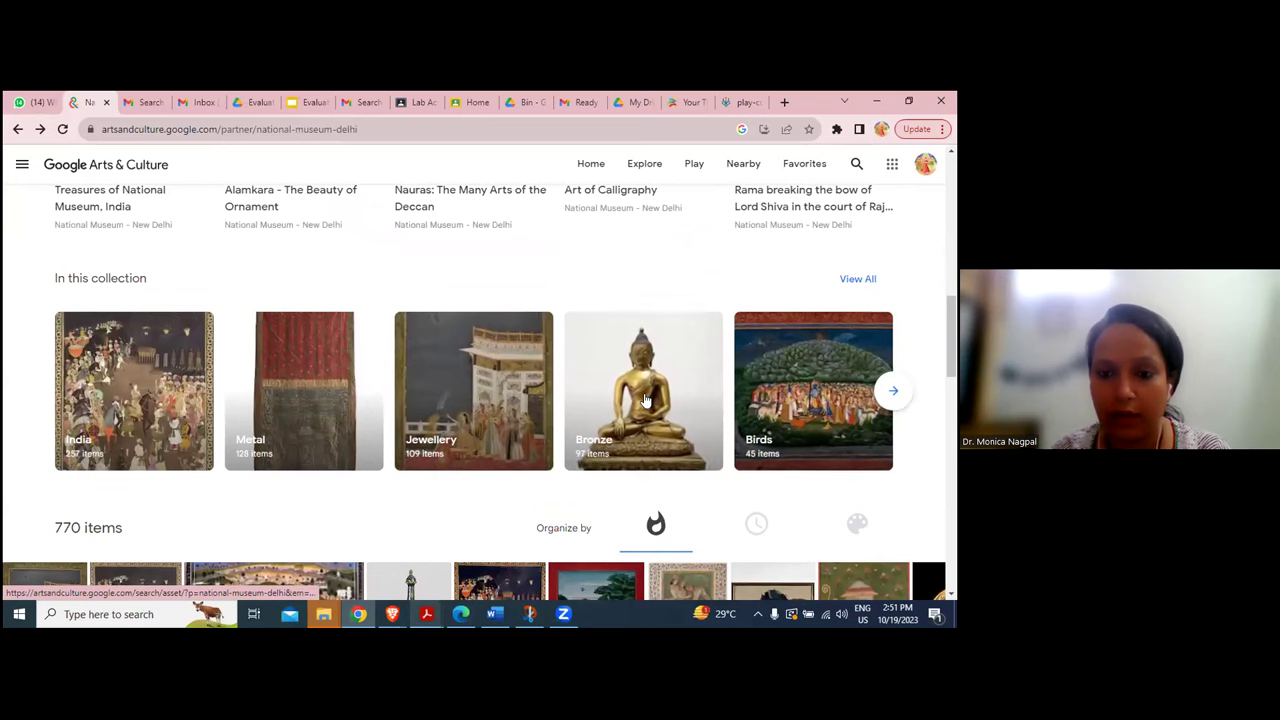
left_click(270, 428)
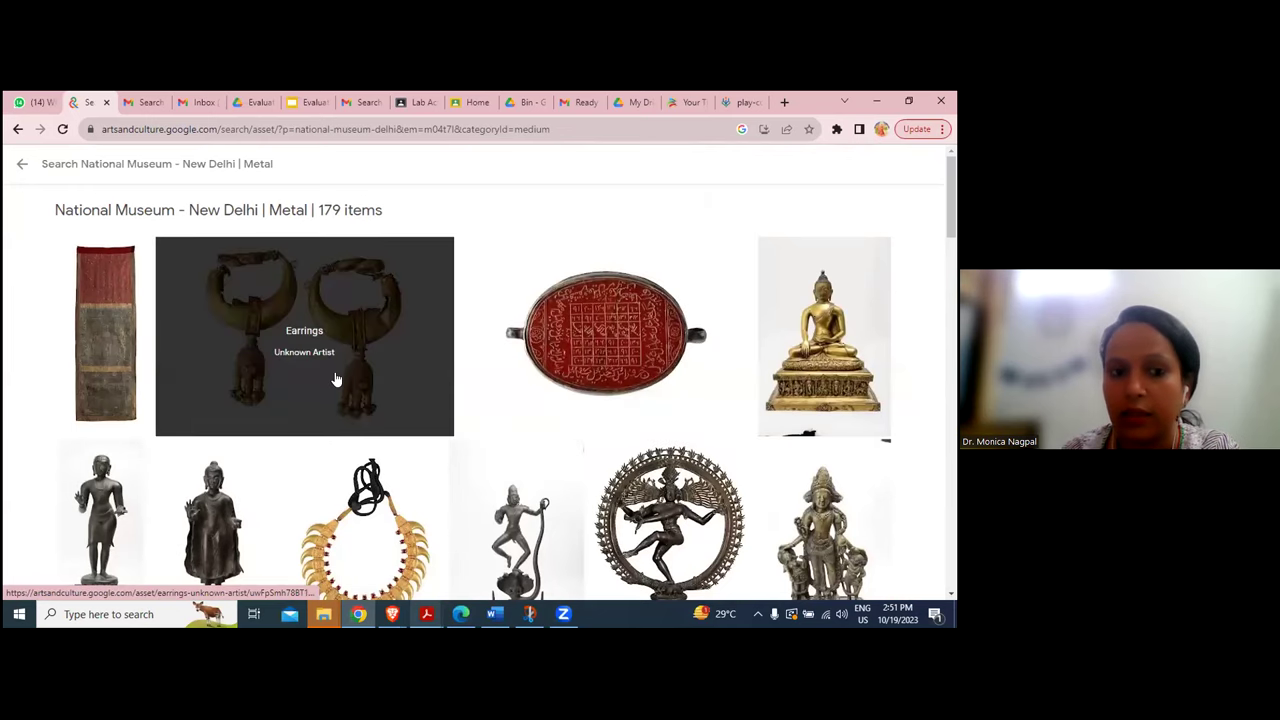
Open the gold tiger's-claw necklace from the Metal items and read its description and details.
scroll(337, 380, "down", 3)
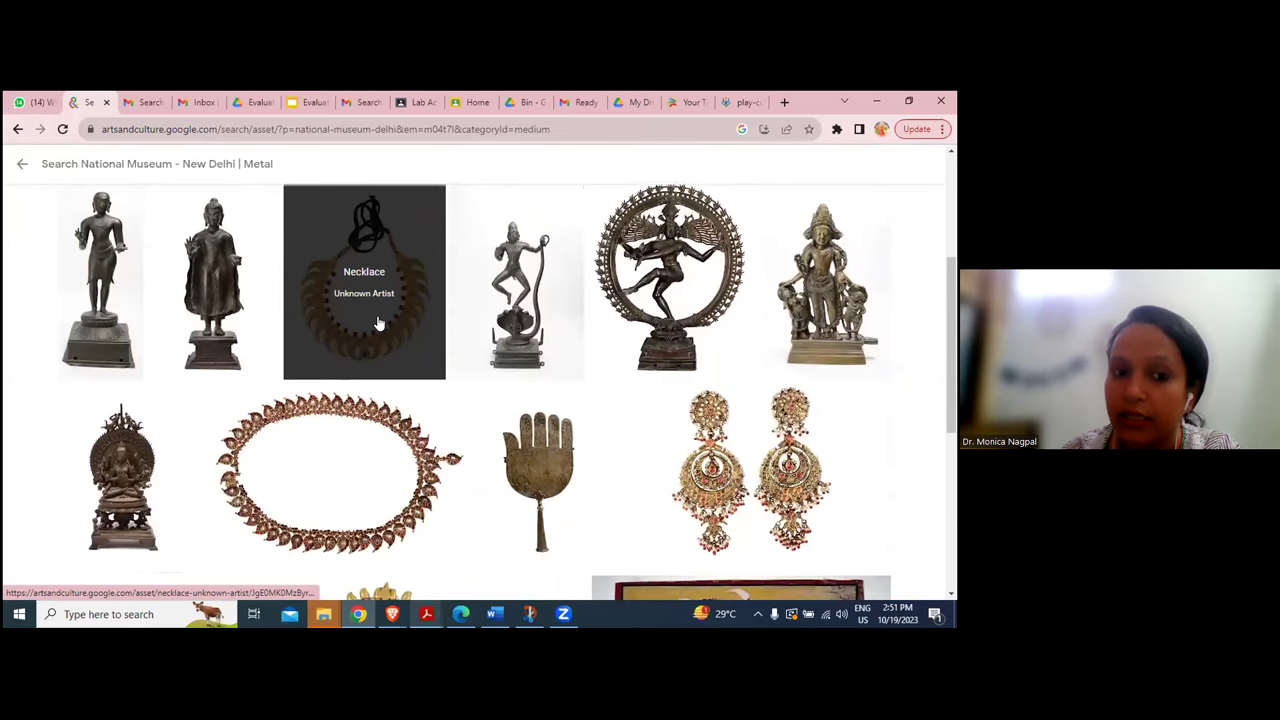
left_click(379, 322)
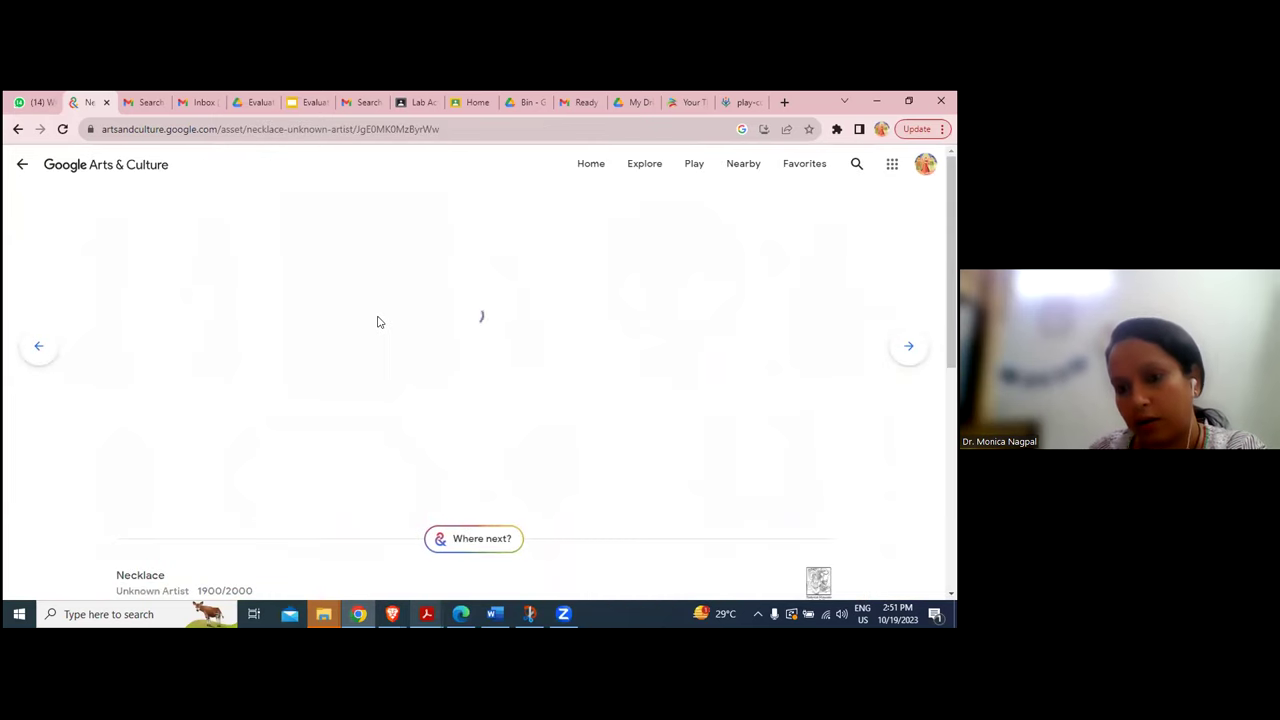
scroll(379, 322, "down", 1)
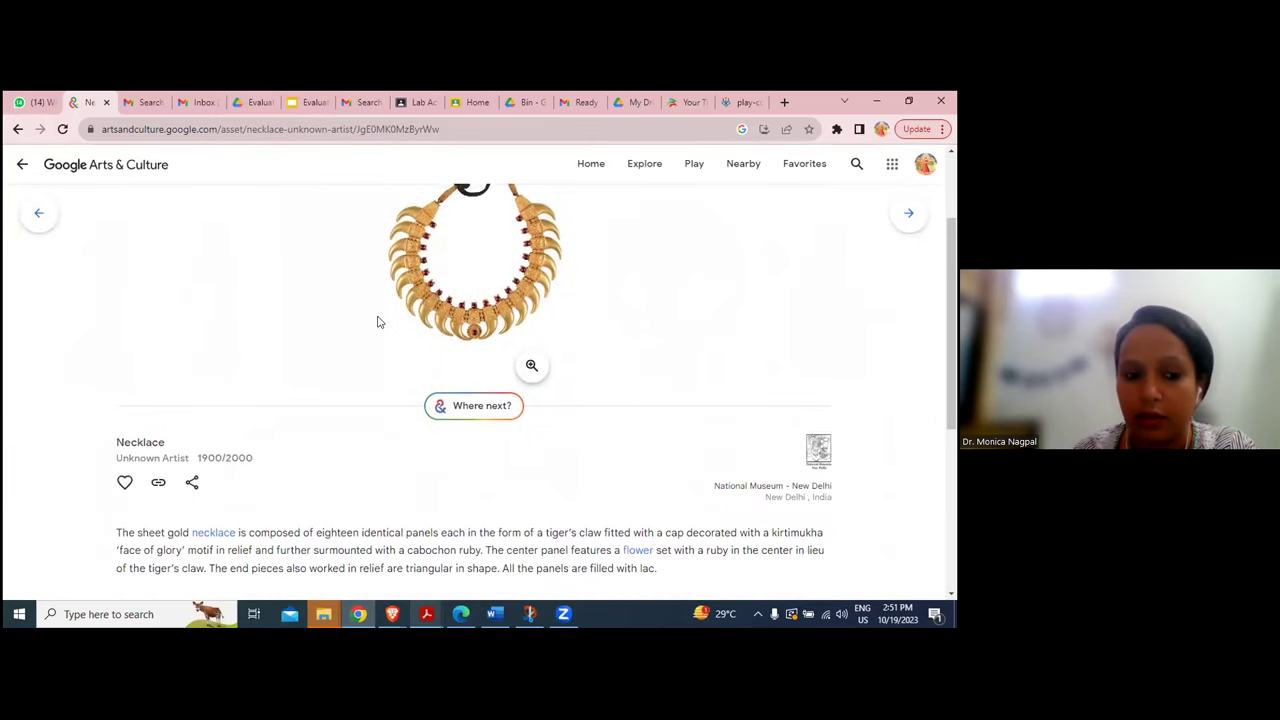
scroll(379, 322, "down", 1)
scroll(379, 322, "down", 1)
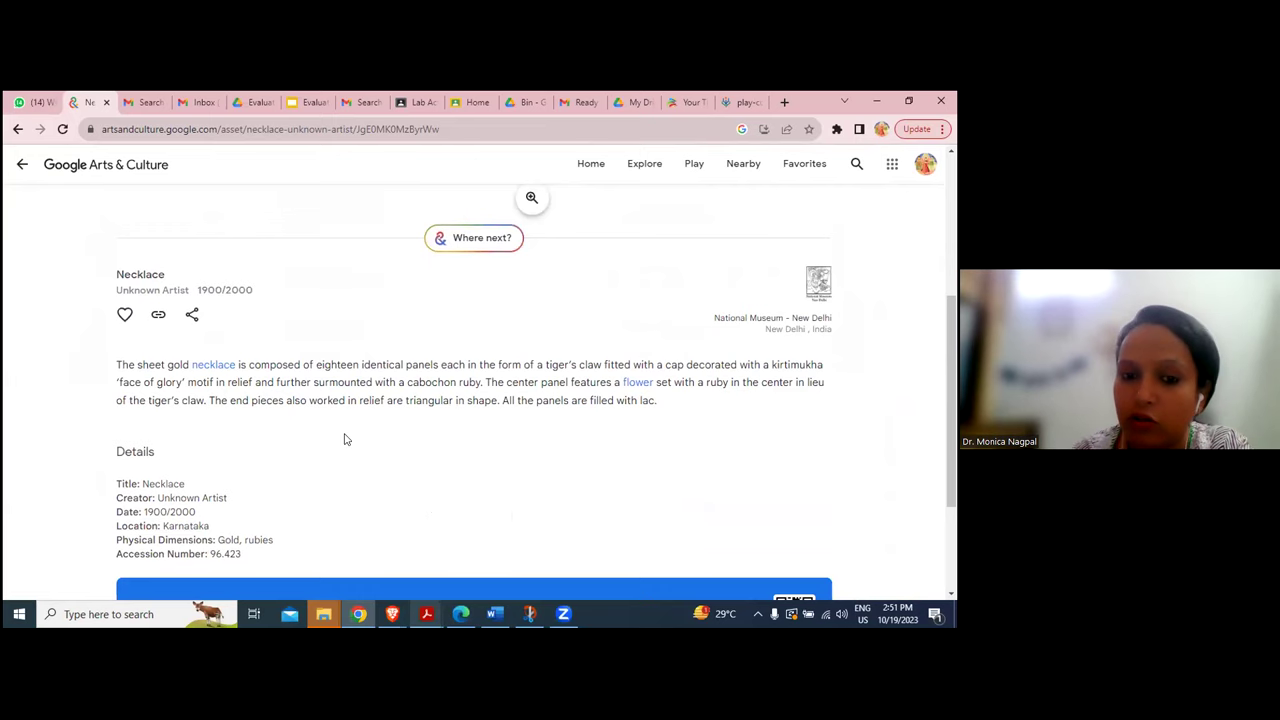
scroll(346, 463, "down", 2)
scroll(344, 461, "up", 5)
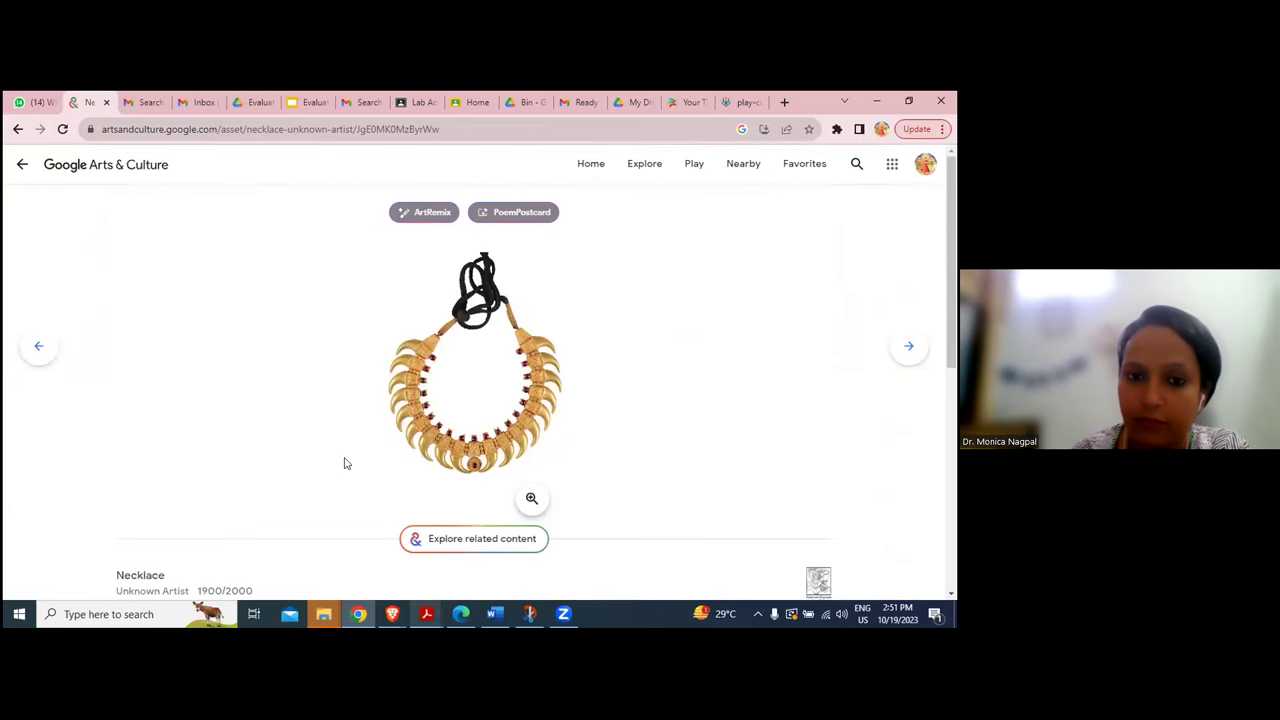
Page through the Metal items following the necklace, from the Nataraj to the Panja Alam Front.
left_click(918, 350)
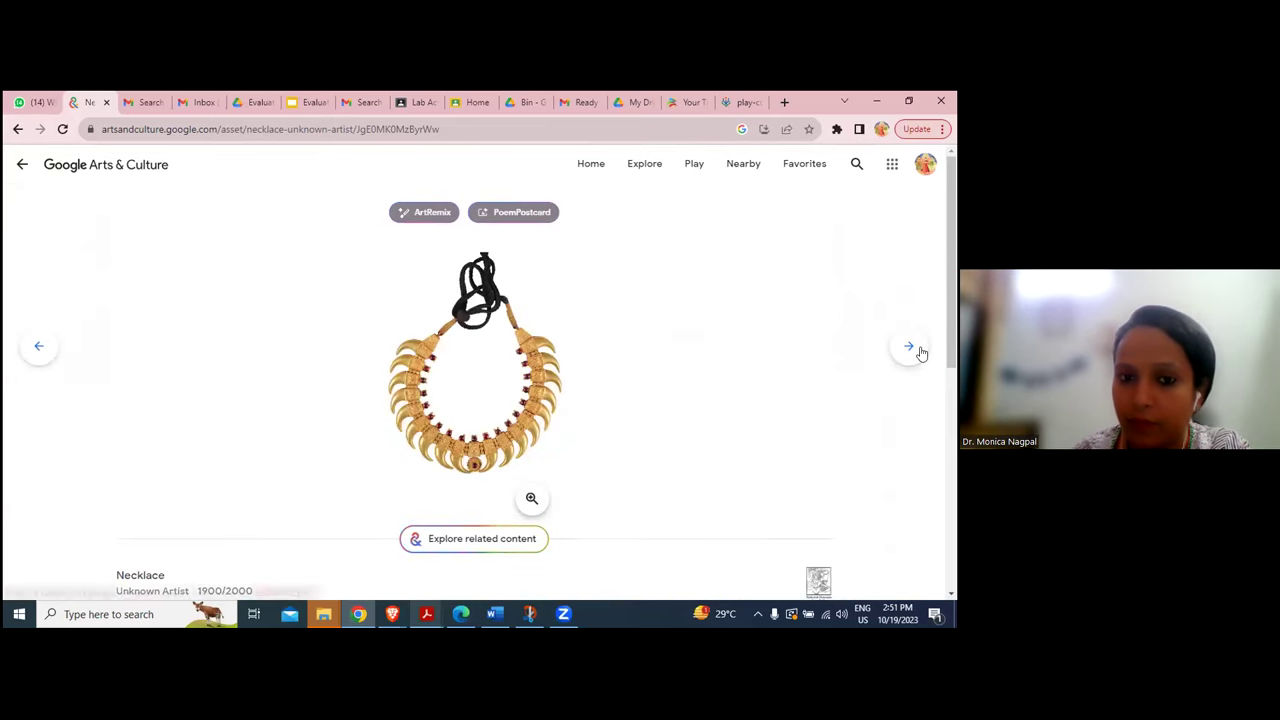
left_click(918, 350)
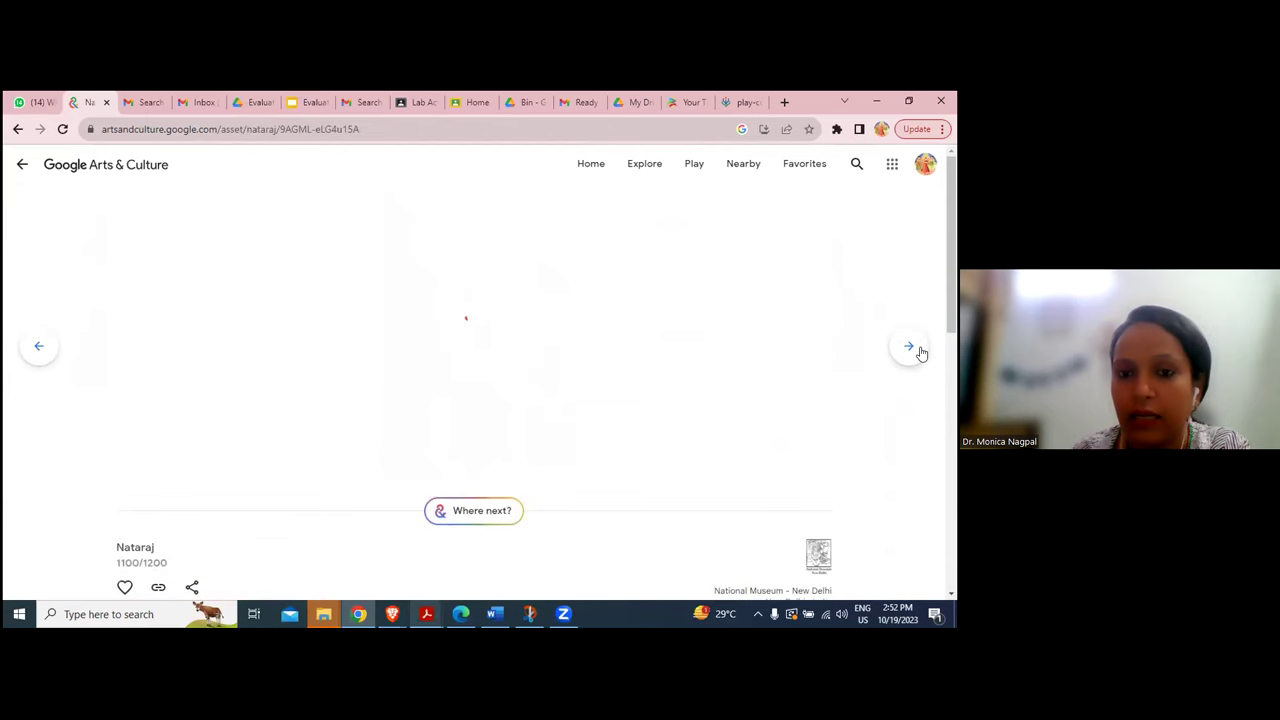
left_click(919, 350)
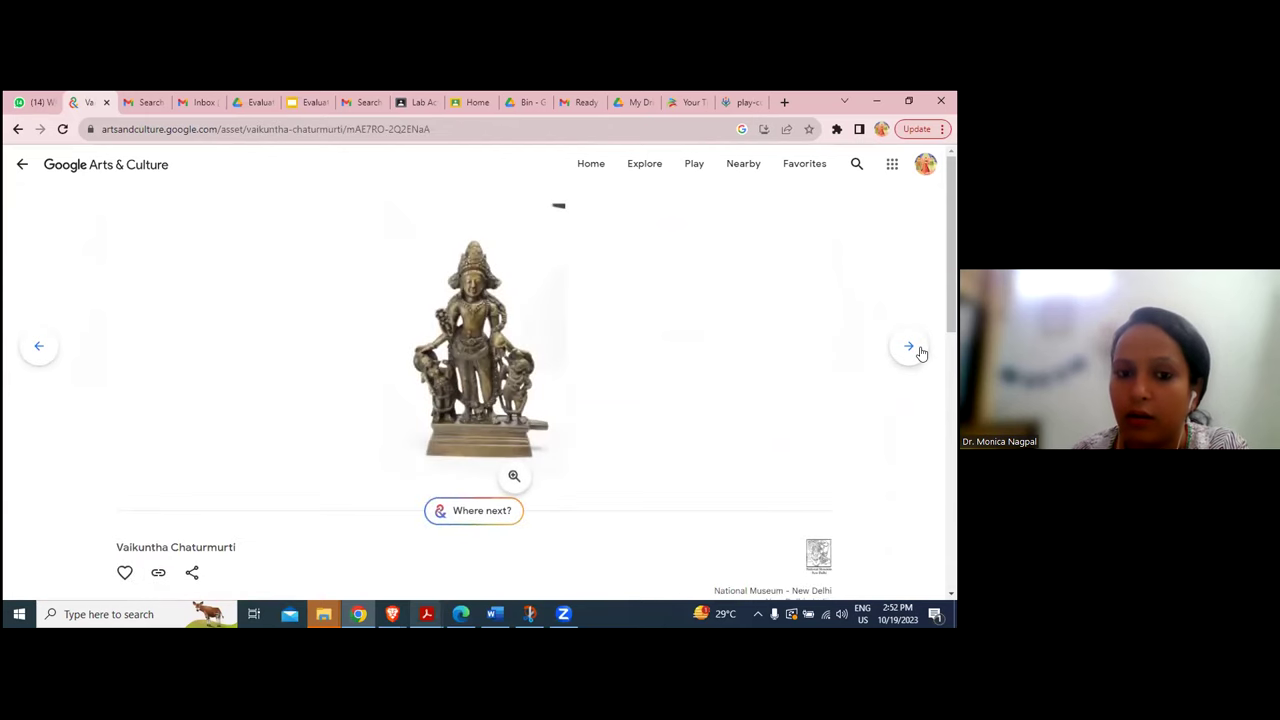
left_click(920, 350)
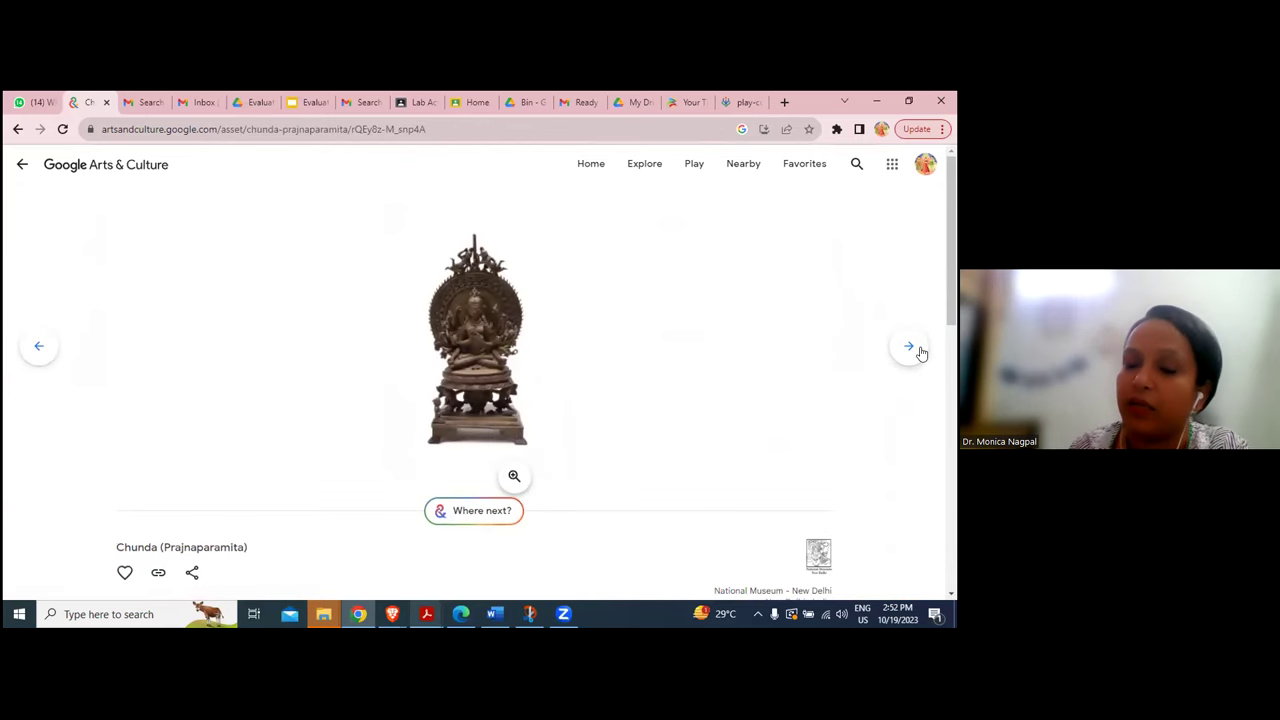
left_click(920, 350)
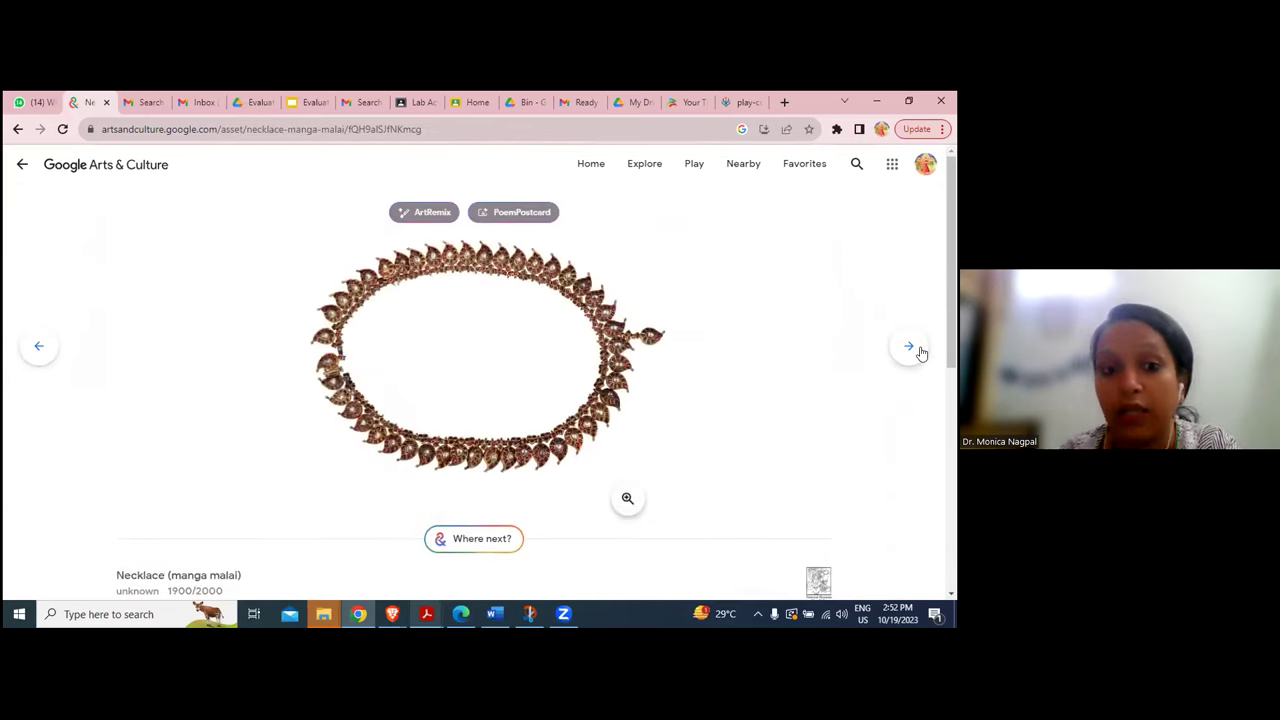
left_click(920, 350)
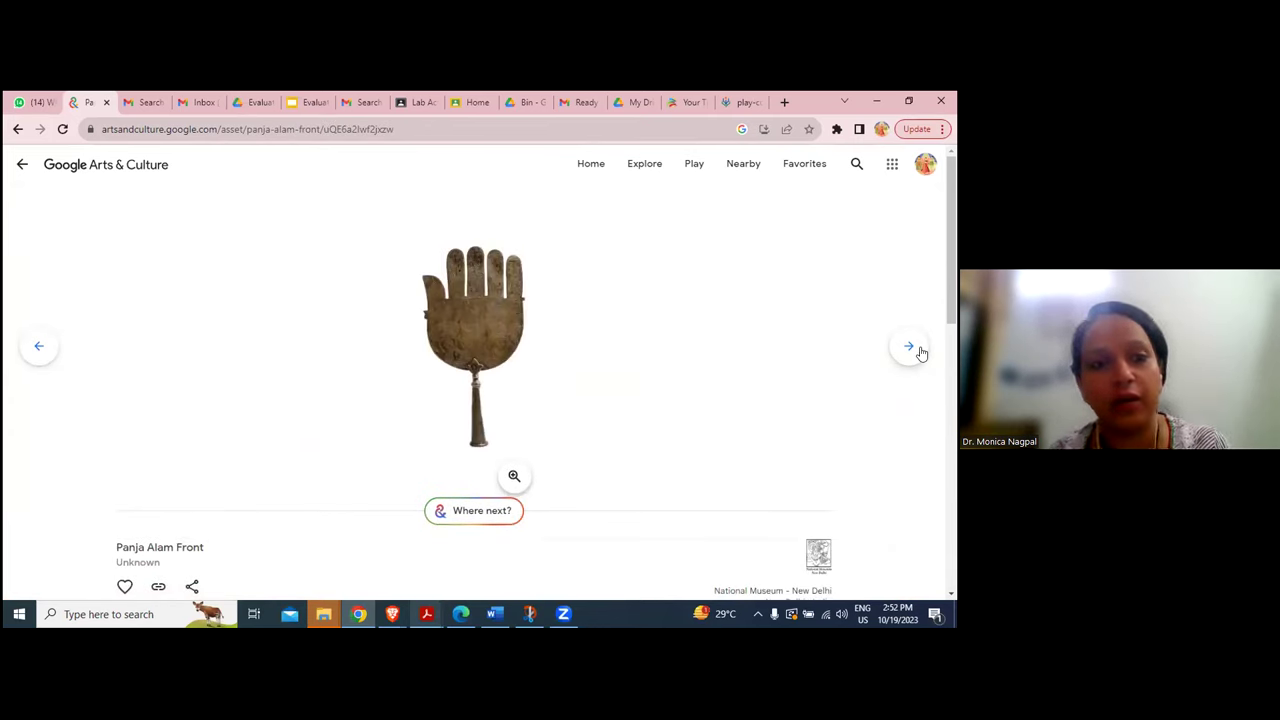
Return to the full list of Metal items and browse down to the curved sword and its scabbard.
left_click(21, 166)
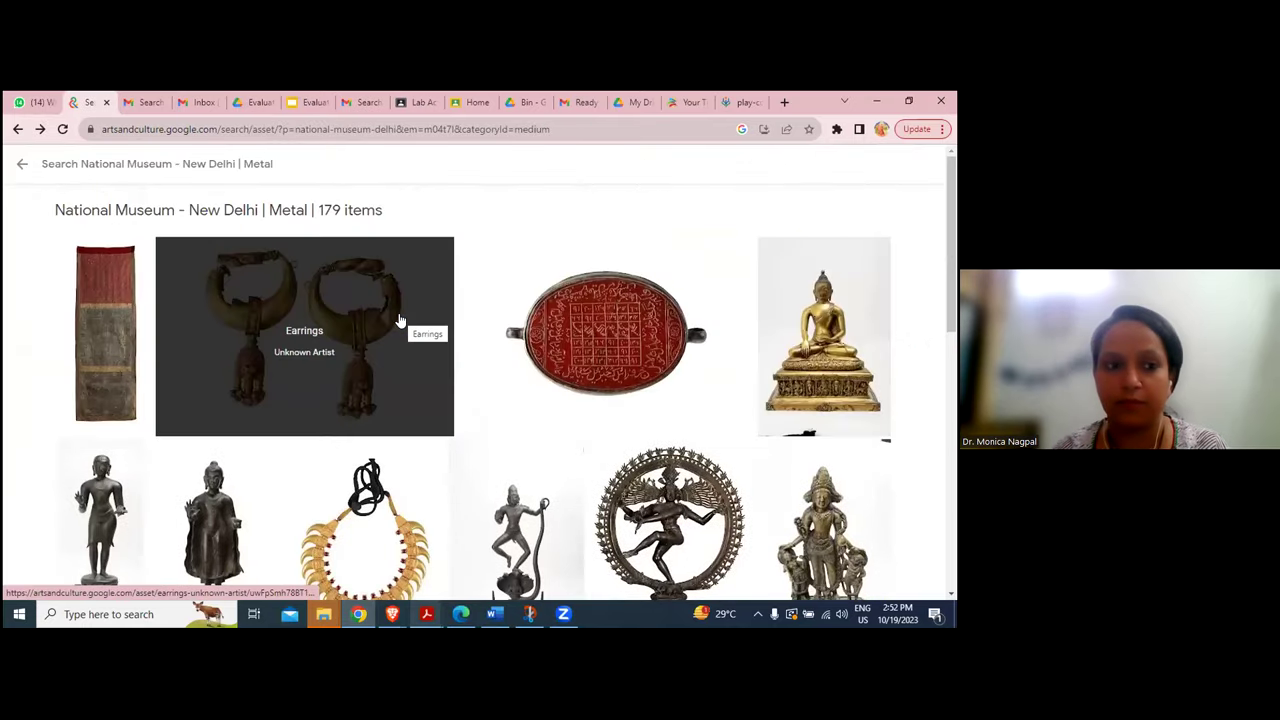
scroll(399, 320, "down", 10)
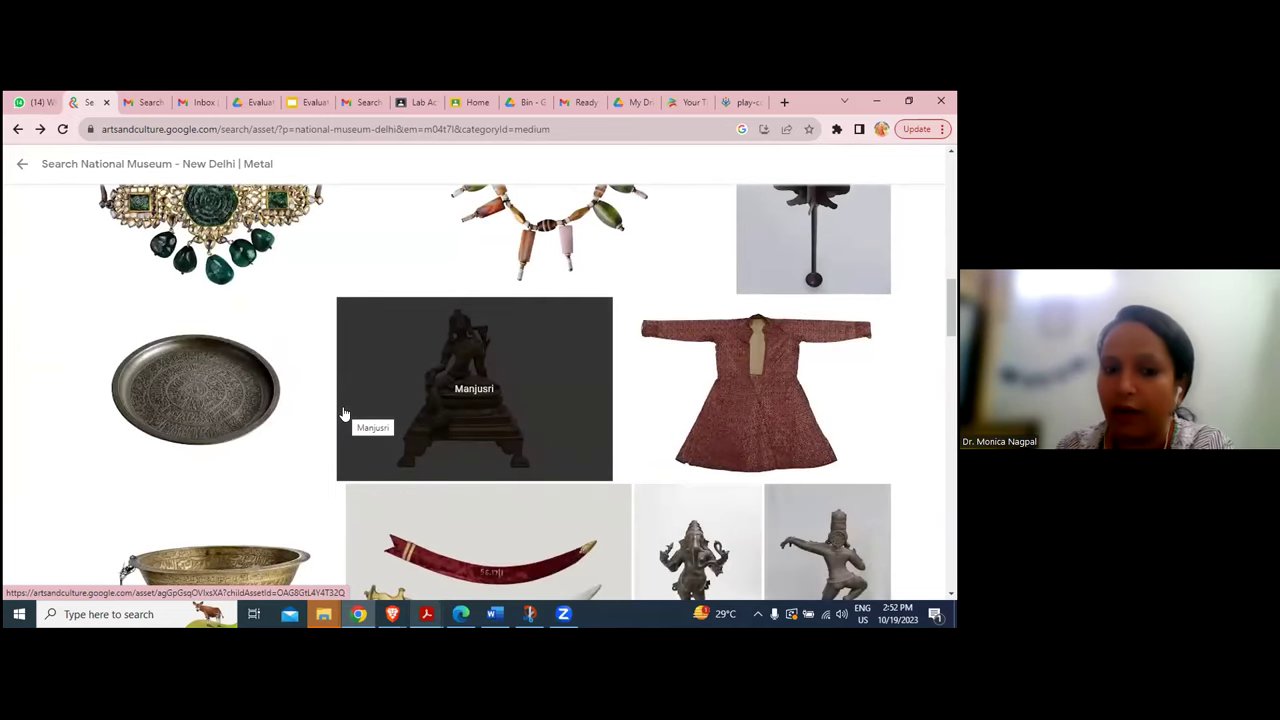
scroll(343, 413, "down", 5)
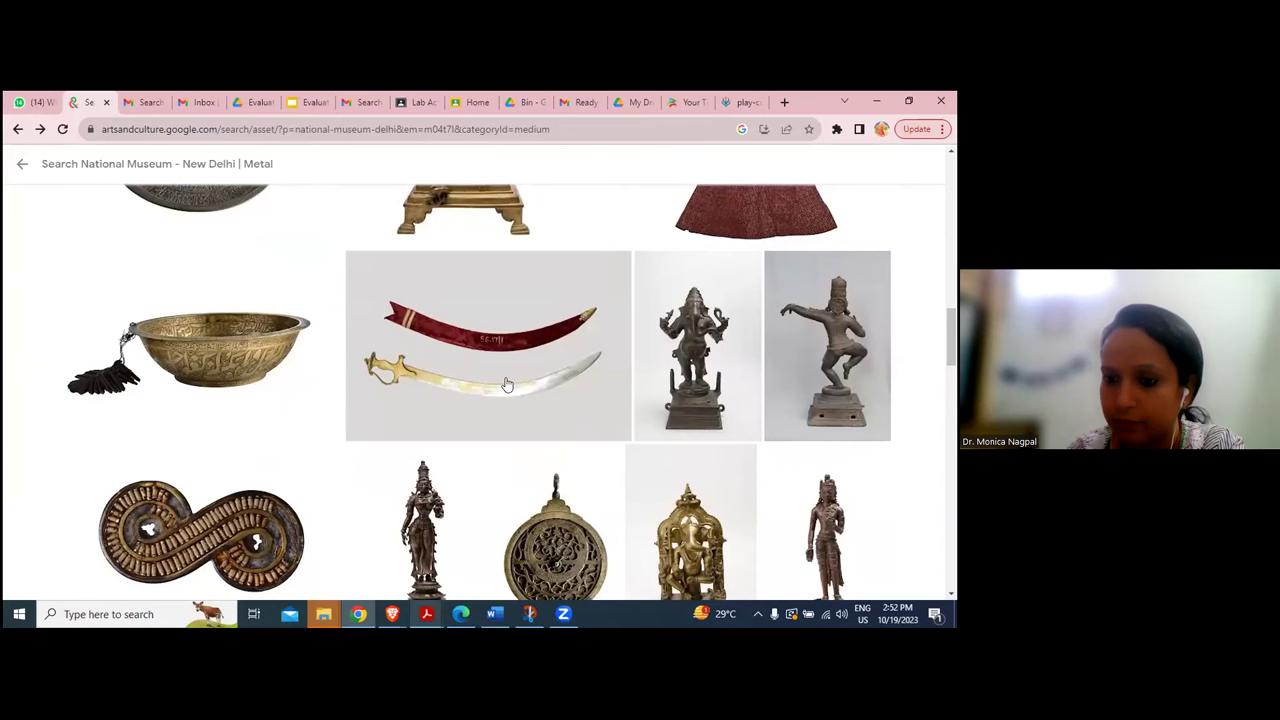
Browse further down the National Museum - New Delhi Metal items and return to the beginning of the list.
scroll(507, 385, "down", 15)
scroll(507, 385, "down", 10)
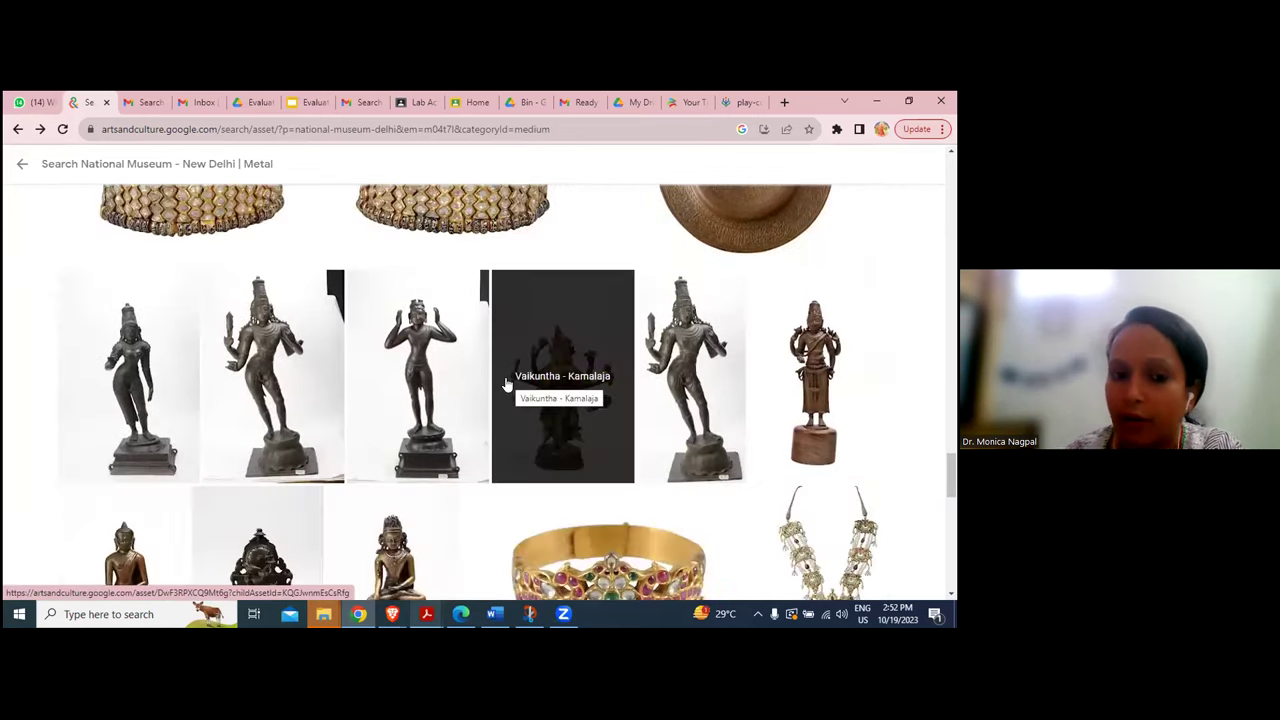
scroll(507, 385, "down", 2)
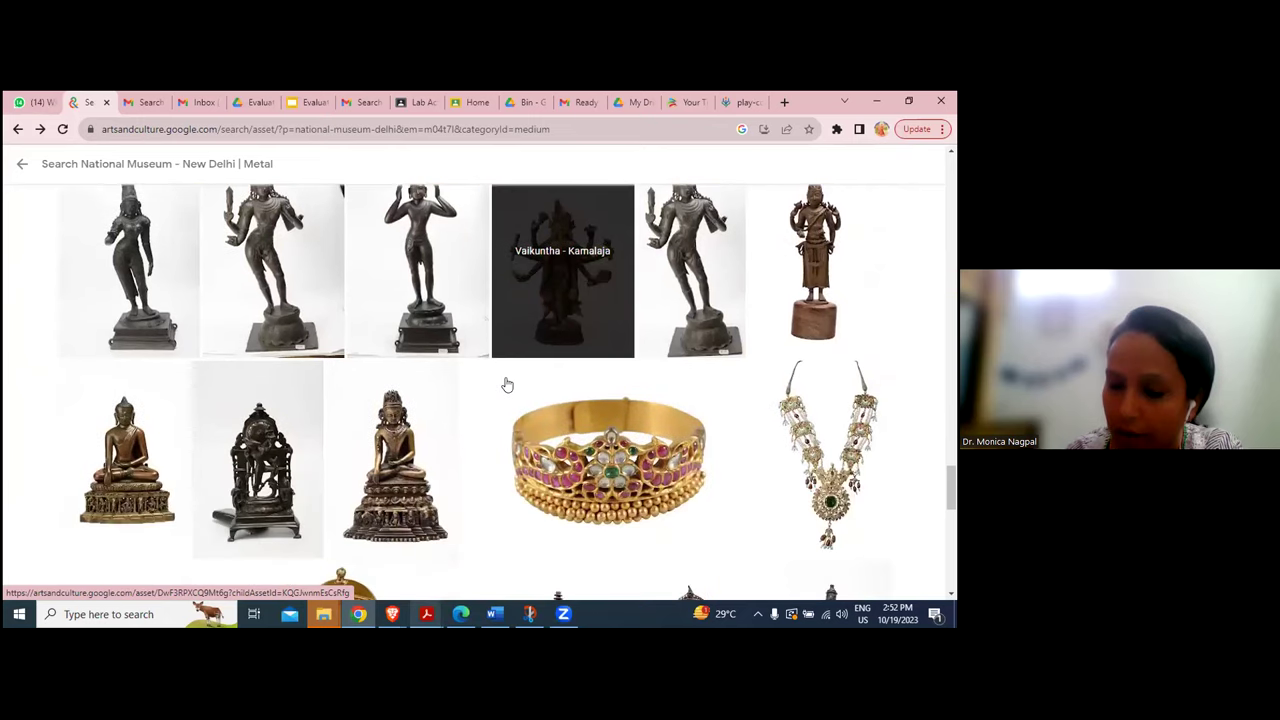
scroll(507, 385, "down", 12)
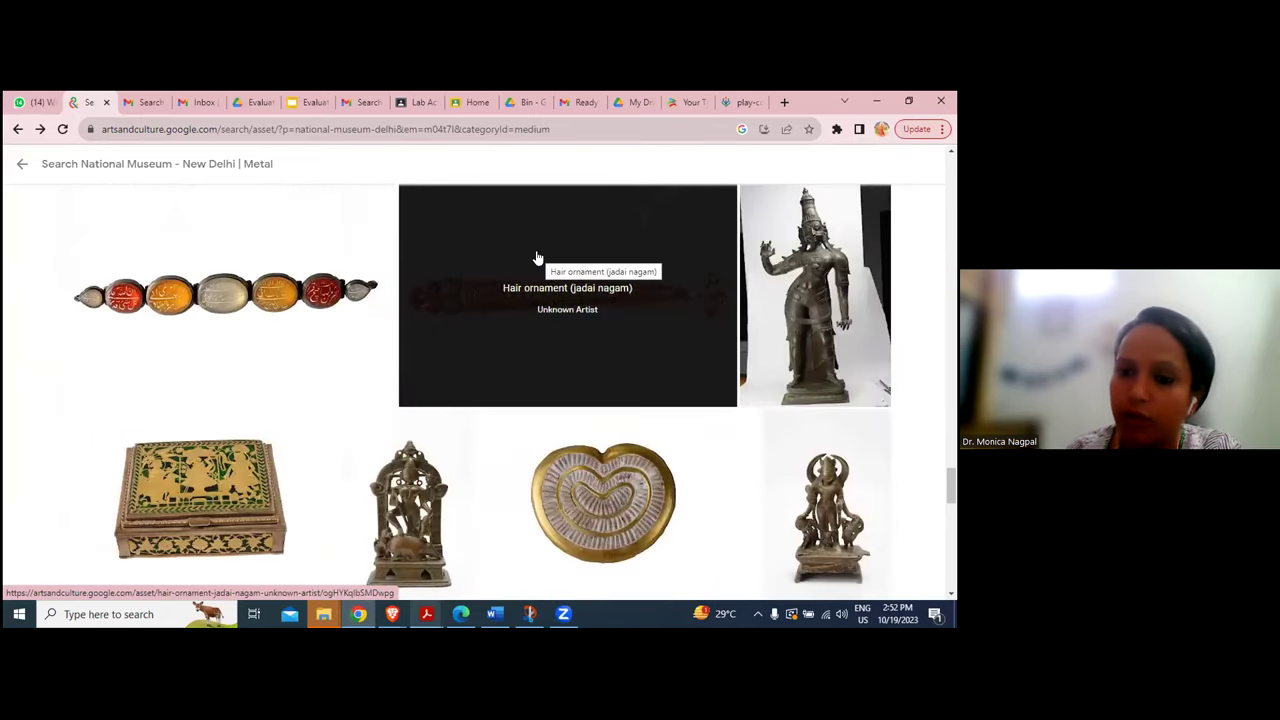
scroll(537, 258, "up", 6)
scroll(537, 258, "up", 10)
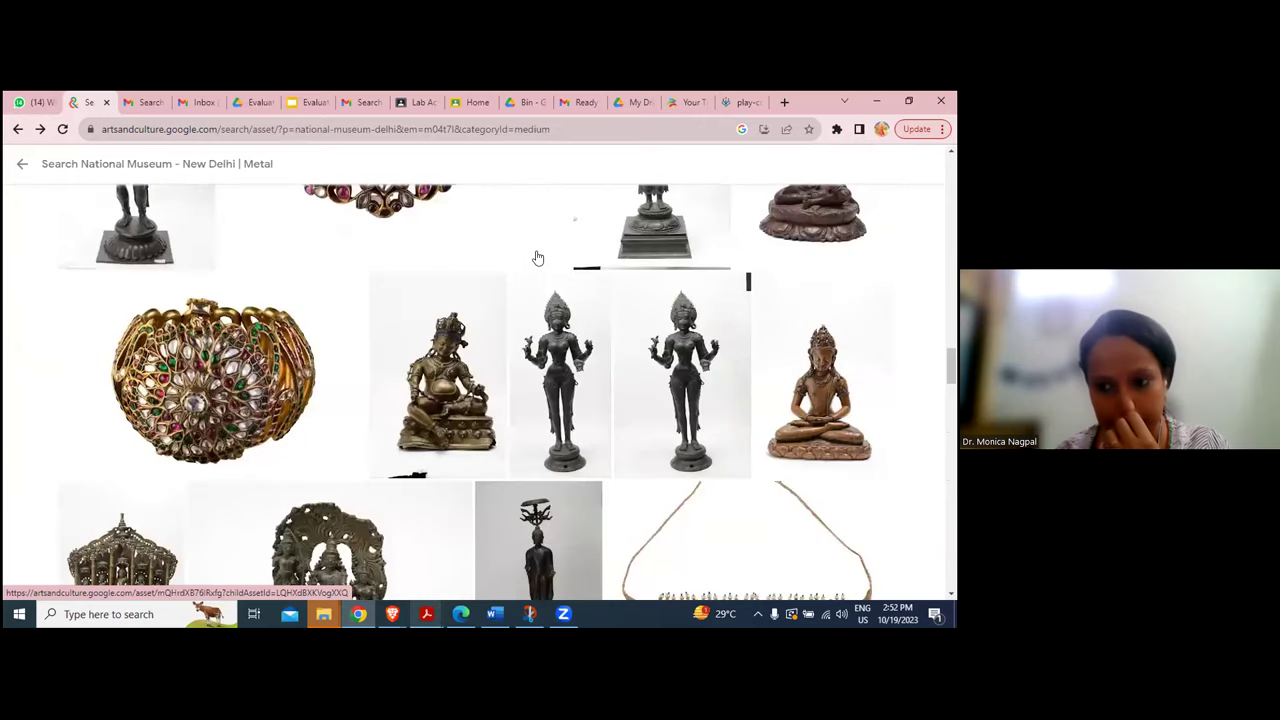
scroll(470, 270, "up", 1)
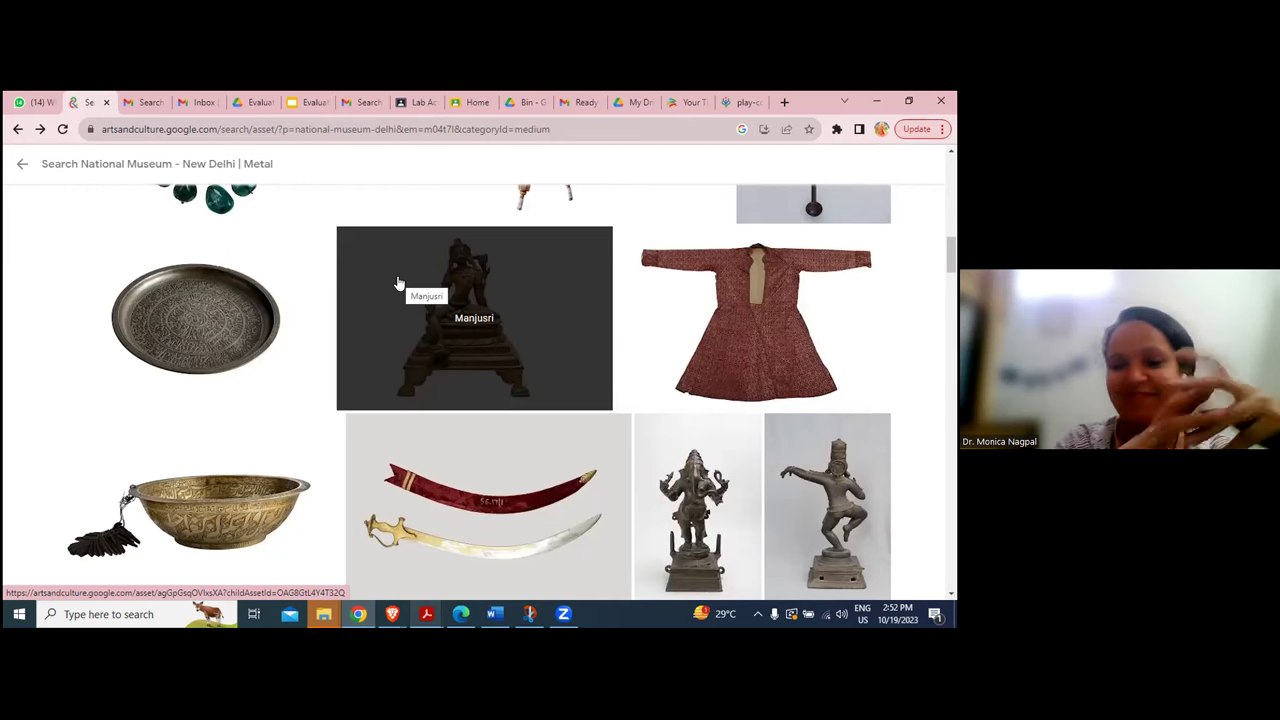
scroll(590, 220, "up", 3)
scroll(596, 220, "up", 5)
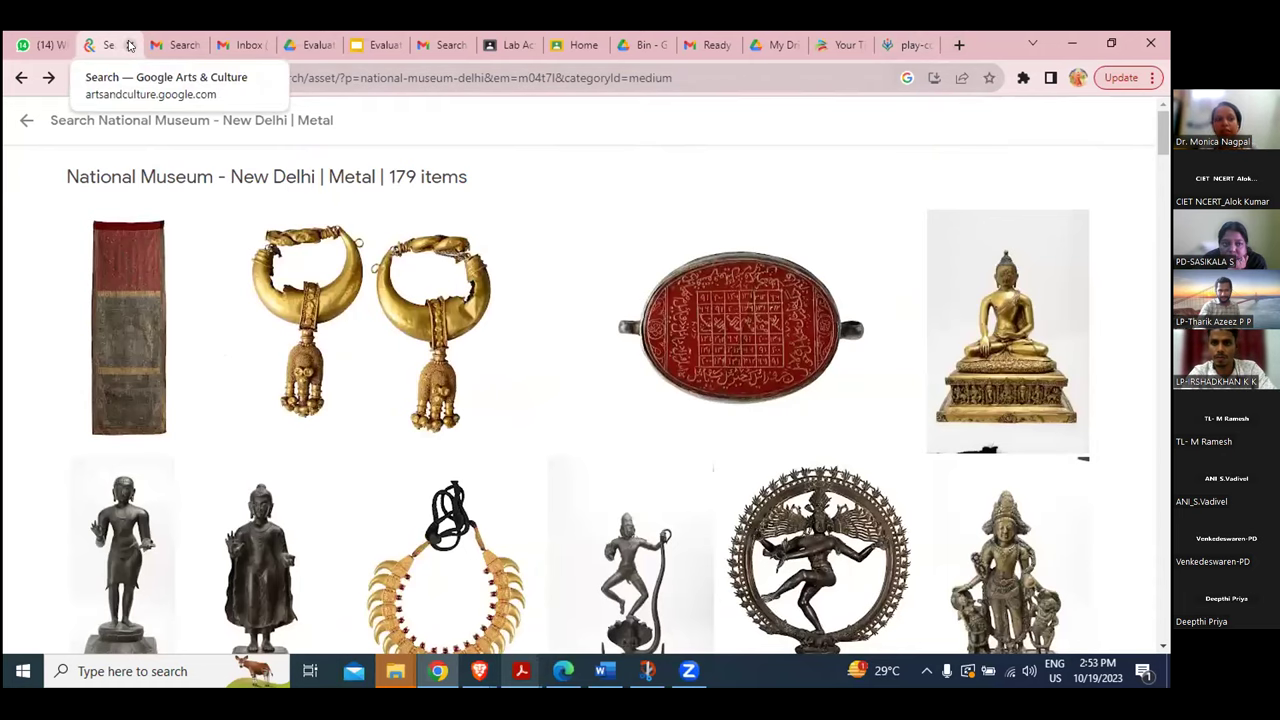
Close Google Arts & Culture, switch to Preceden, and manually create a timeline named "test" with the Simple layout.
left_click(129, 45)
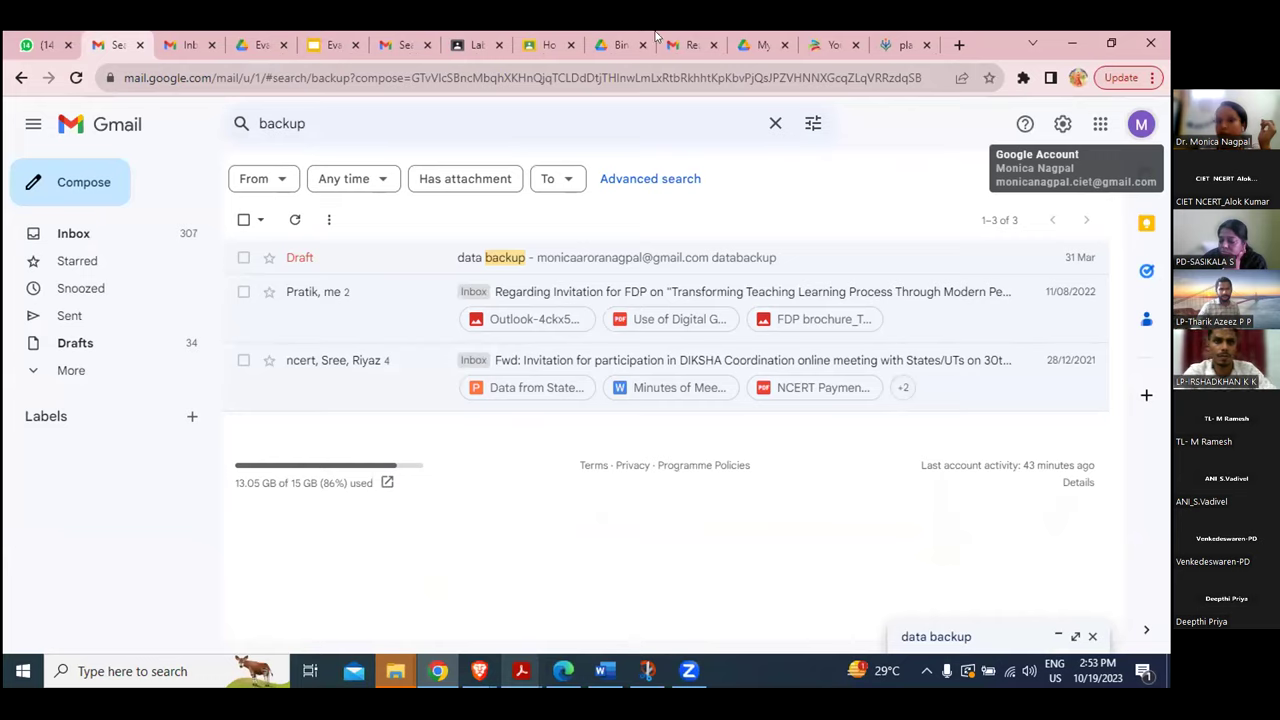
left_click(806, 40)
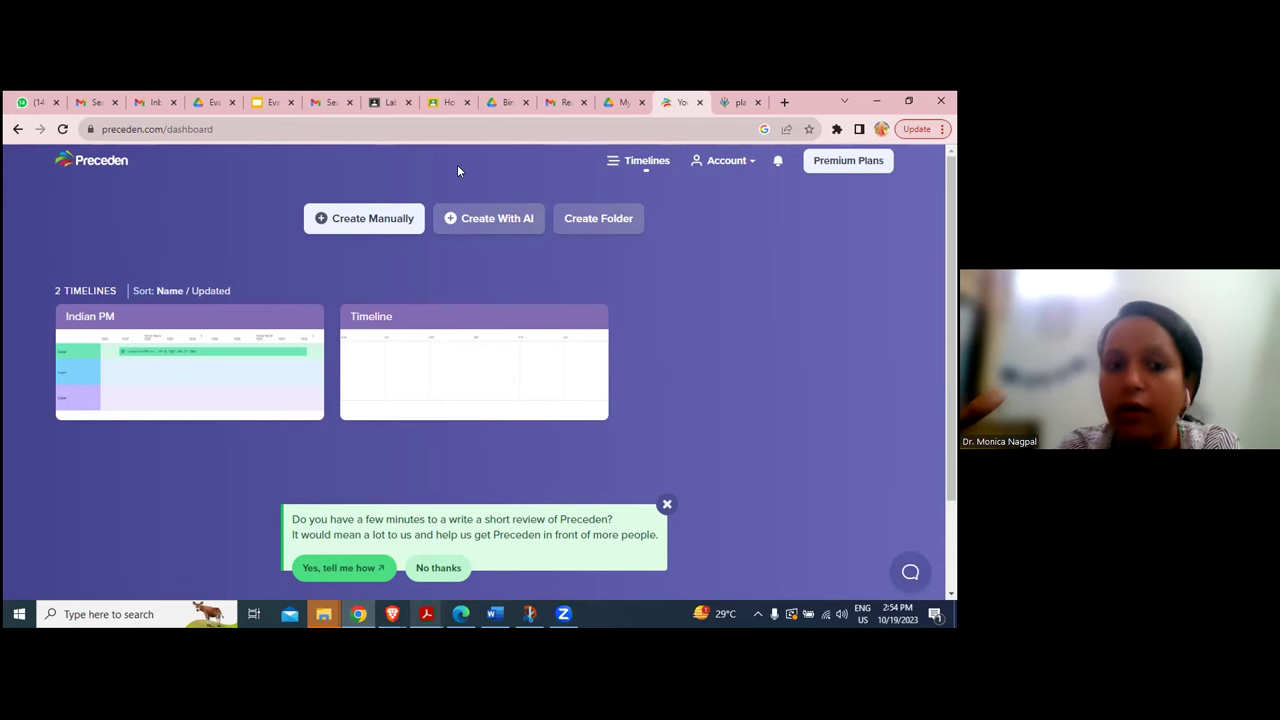
left_click(345, 230)
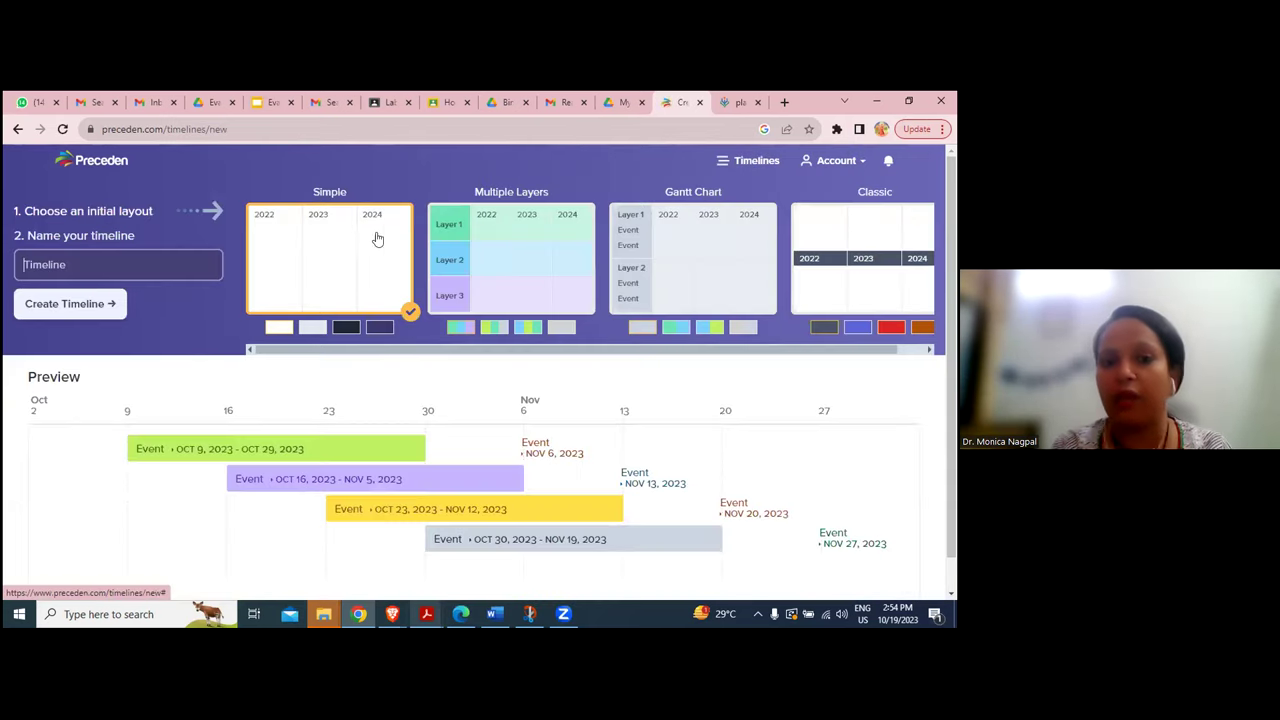
left_click(171, 256)
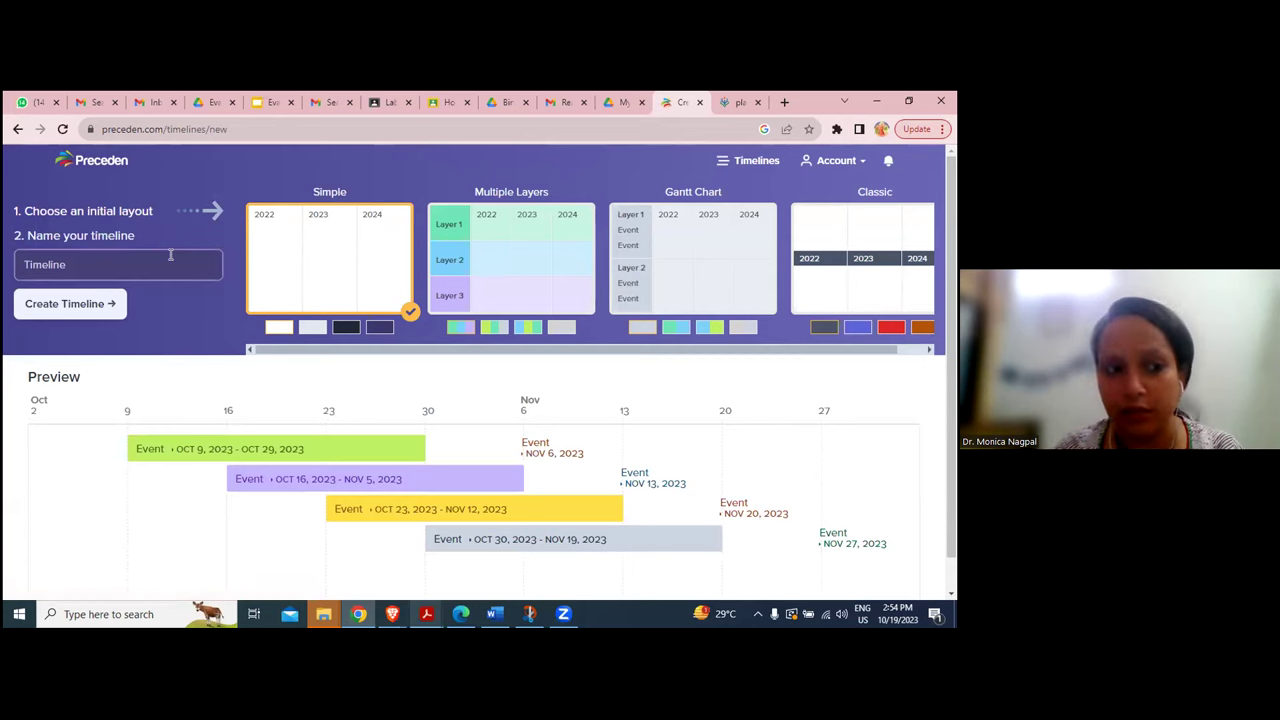
type("test")
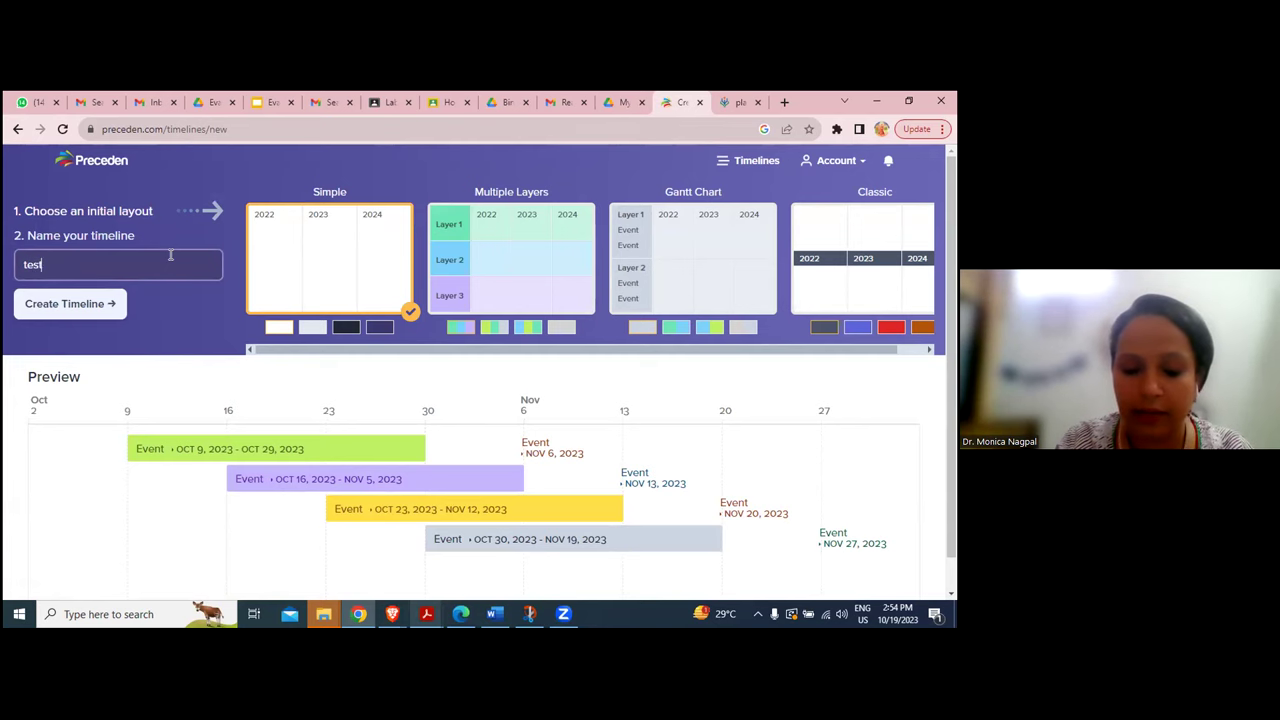
left_click(102, 314)
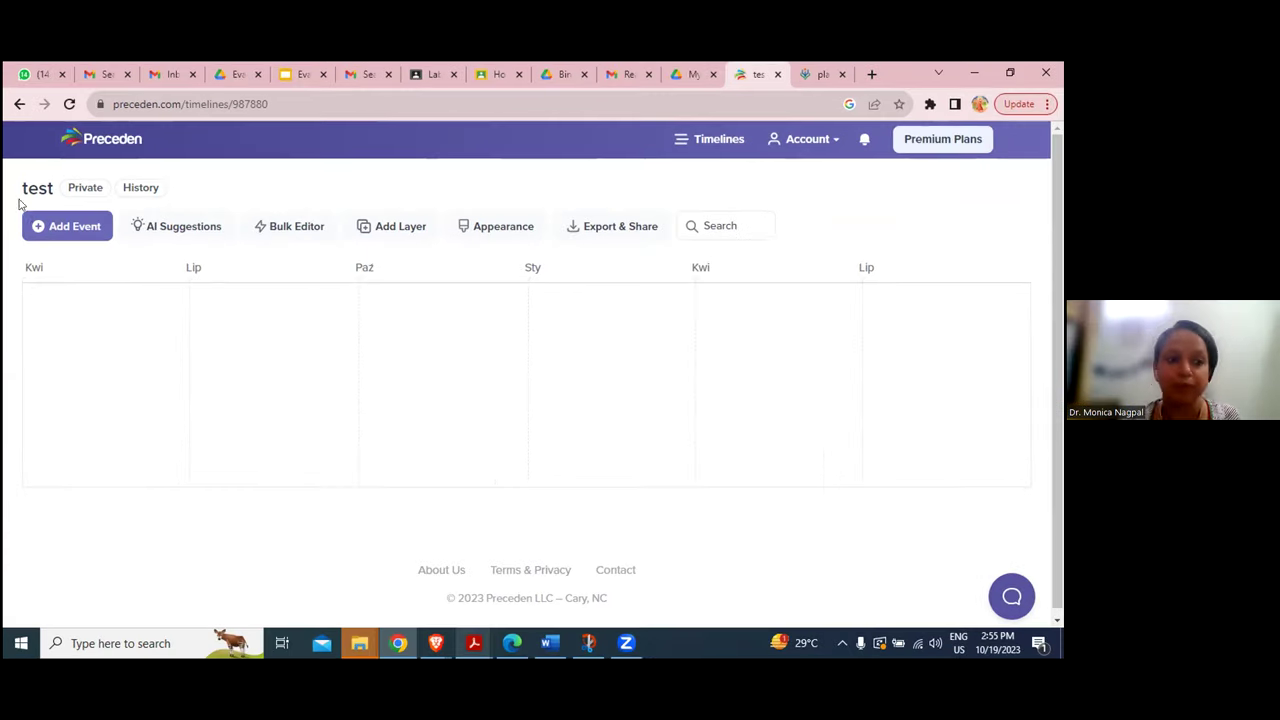
Open a new event form for the test timeline, review its name, date, notes and additional options, and close it without adding an event.
left_click(73, 224)
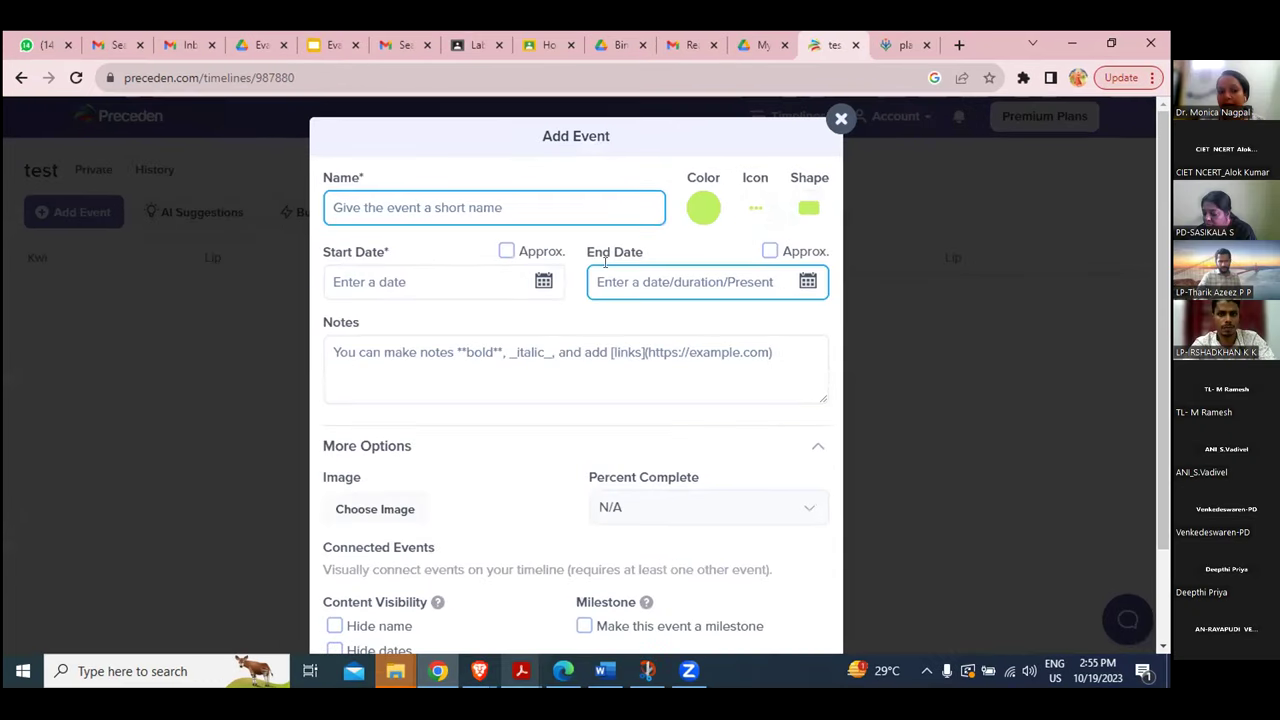
left_click(529, 353)
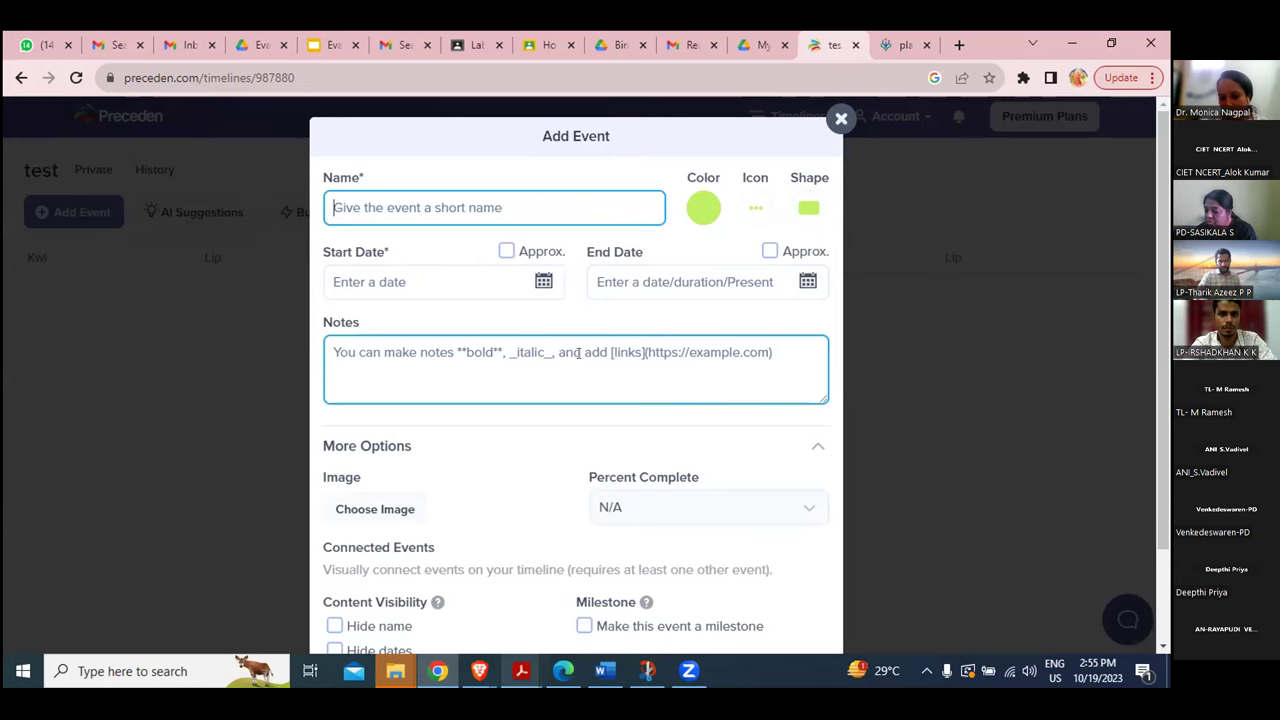
left_click(433, 451)
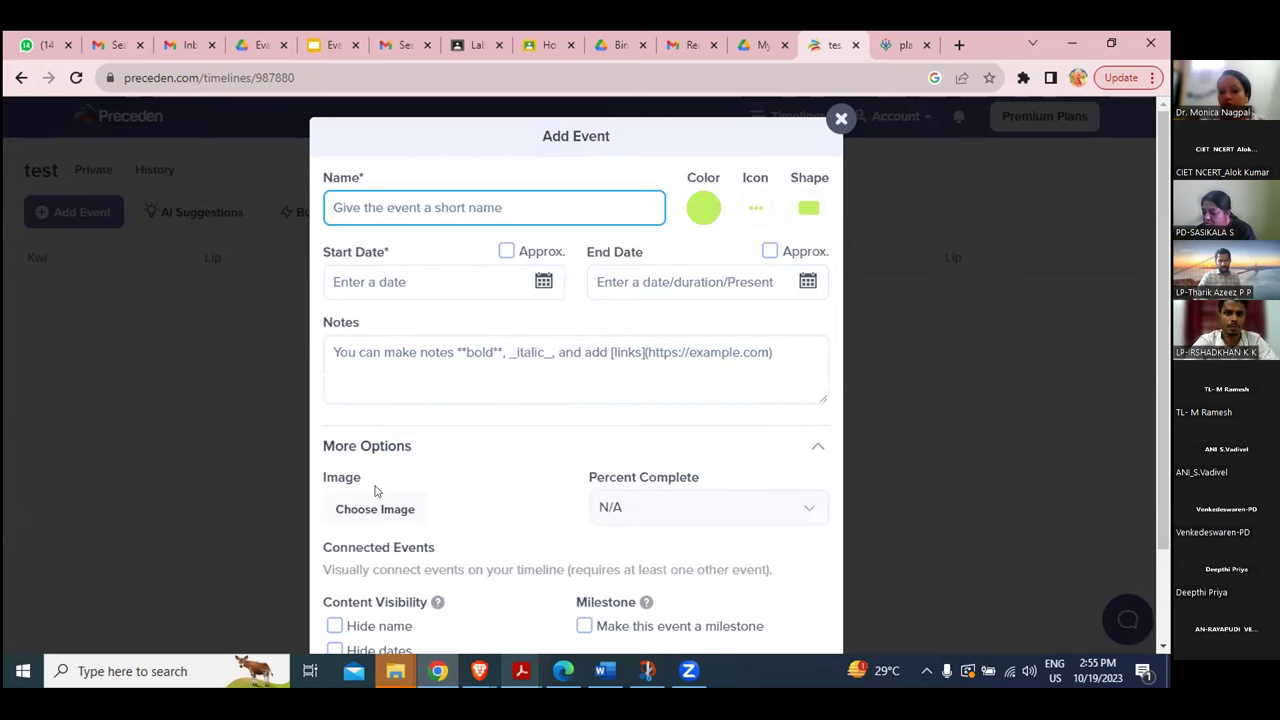
scroll(400, 451, "down", 2)
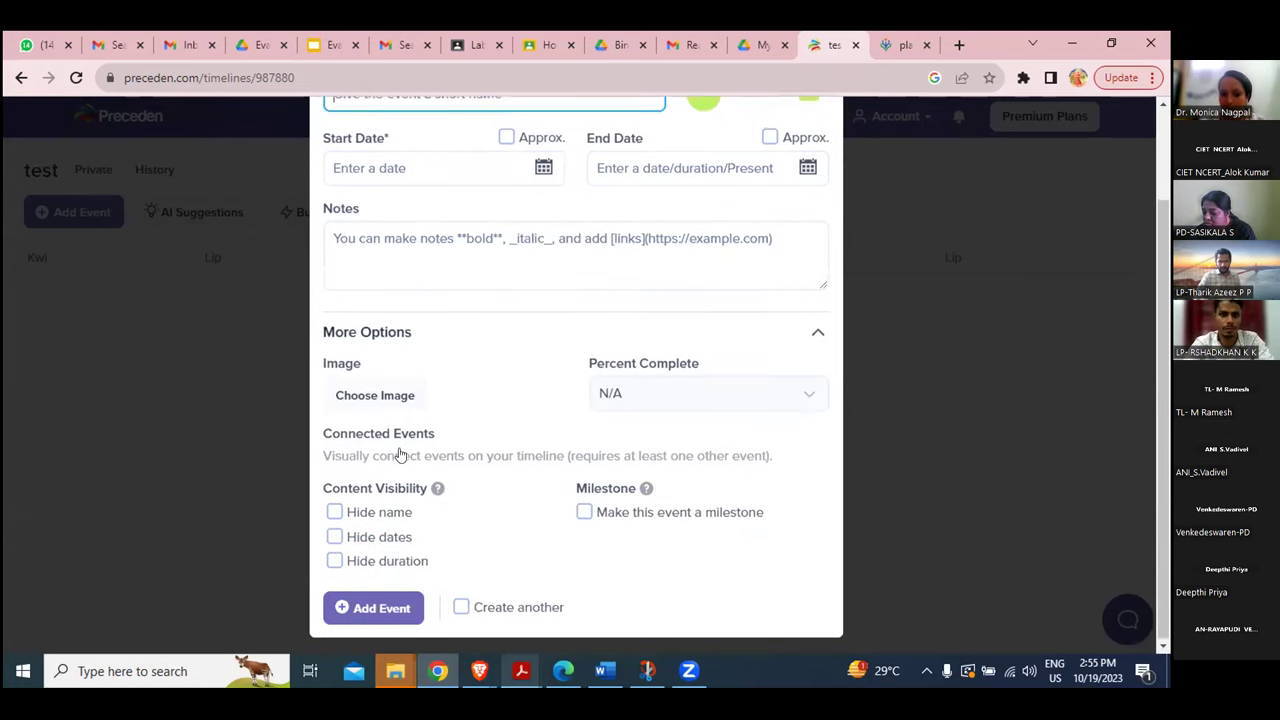
scroll(400, 451, "up", 2)
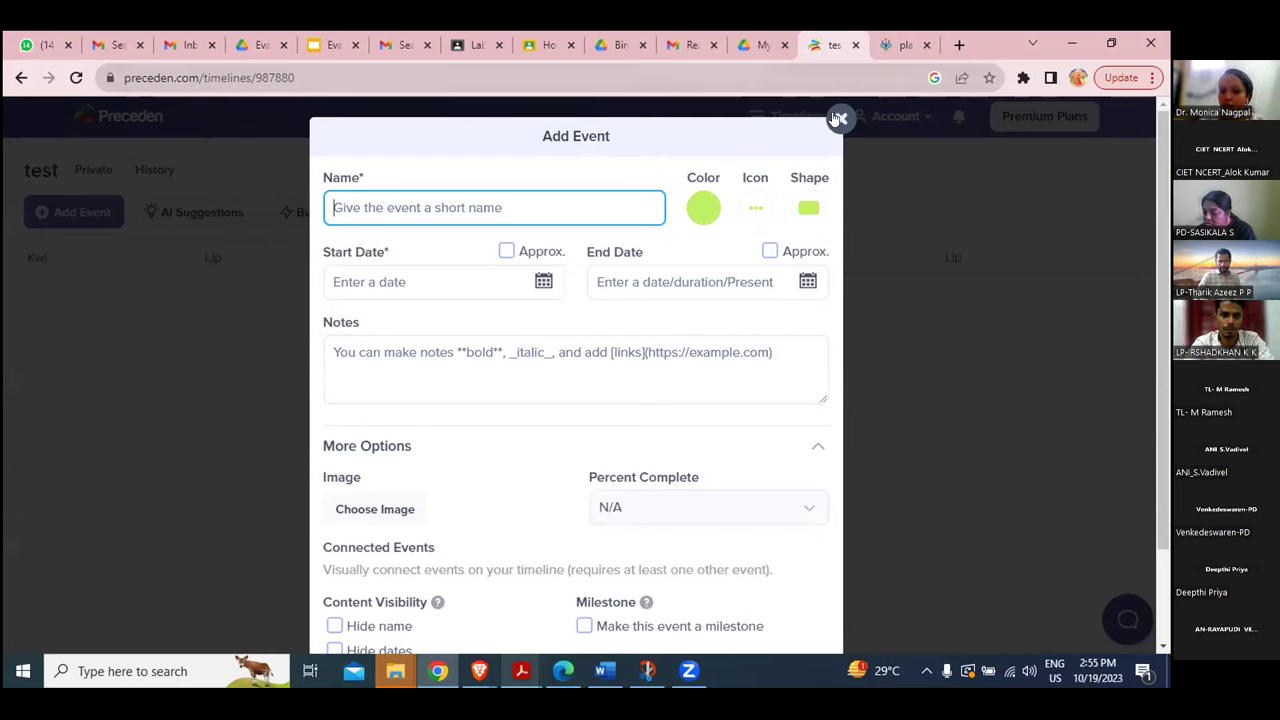
scroll(547, 384, "down", 2)
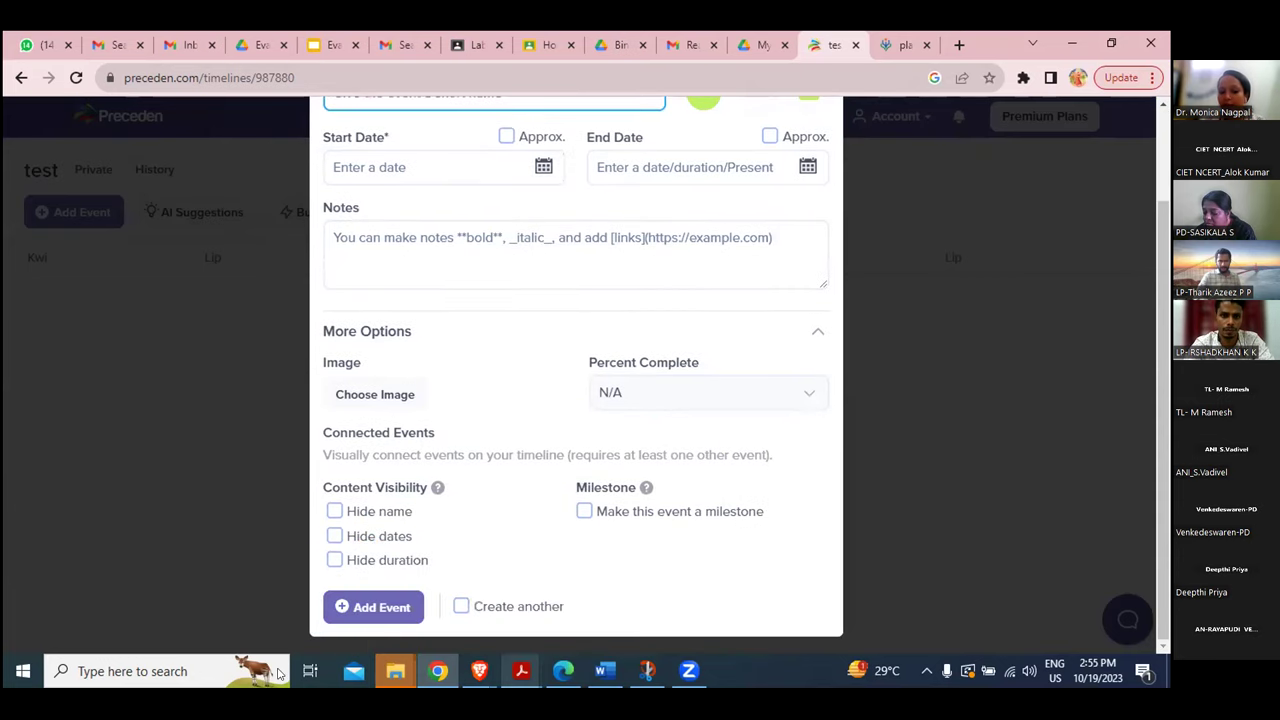
scroll(571, 367, "up", 2)
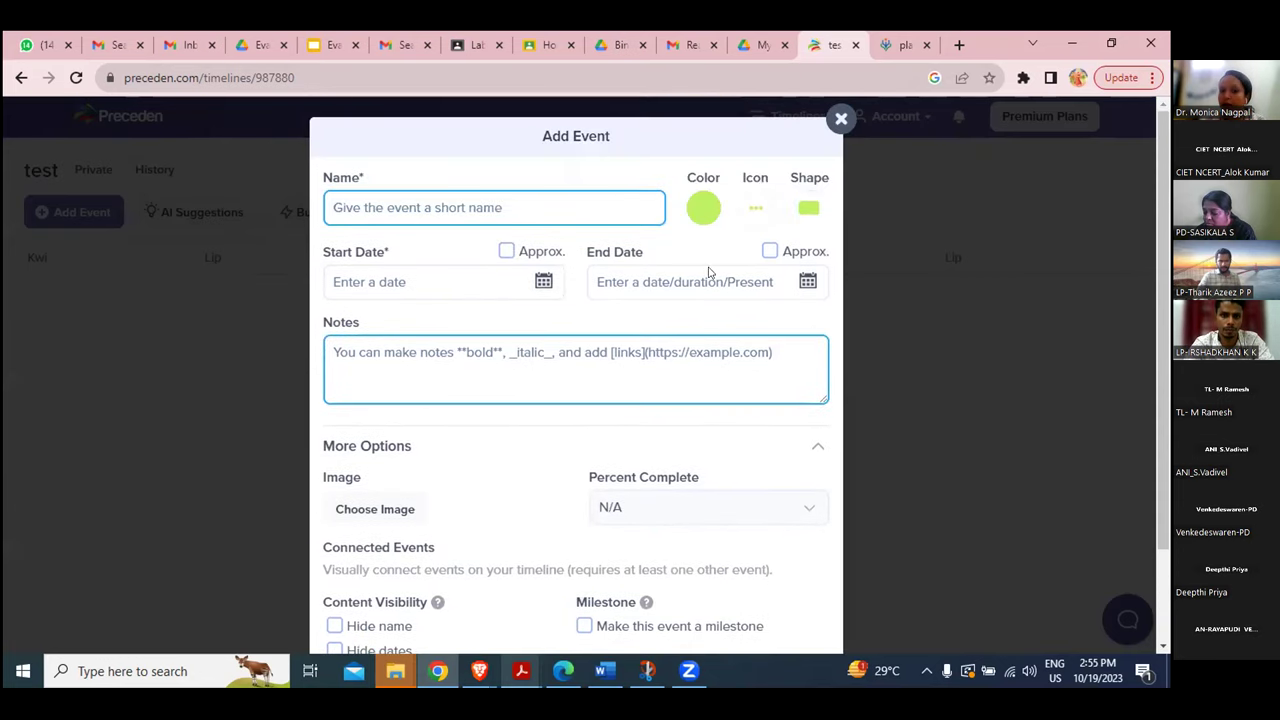
left_click(840, 121)
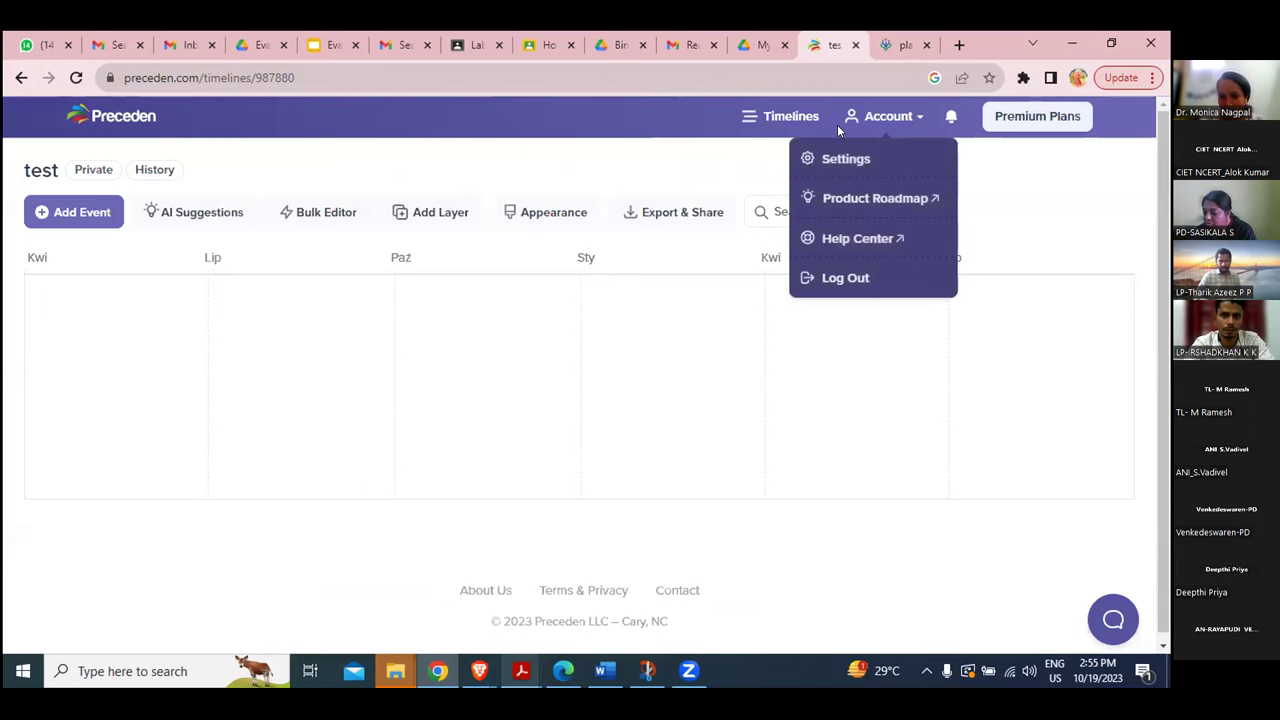
Go back to the Preceden timelines dashboard and open the AI timeline generator.
left_click(22, 78)
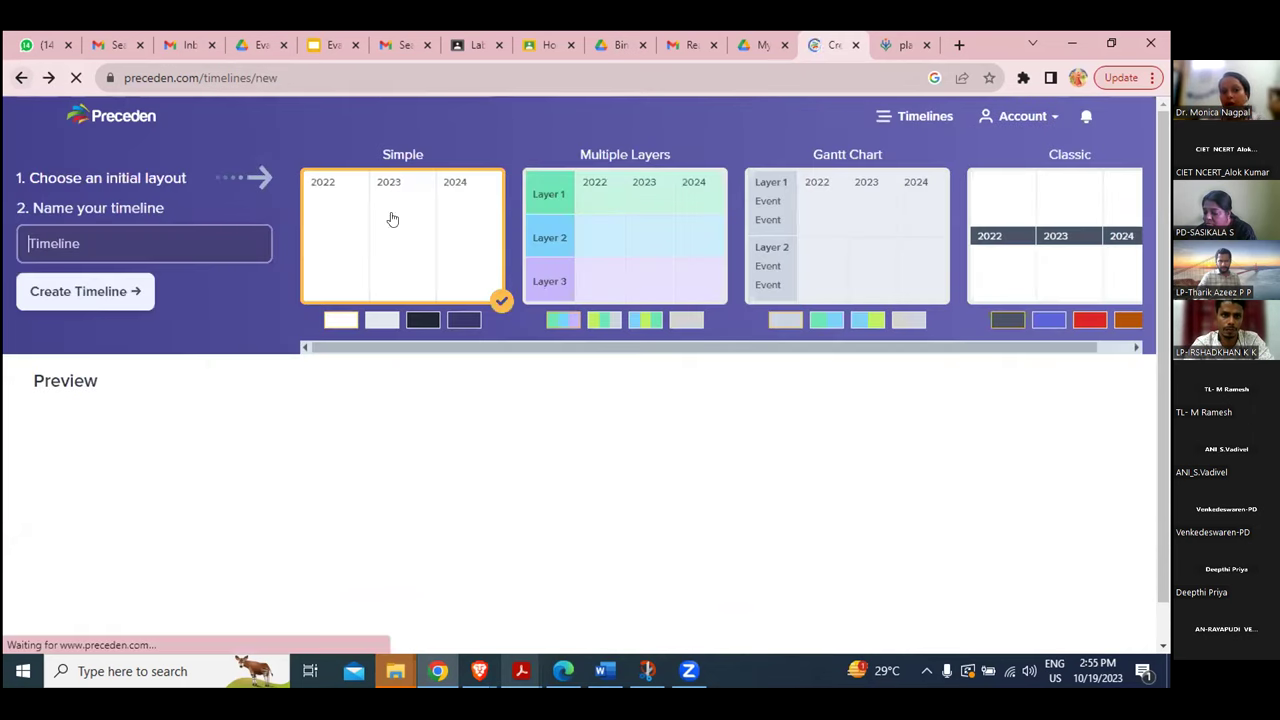
left_click(22, 78)
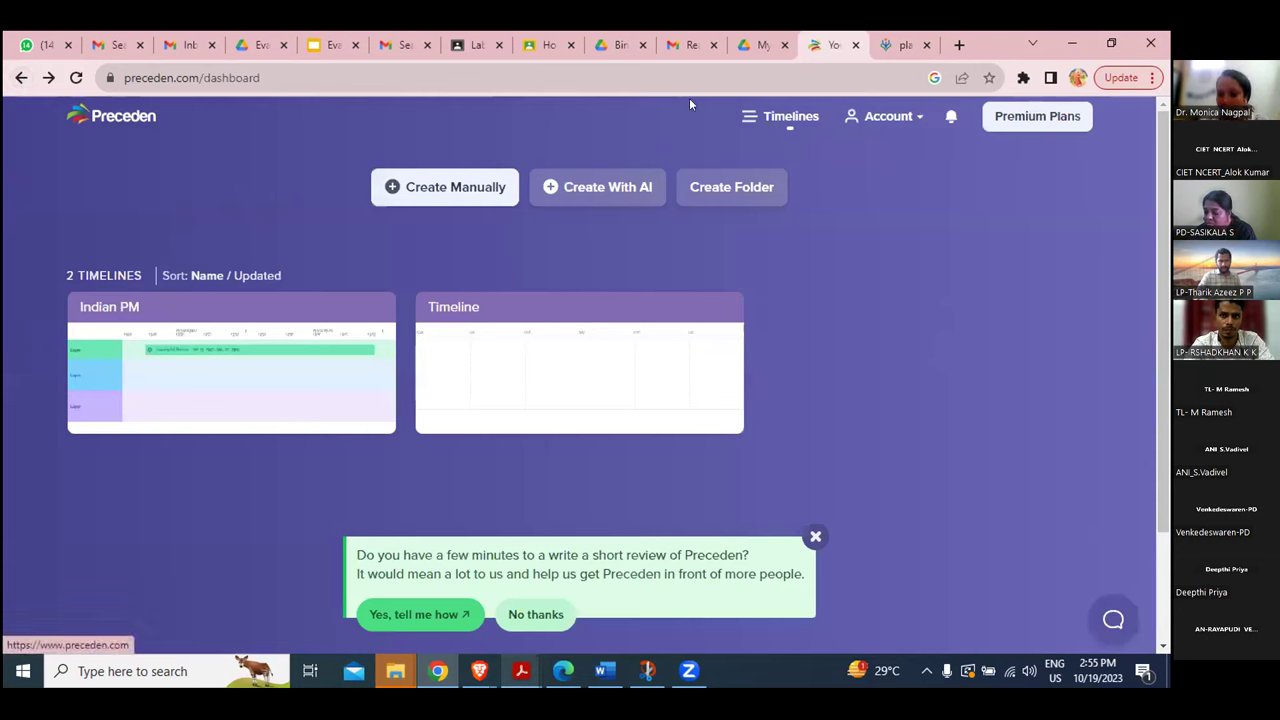
left_click(588, 194)
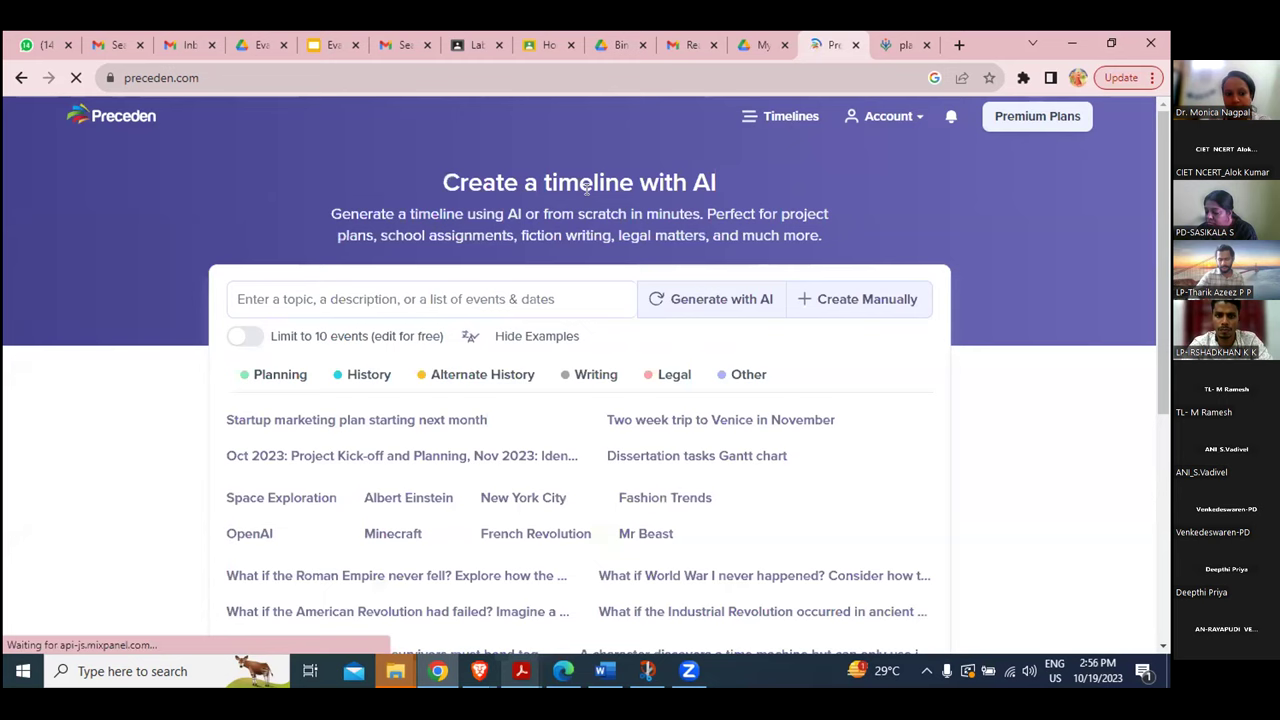
Generate an AI timeline on the topic "east india company in India".
left_click(494, 298)
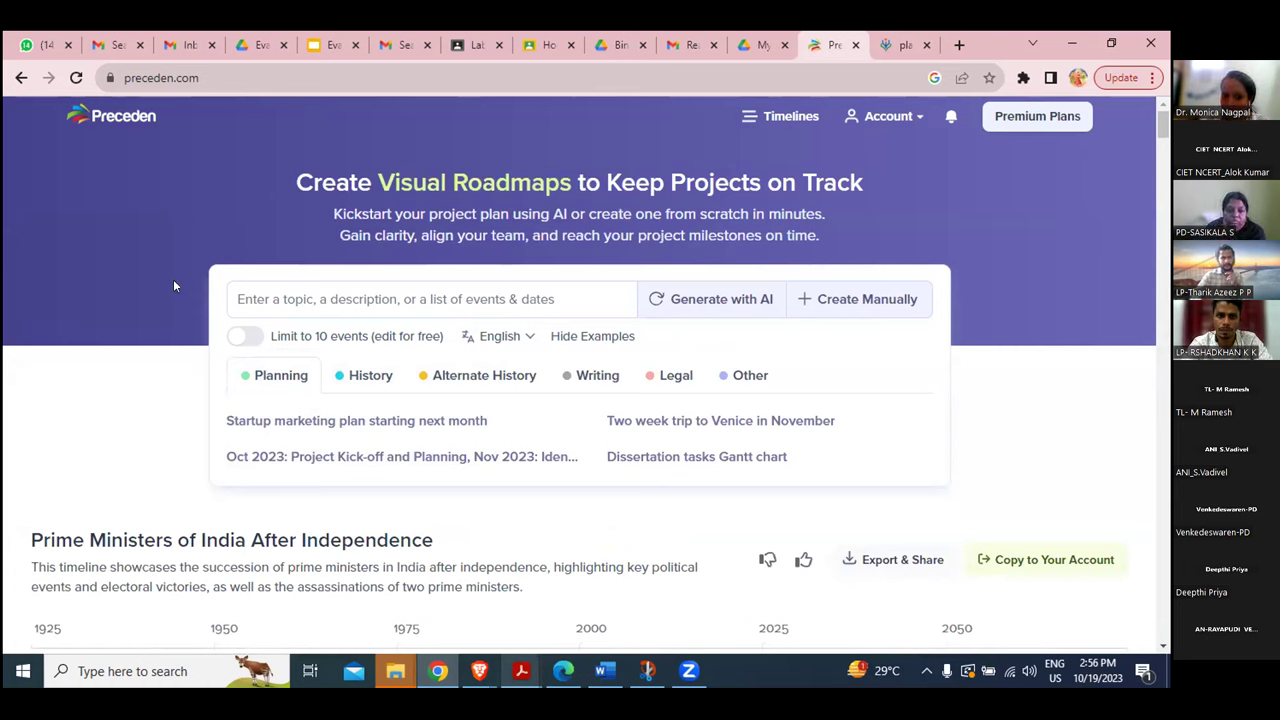
left_click(404, 298)
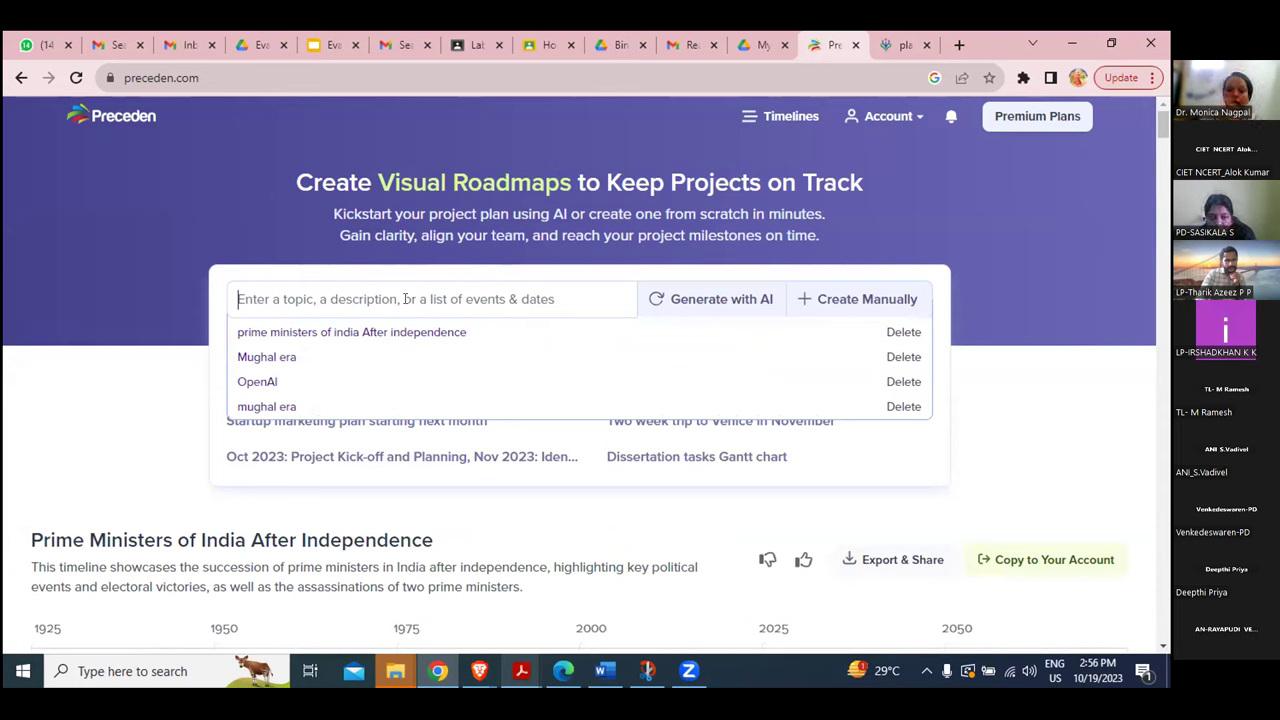
type("east ")
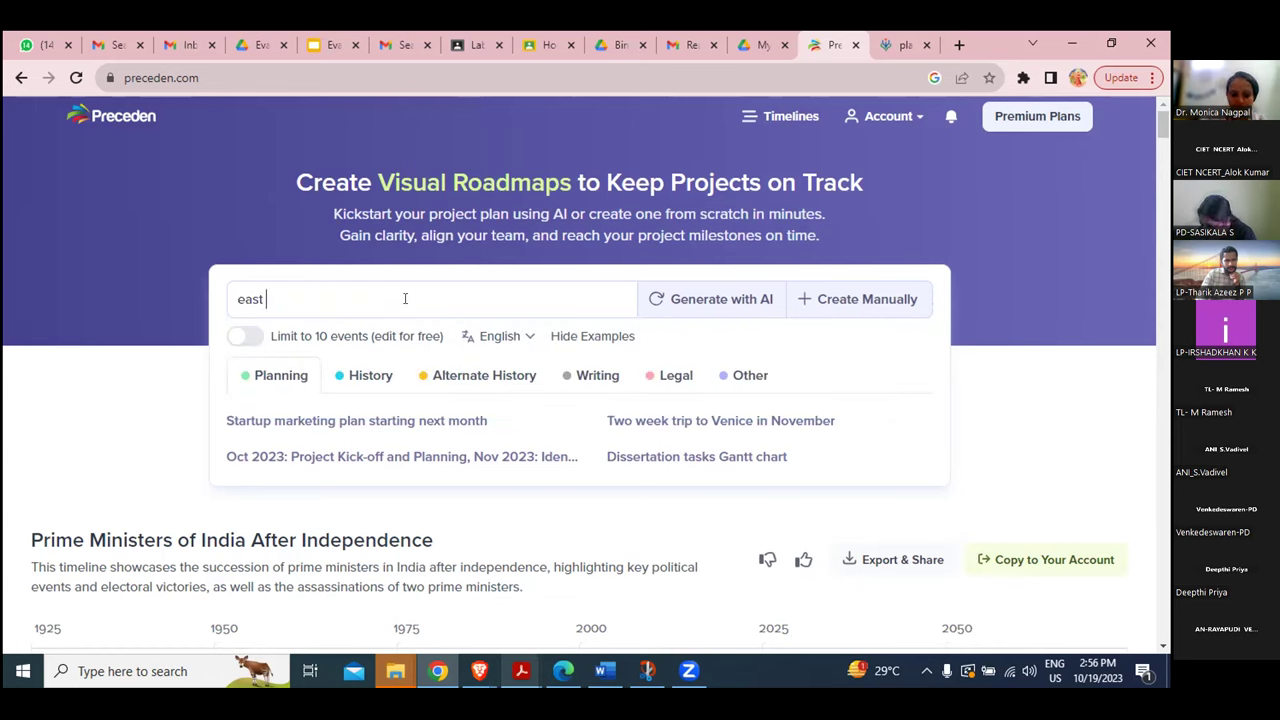
type("india co")
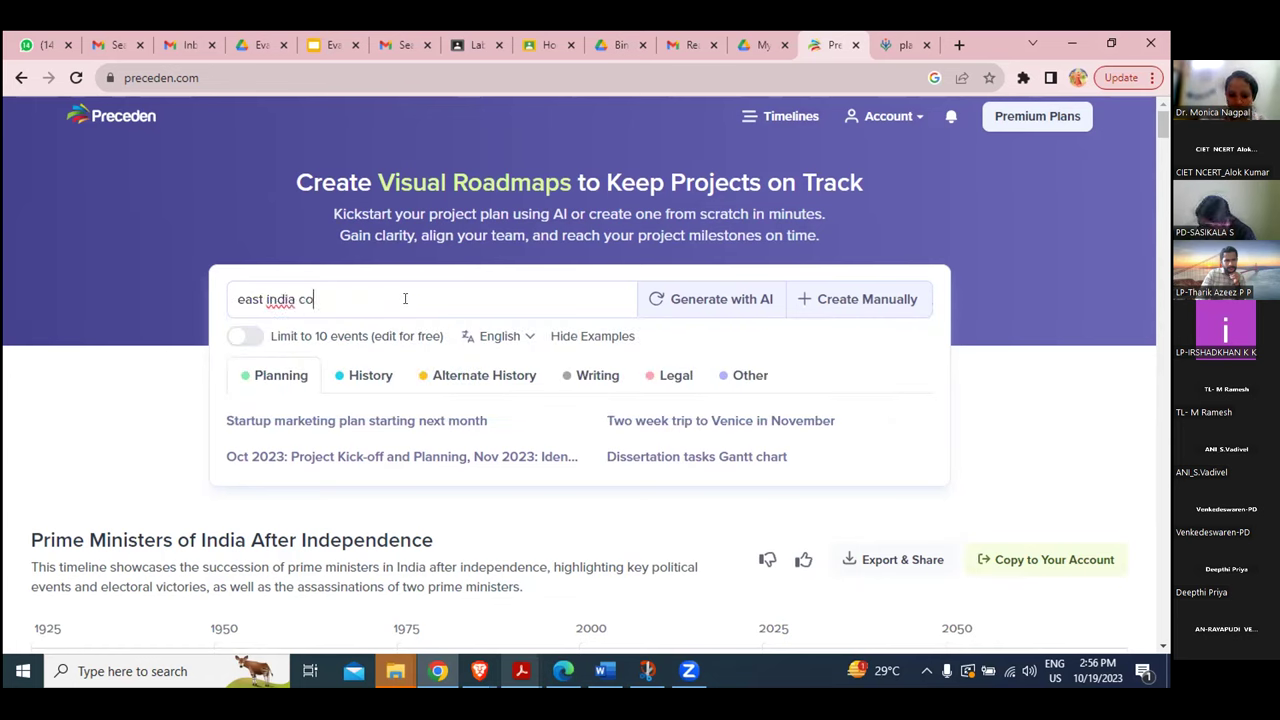
type("mpany in ")
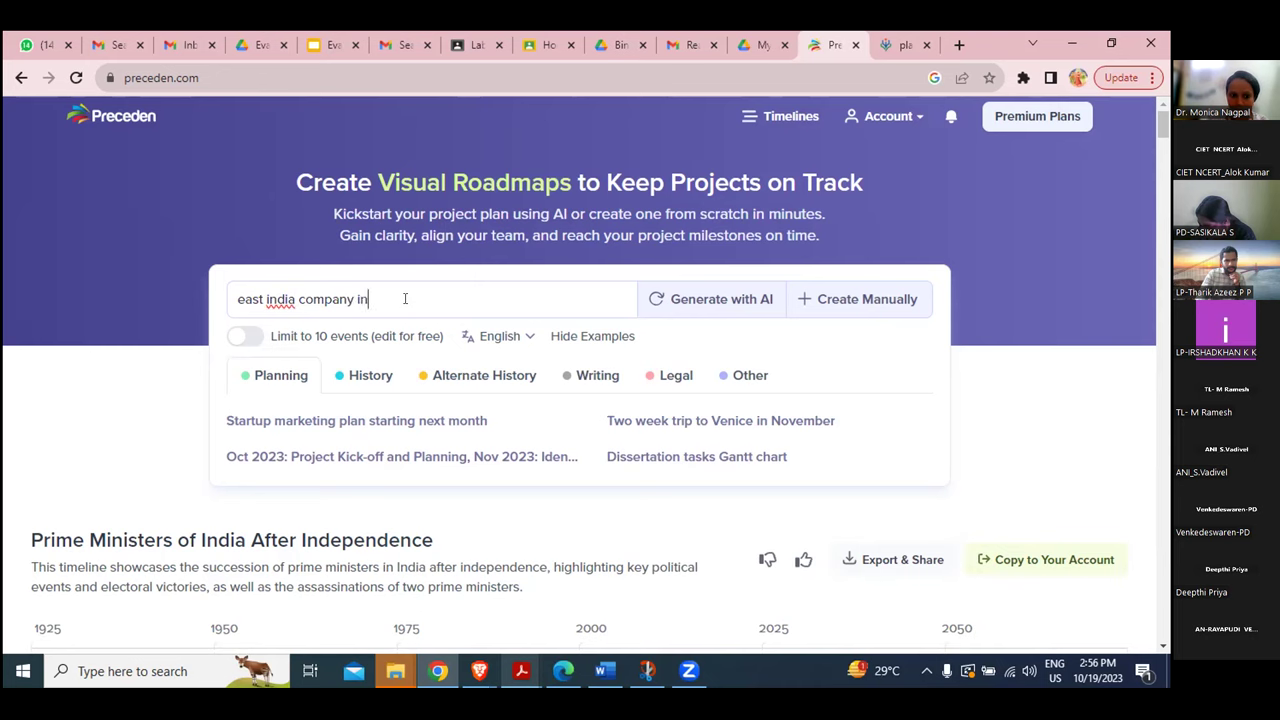
type("India")
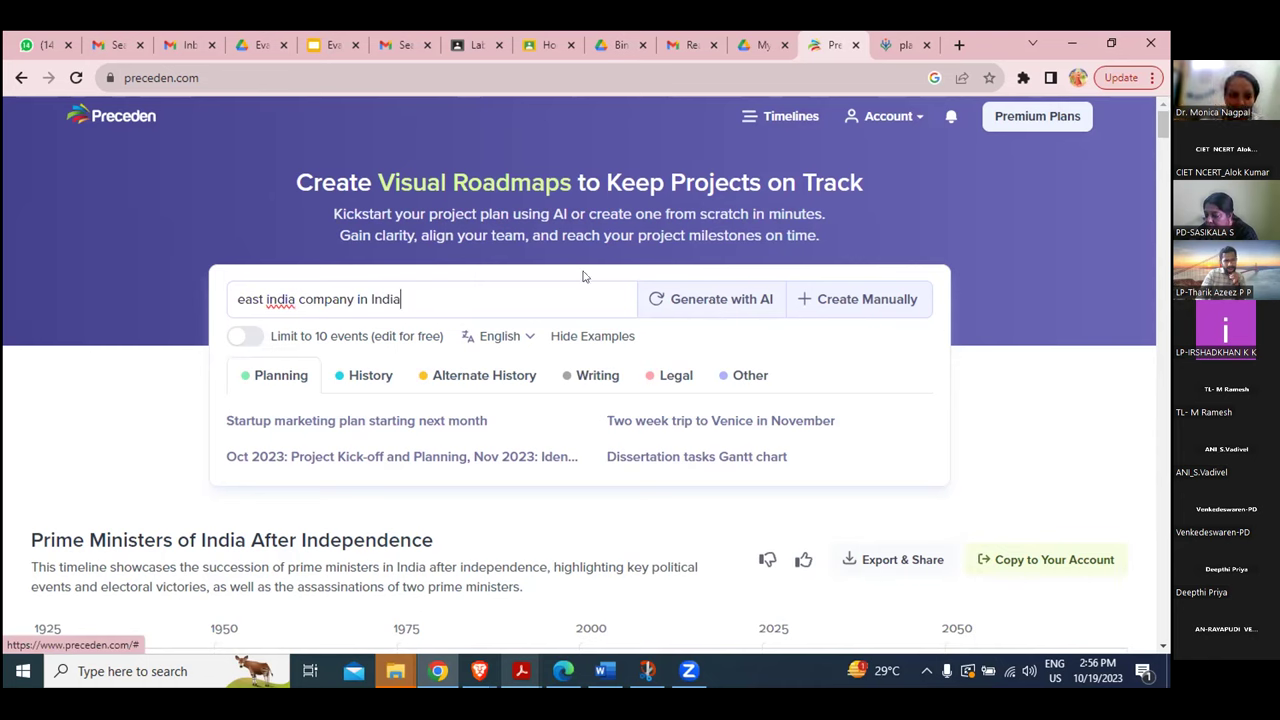
left_click(711, 290)
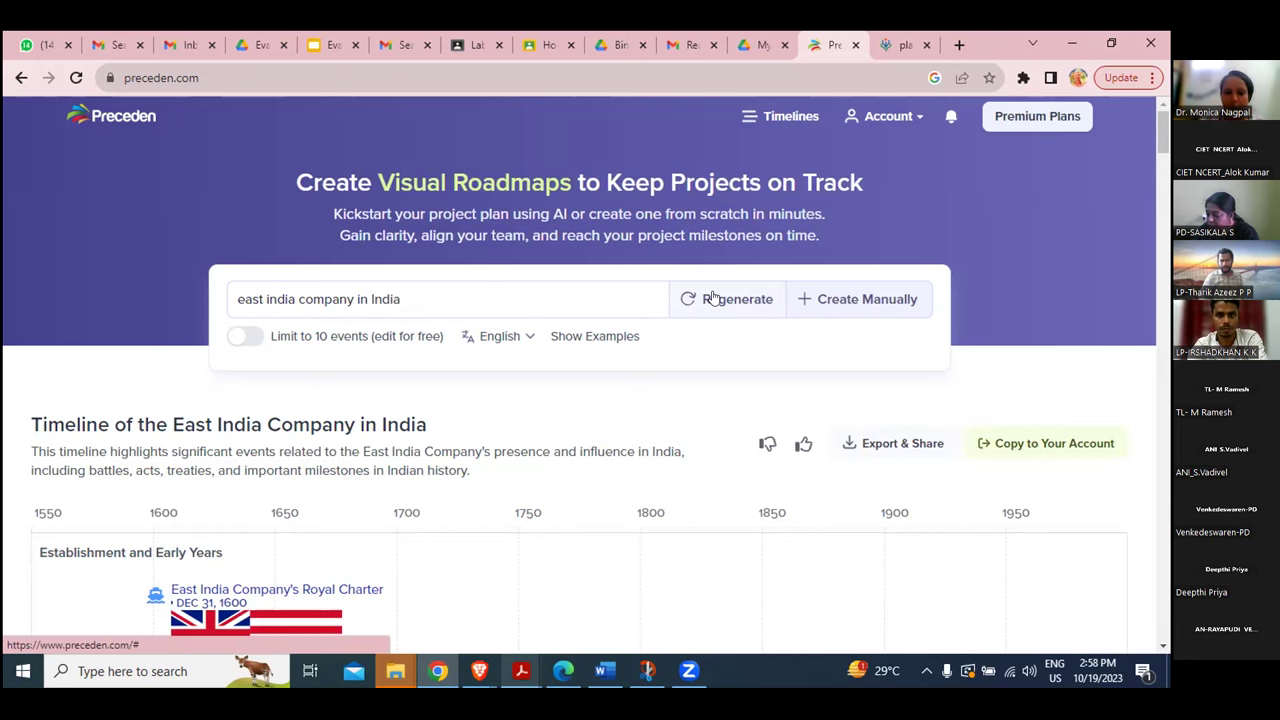
Look through the start of the generated timeline and read the details of the East India Company's Royal Charter event.
scroll(713, 298, "down", 1)
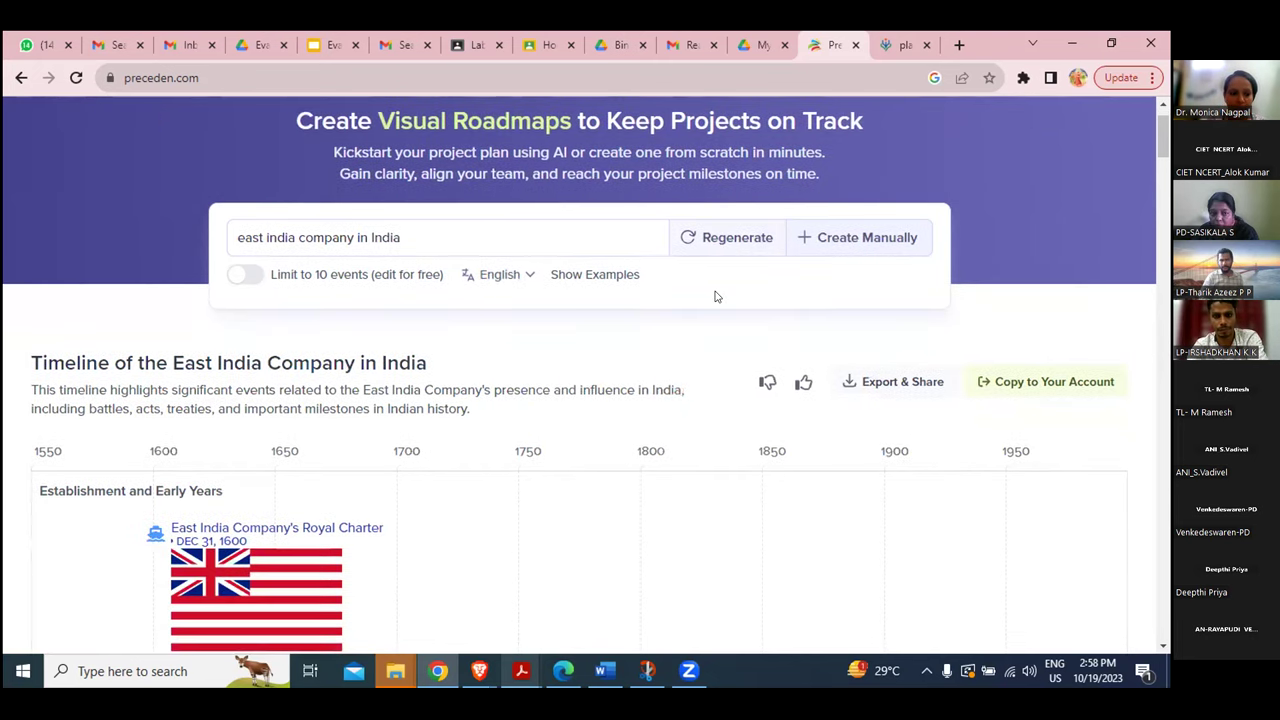
scroll(714, 297, "down", 1)
scroll(715, 296, "down", 1)
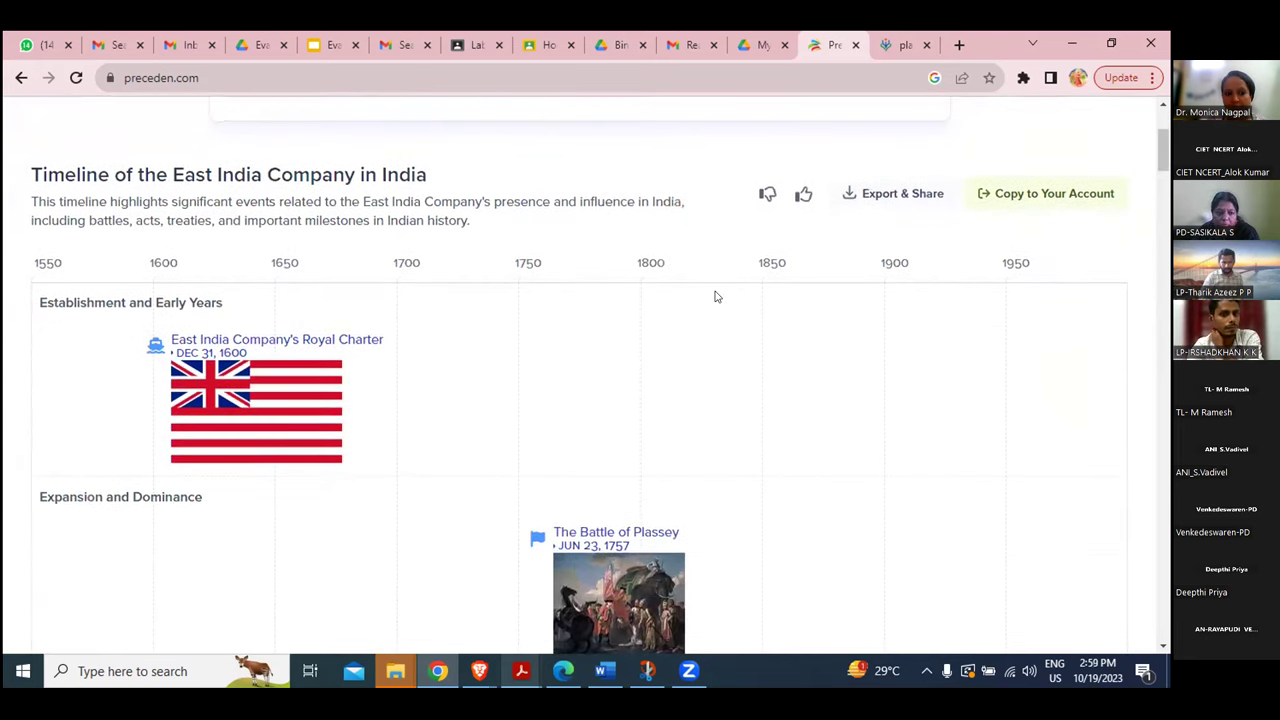
scroll(715, 296, "down", 2)
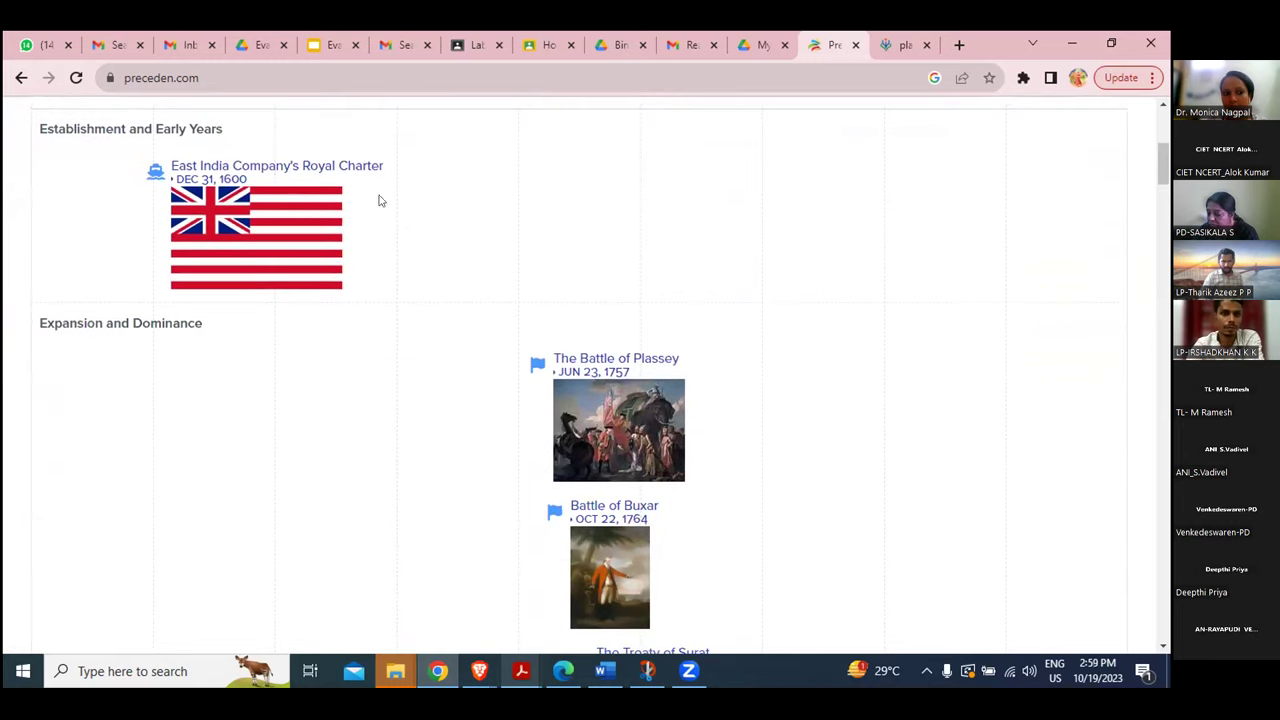
left_click(310, 176)
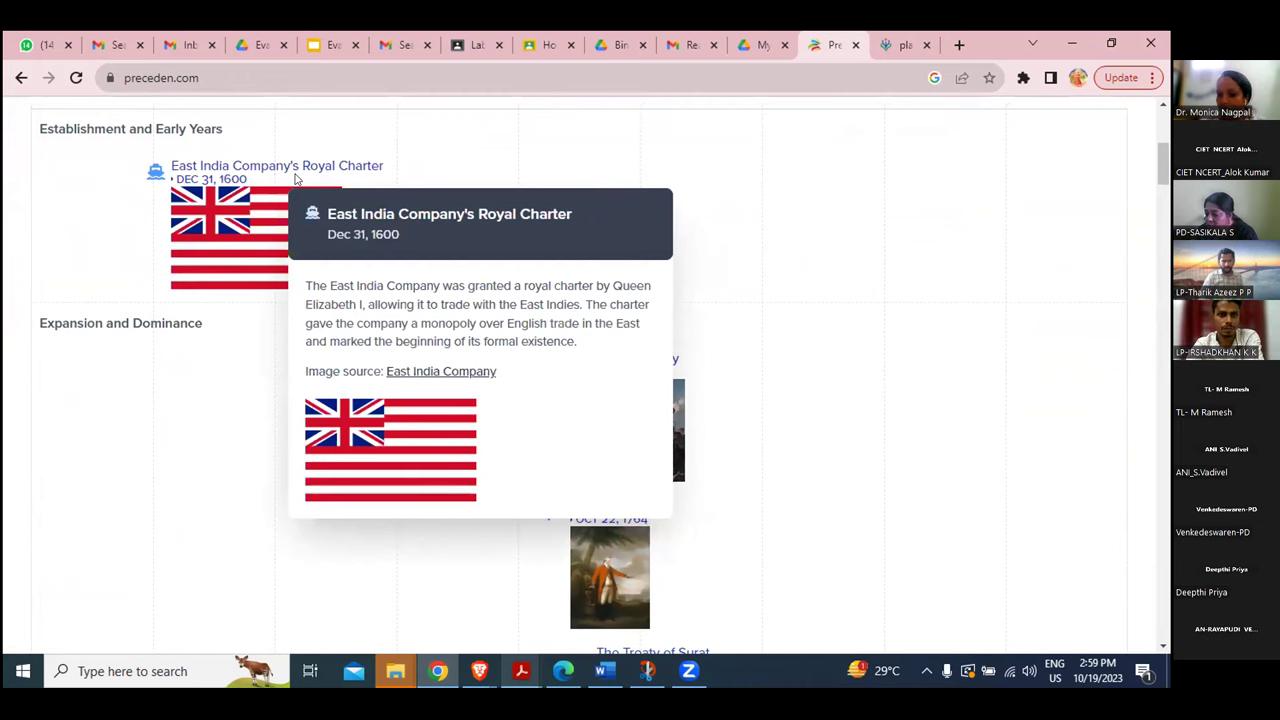
left_click(257, 209)
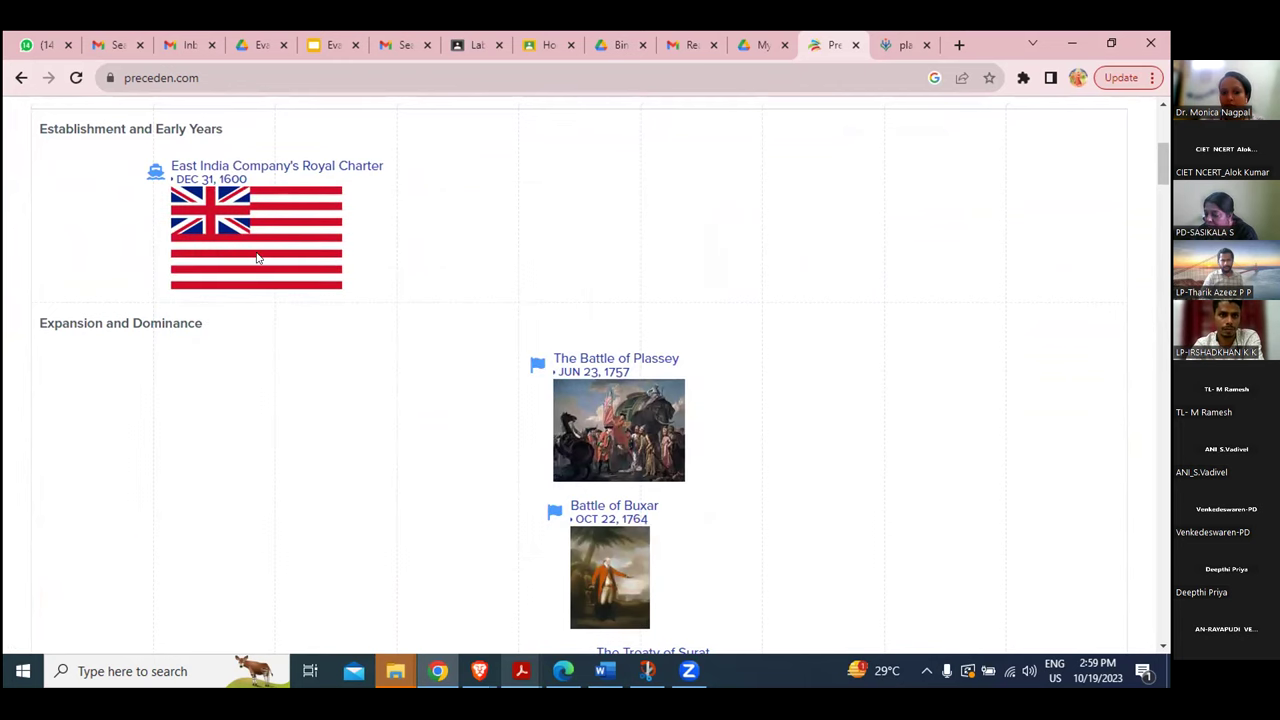
Read the details of the Battle of Plassey and Battle of Buxar events in the Expansion and Dominance section.
scroll(257, 258, "down", 2)
left_click(620, 248)
left_click(623, 246)
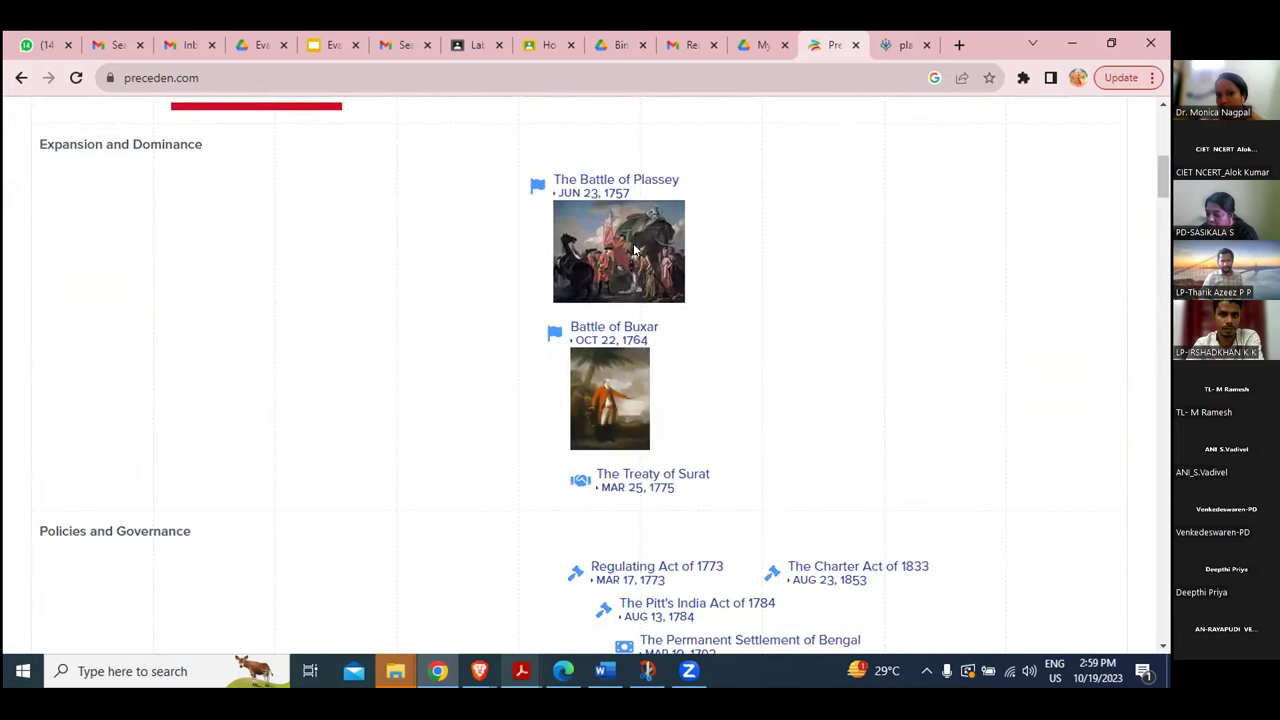
left_click(633, 179)
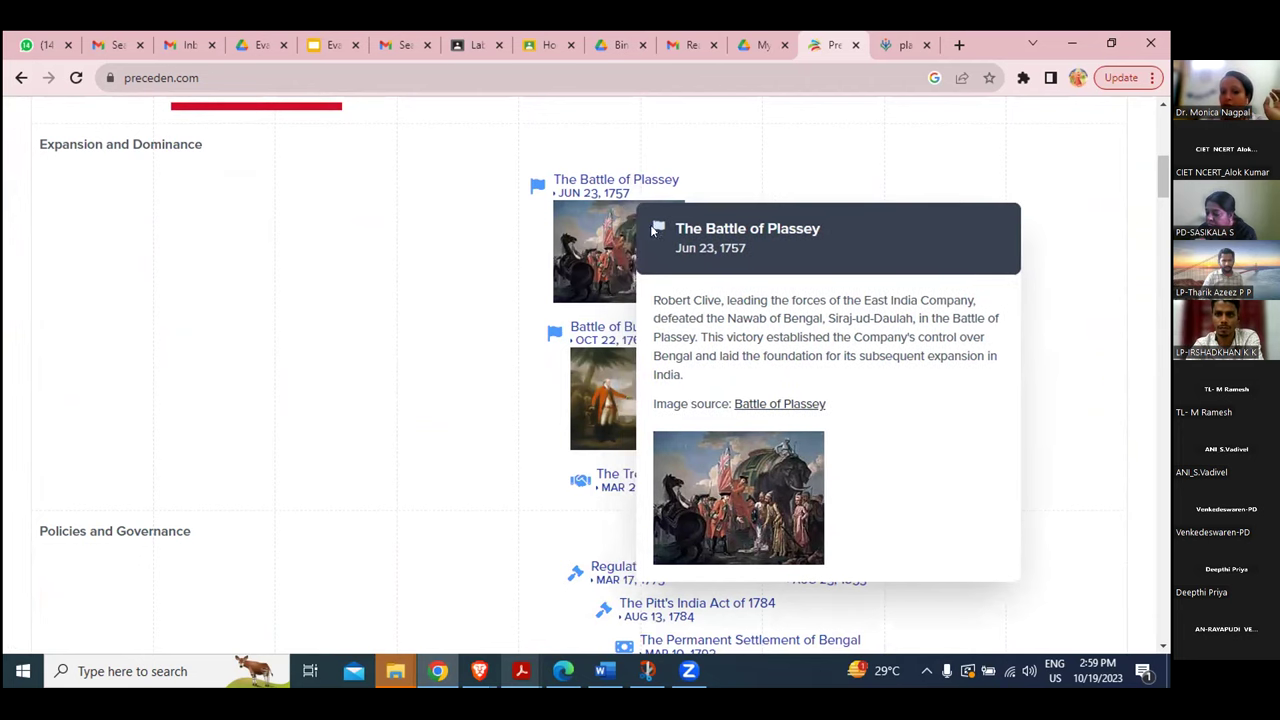
left_click(596, 251)
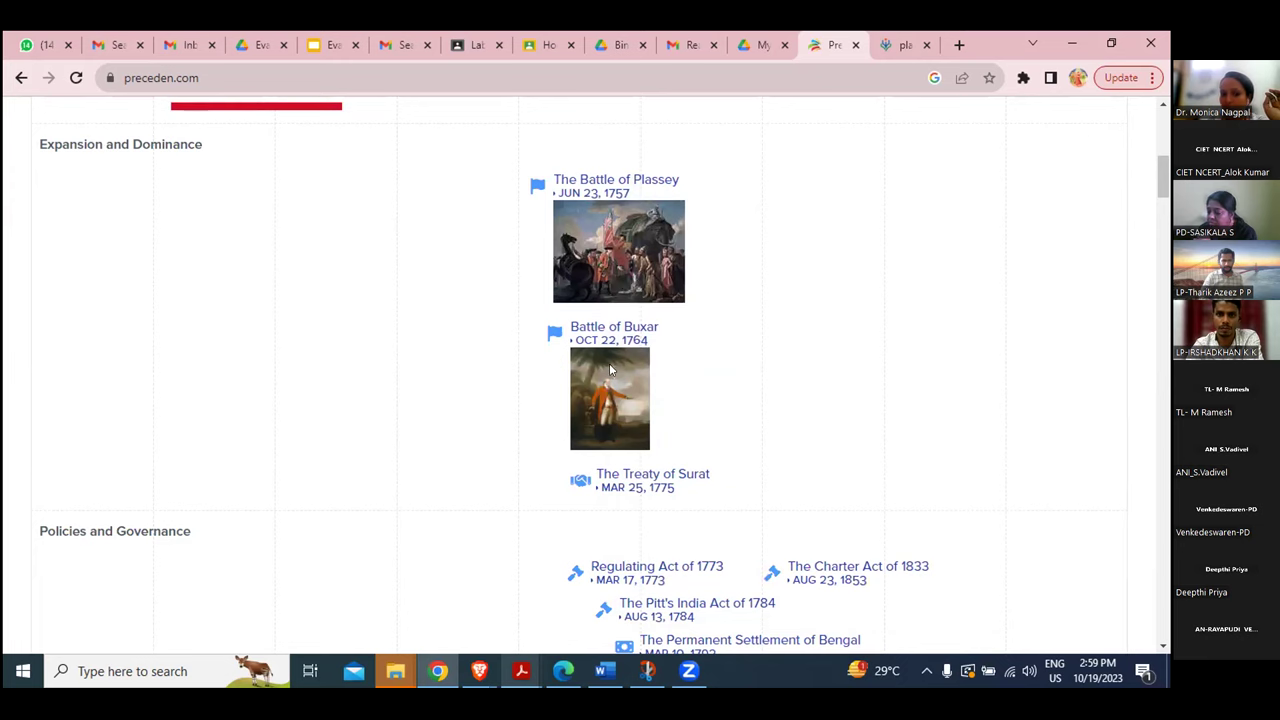
left_click(610, 320)
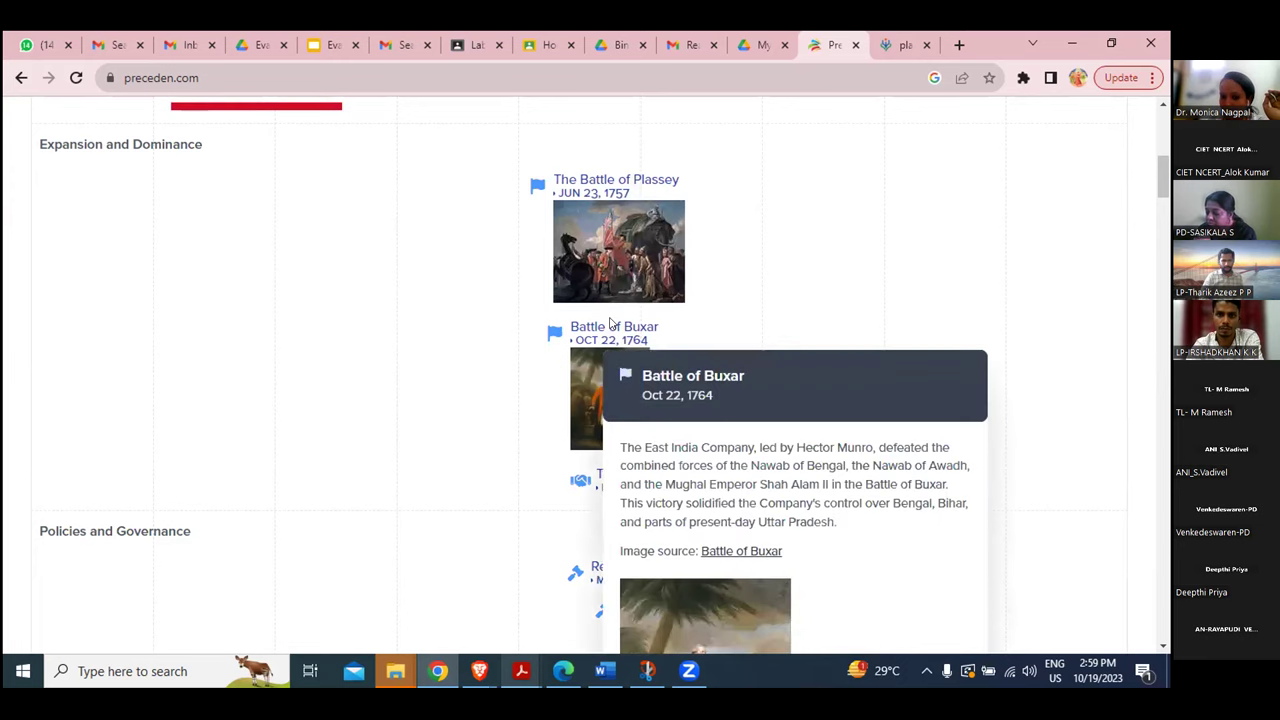
Read the details of the Pitt's India Act of 1784, Charter Act of 1833 and Charter Act of 1853 events.
scroll(610, 322, "down", 3)
left_click(656, 302)
left_click(522, 447)
left_click(697, 337)
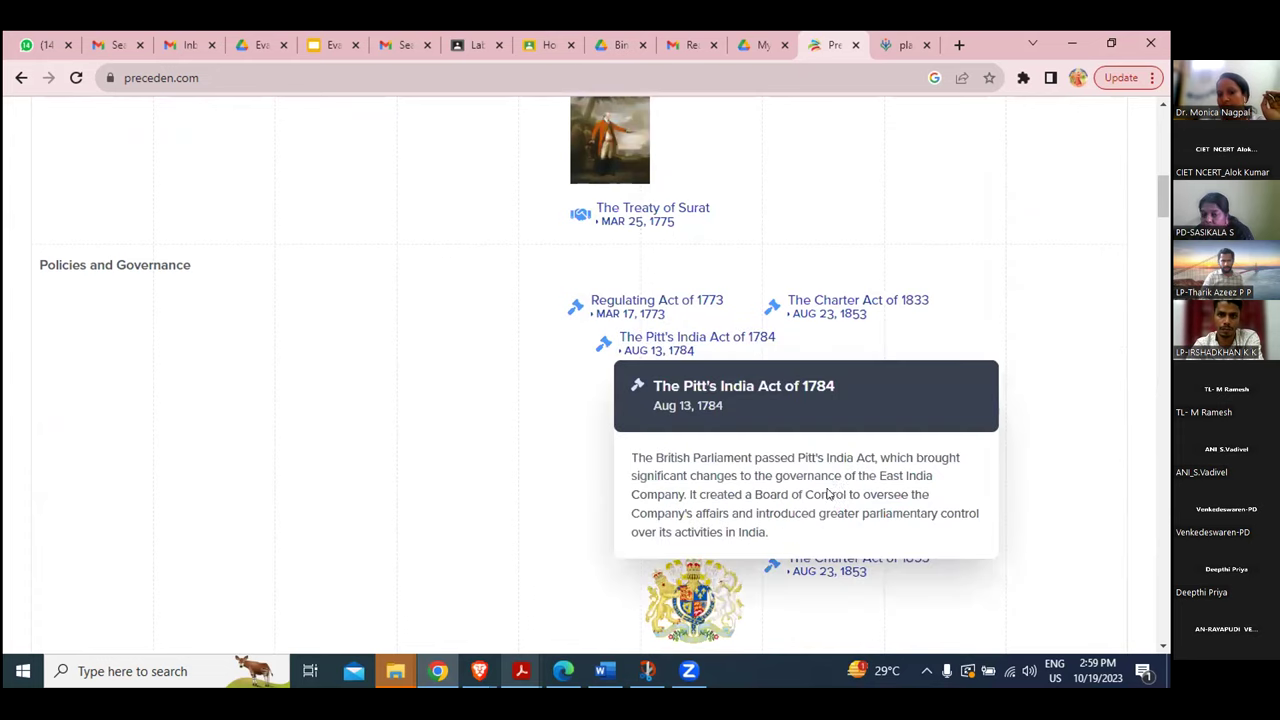
left_click(828, 229)
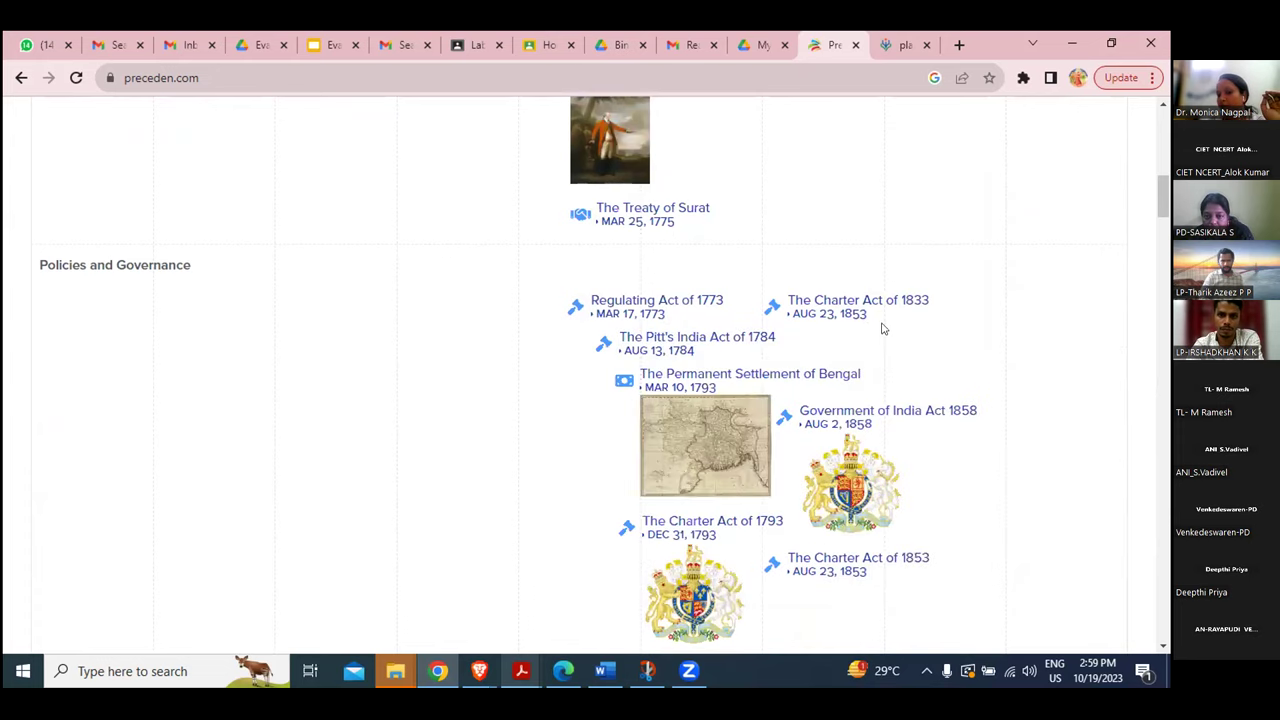
left_click(878, 316)
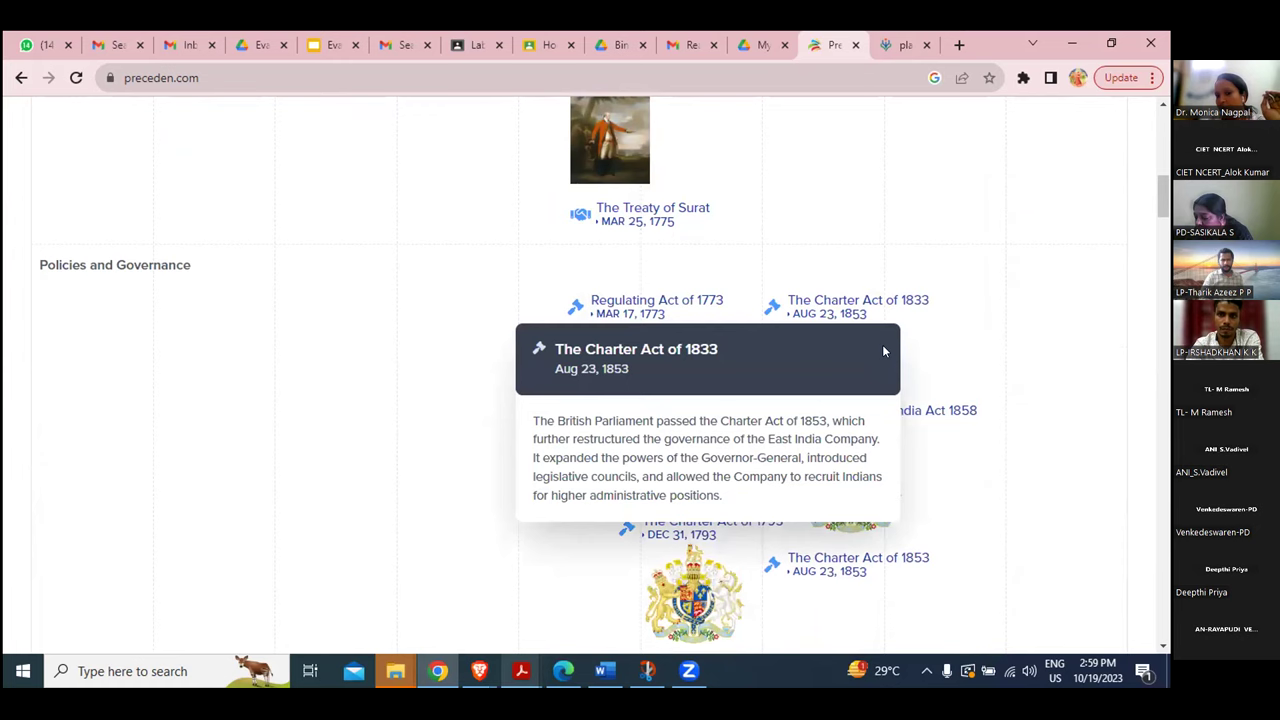
left_click(843, 578)
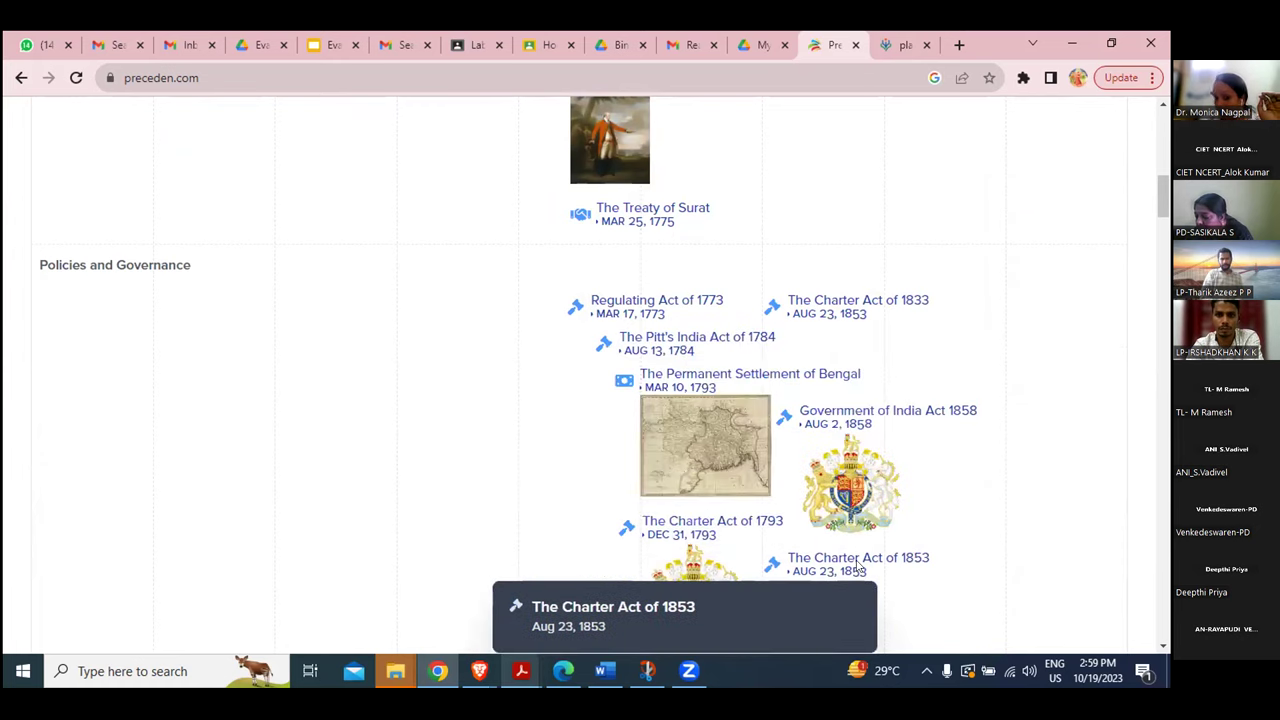
Look through the rest of the timeline chart and read the Indian National Congress Formation event under Decline and Dissolution.
scroll(855, 535, "down", 3)
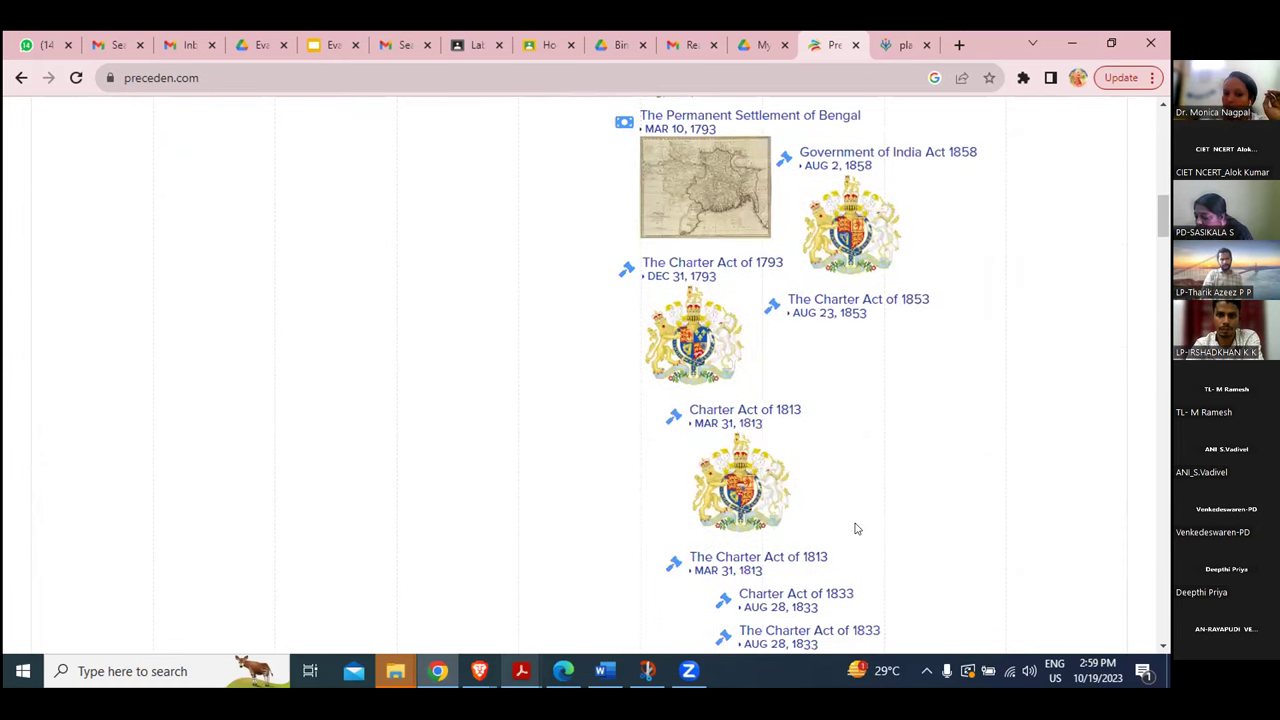
scroll(855, 528, "down", 8)
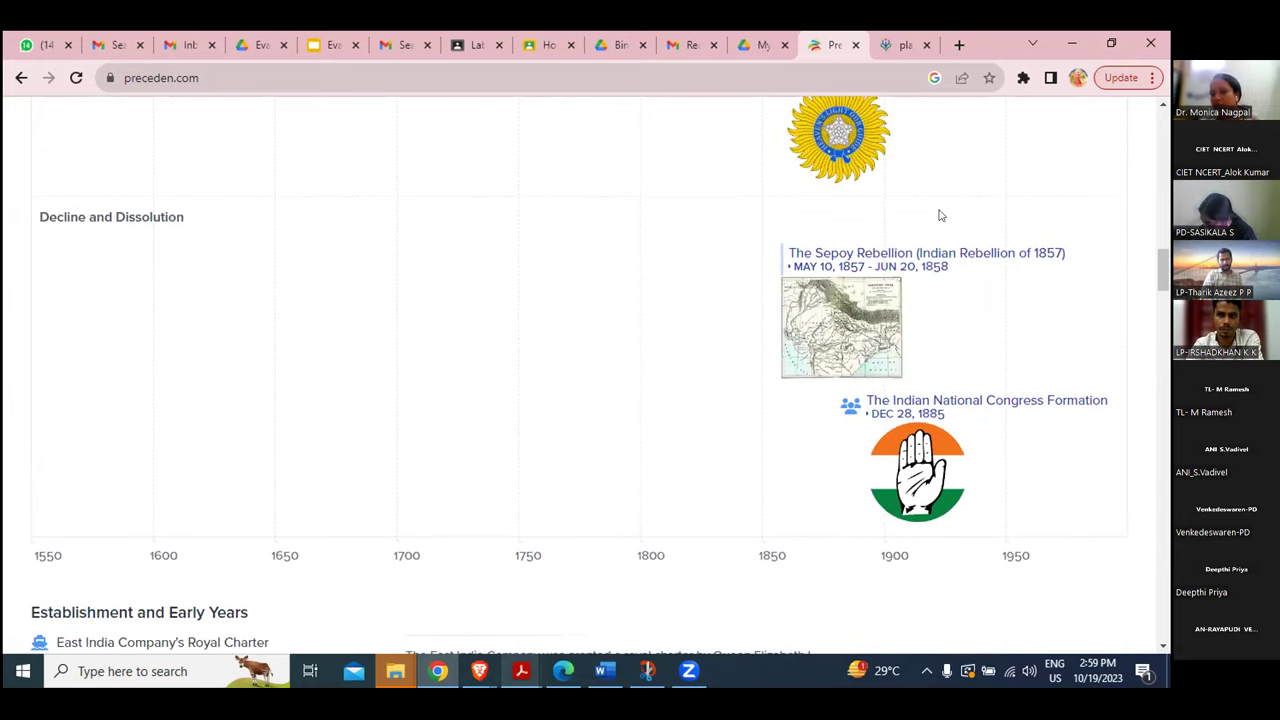
mouse_move(884, 270)
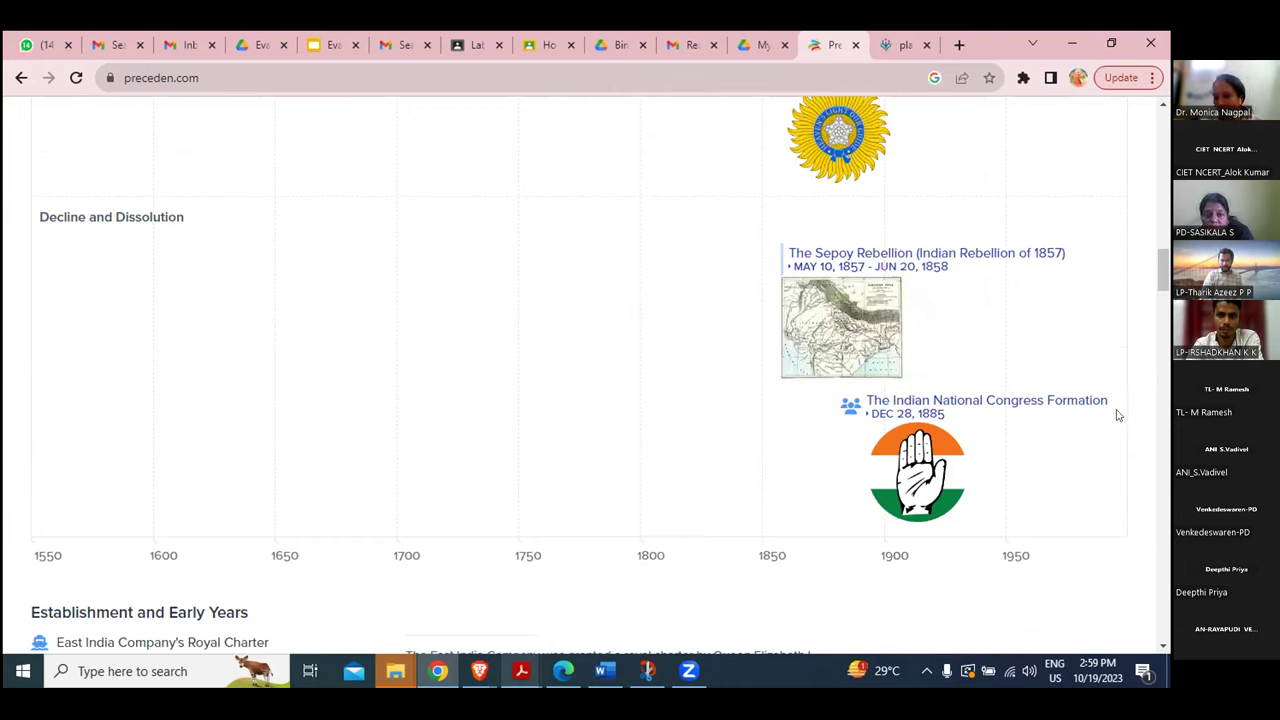
mouse_move(843, 528)
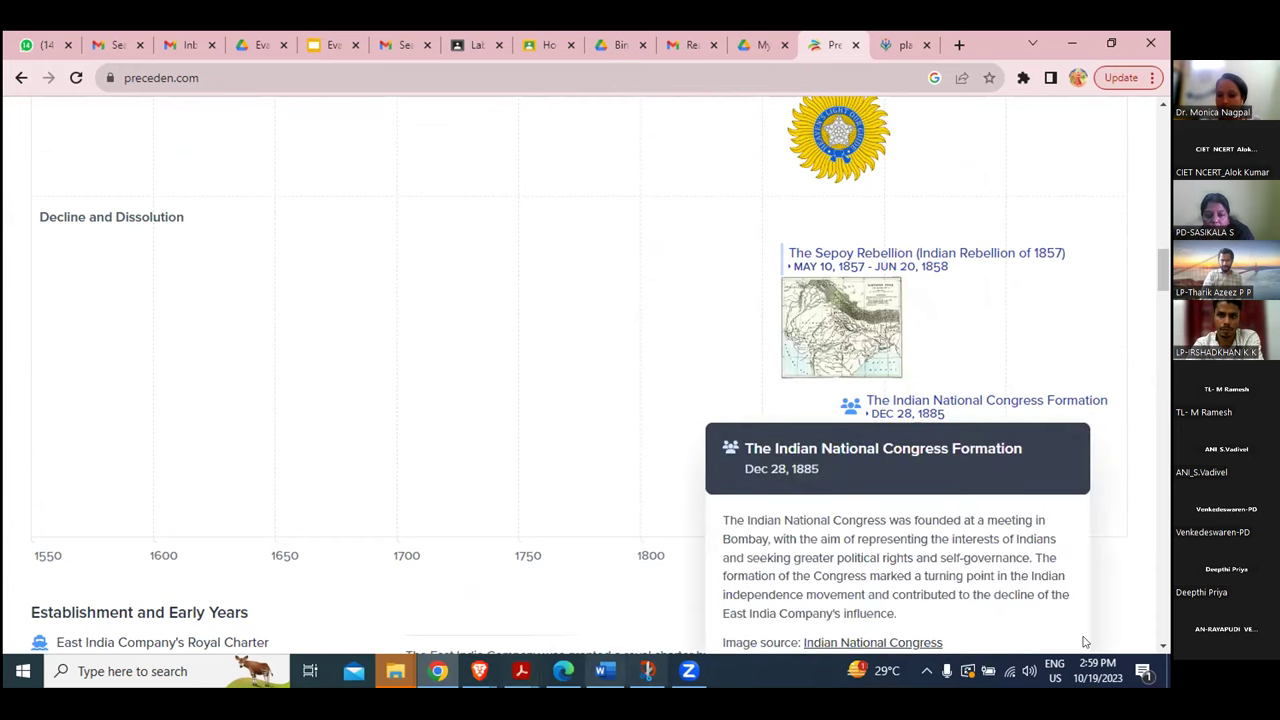
Look through the full list of event descriptions and images below the timeline chart, and return to the start of the page.
scroll(731, 478, "down", 2)
scroll(731, 478, "down", 1)
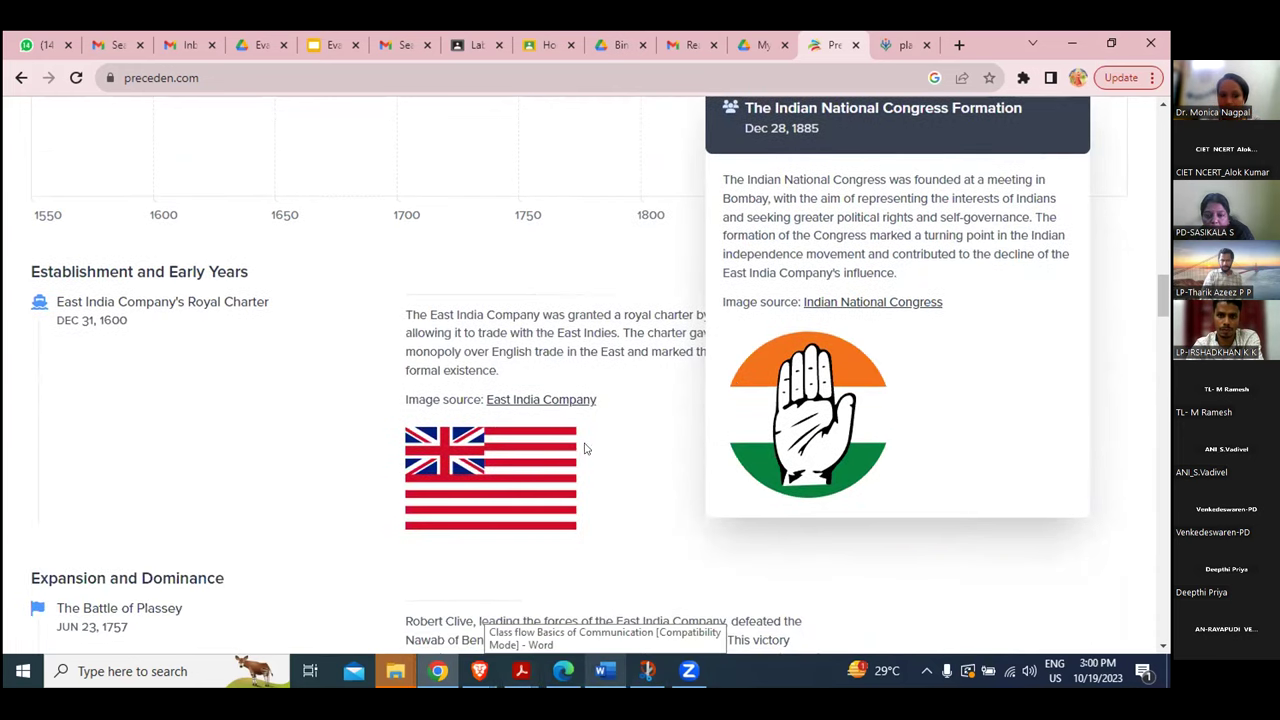
scroll(815, 497, "down", 11)
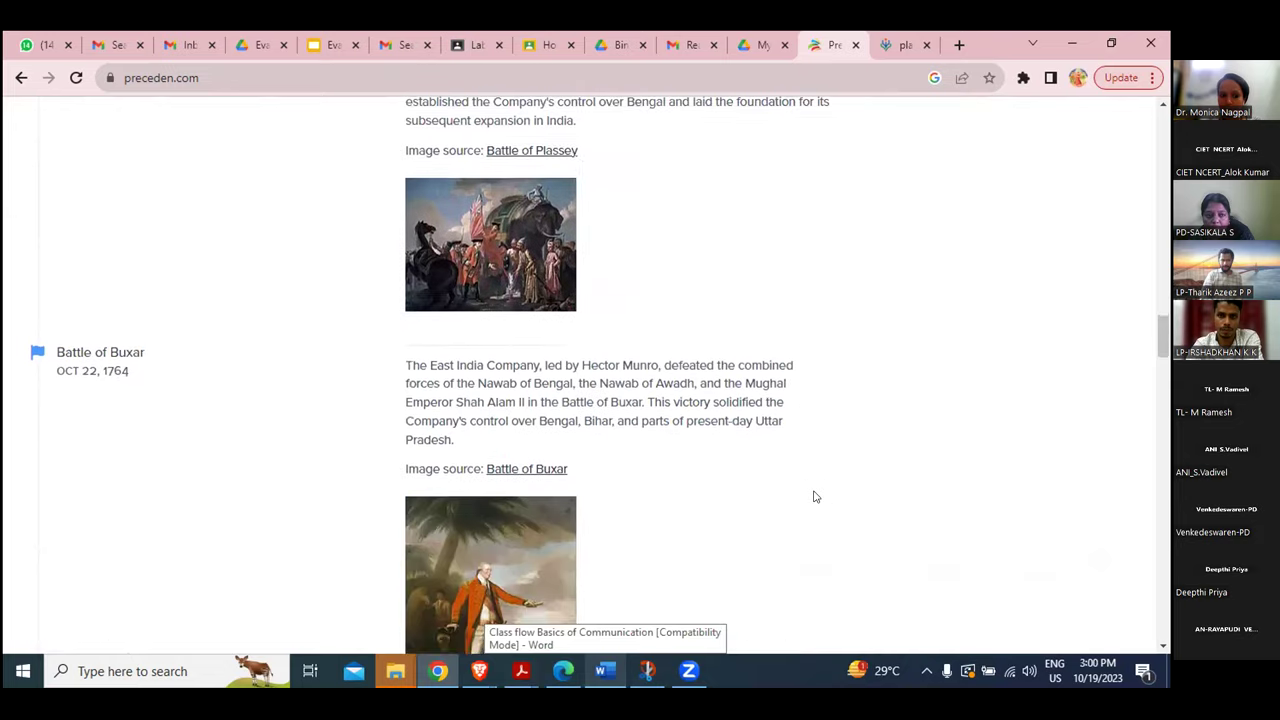
scroll(815, 497, "down", 11)
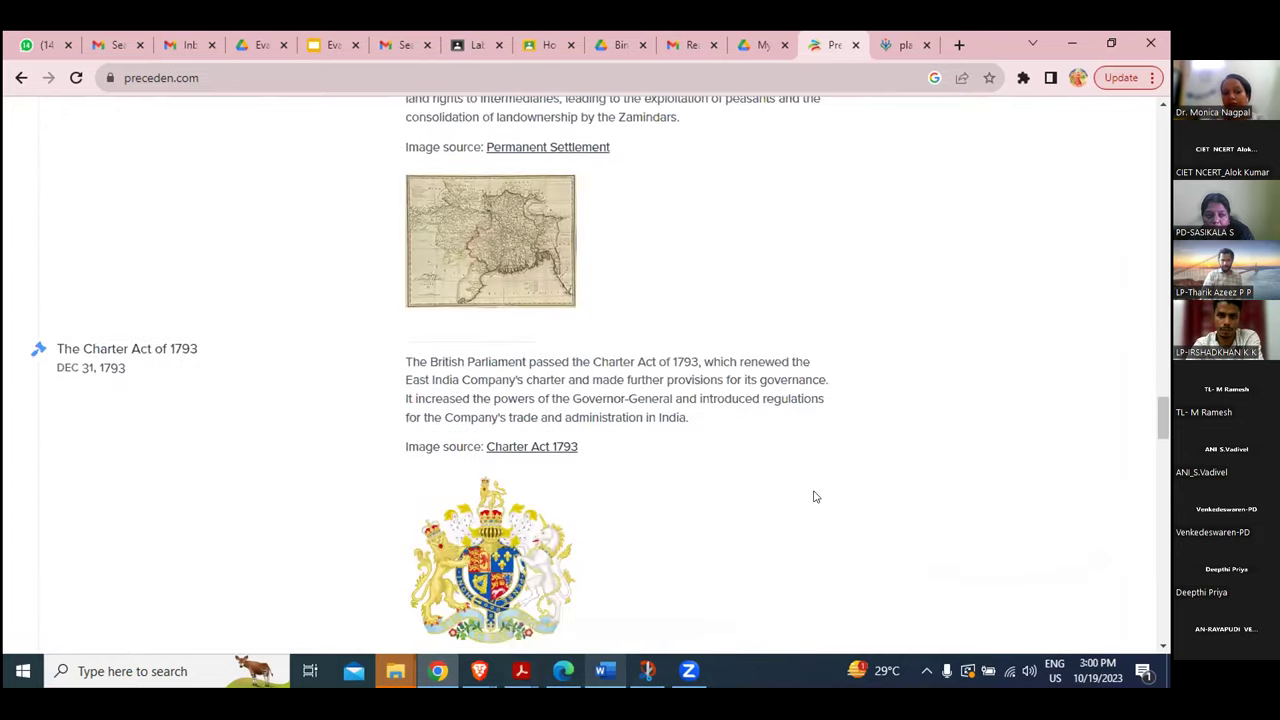
scroll(815, 497, "down", 10)
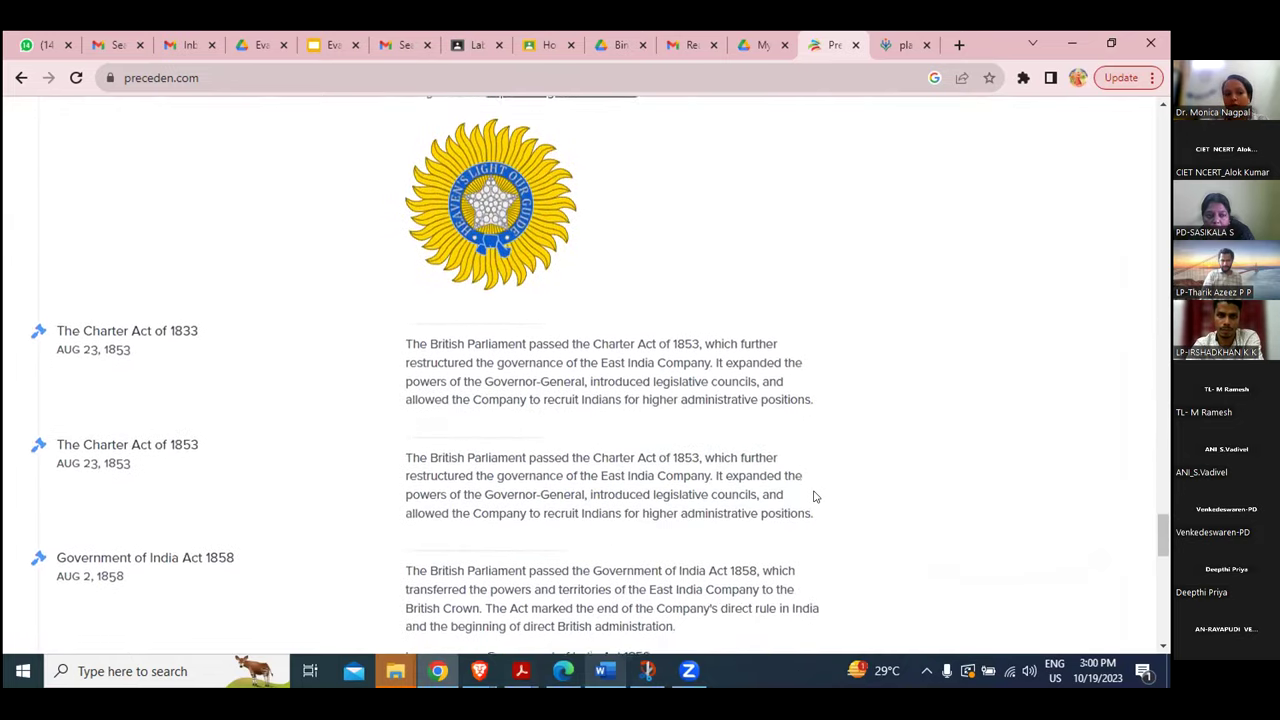
scroll(815, 497, "down", 3)
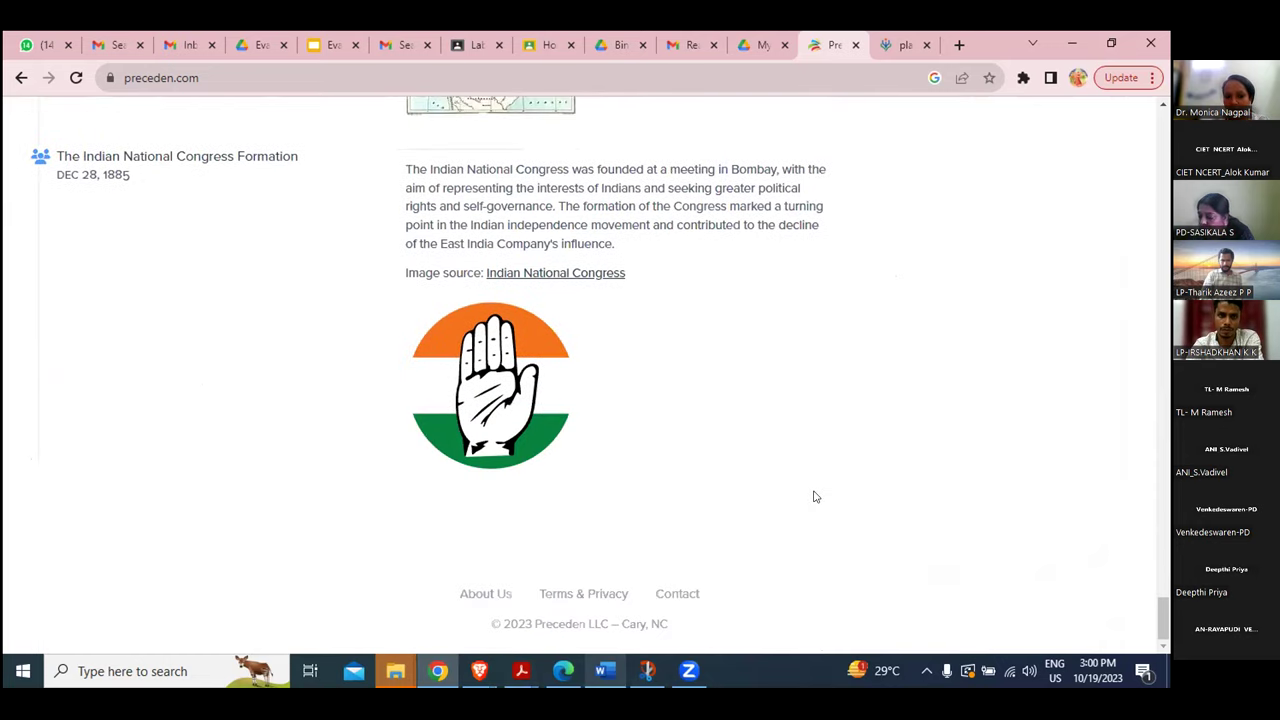
scroll(815, 497, "up", 20)
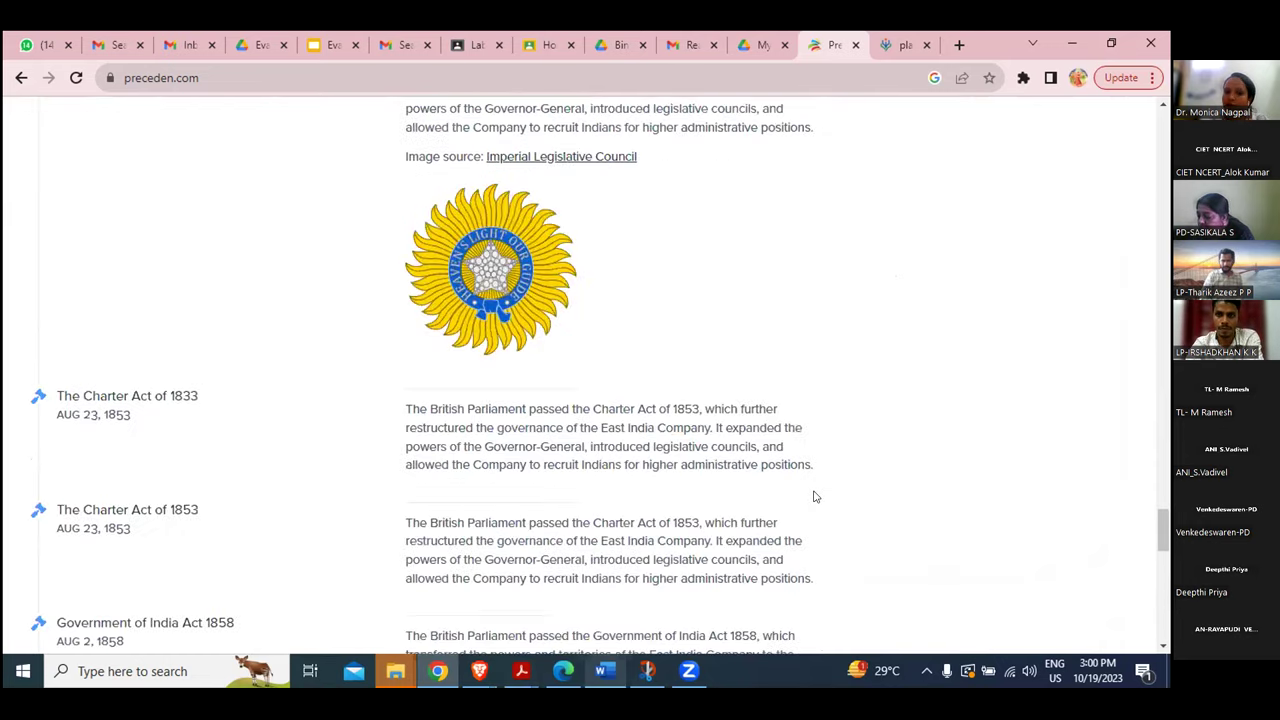
scroll(815, 497, "up", 10)
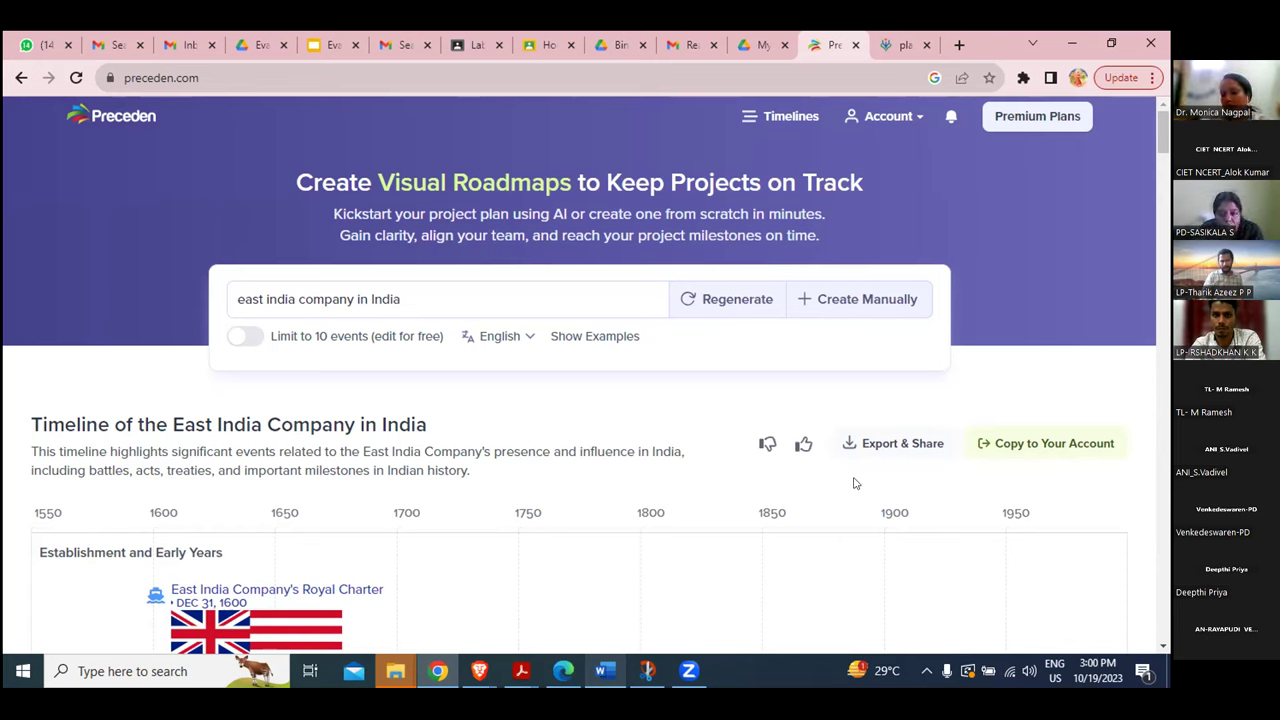
Open the export and sharing options of the East India Company timeline and review the available formats.
left_click(873, 443)
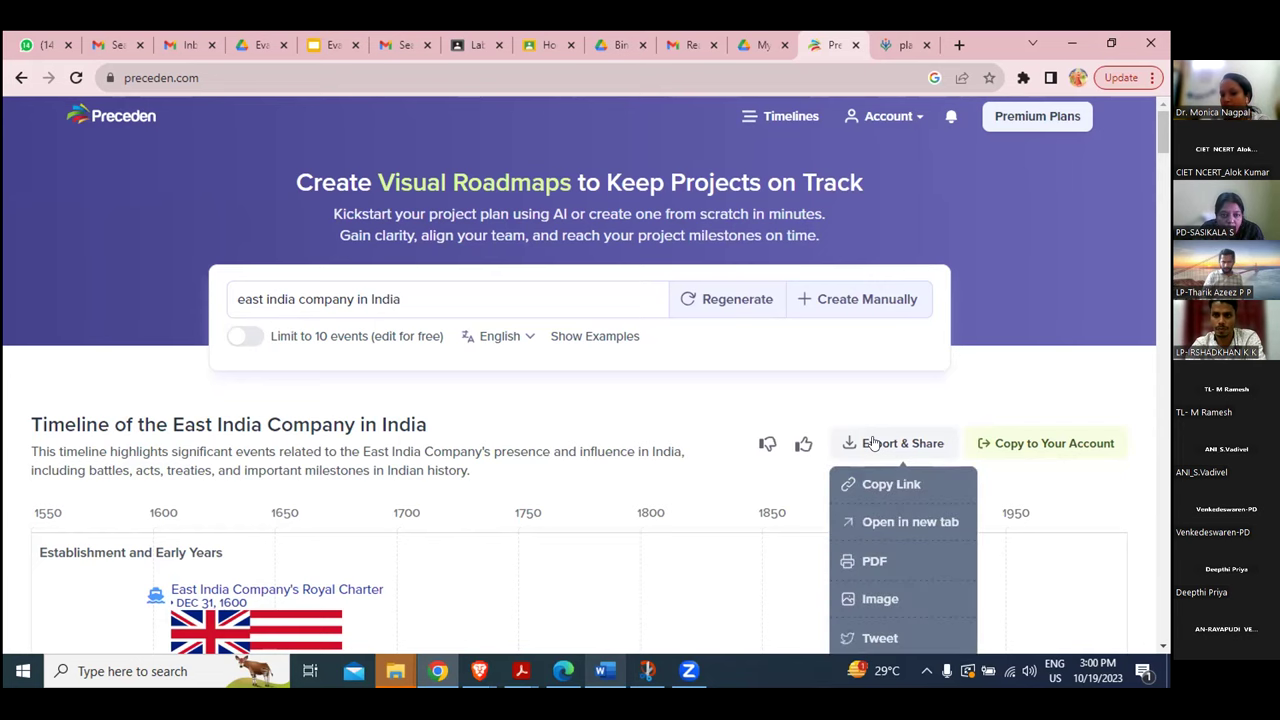
scroll(873, 488, "down", 1)
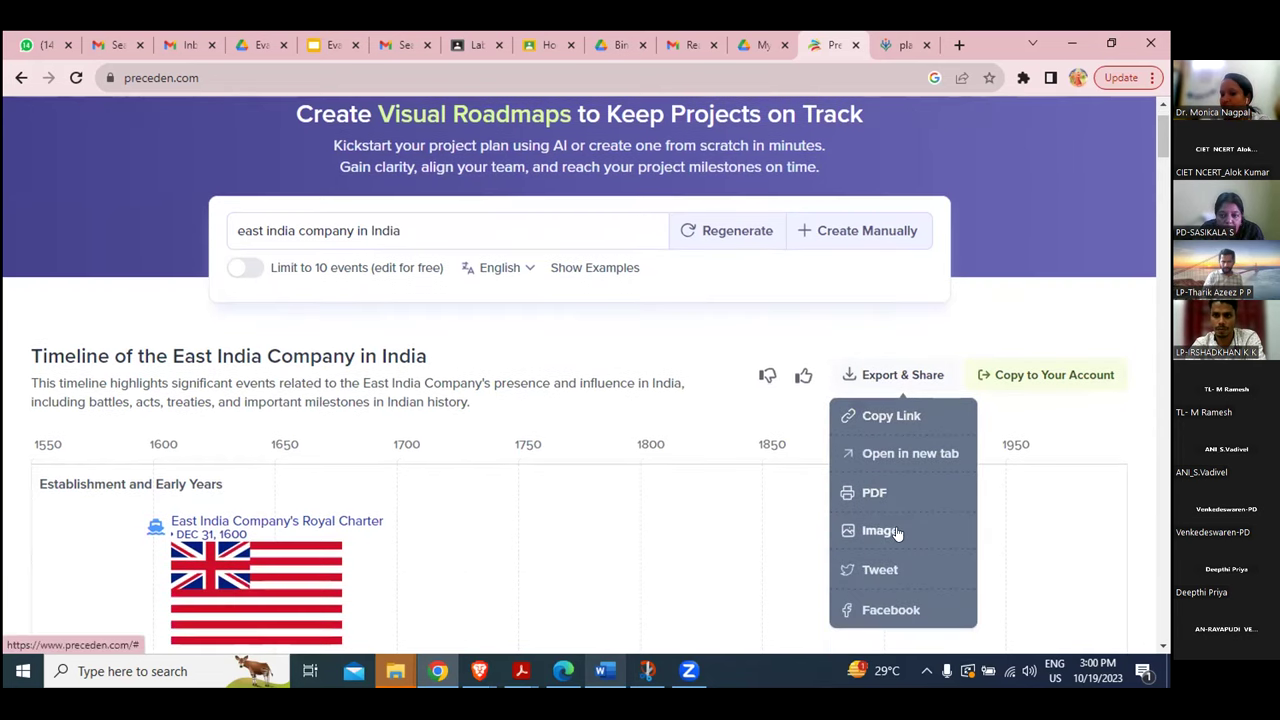
scroll(897, 533, "down", 2)
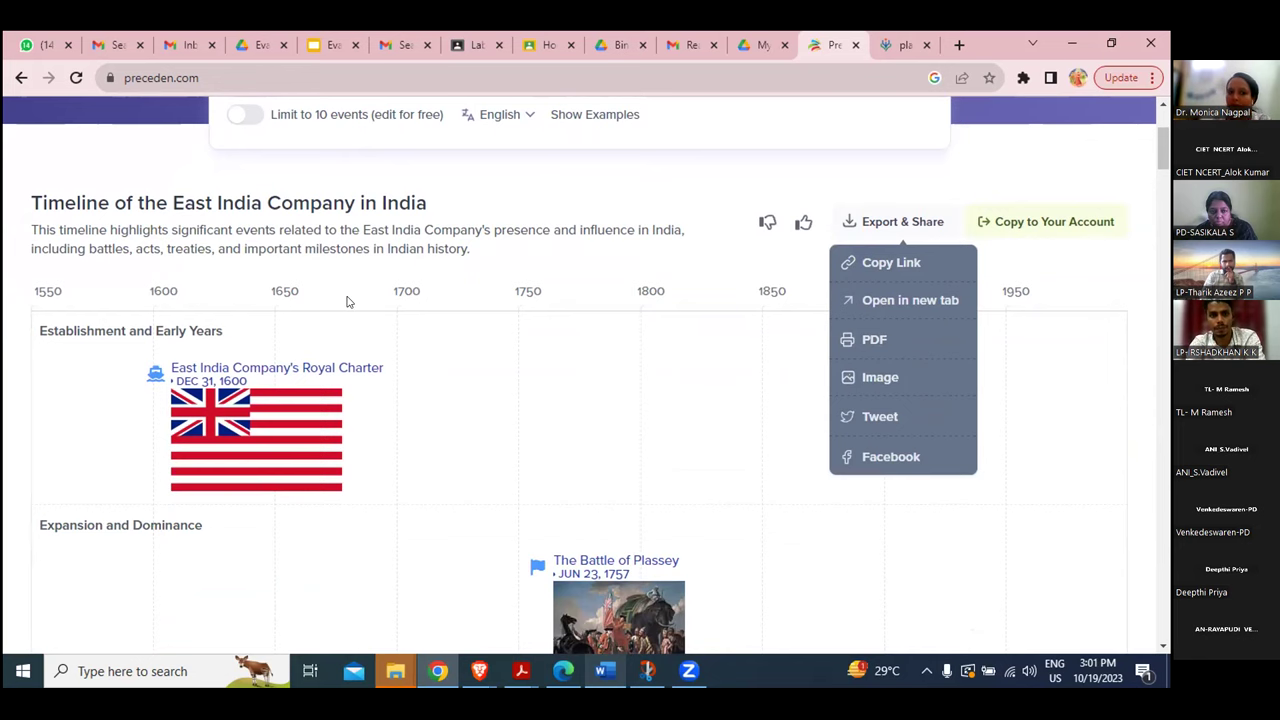
scroll(348, 302, "up", 2)
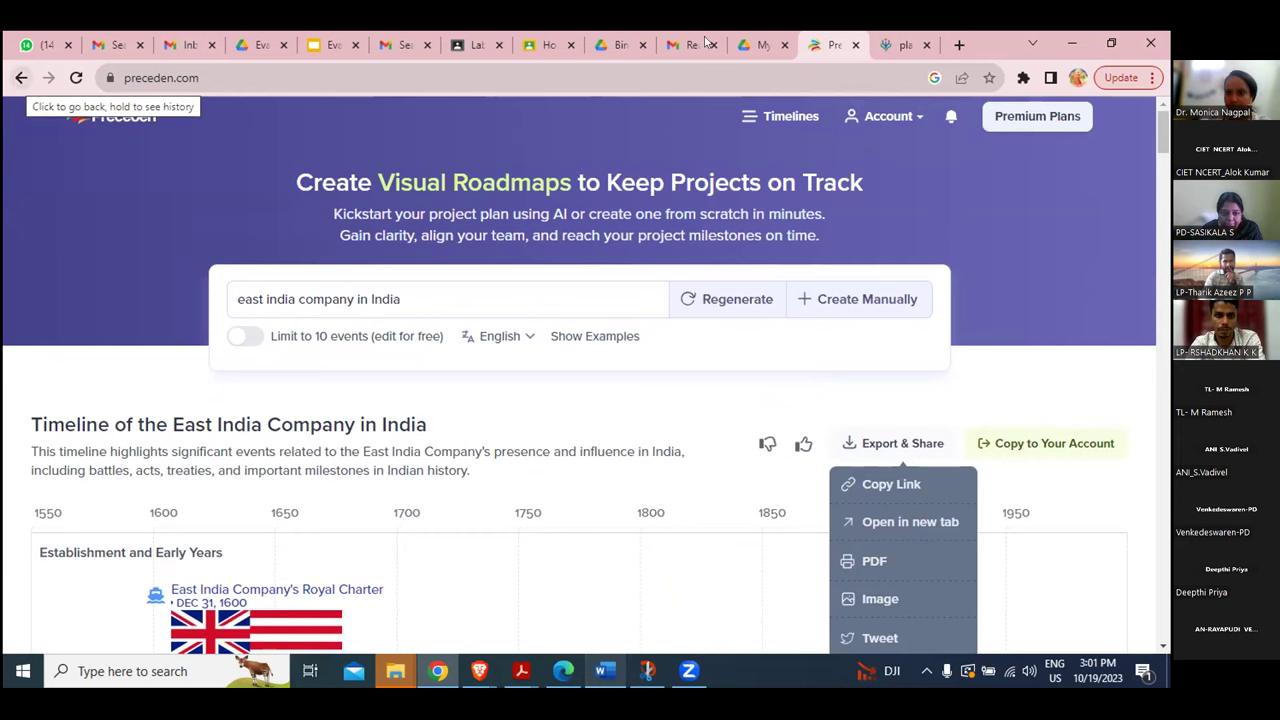
Close the Preceden page and load quizizz.com/admin in place of the DIKSHA page.
left_click(855, 46)
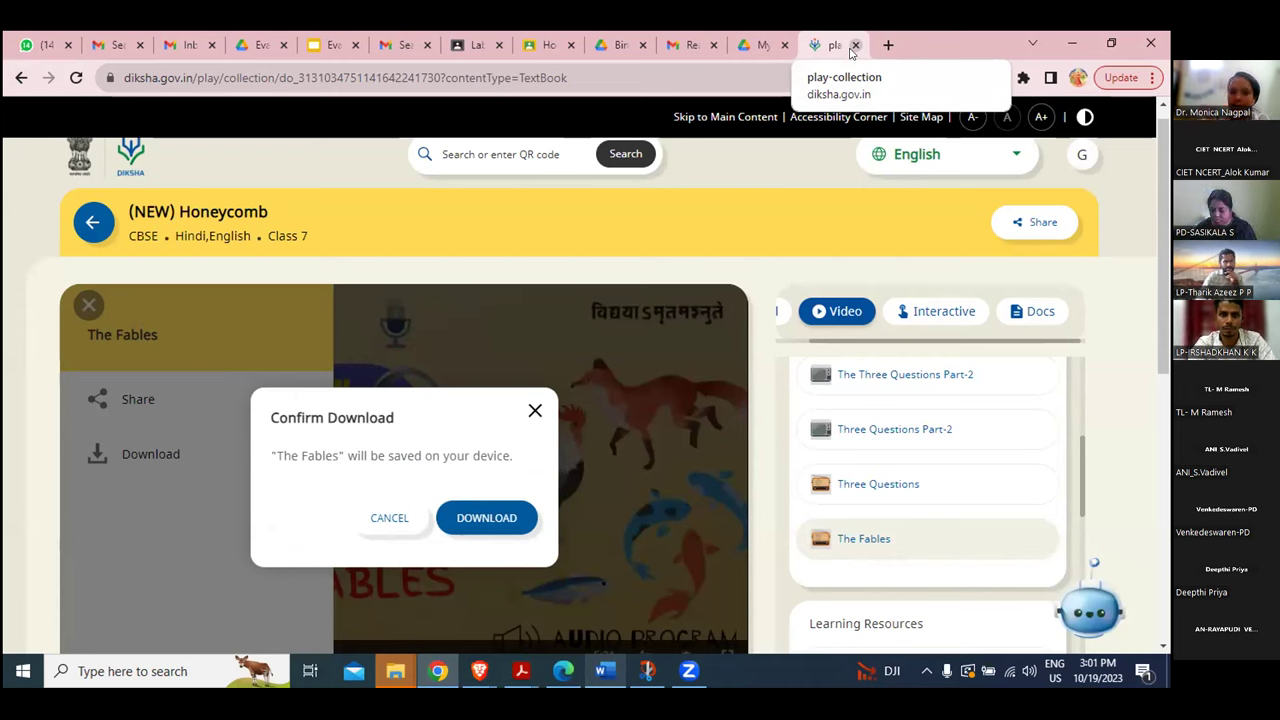
left_click(668, 77)
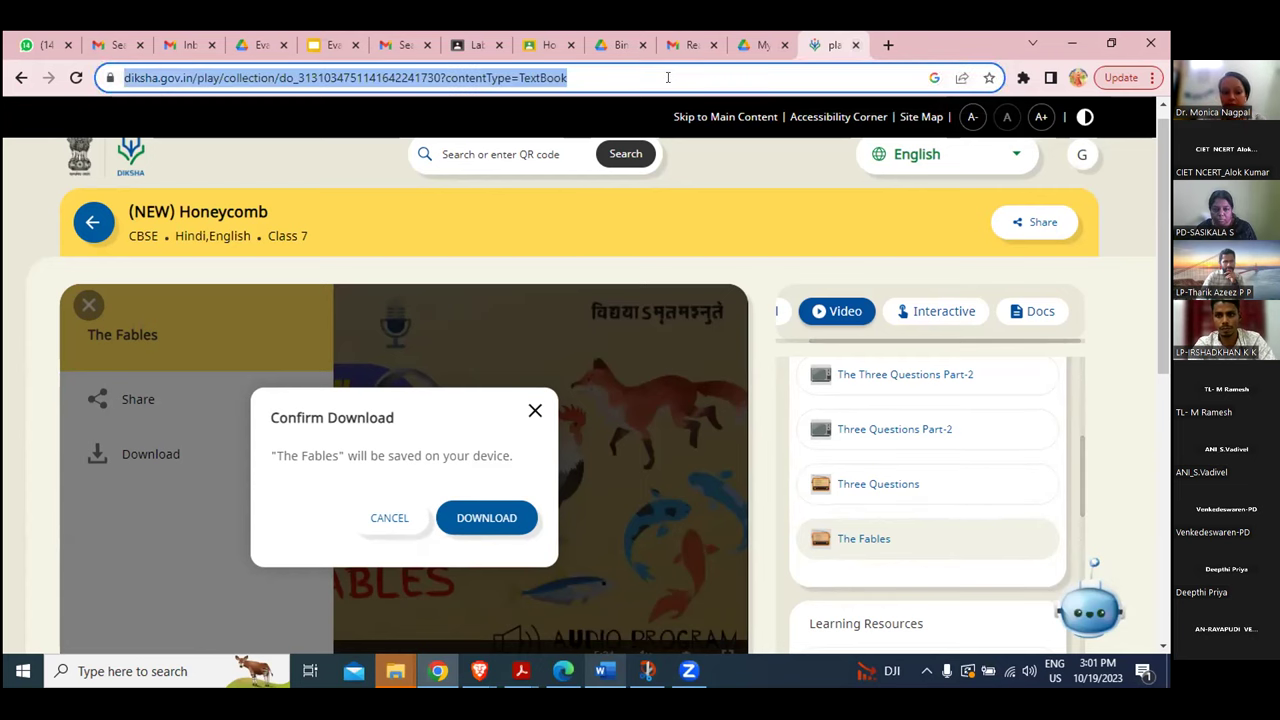
type("quizziz")
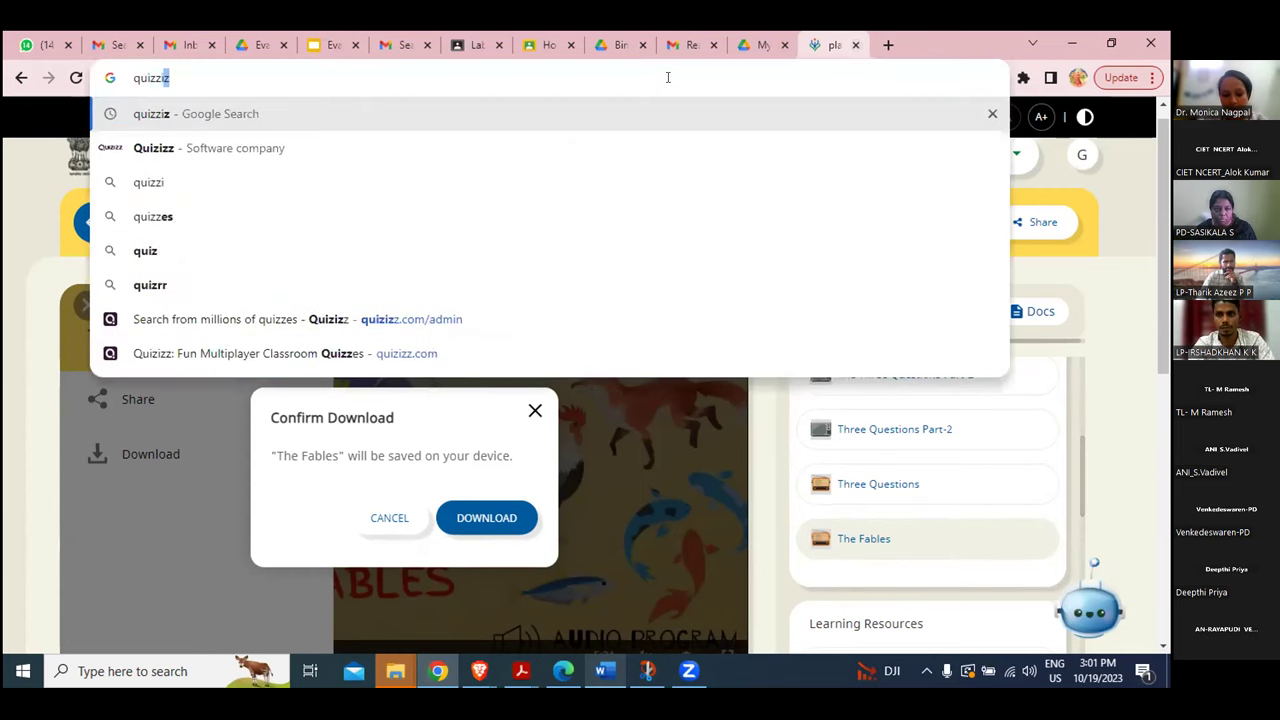
key("BackSpace")
key("BackSpace")
key("BackSpace")
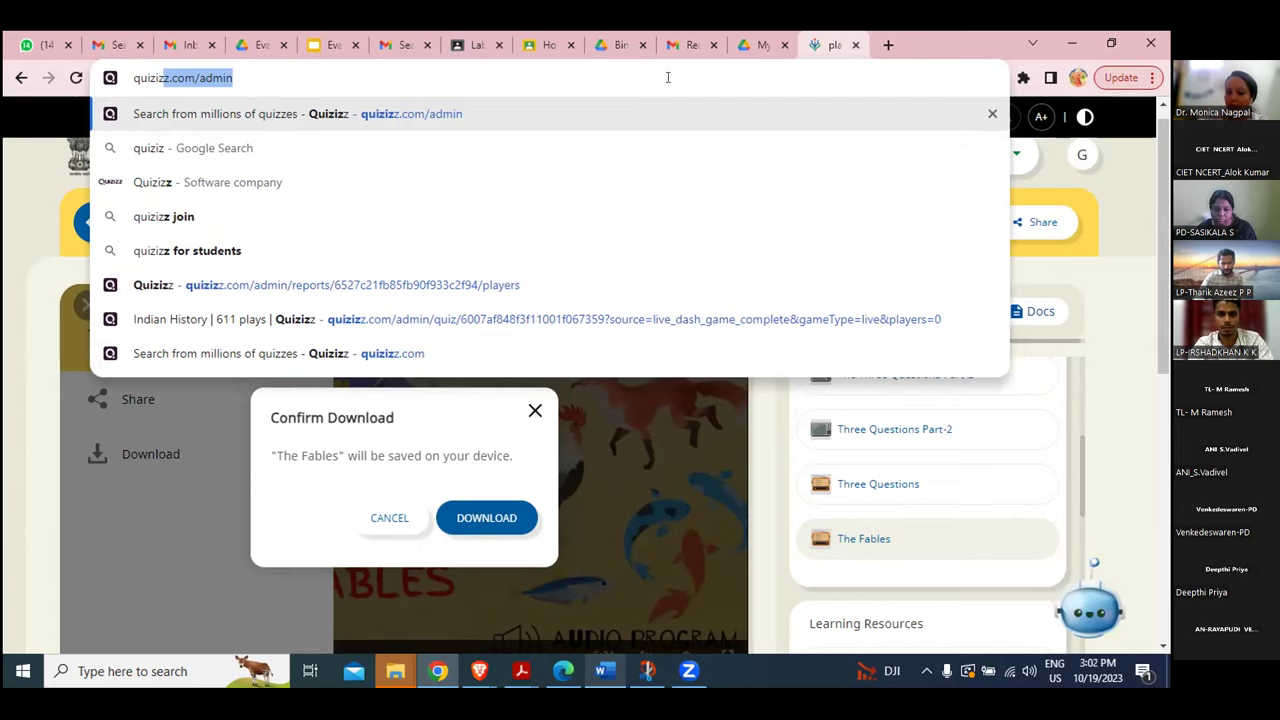
key("Return")
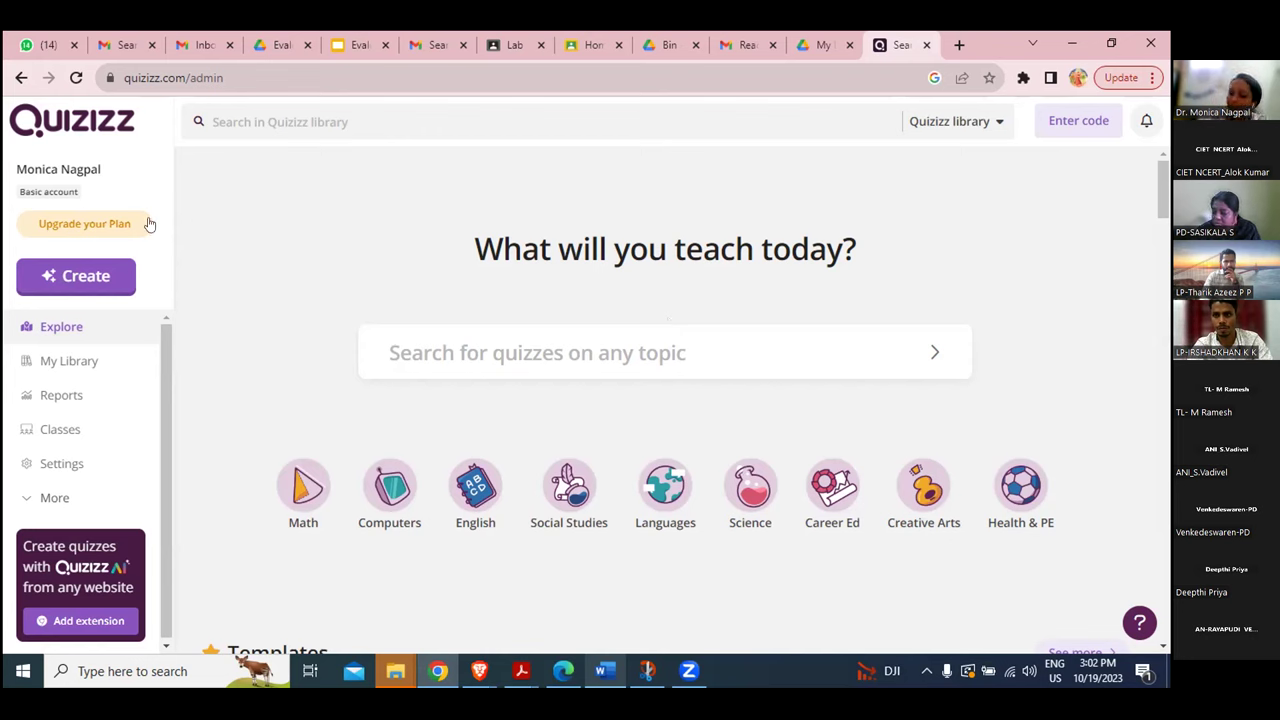
Look through the published quizzes created by this account in the Quizizz library, and go back to the Explore page.
left_click(70, 371)
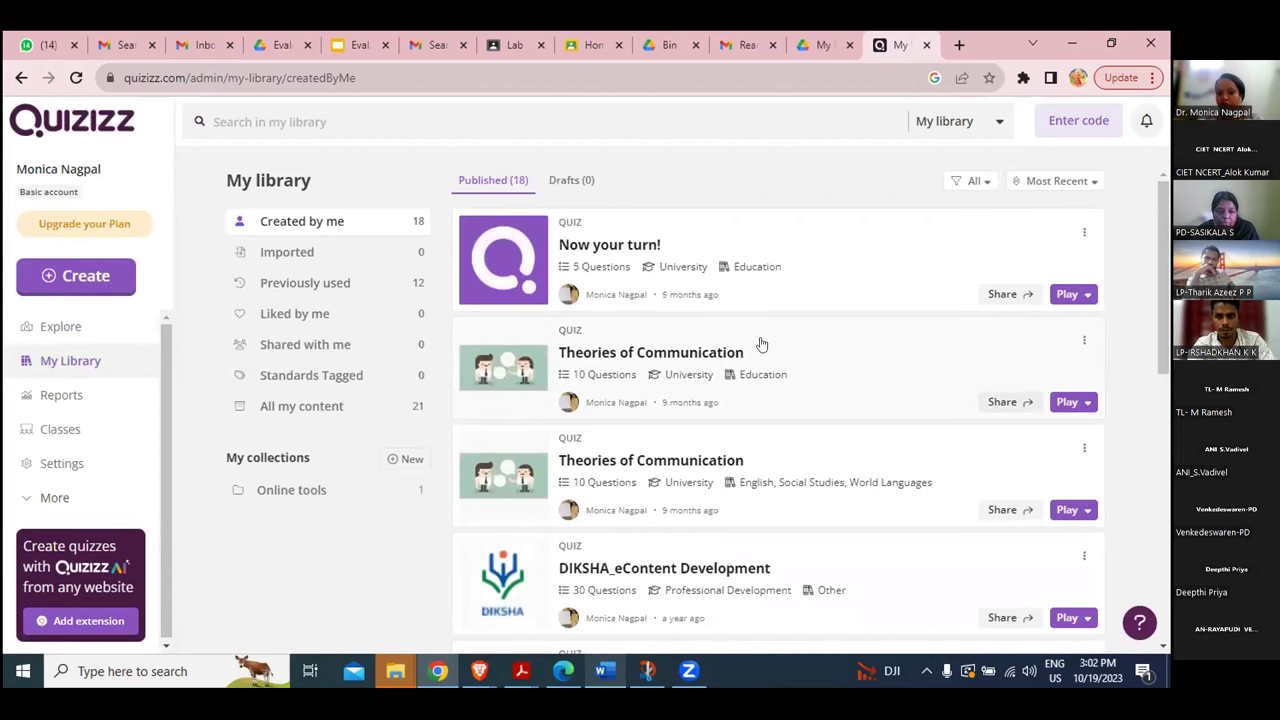
scroll(760, 344, "down", 8)
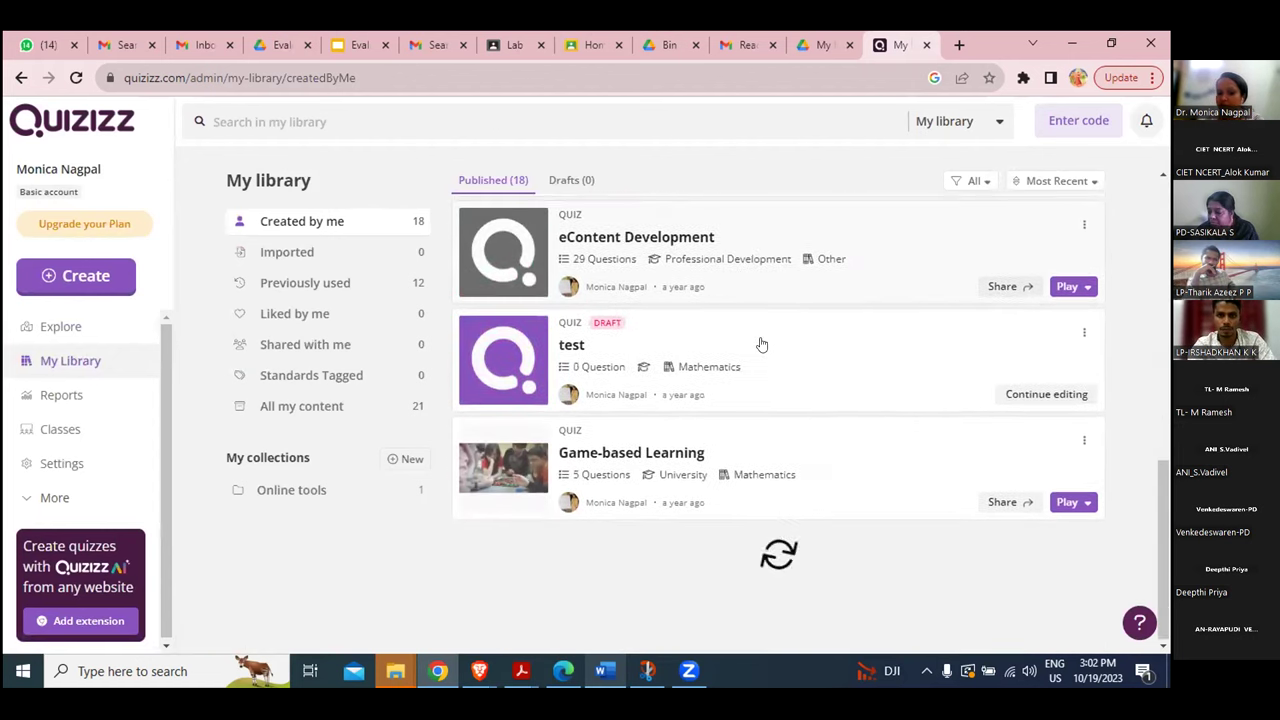
scroll(760, 344, "down", 10)
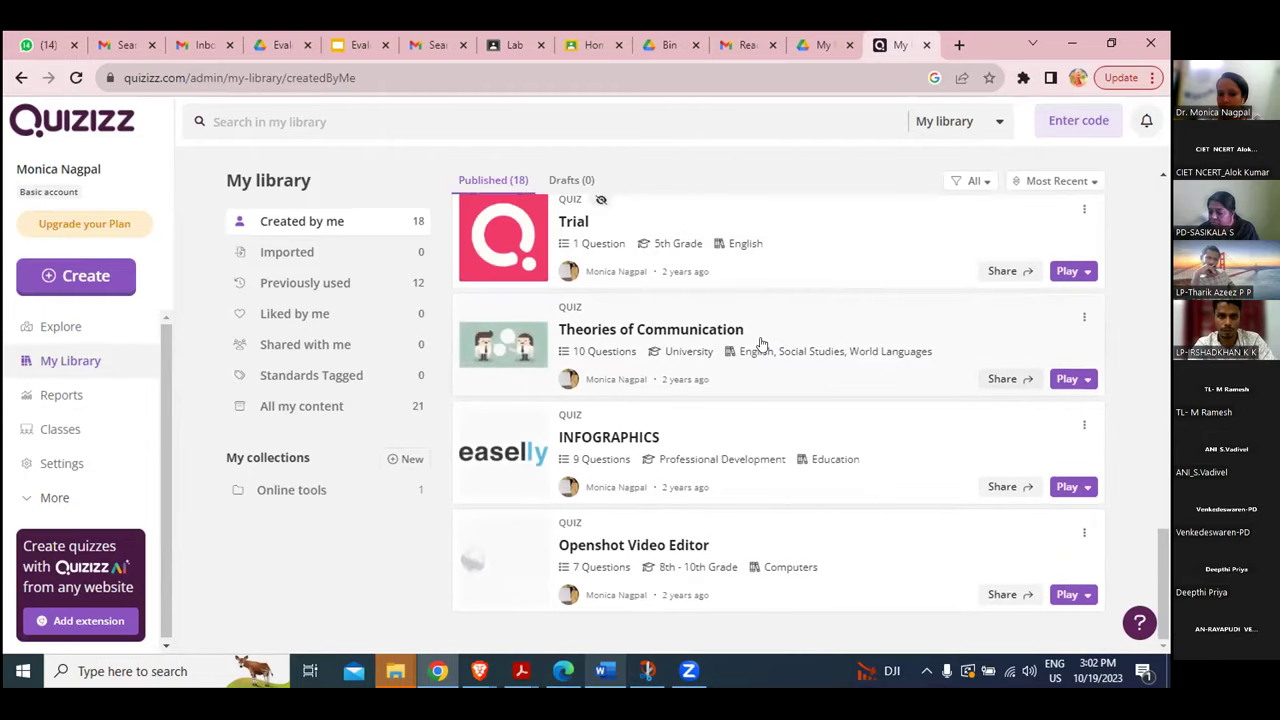
scroll(760, 344, "up", 10)
scroll(760, 344, "down", 5)
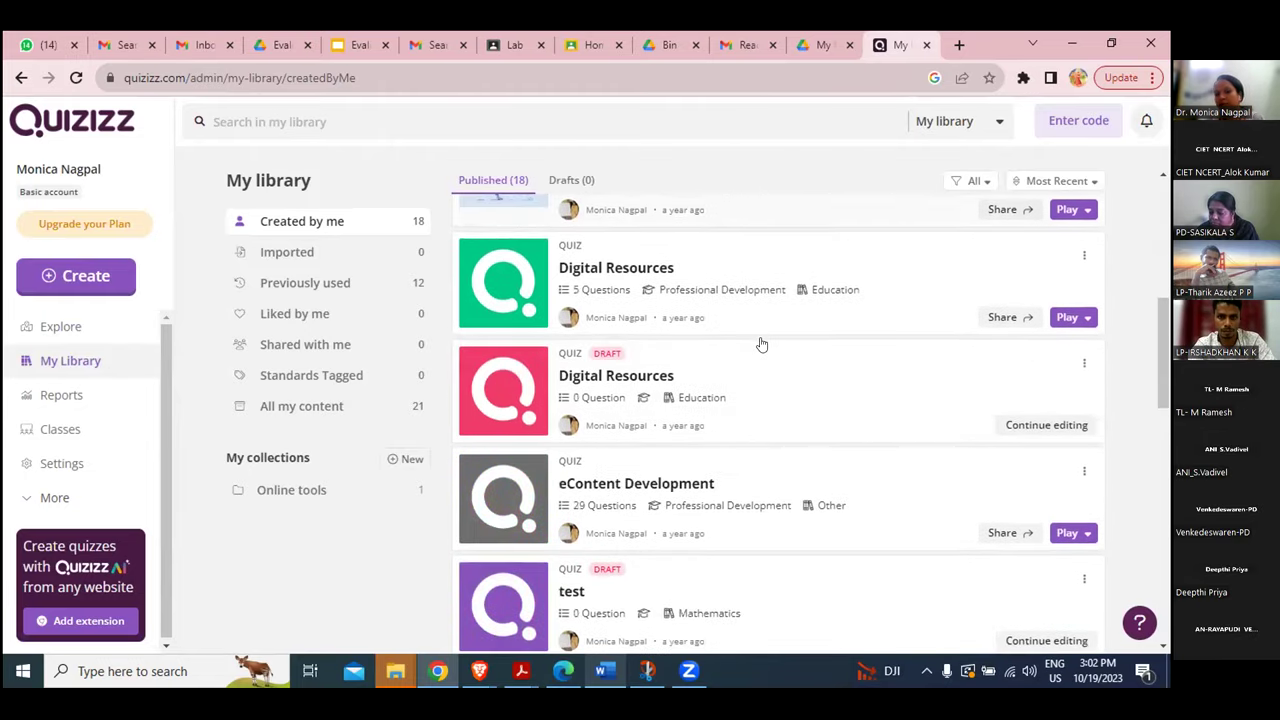
scroll(760, 344, "down", 4)
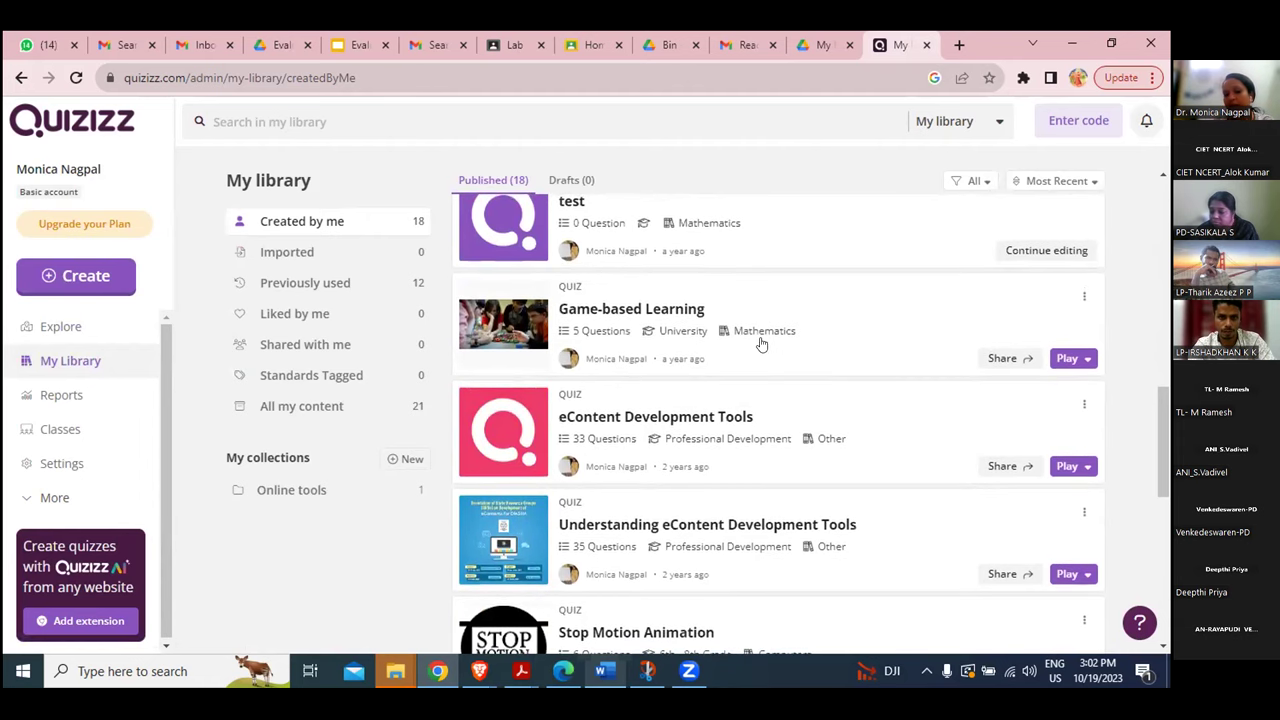
scroll(761, 344, "down", 1)
scroll(761, 344, "down", 6)
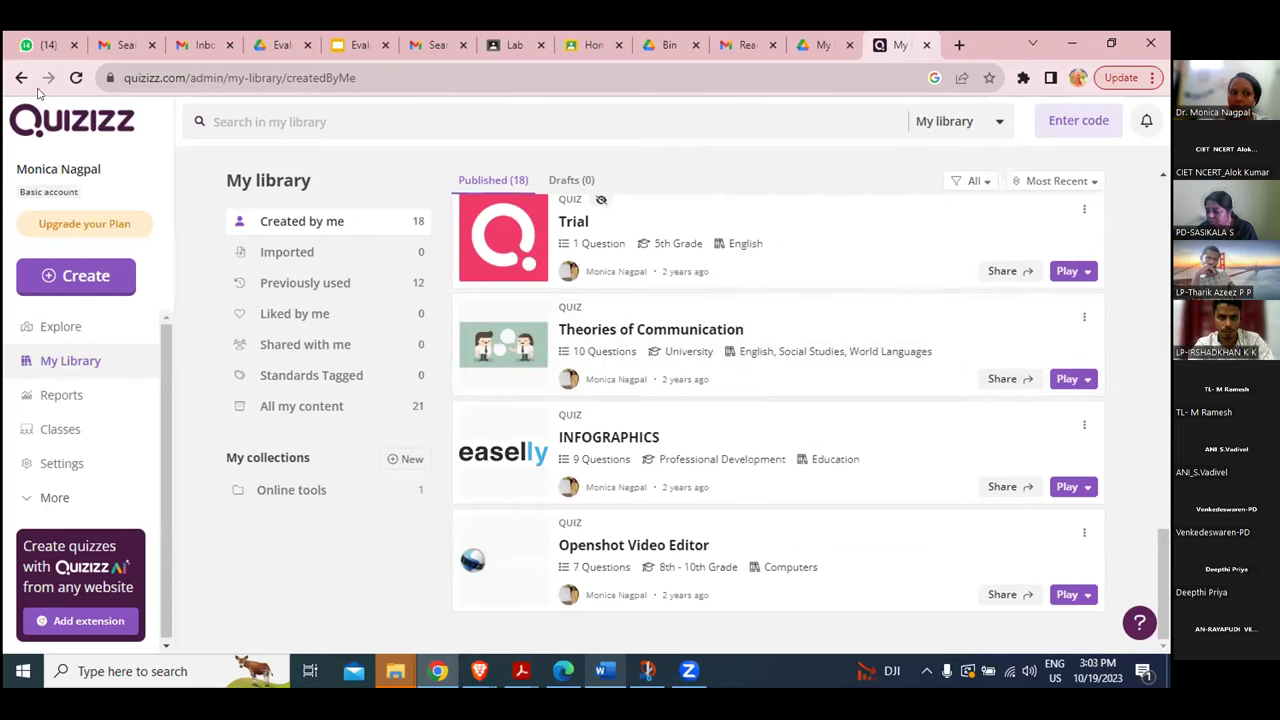
left_click(57, 330)
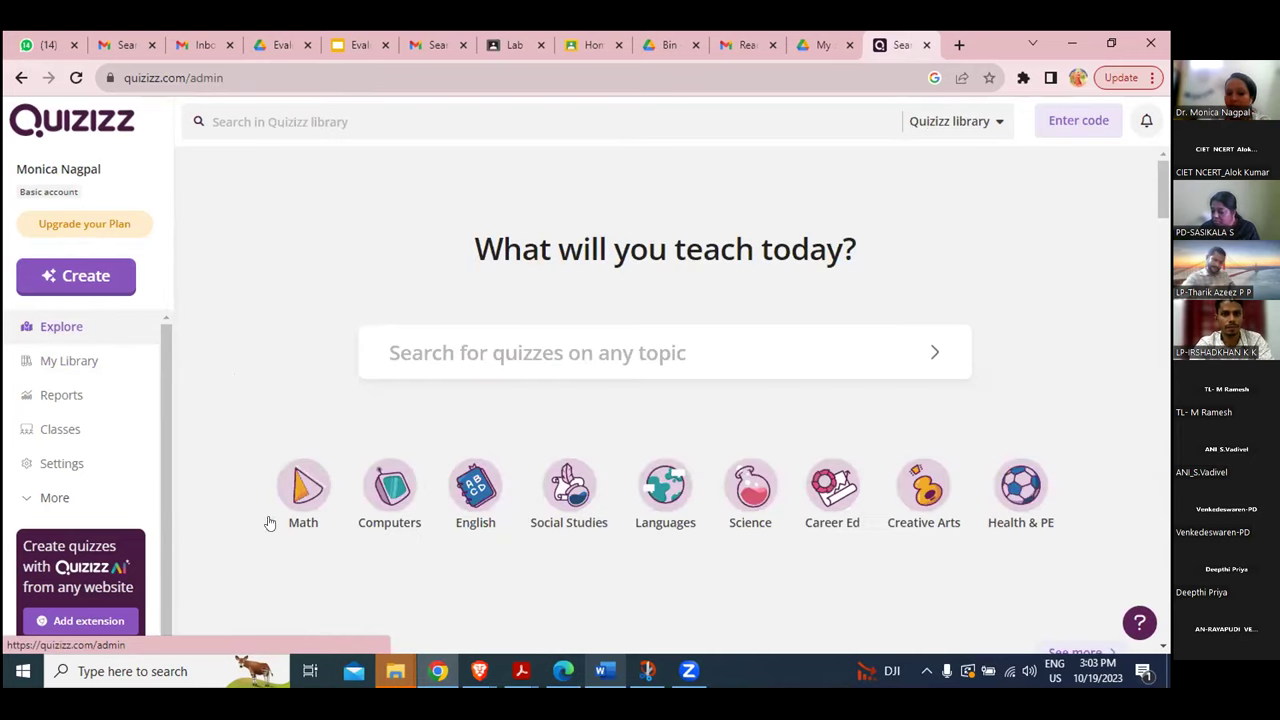
Find Social Studies quizzes on the suggested topic history and preview the History, Indian History and History of Architecture quizzes.
left_click(570, 512)
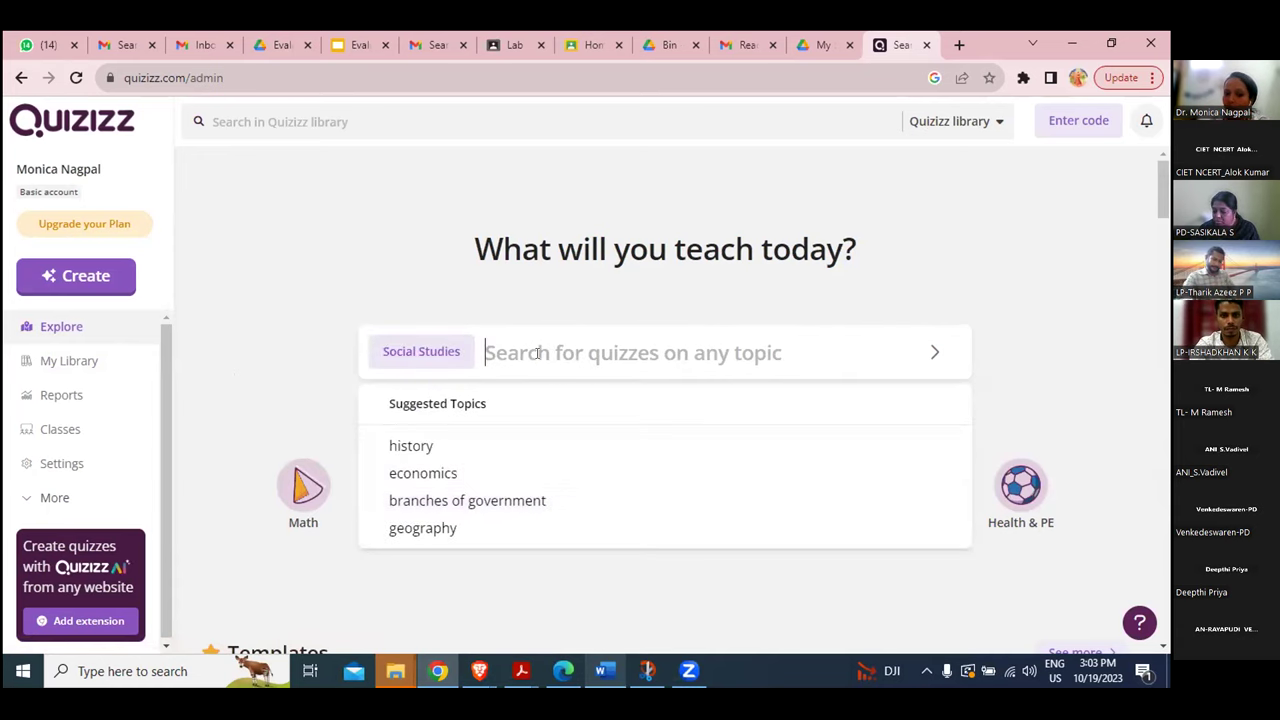
left_click(418, 450)
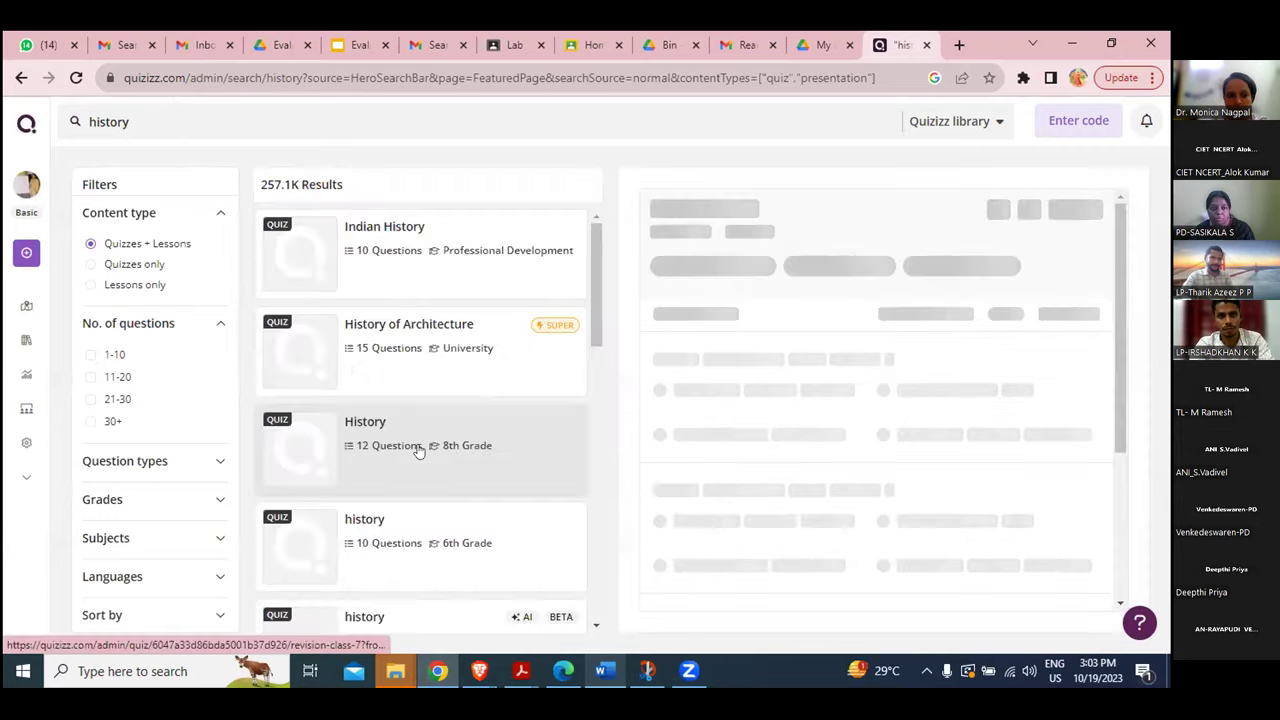
left_click(420, 448)
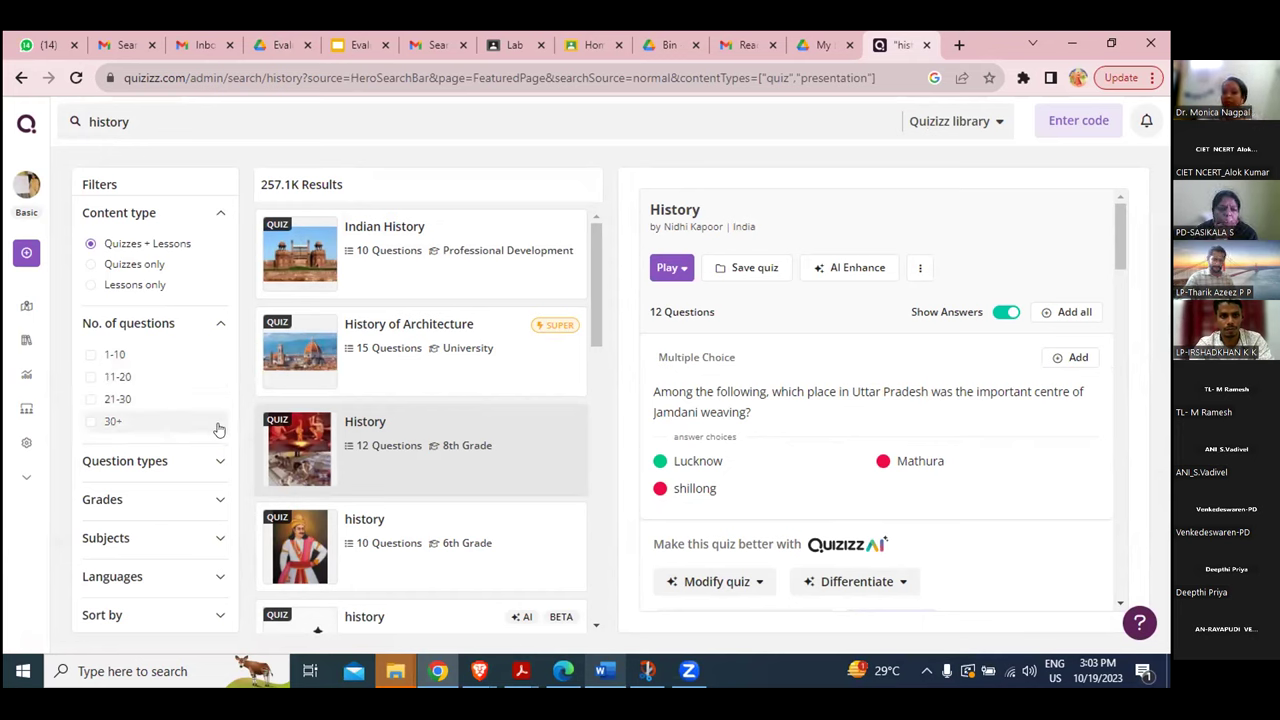
left_click(420, 245)
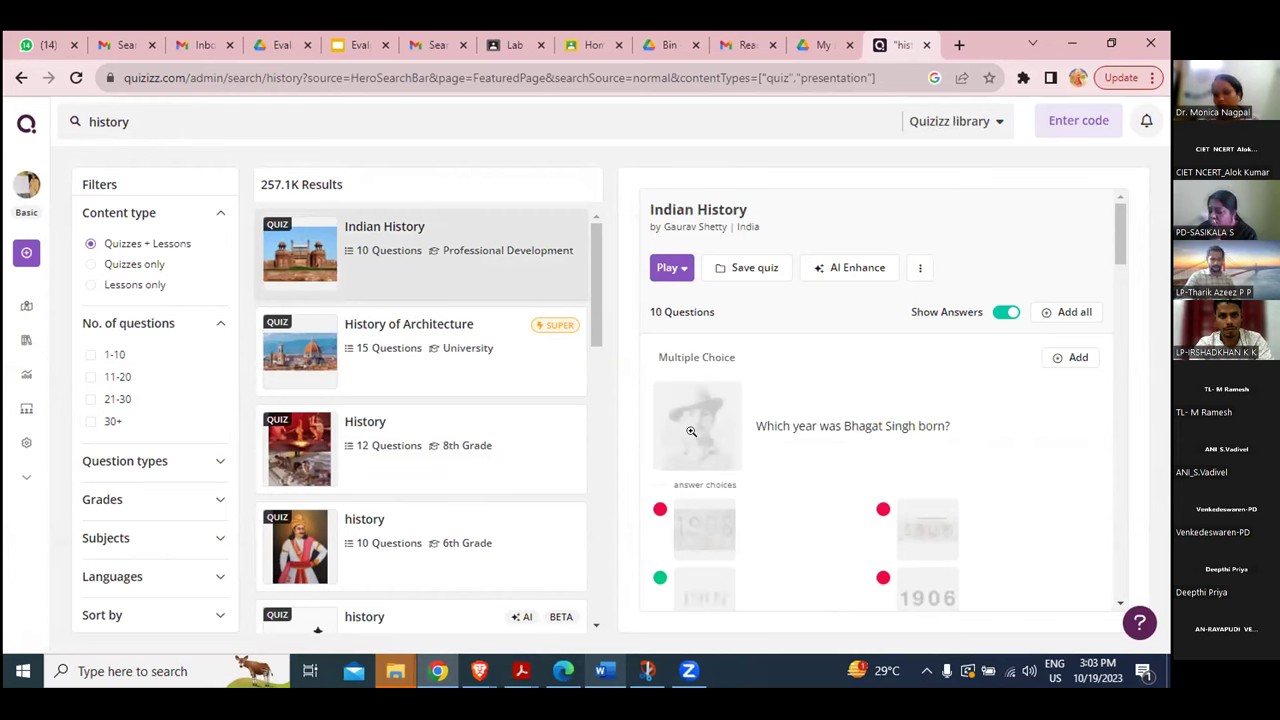
left_click(568, 326)
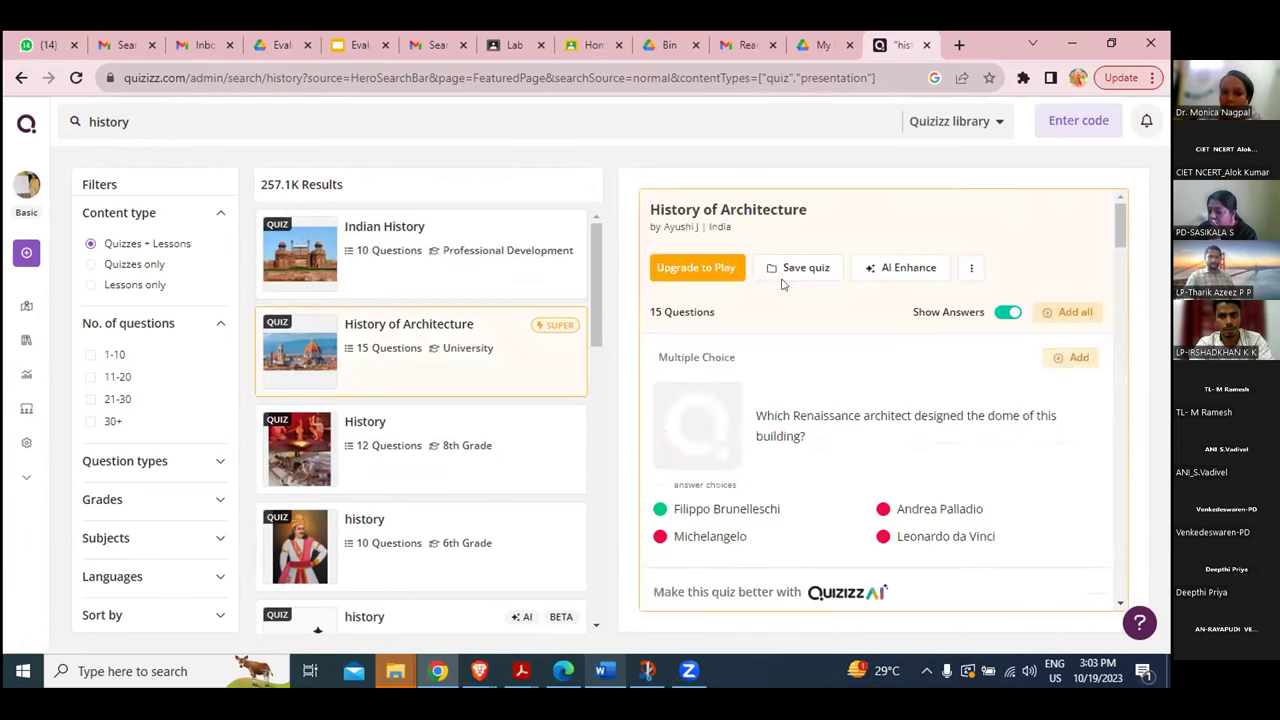
Open the full page of the Indian History quiz, look through its questions and answer choices, and return to the start.
left_click(458, 274)
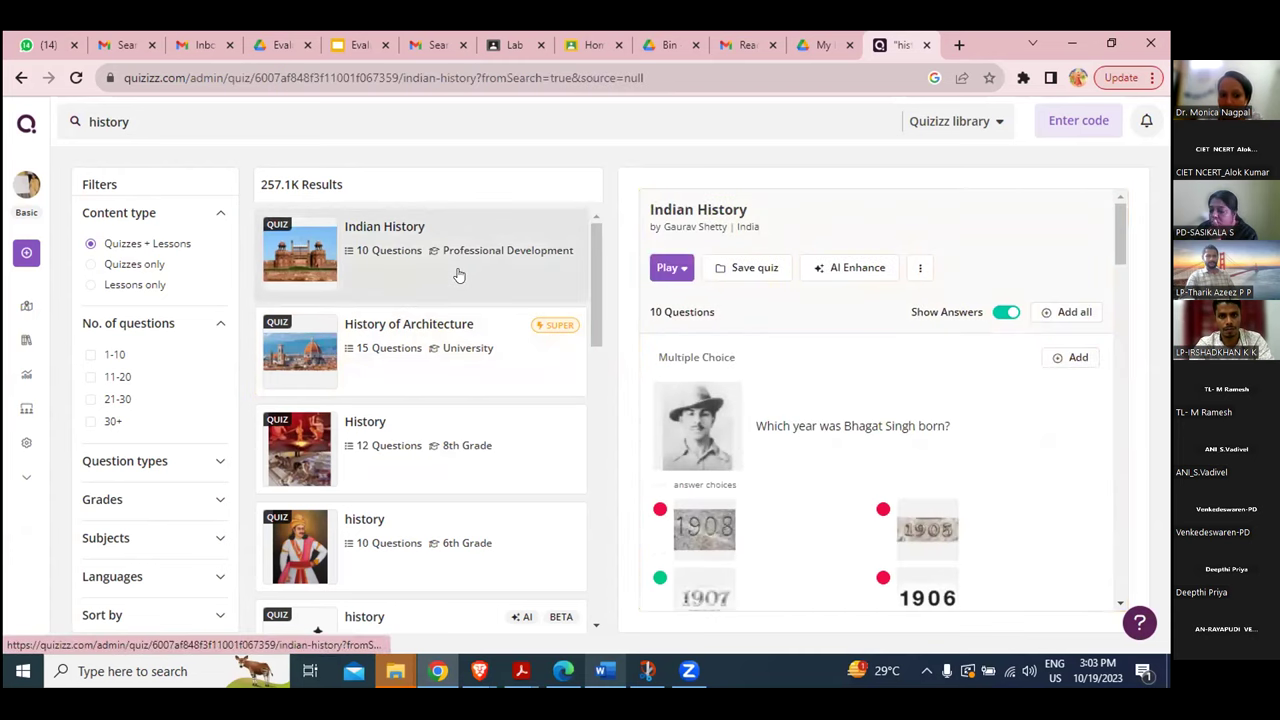
left_click(458, 274)
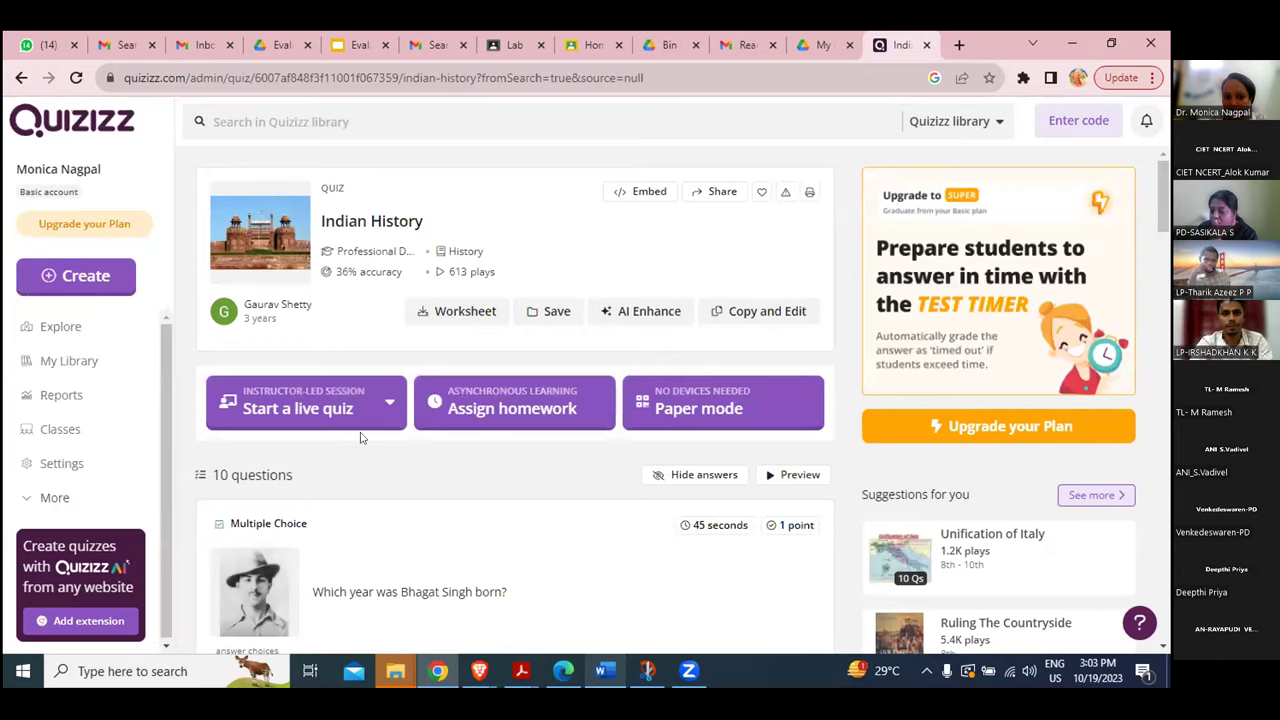
scroll(281, 492, "down", 3)
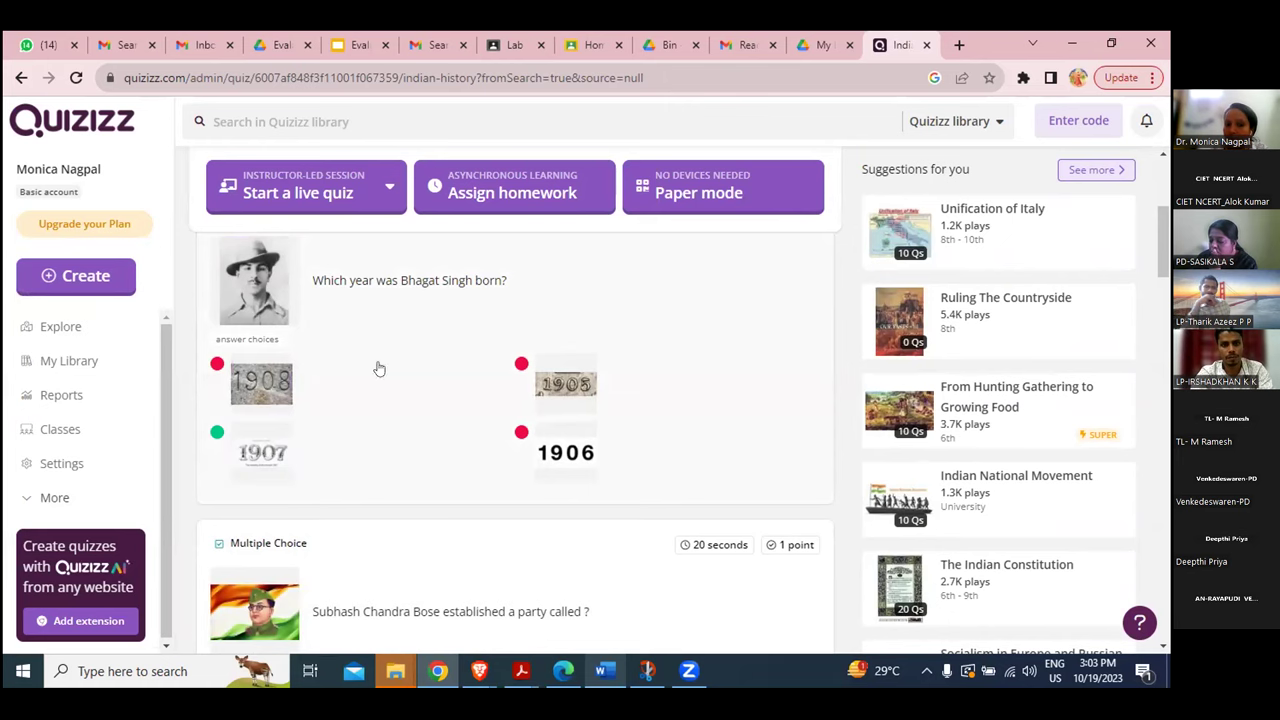
scroll(450, 354, "down", 3)
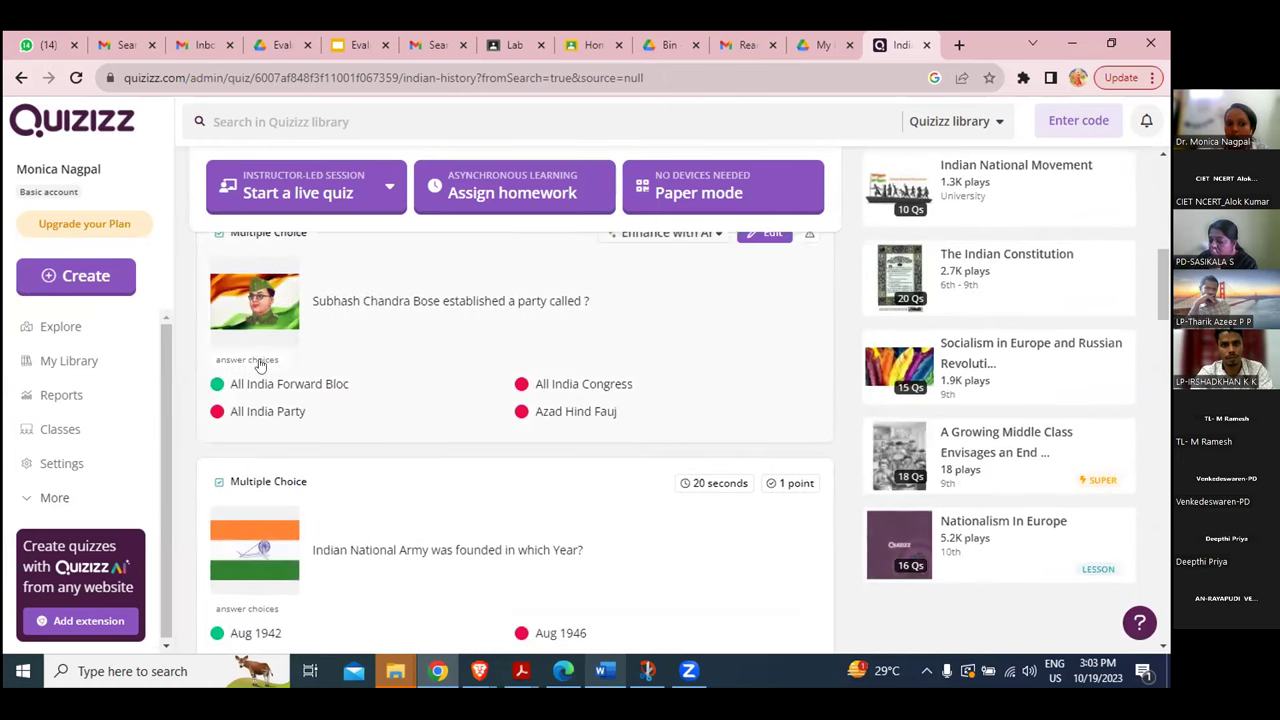
scroll(336, 453, "down", 4)
scroll(336, 453, "down", 10)
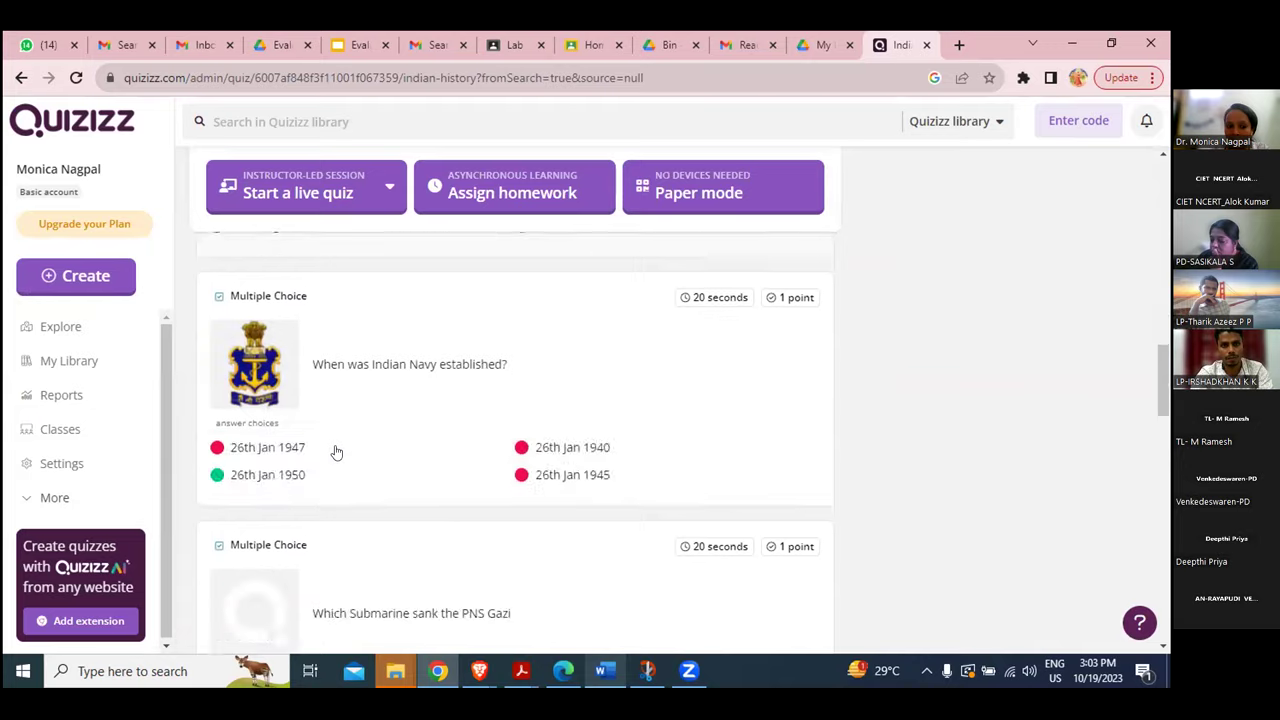
scroll(336, 453, "up", 15)
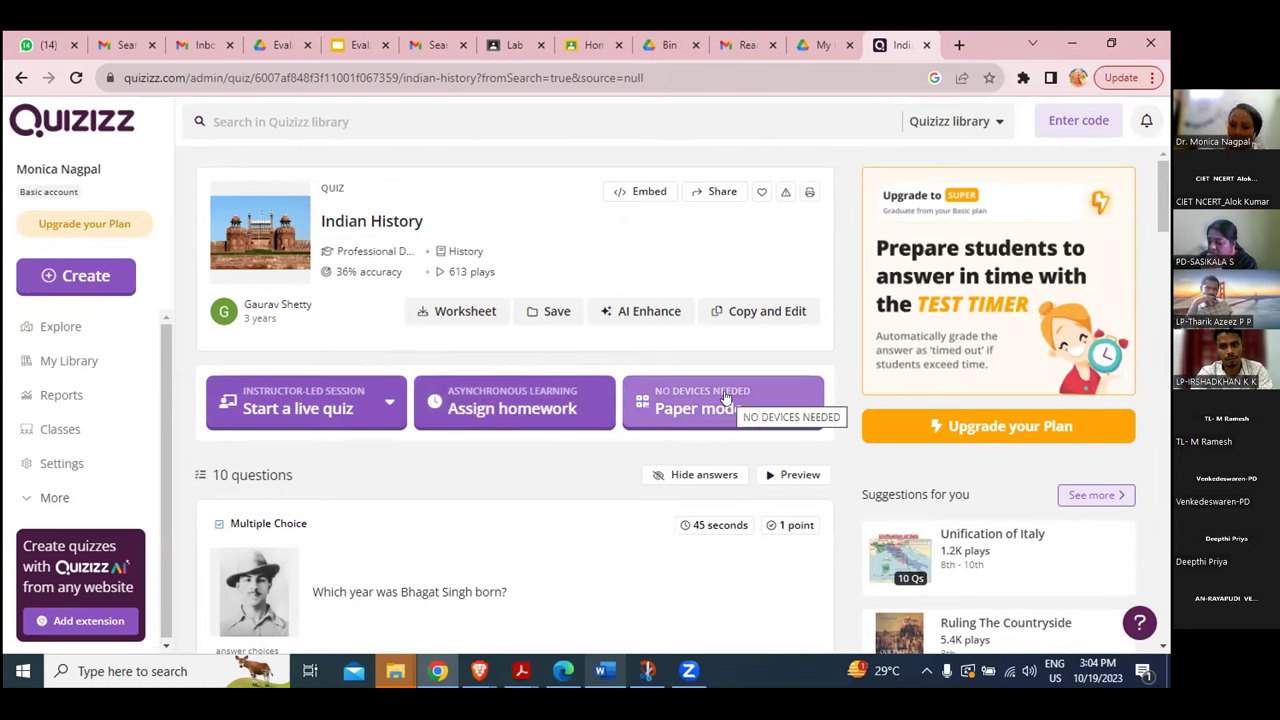
Make an editable copy of the Indian History quiz and delete its first question, about Bhagat Singh's birth year.
mouse_move(608, 318)
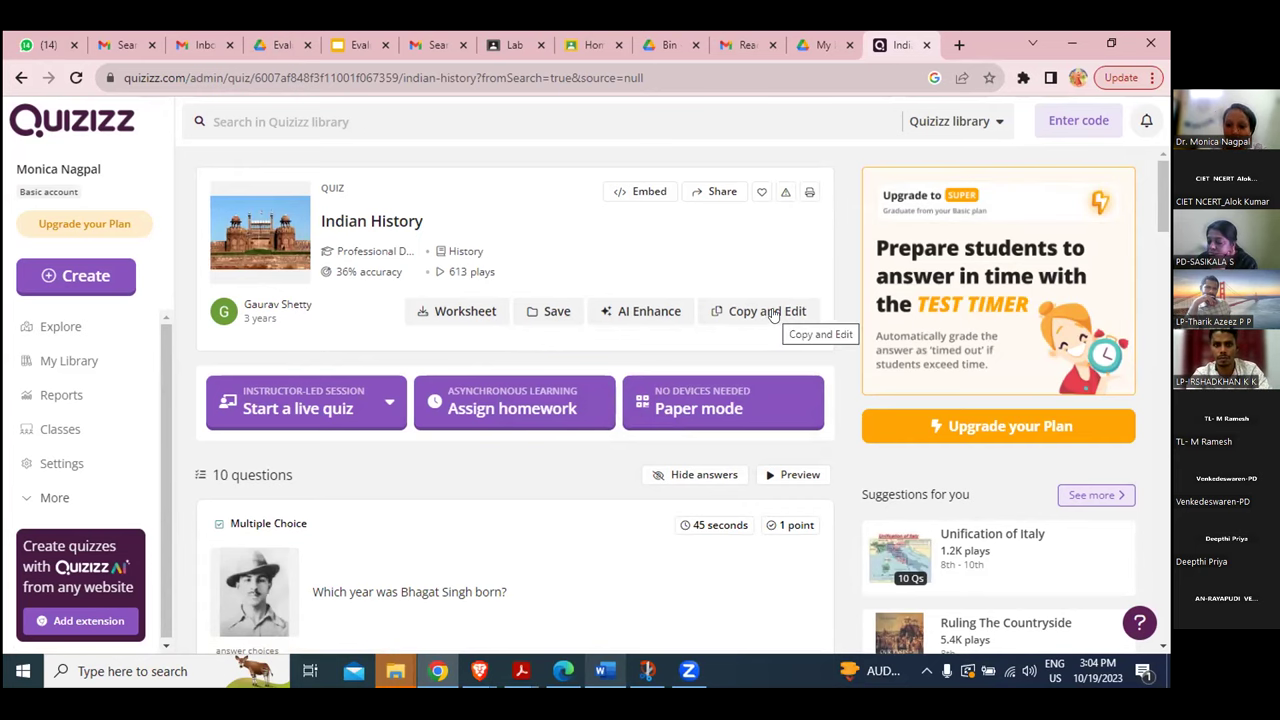
left_click(772, 312)
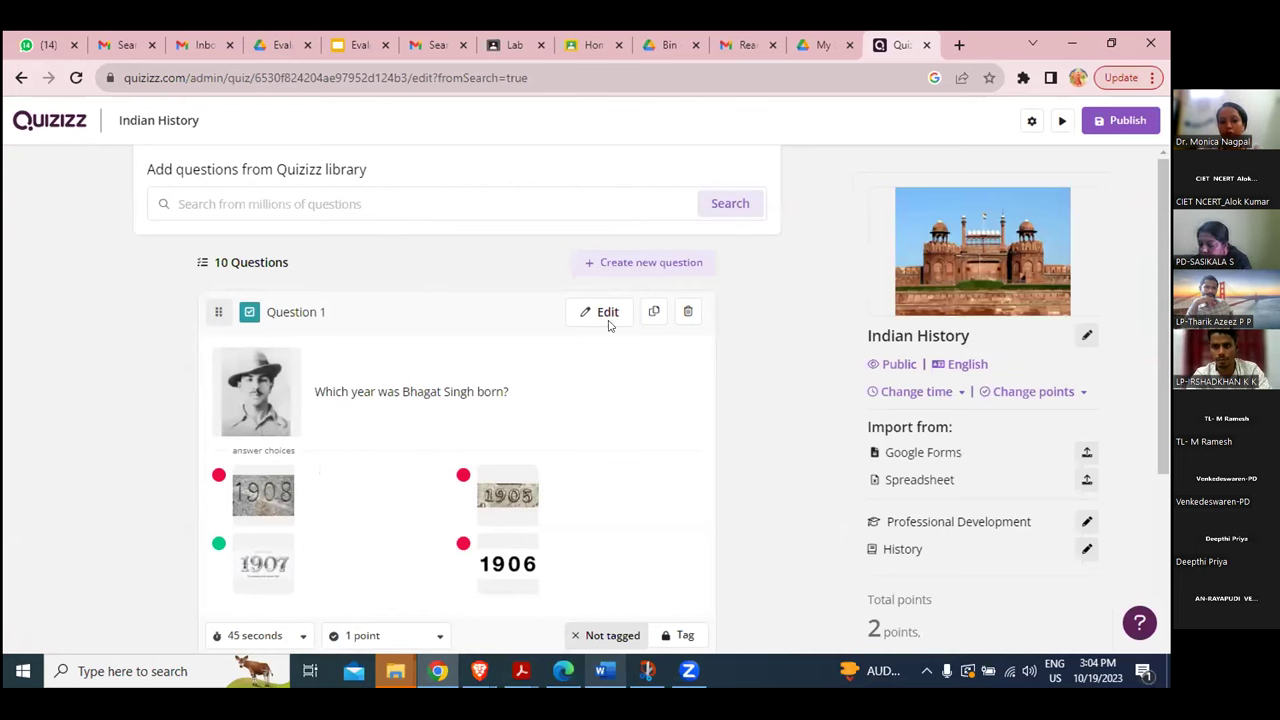
left_click(687, 314)
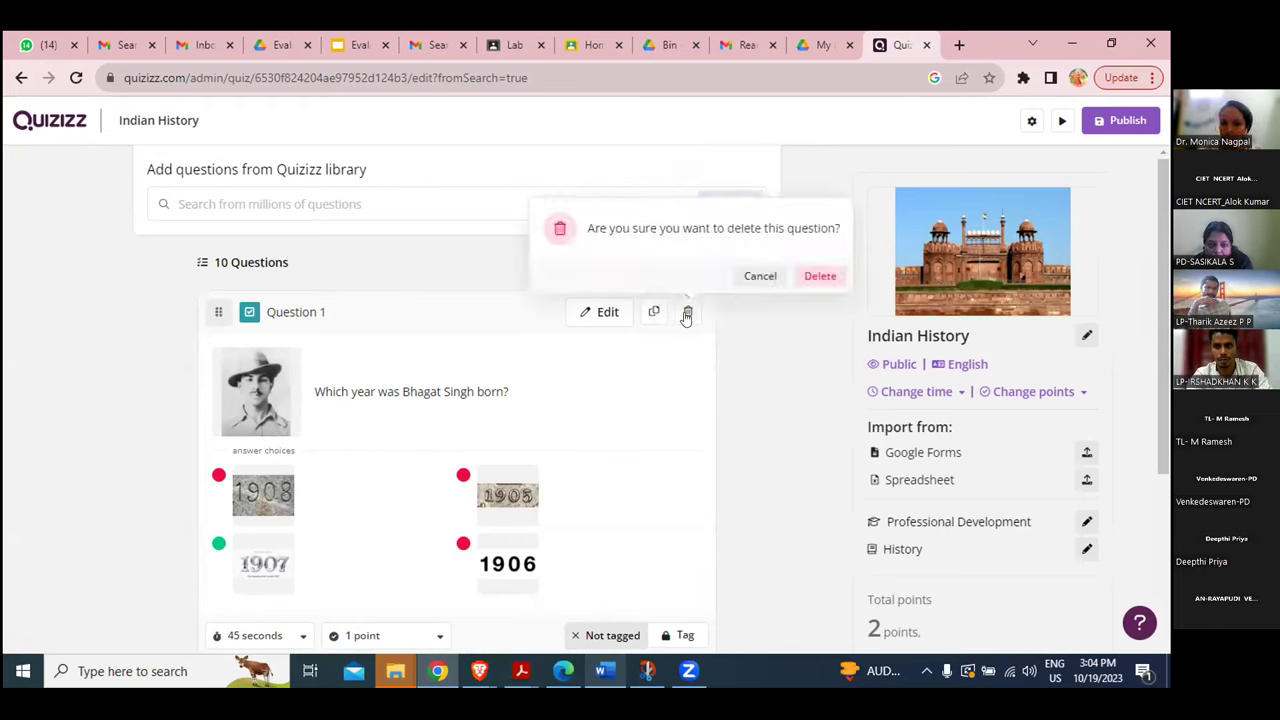
left_click(819, 276)
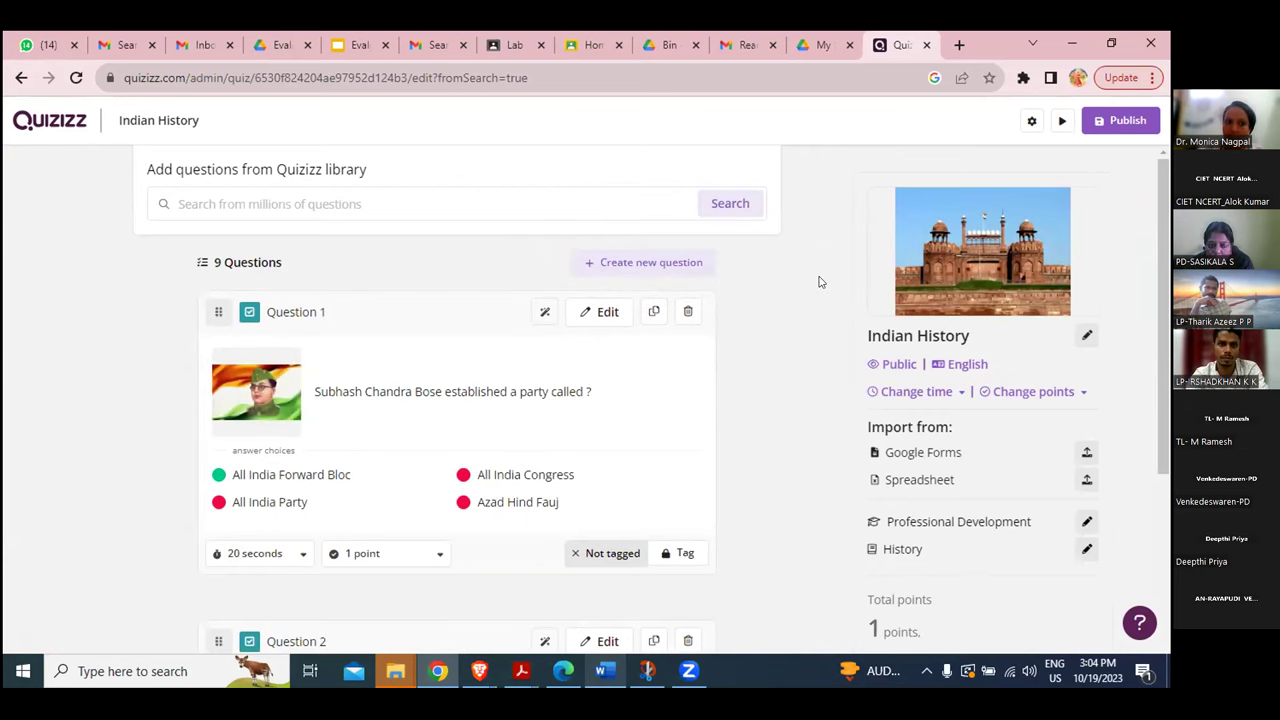
Start creating a new question in the copied quiz and review the available question types.
scroll(642, 208, "down", 3)
scroll(640, 206, "up", 3)
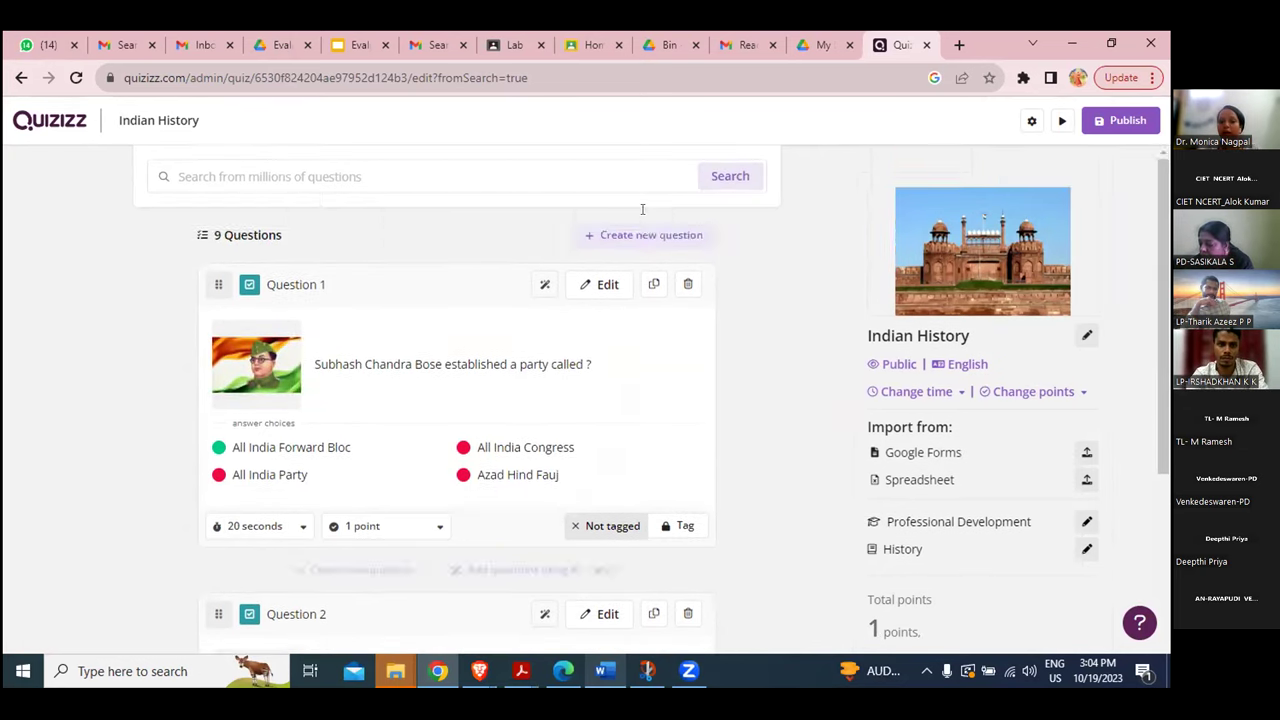
scroll(645, 245, "up", 1)
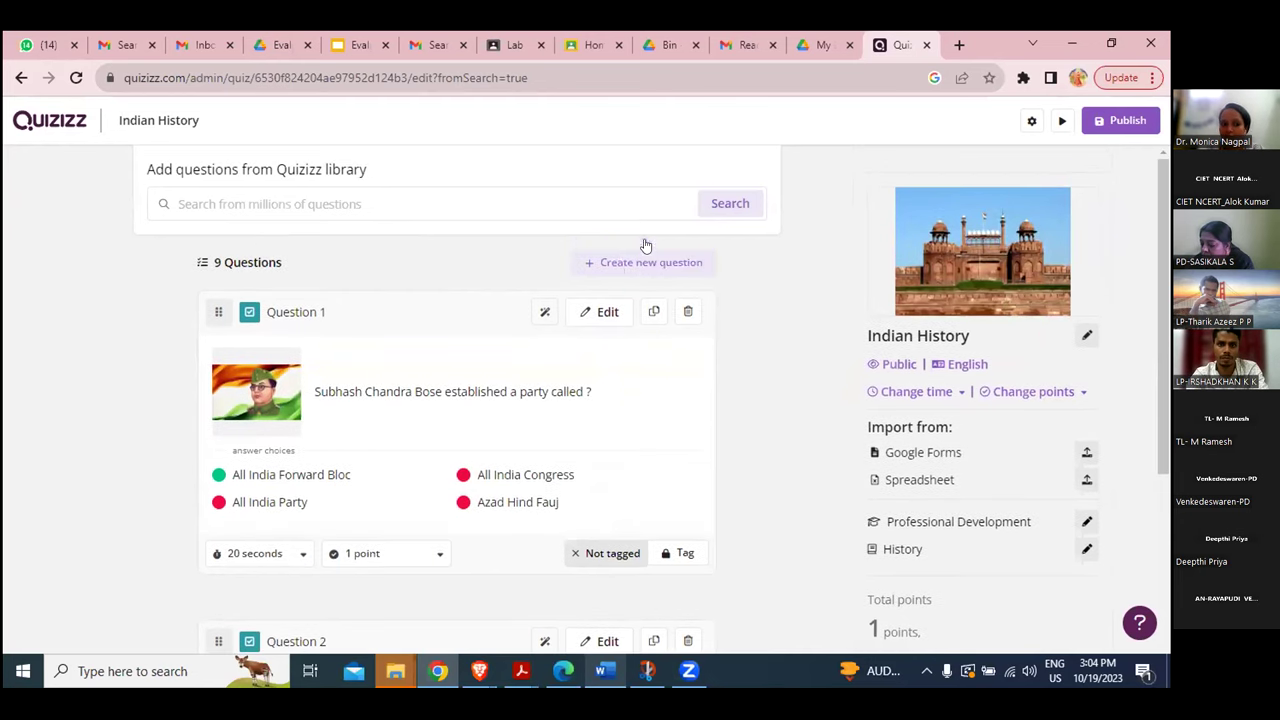
left_click(650, 263)
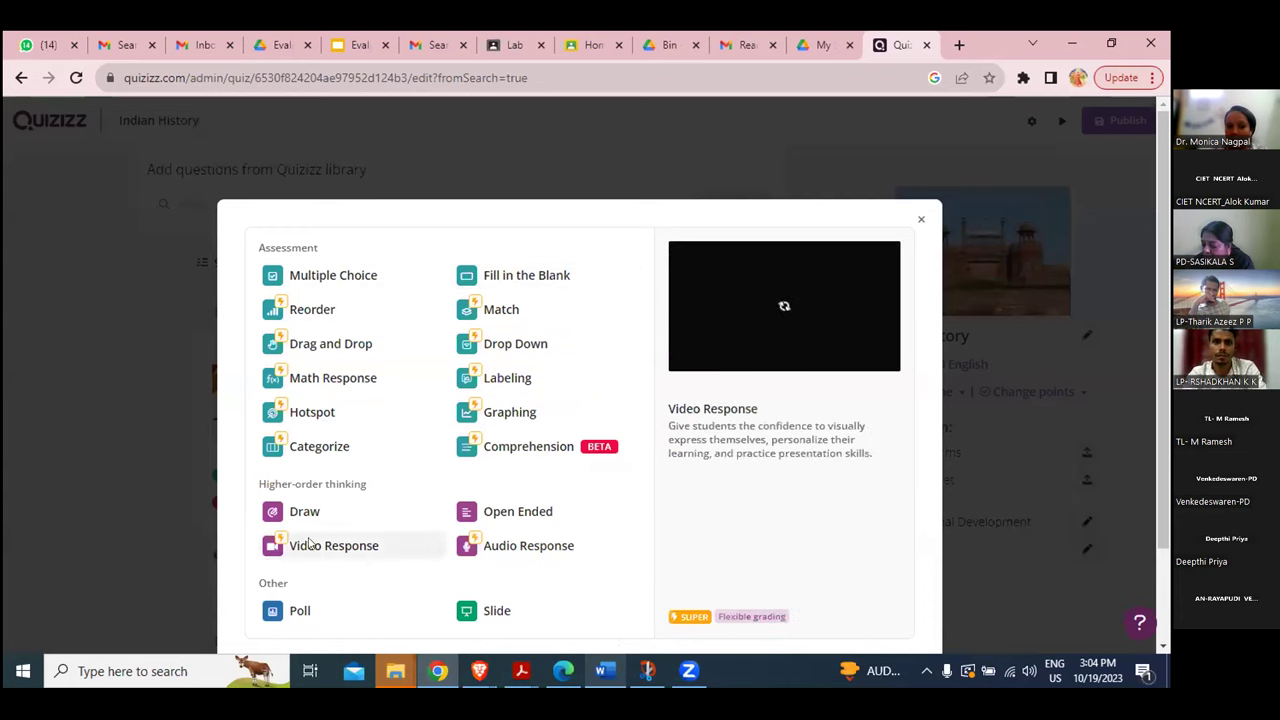
scroll(528, 515, "down", 1)
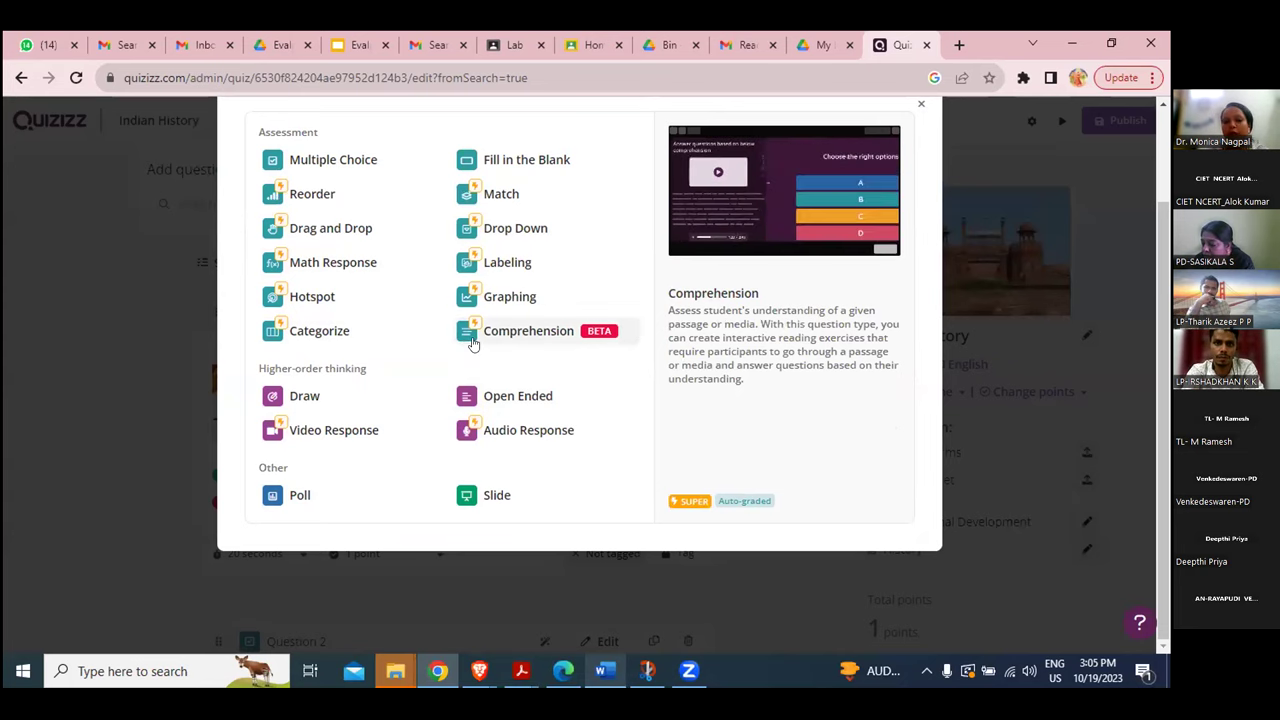
scroll(465, 346, "up", 1)
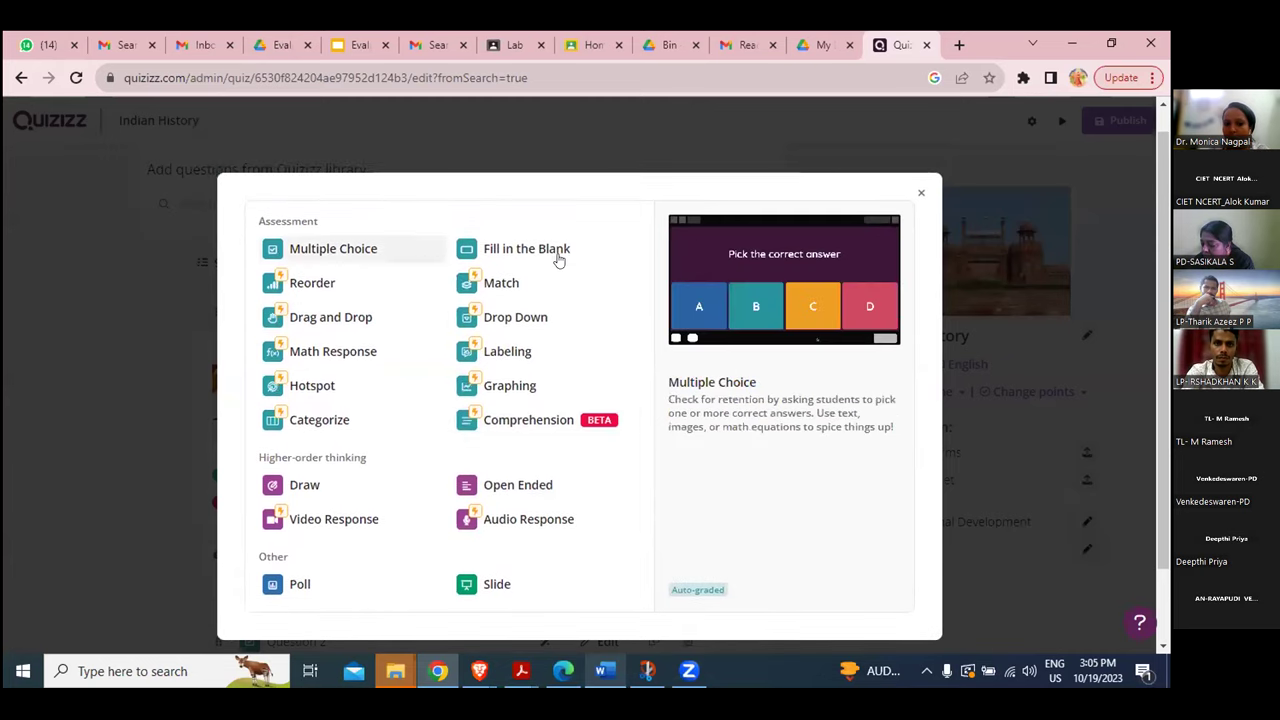
Choose the Multiple Choice question type, dismiss the editor introduction, and examine the blank question and answer option fields.
left_click(339, 248)
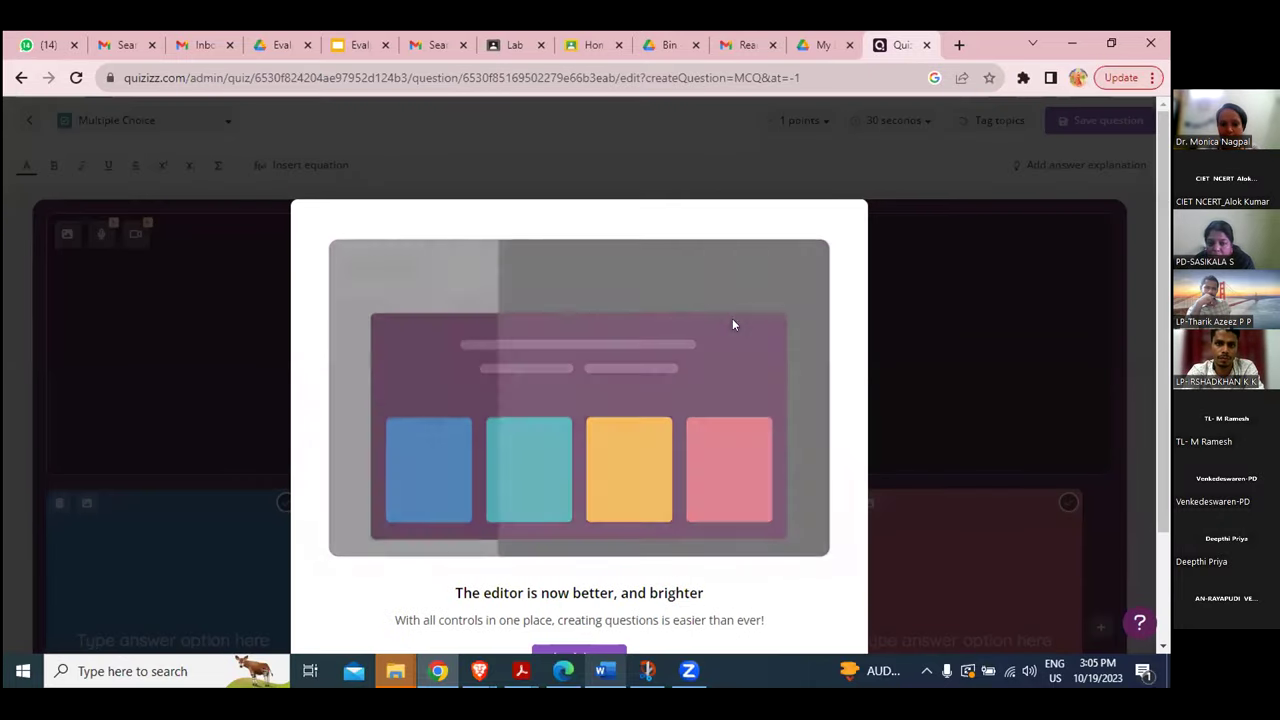
scroll(661, 443, "down", 2)
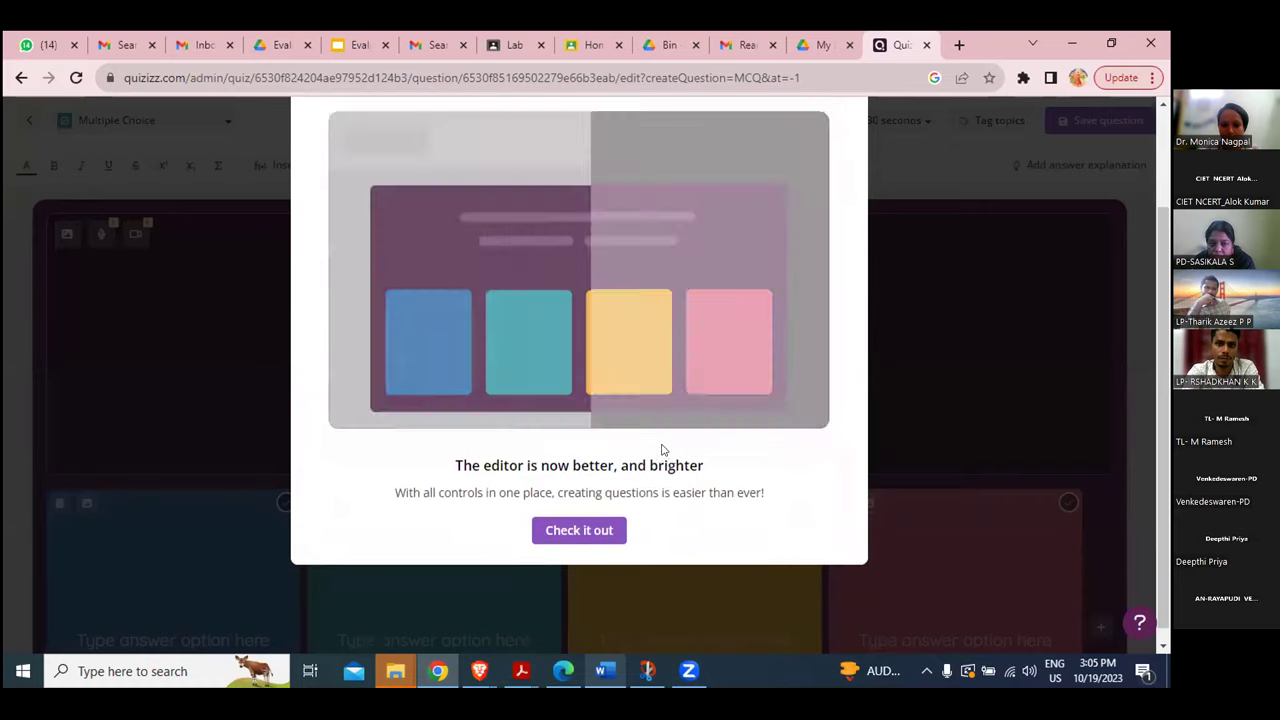
scroll(681, 301, "up", 1)
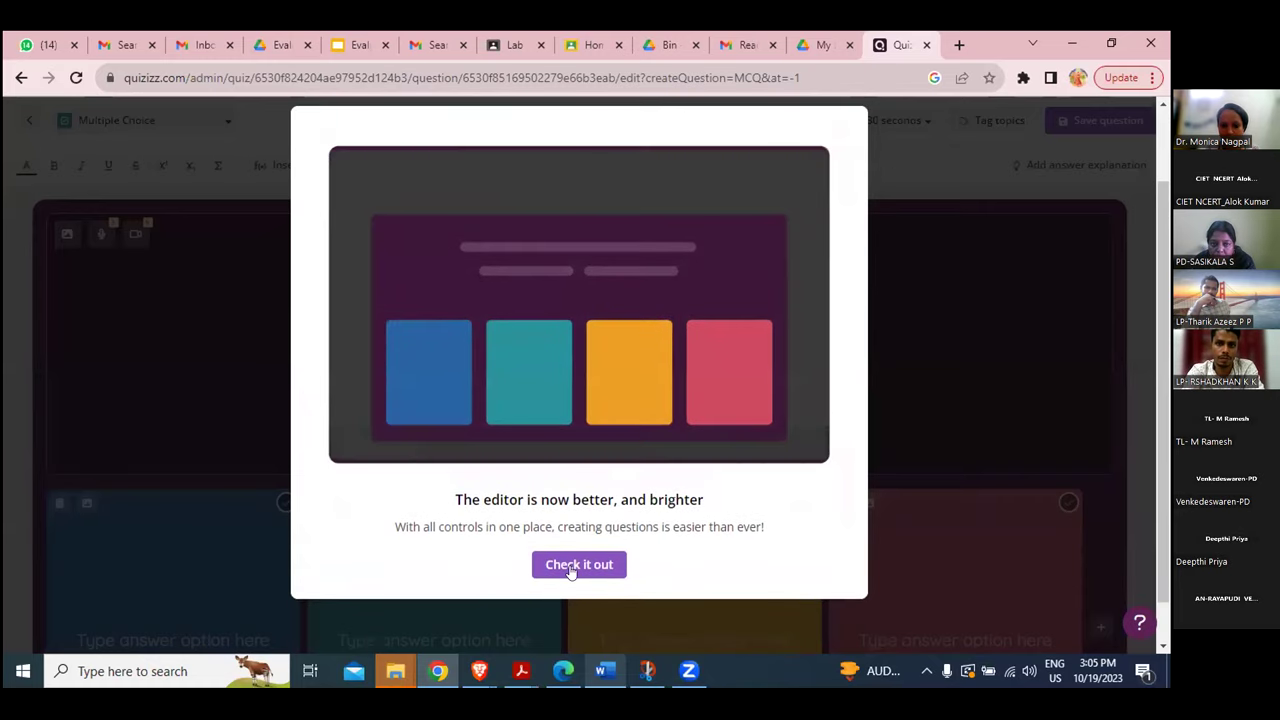
left_click(572, 568)
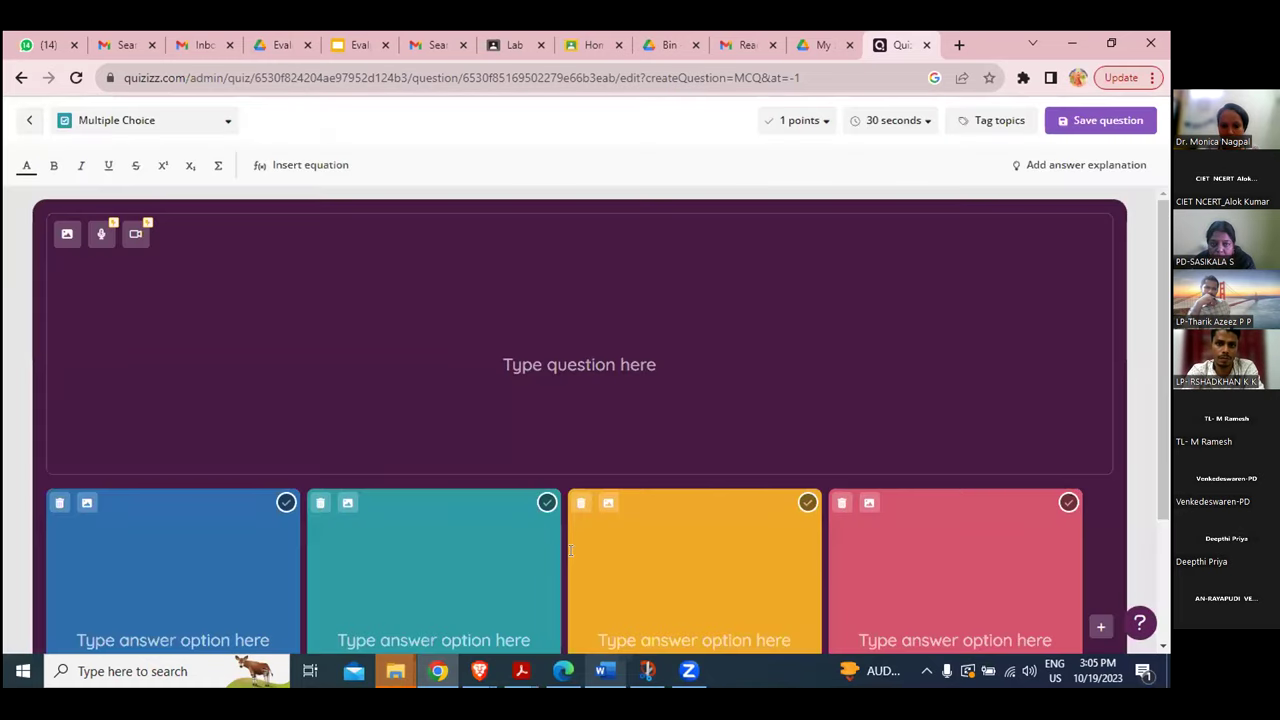
left_click(550, 382)
scroll(550, 382, "down", 2)
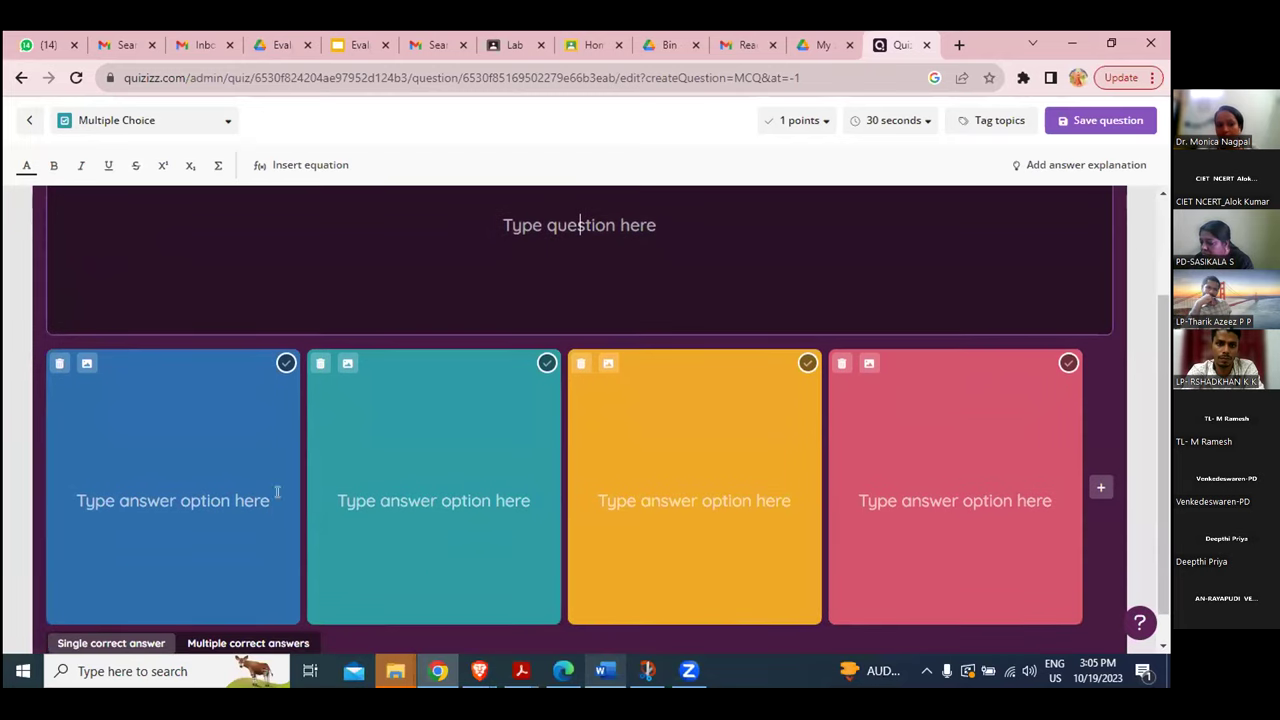
scroll(604, 427, "down", 1)
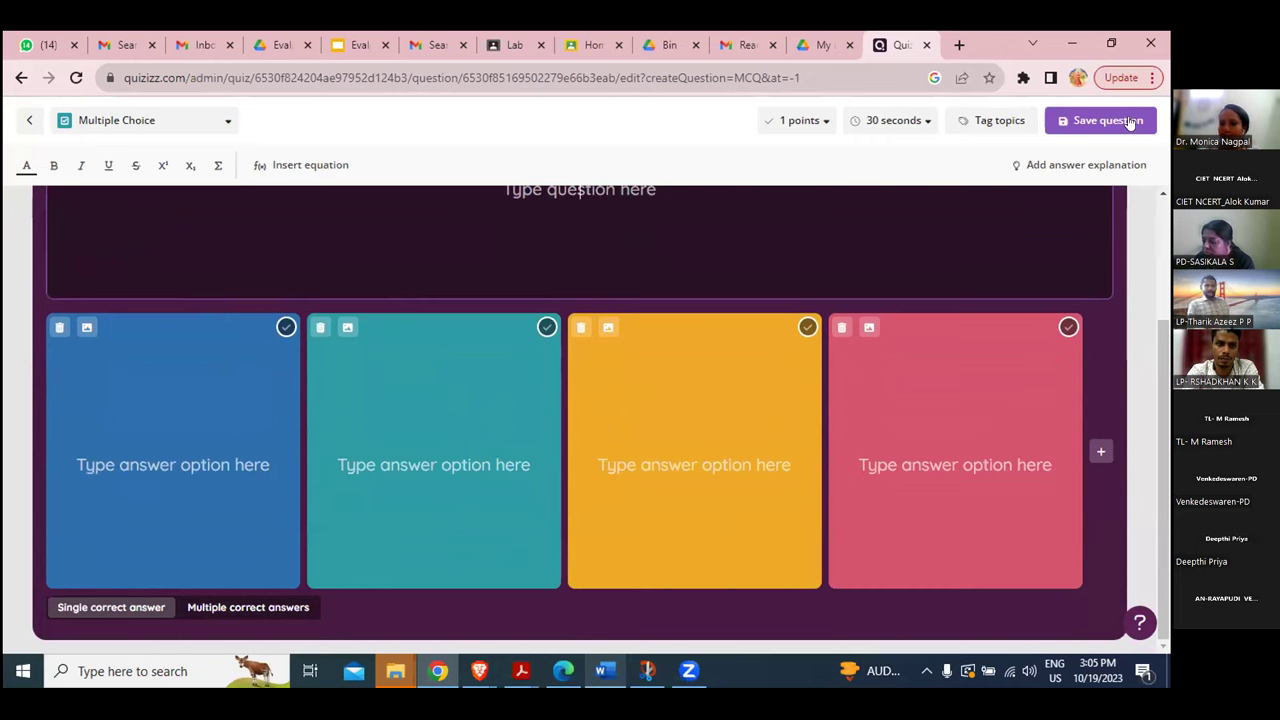
Review the time limit and points choices for the new question without changing either setting.
left_click(926, 121)
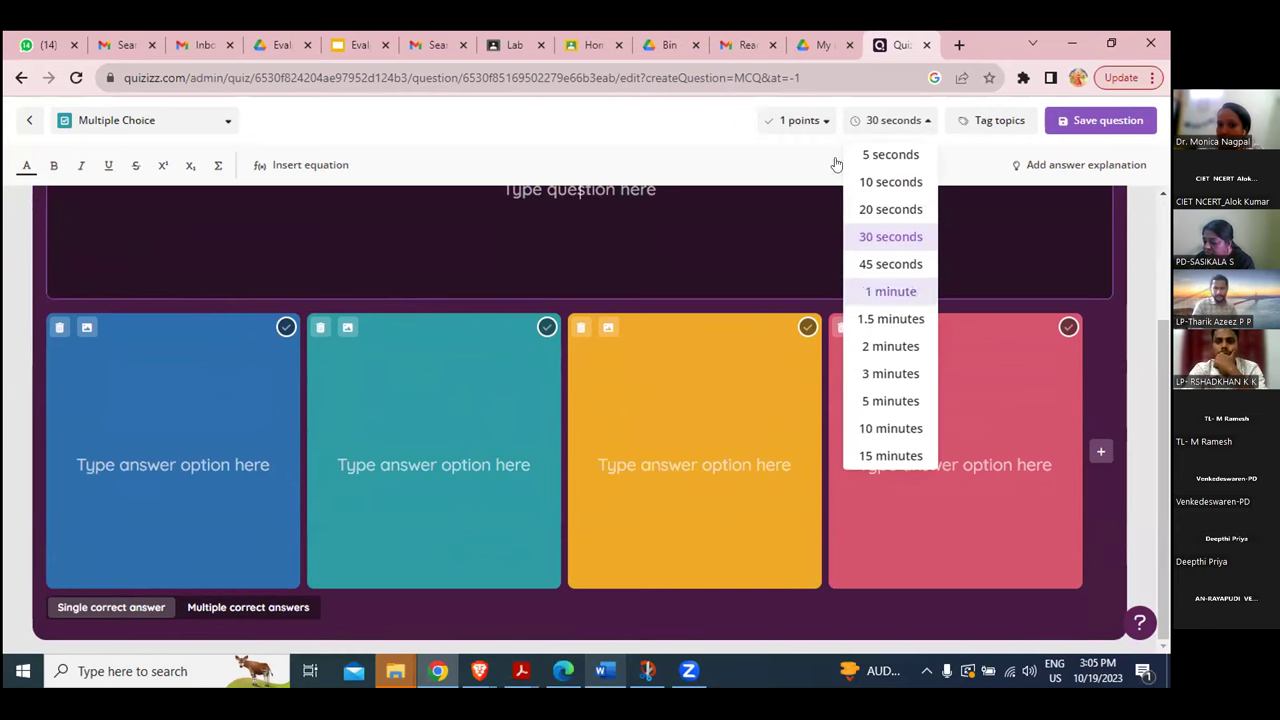
left_click(820, 121)
left_click(820, 121)
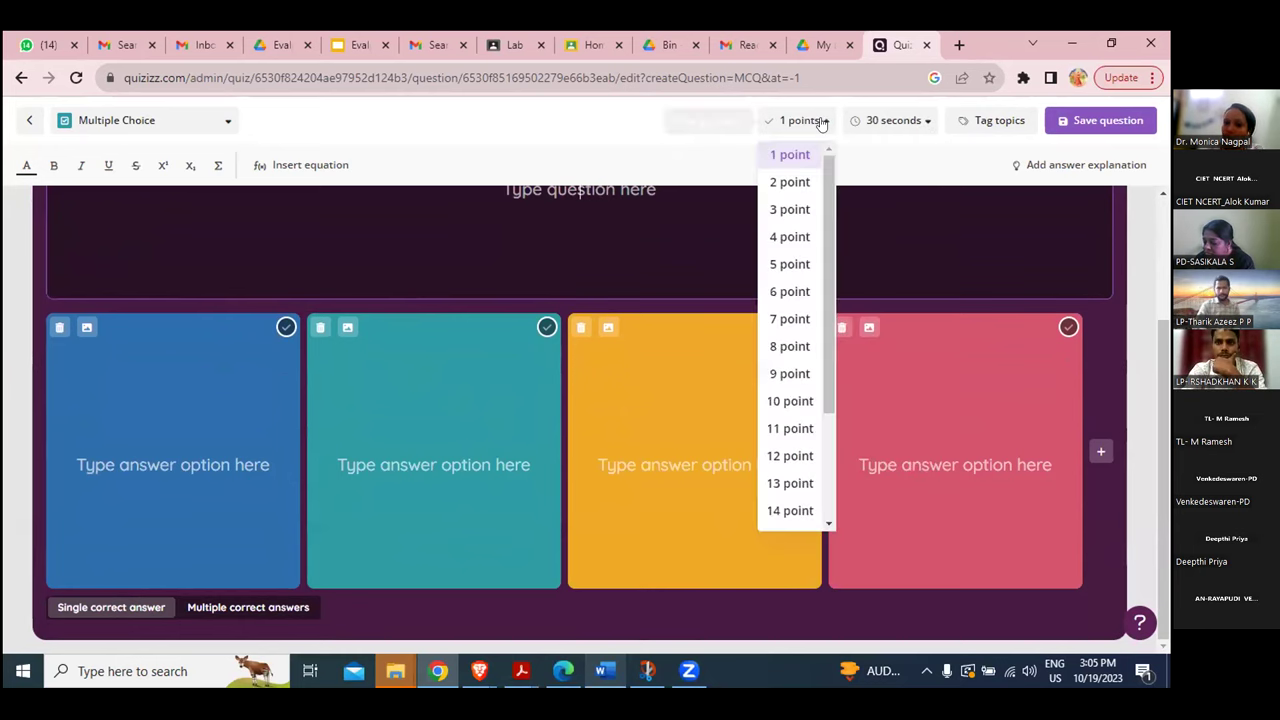
left_click(724, 134)
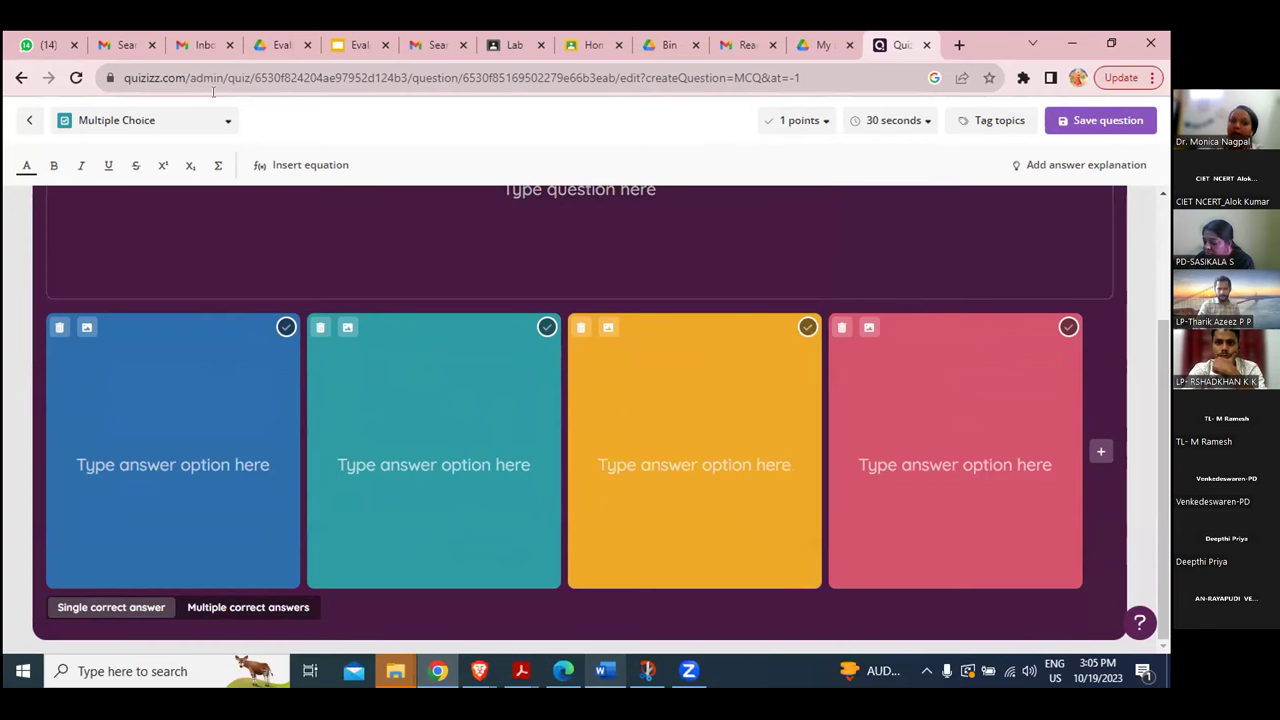
Leave the question editor without saving and go back to the original Indian History quiz page.
left_click(29, 122)
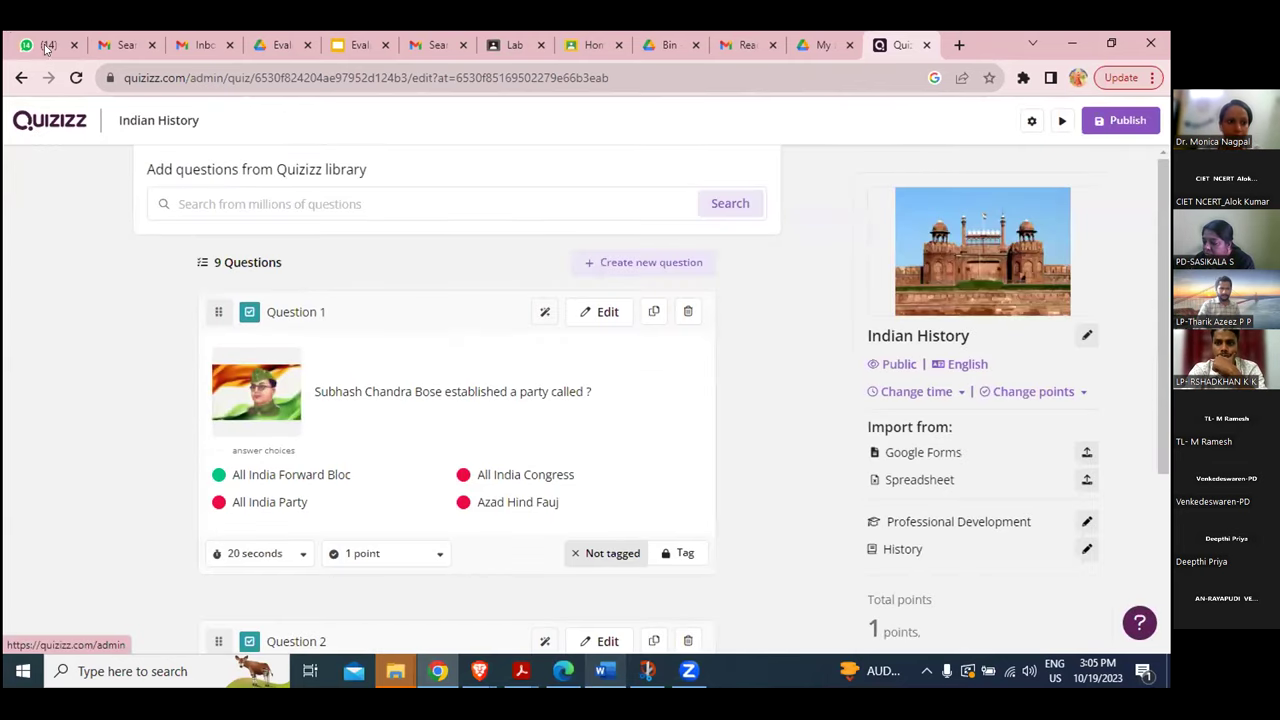
left_click(21, 77)
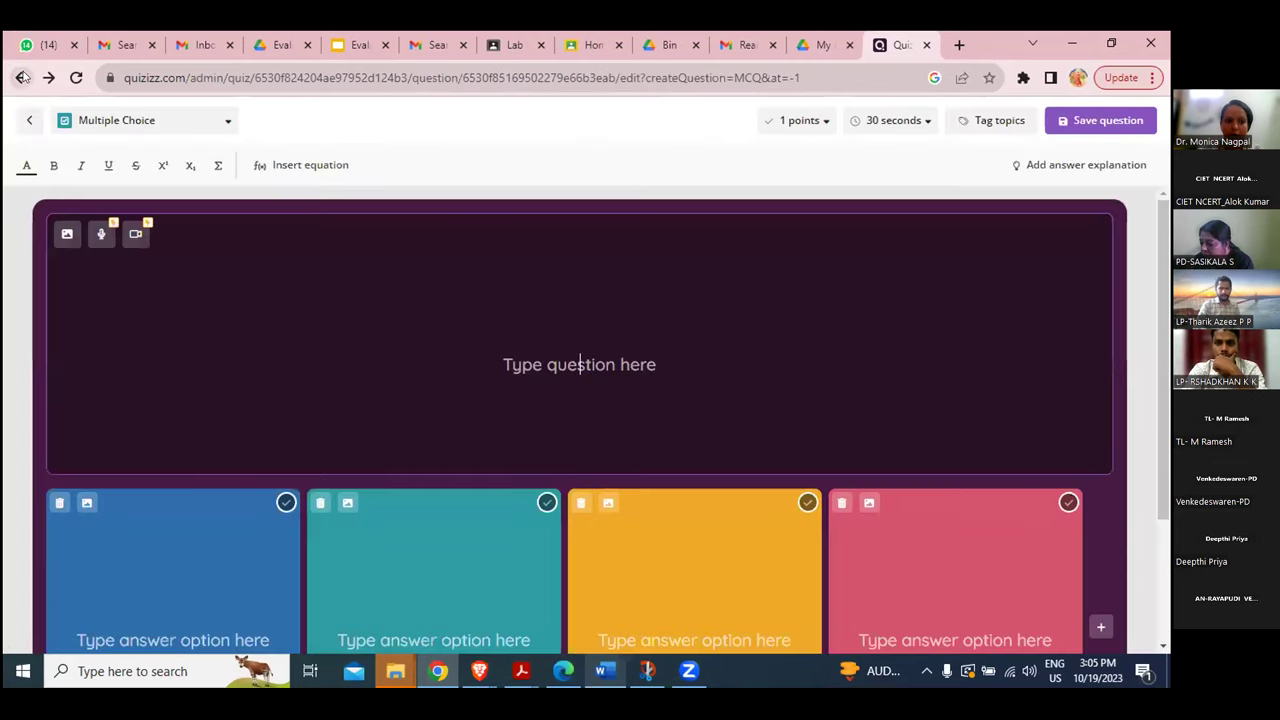
left_click(14, 89)
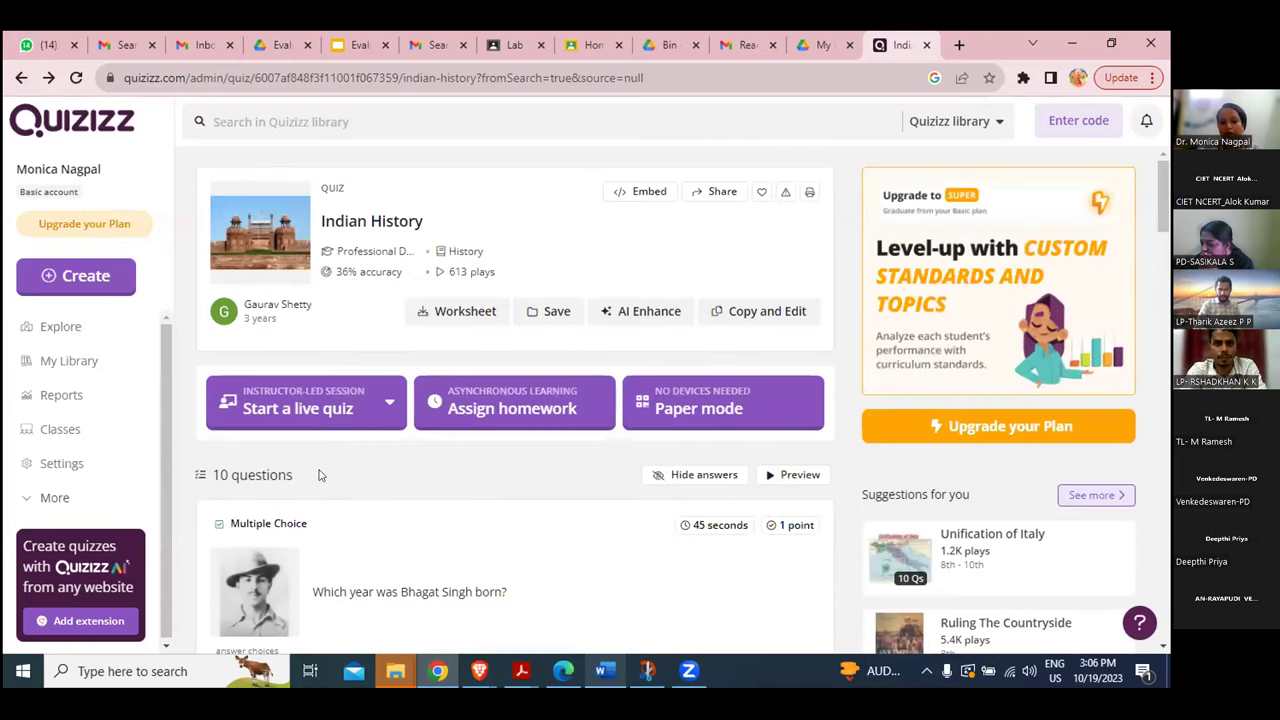
Launch the Indian History quiz as an instructor-led live session in Classic mode and continue to its join page.
left_click(325, 395)
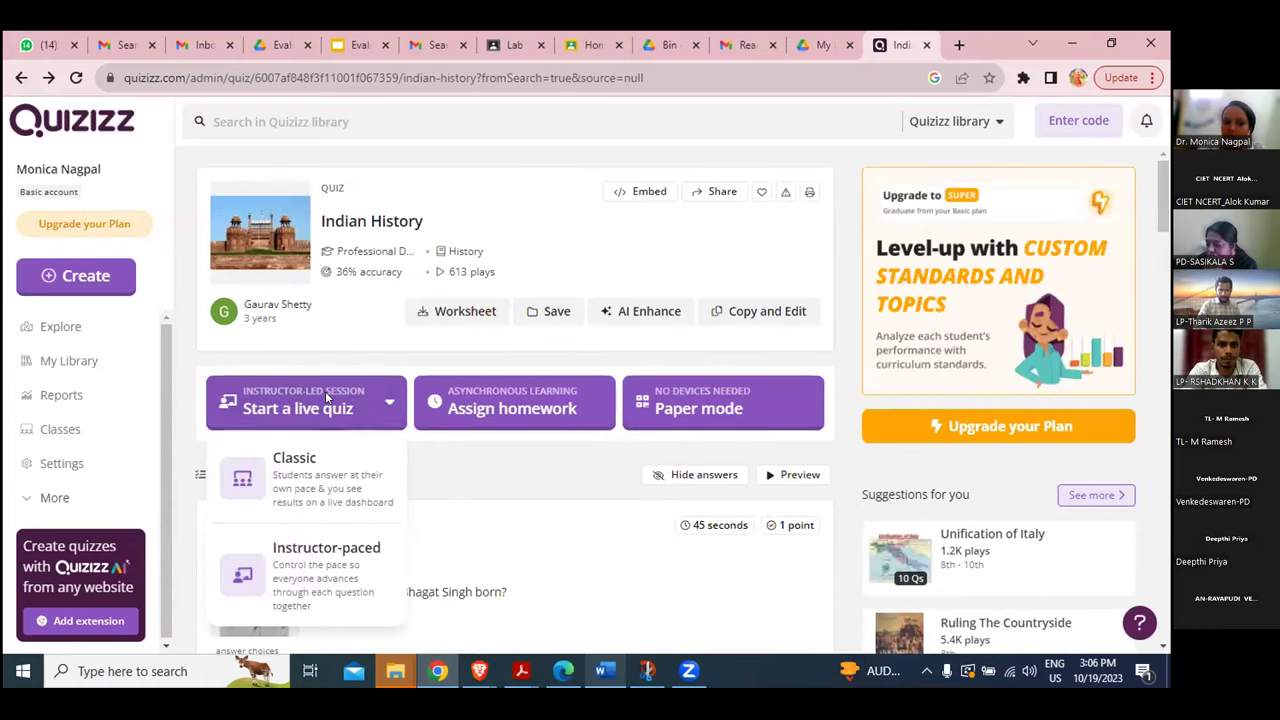
left_click(326, 506)
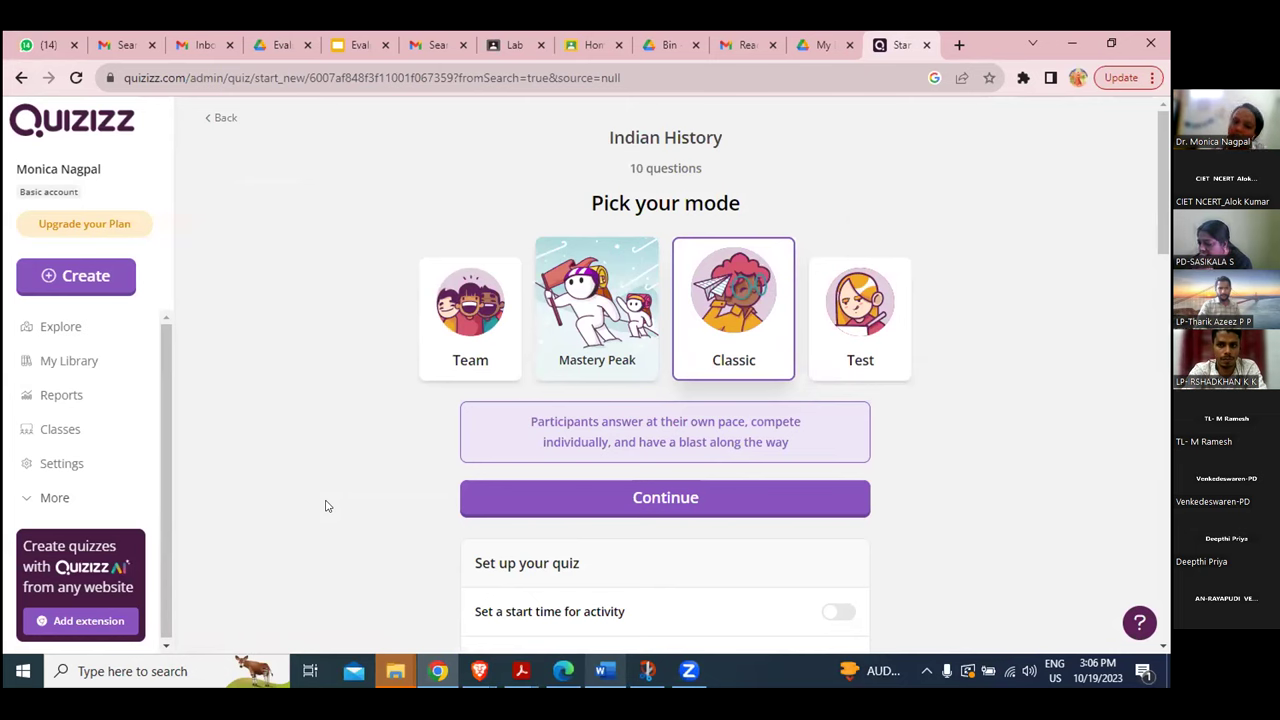
left_click(660, 500)
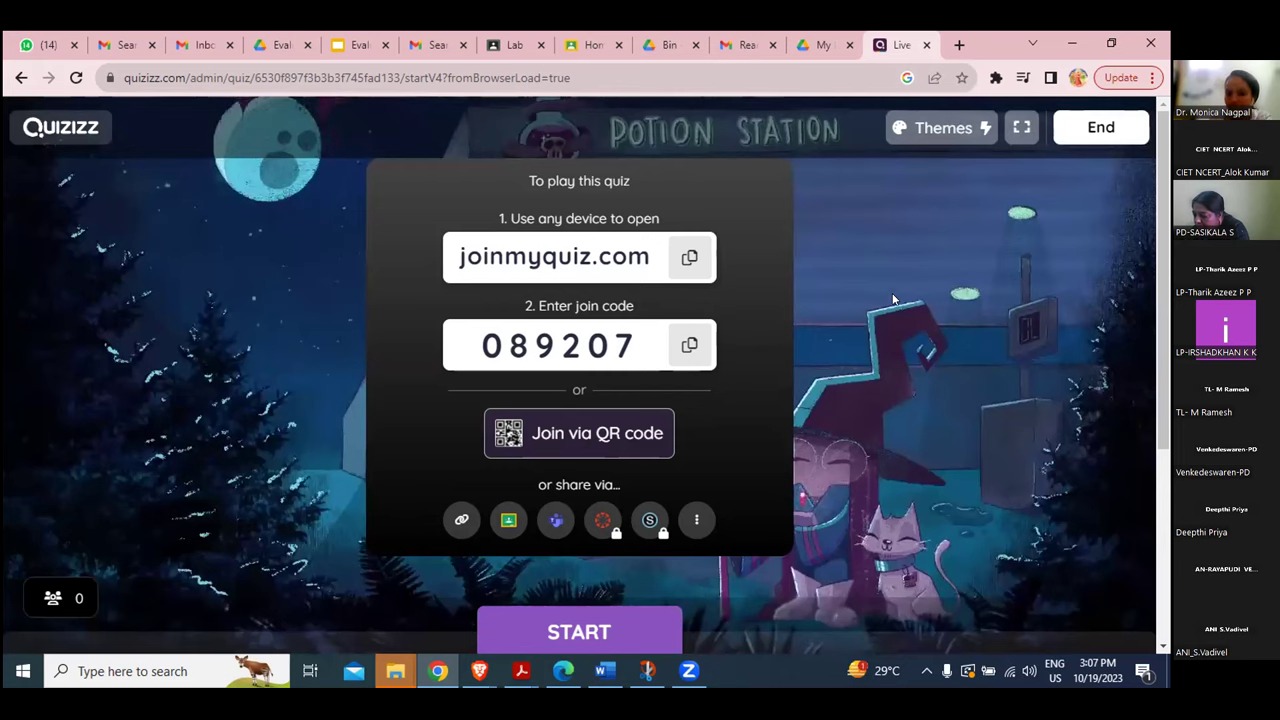
Display the QR code for participants to join, close it, and start the live Indian History quiz.
left_click(598, 437)
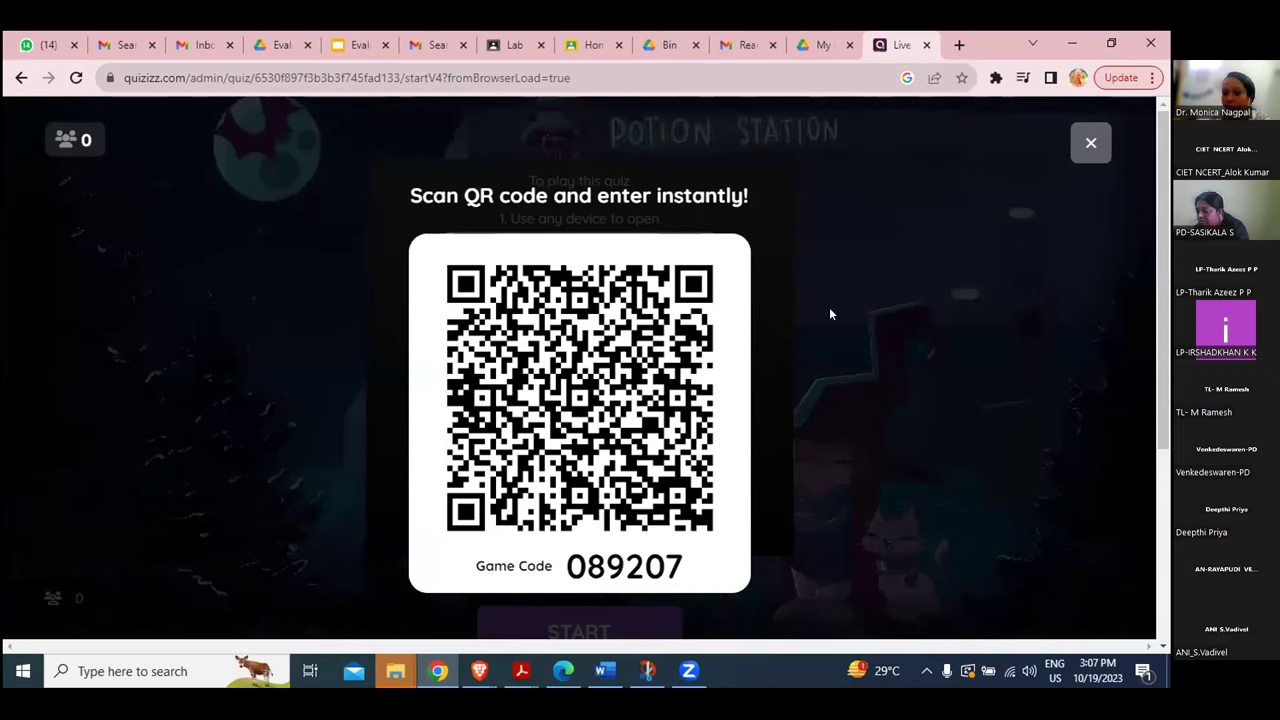
left_click(1084, 146)
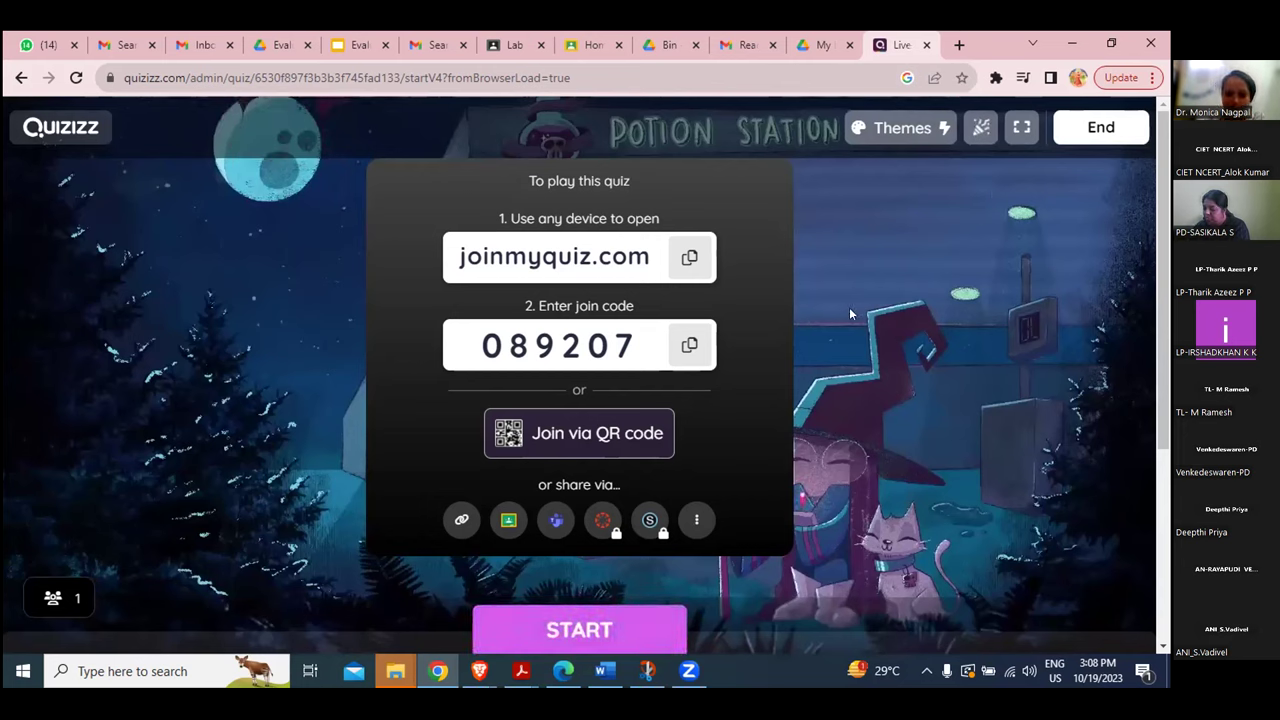
scroll(736, 407, "down", 2)
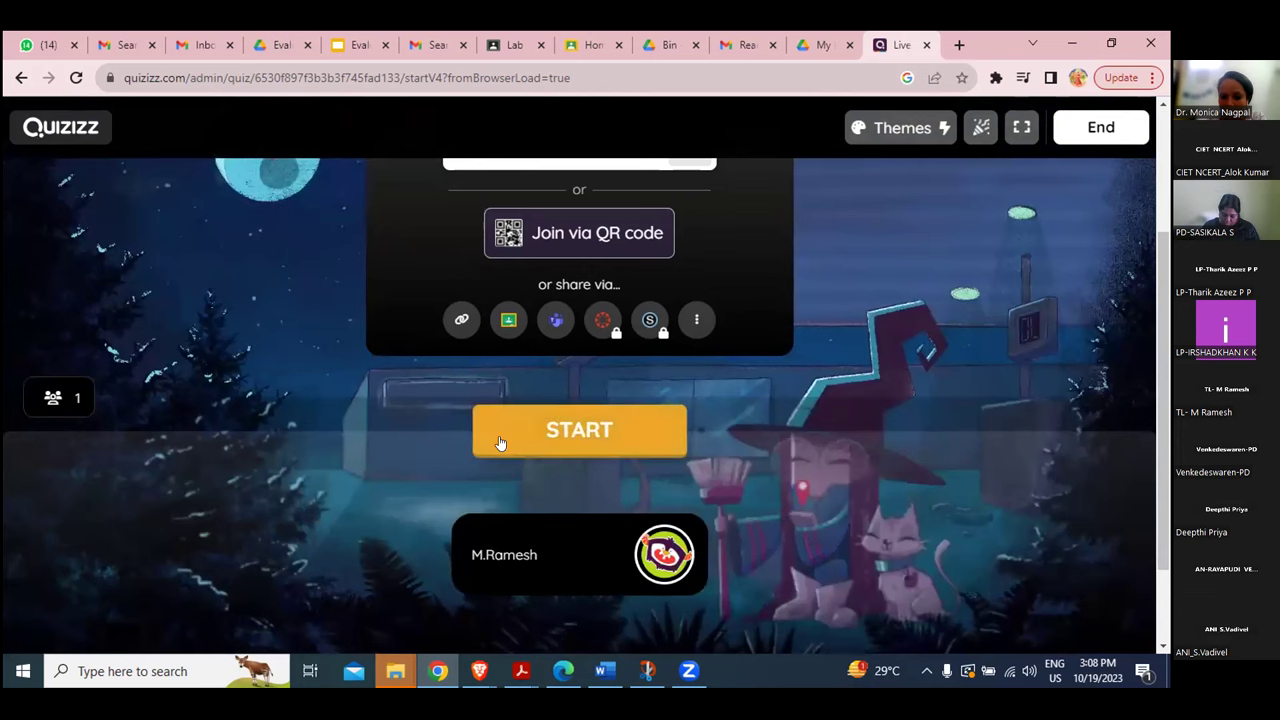
scroll(597, 496, "down", 1)
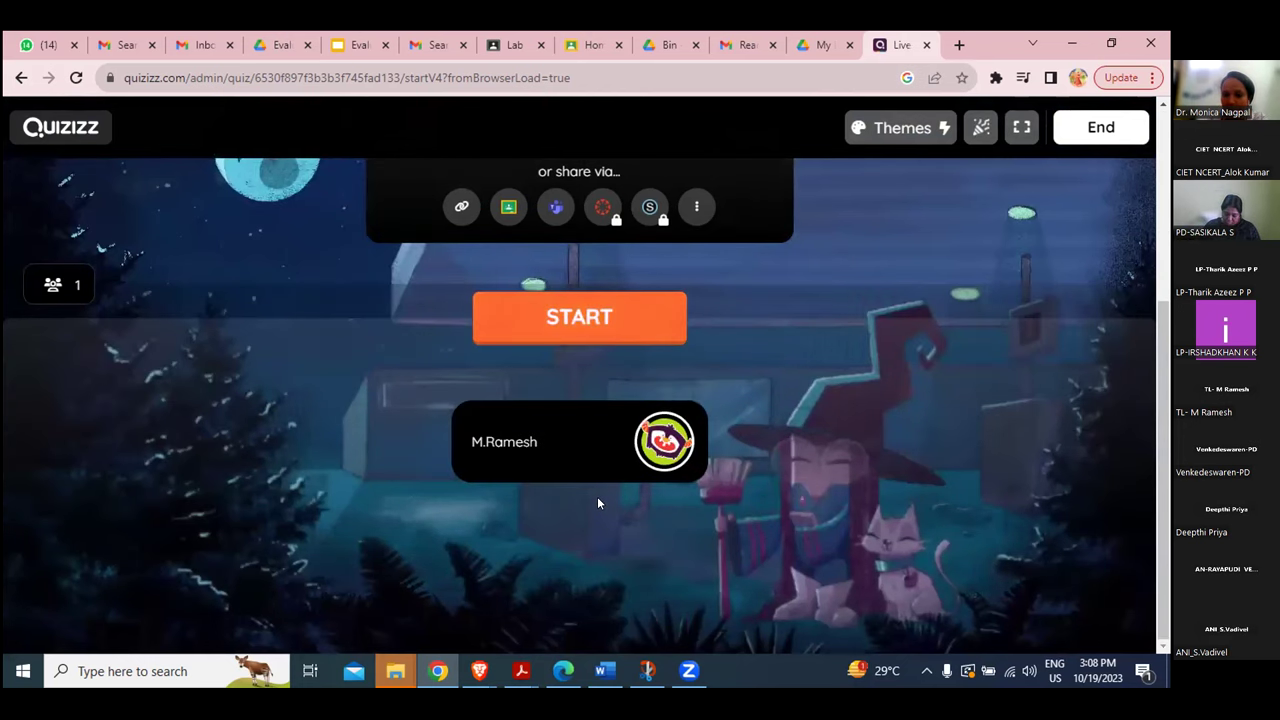
scroll(597, 496, "up", 2)
scroll(598, 503, "down", 2)
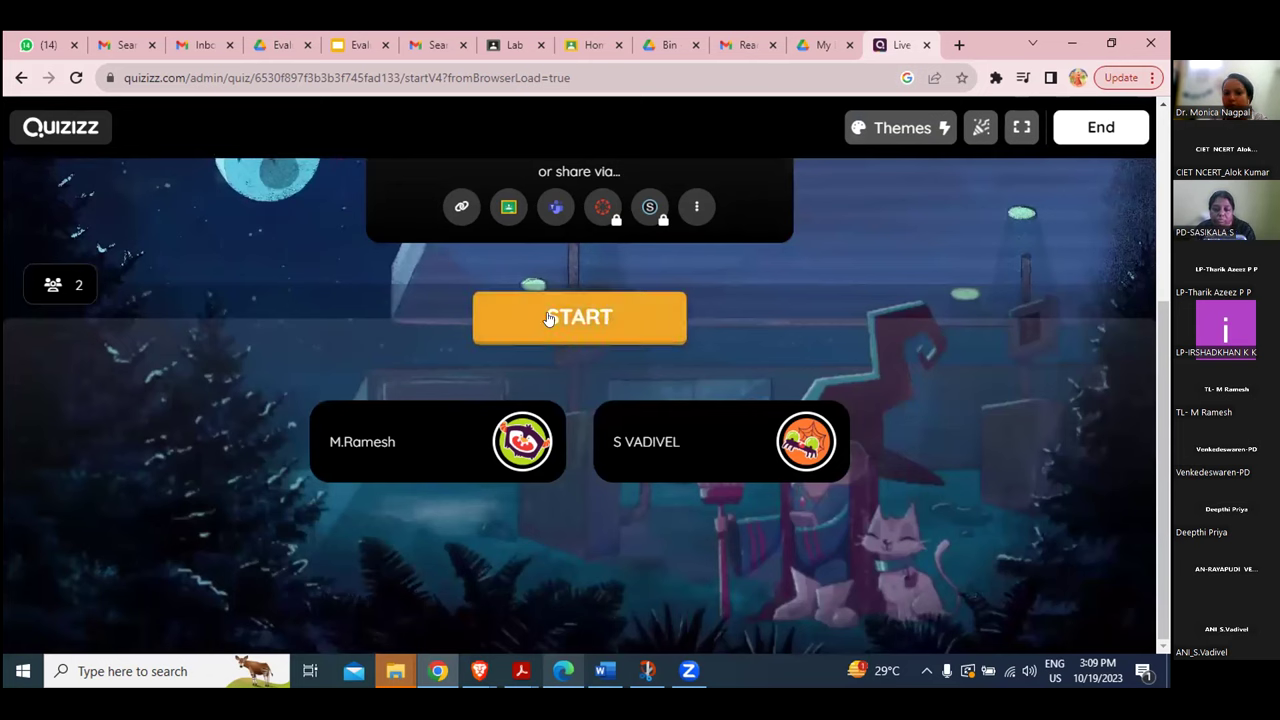
left_click(596, 318)
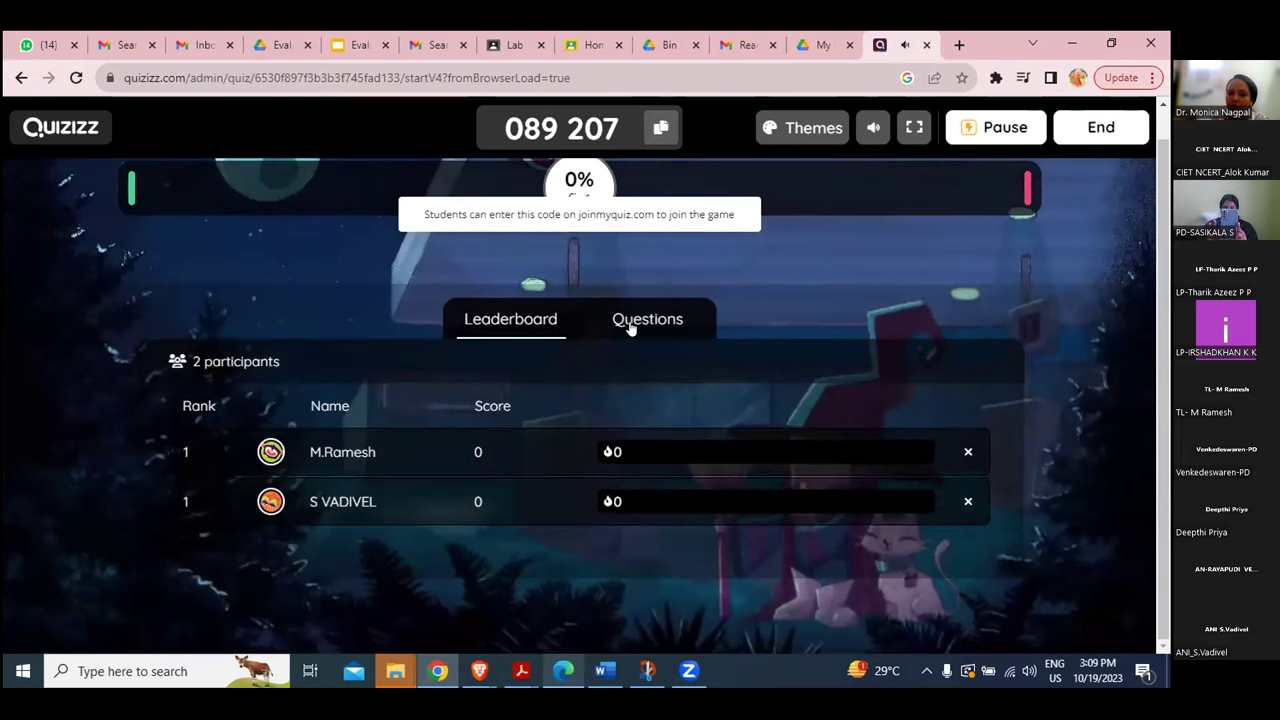
Examine the questions of the running live quiz and return to its leaderboard.
left_click(630, 329)
scroll(530, 478, "down", 3)
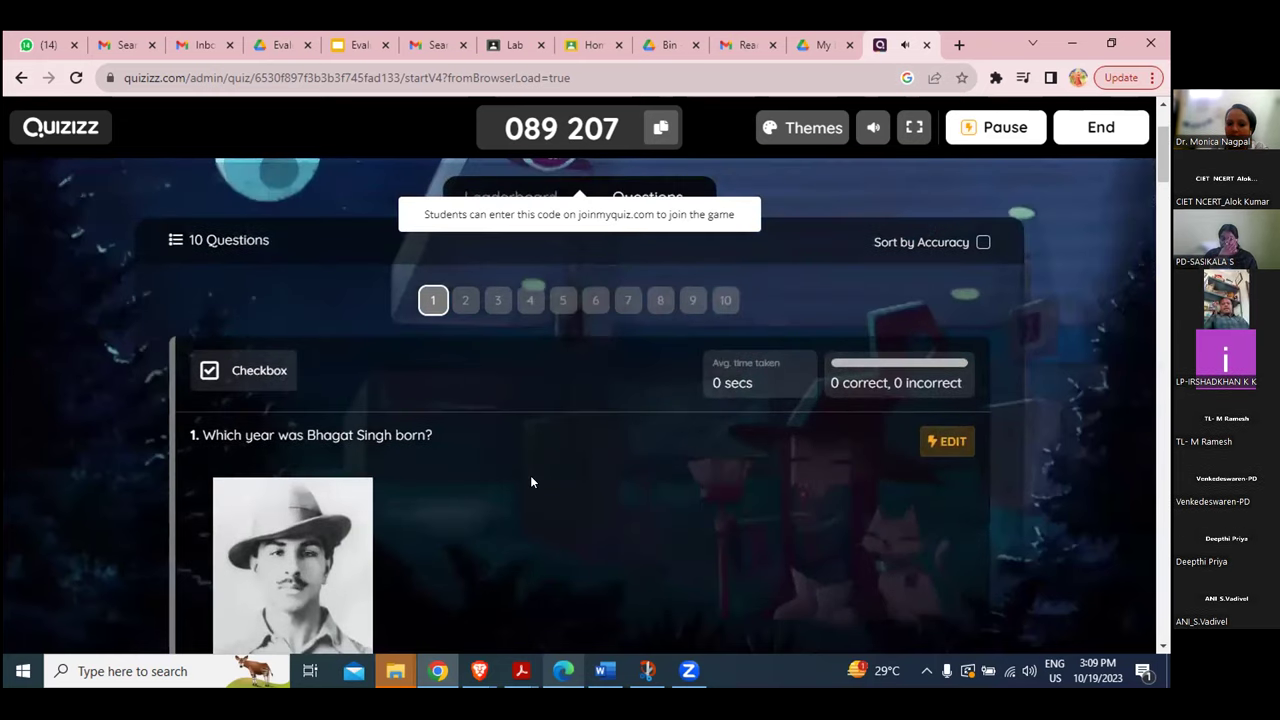
scroll(531, 482, "down", 6)
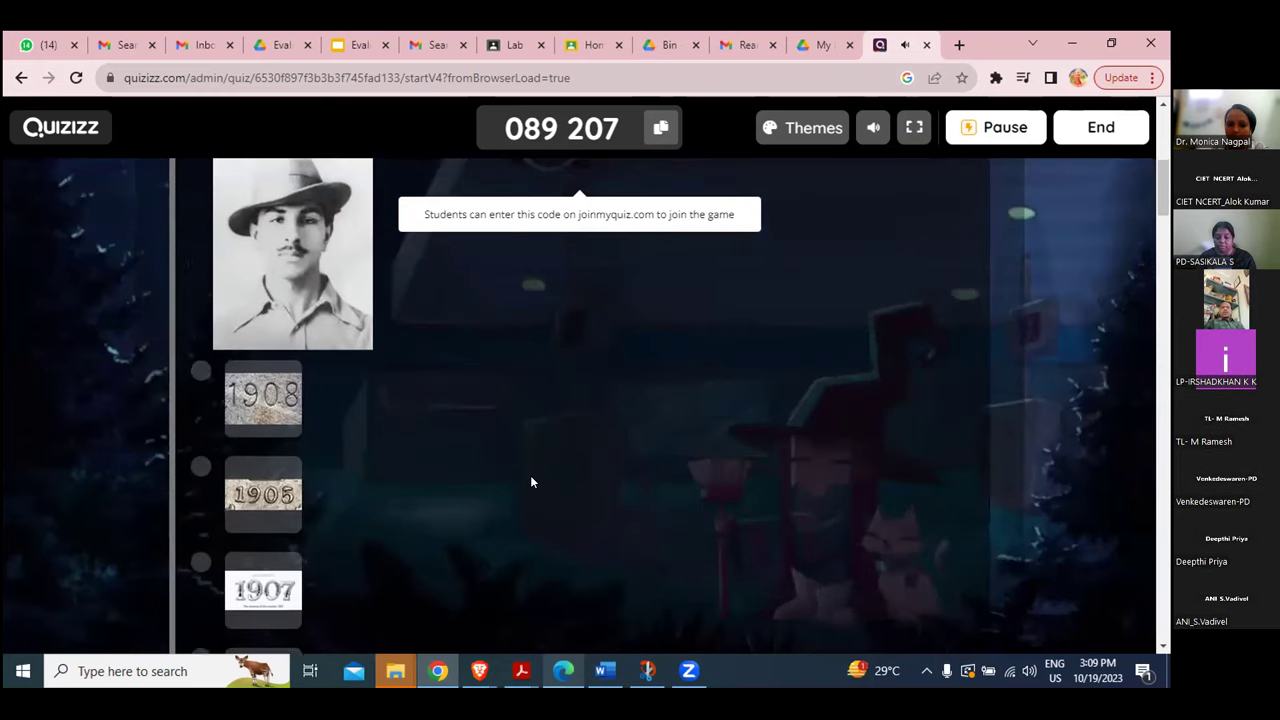
scroll(531, 482, "up", 8)
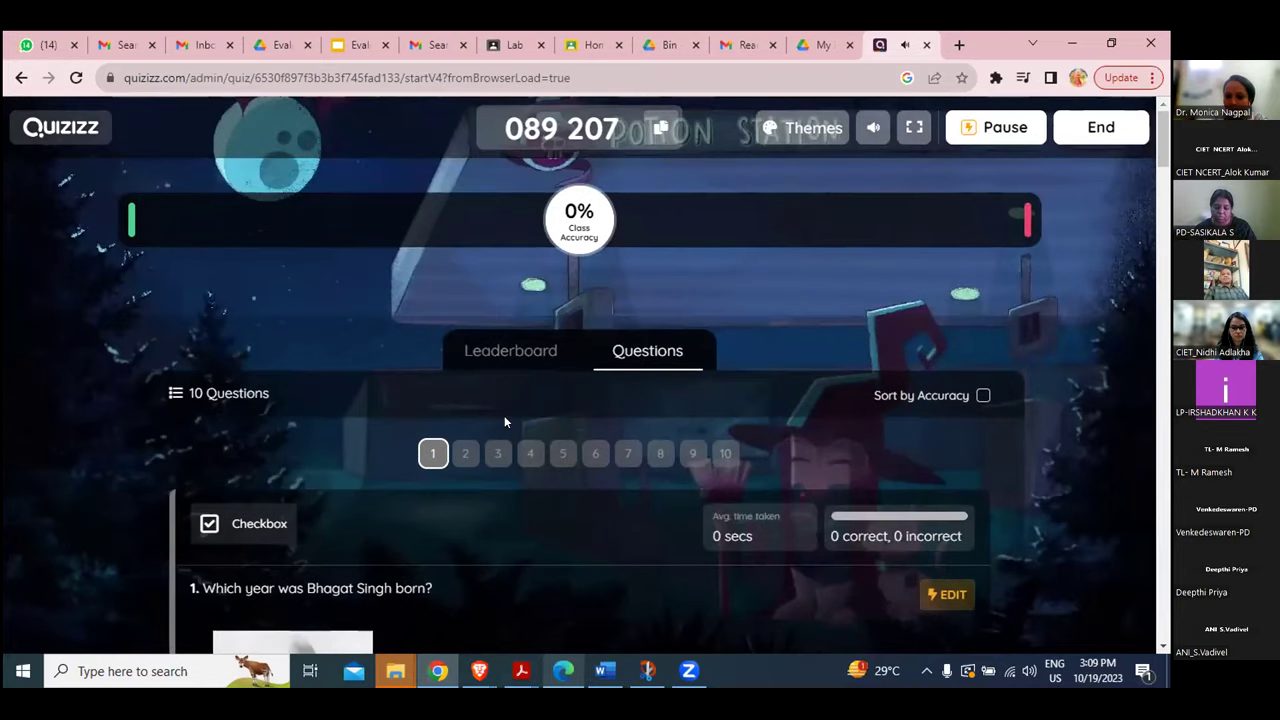
left_click(506, 358)
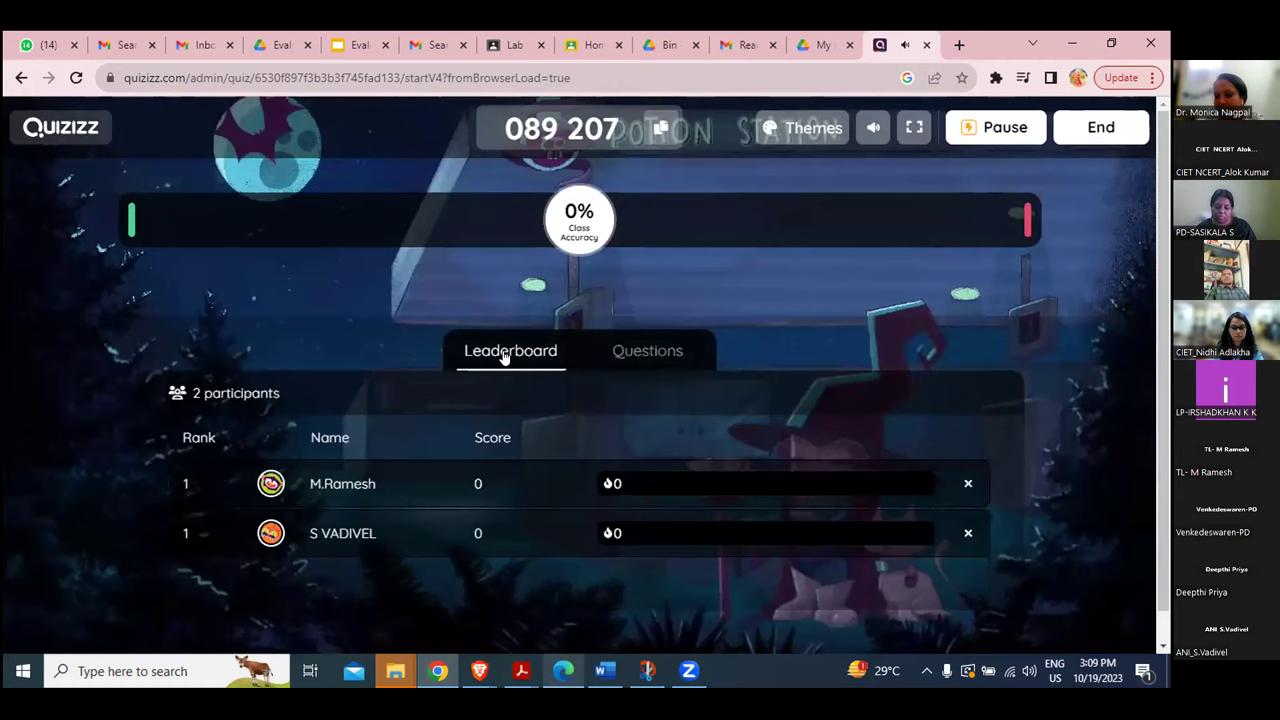
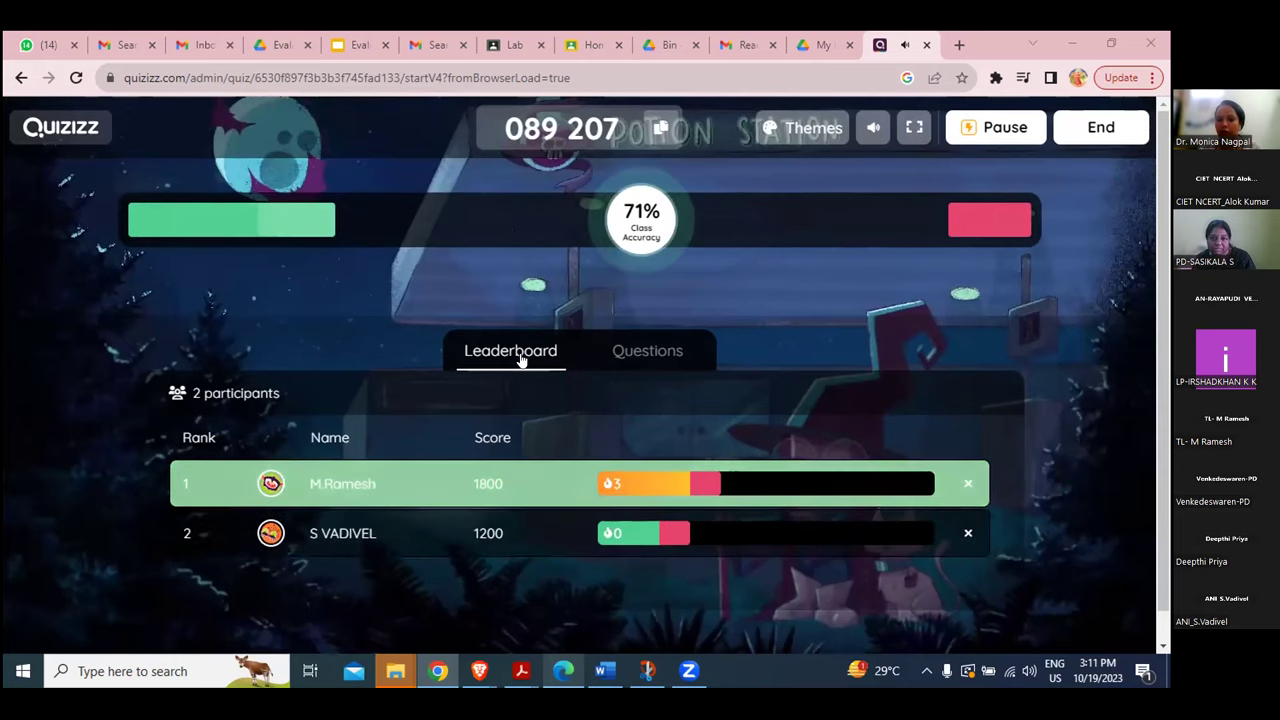
End the live quiz, skip the winner presentation, and exit to the session report.
left_click(1117, 137)
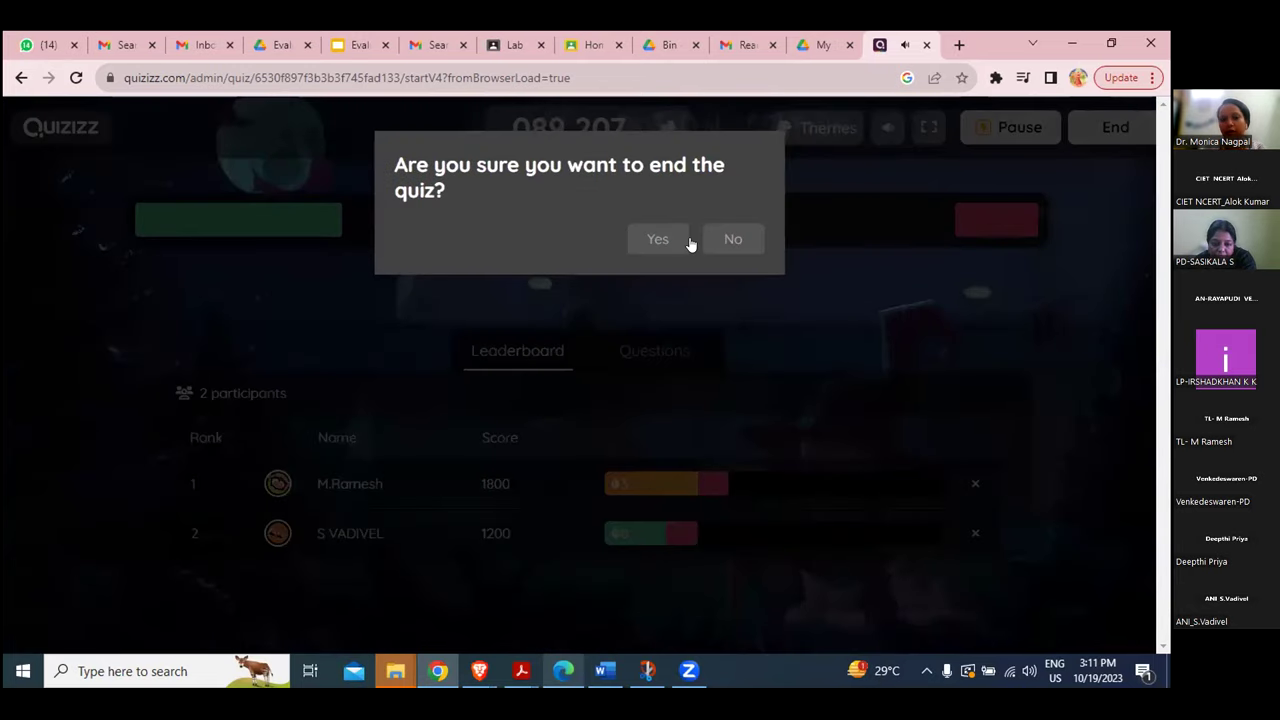
left_click(652, 242)
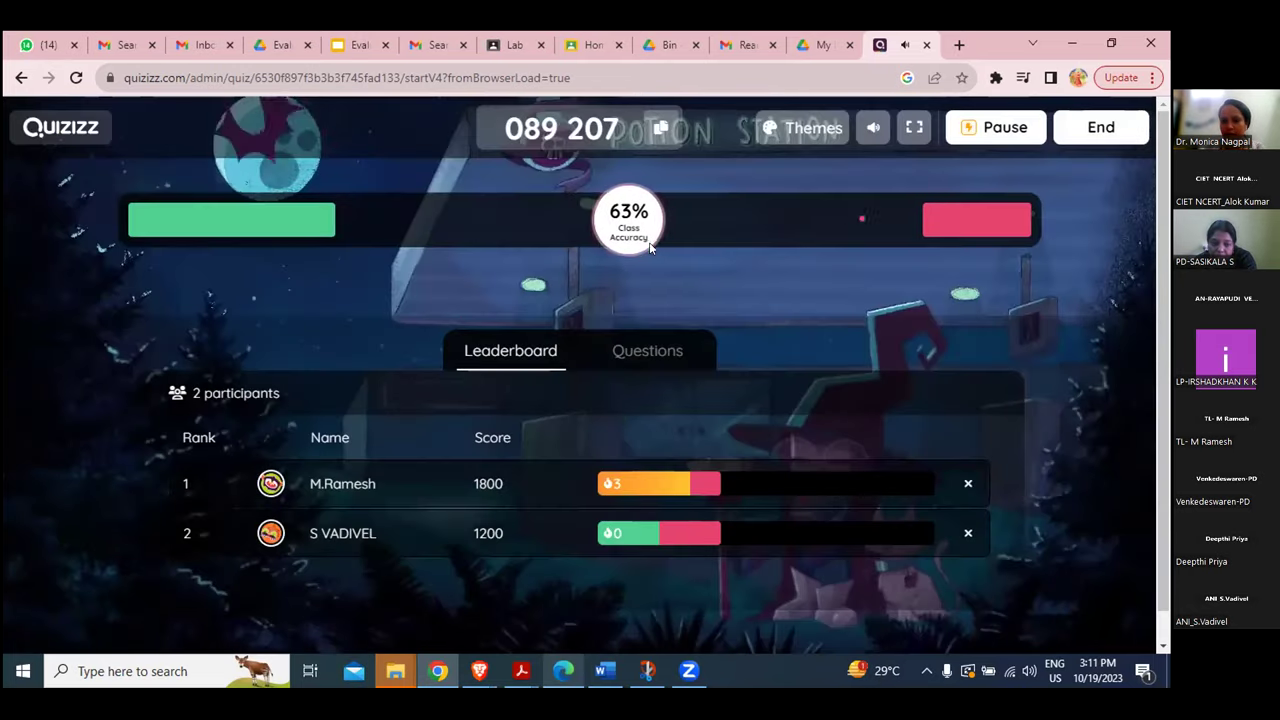
left_click(1065, 128)
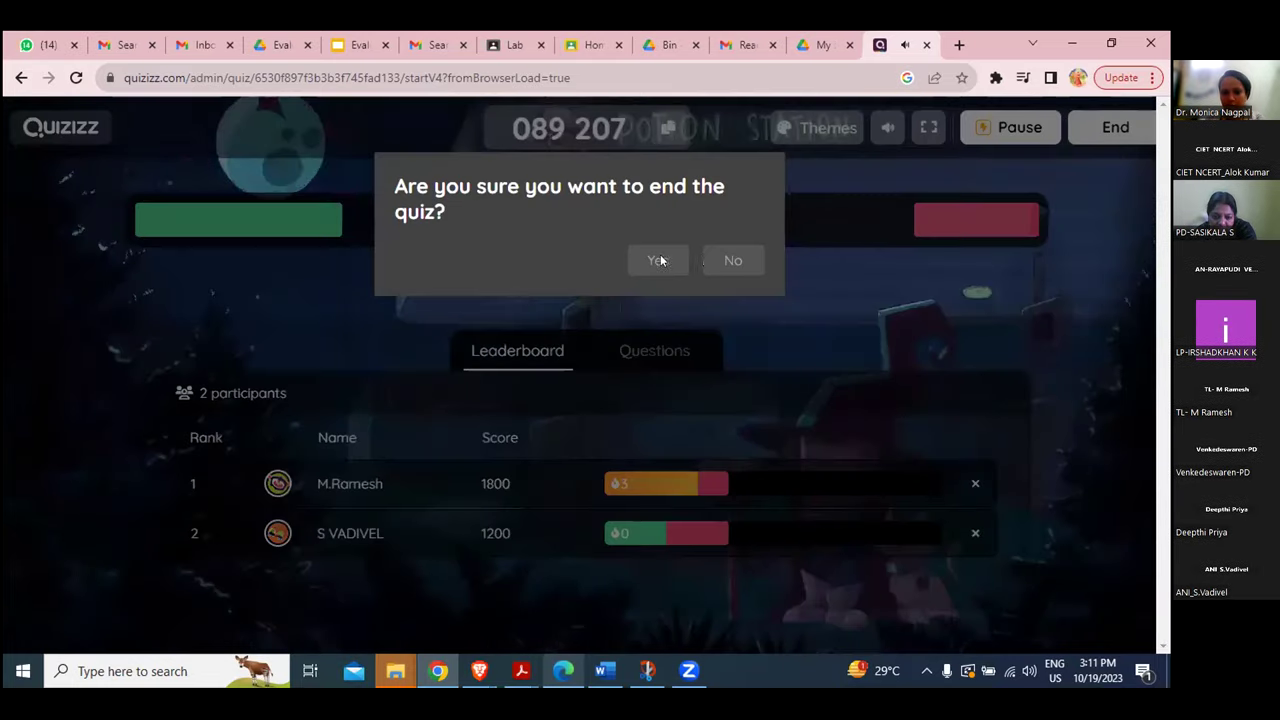
left_click(662, 240)
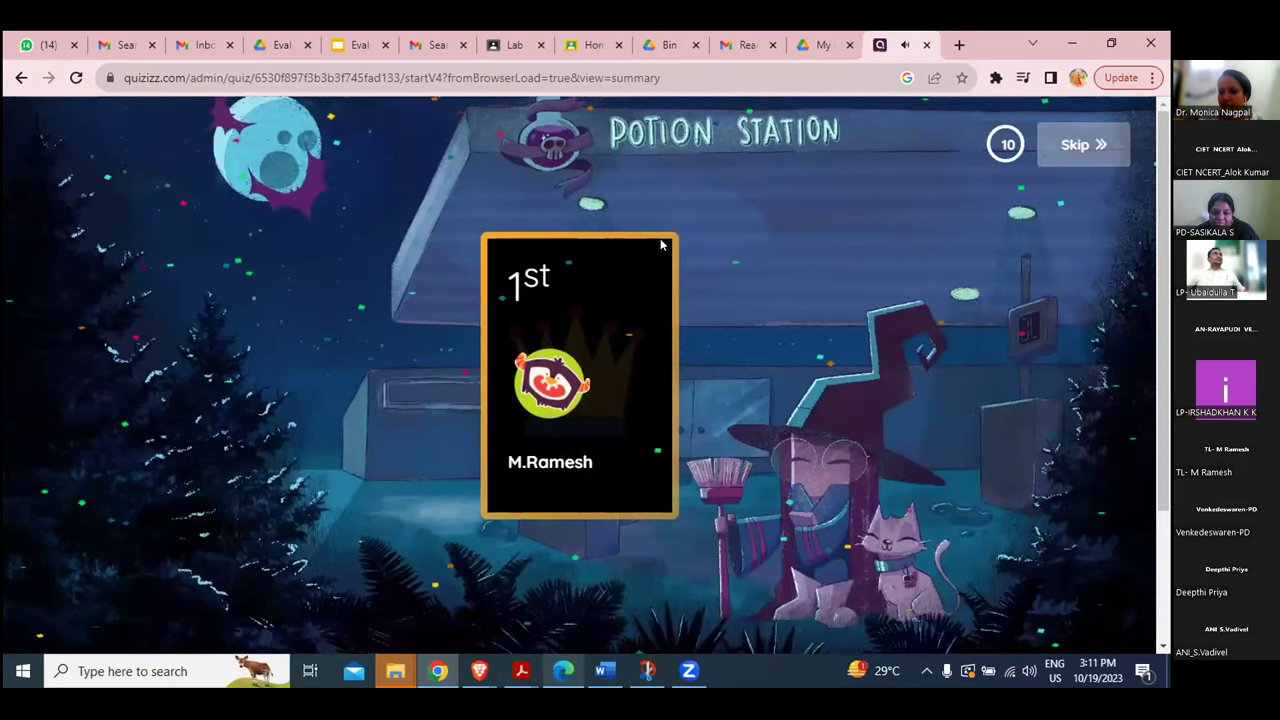
left_click(1075, 140)
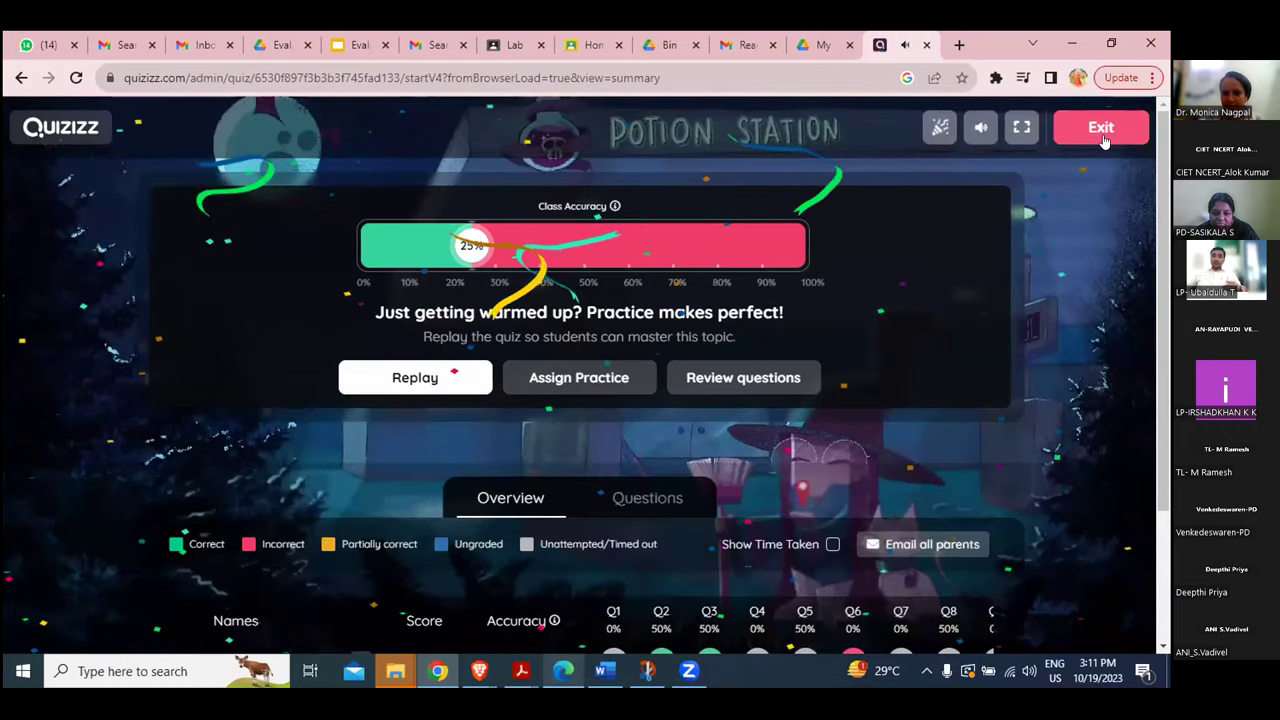
left_click(1104, 140)
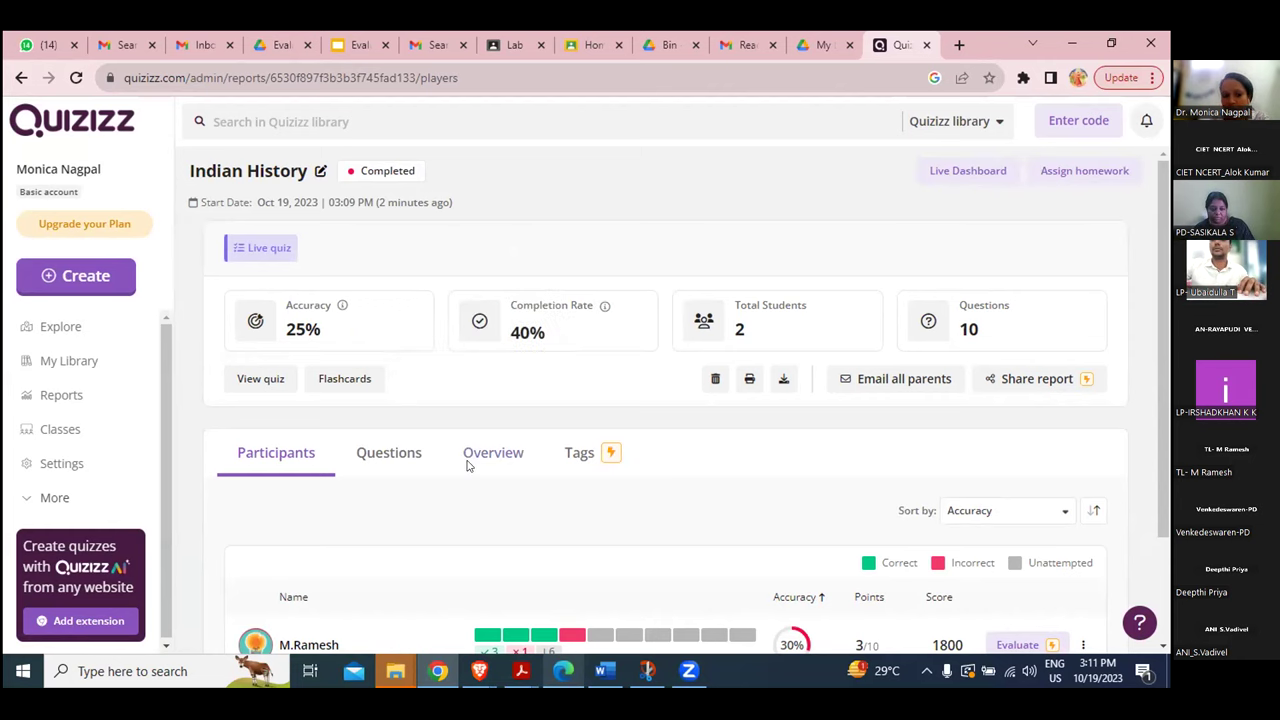
Review the completed Indian History session's results by participant, by question, and in the overview table.
scroll(467, 465, "down", 2)
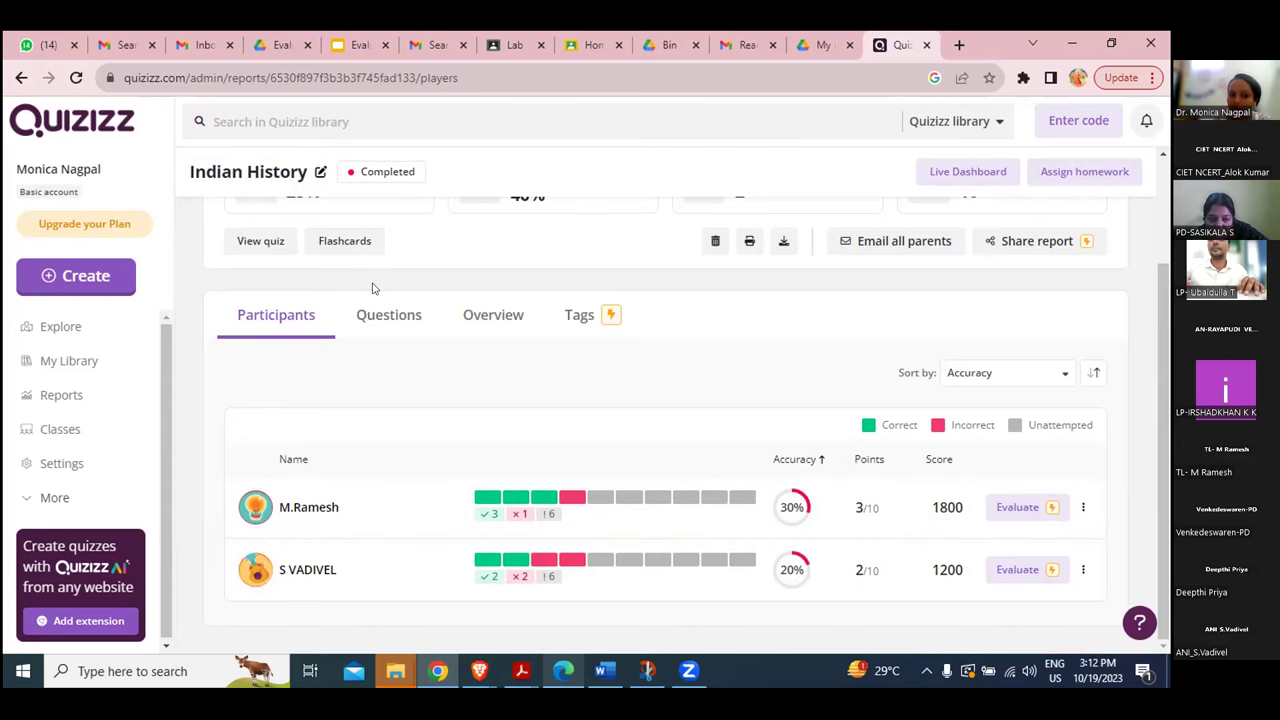
left_click(372, 315)
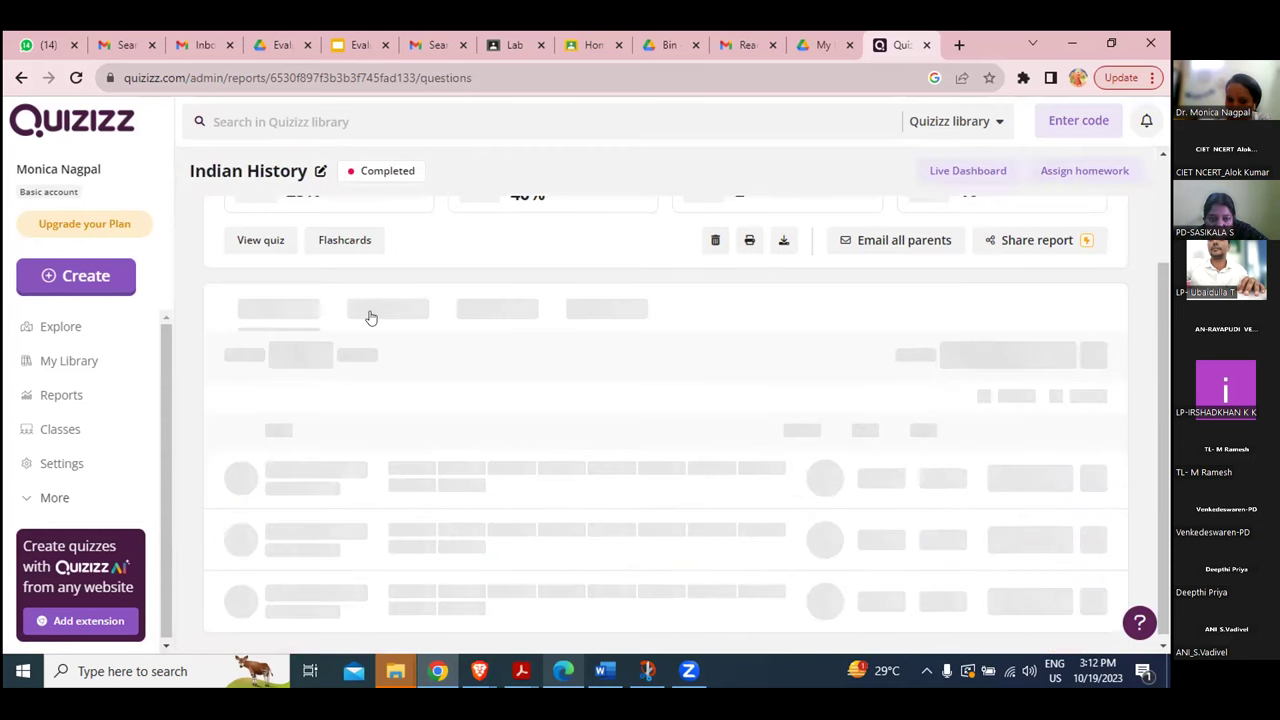
scroll(425, 483, "down", 2)
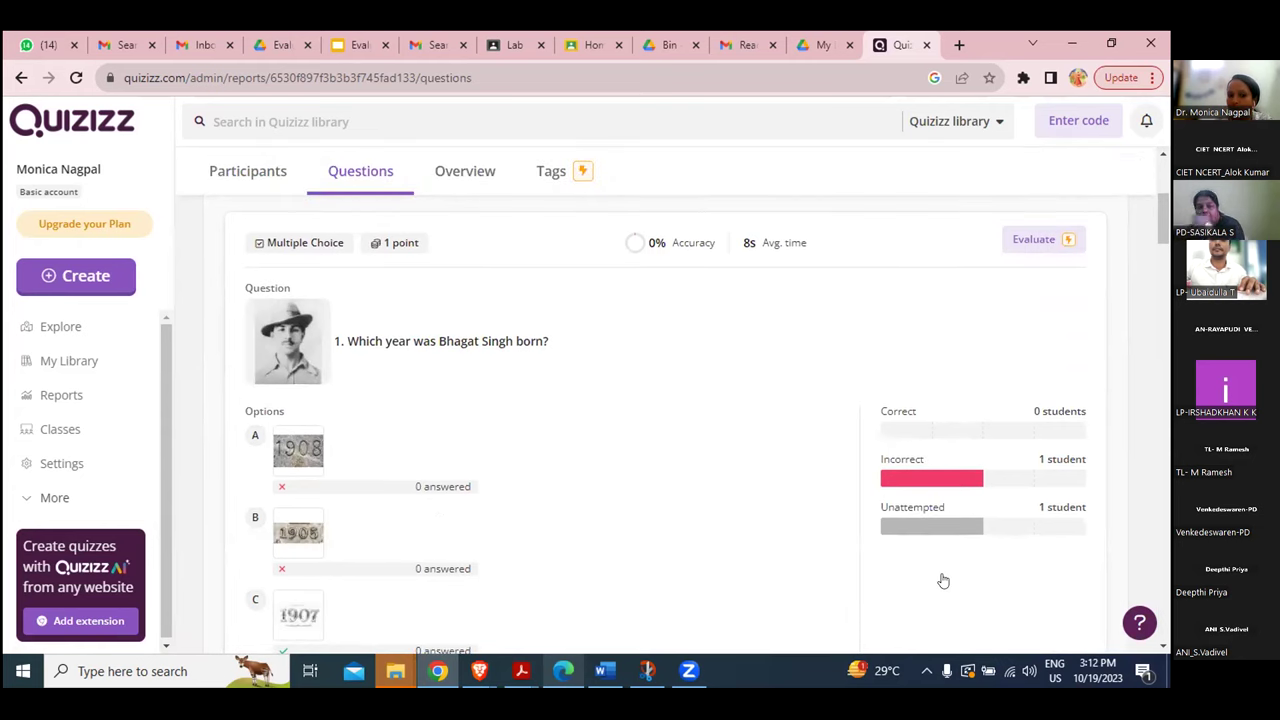
scroll(543, 366, "down", 1)
scroll(543, 363, "up", 3)
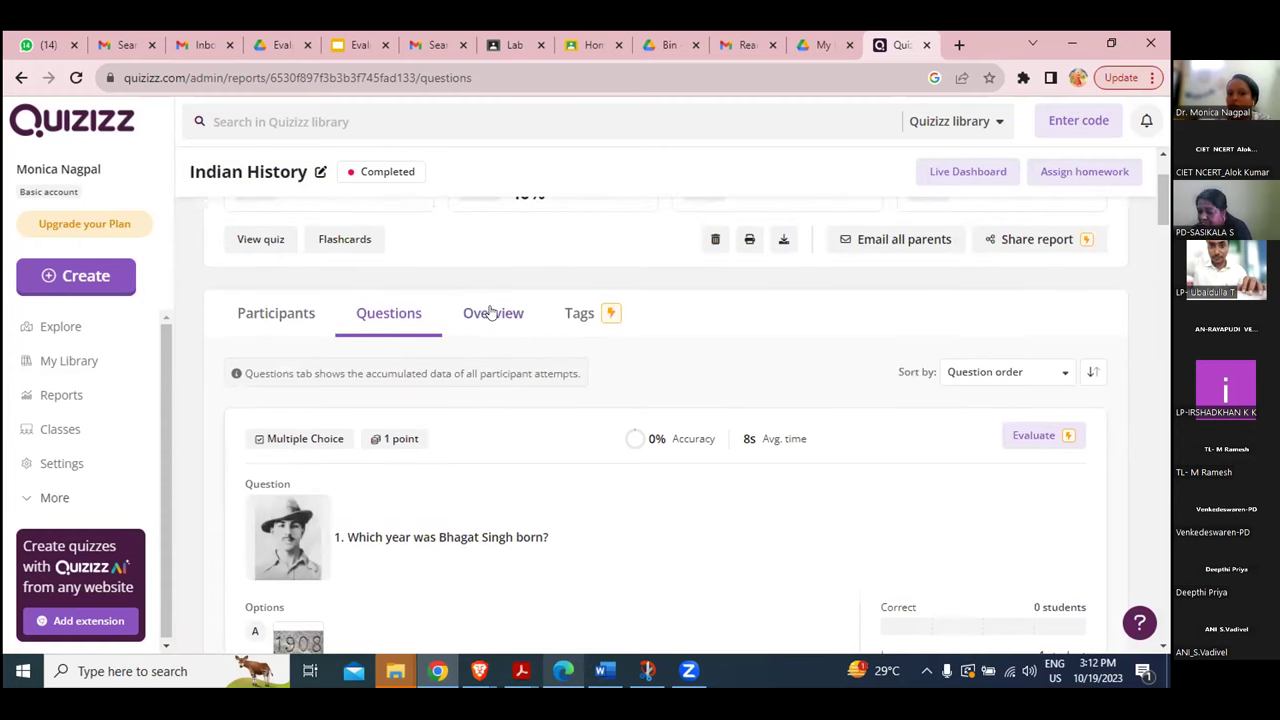
left_click(490, 313)
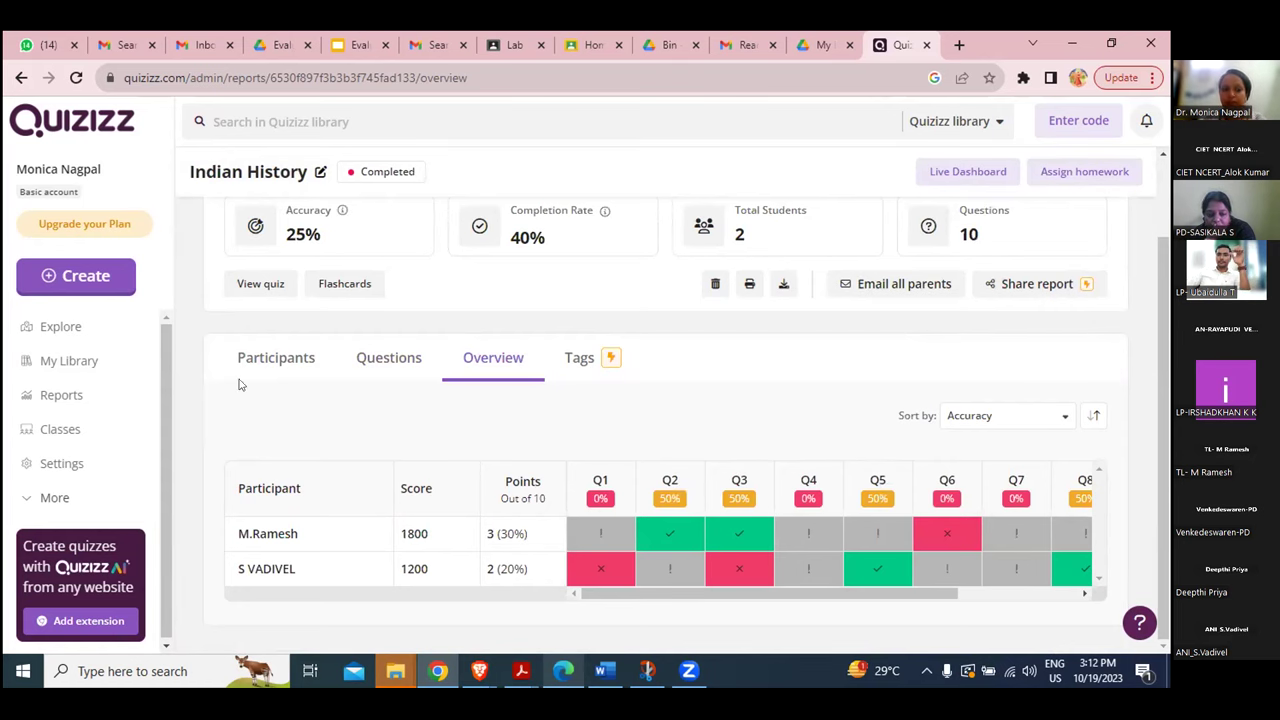
scroll(312, 418, "up", 1)
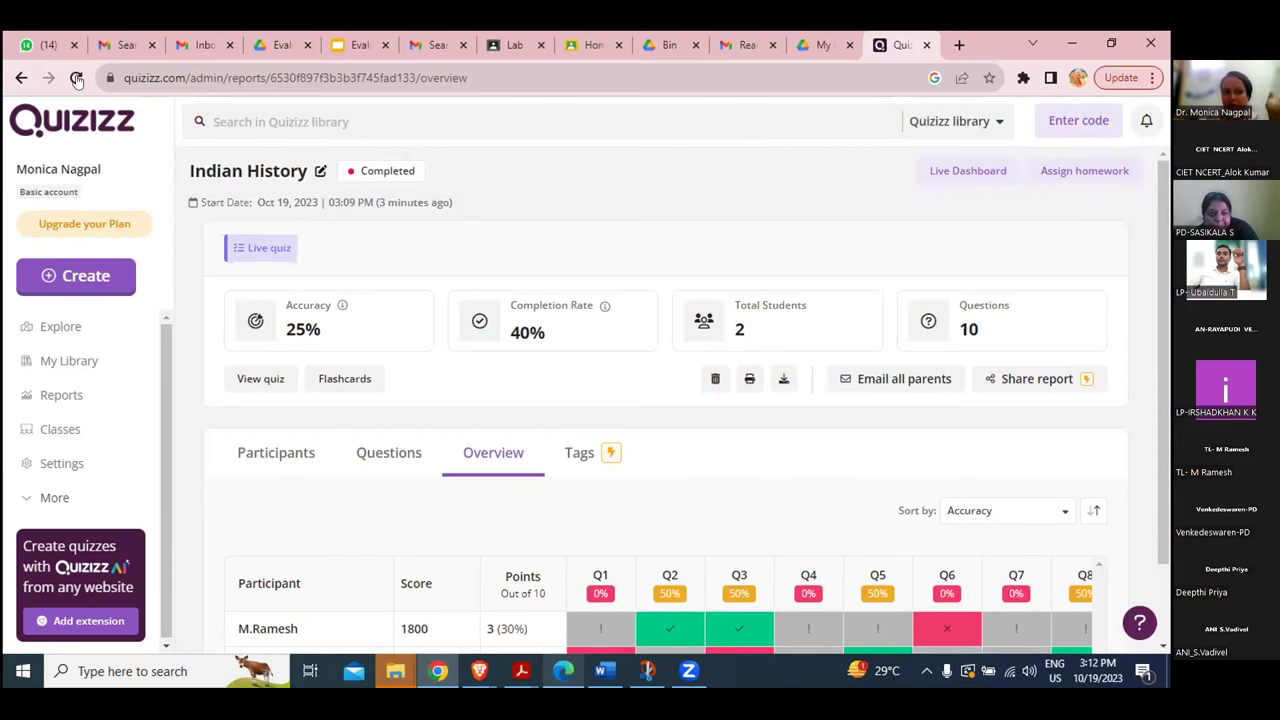
Find quizzes on the suggested Social Studies topic history and open the 10-question Indian History quiz.
left_click(63, 326)
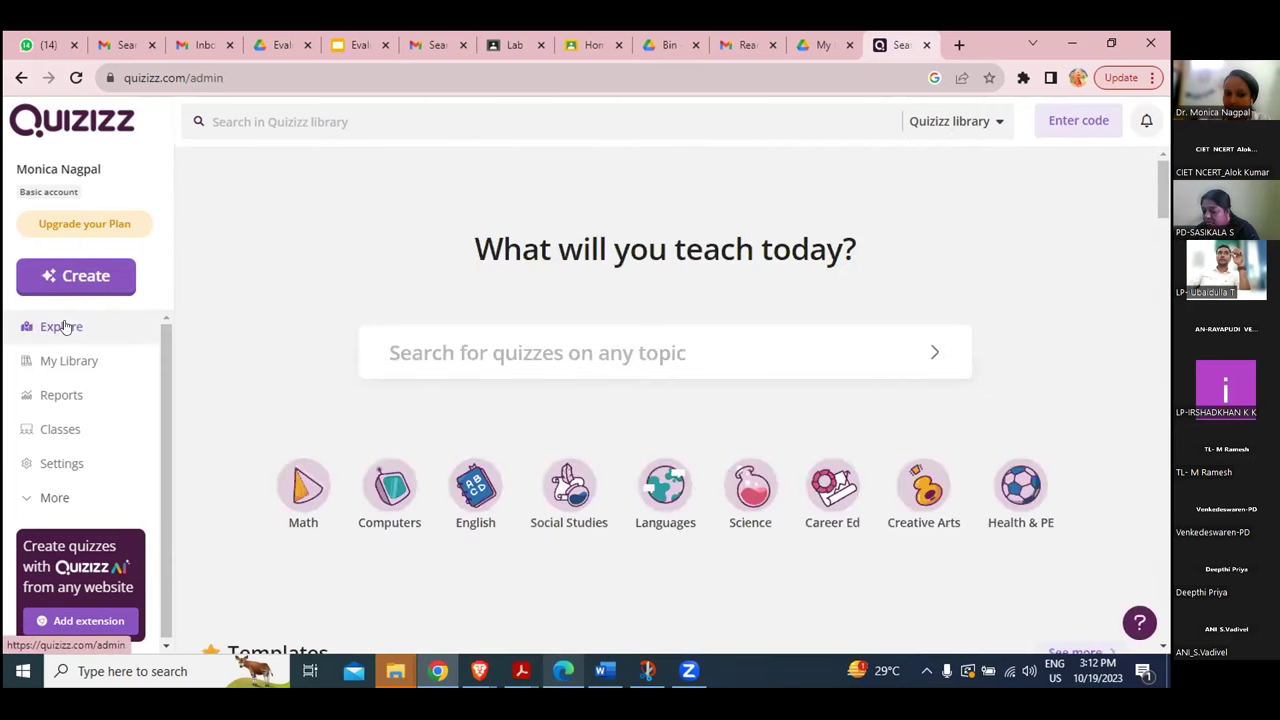
left_click(570, 485)
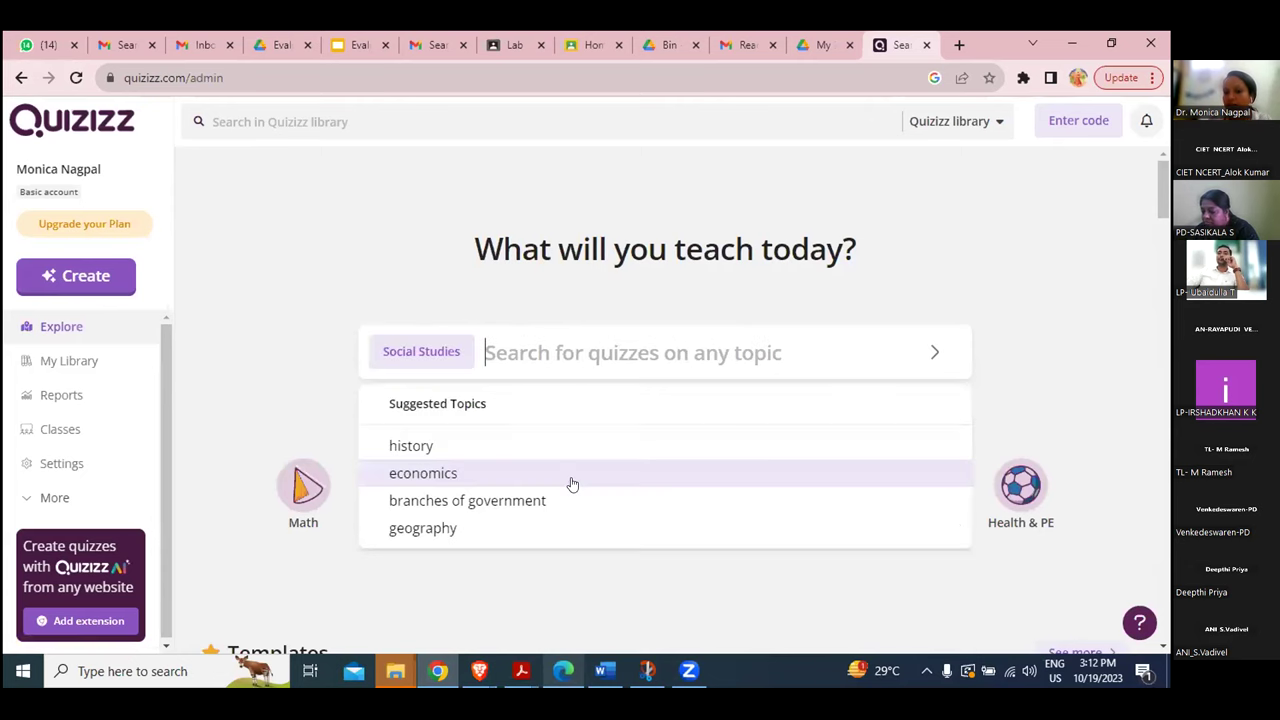
left_click(575, 455)
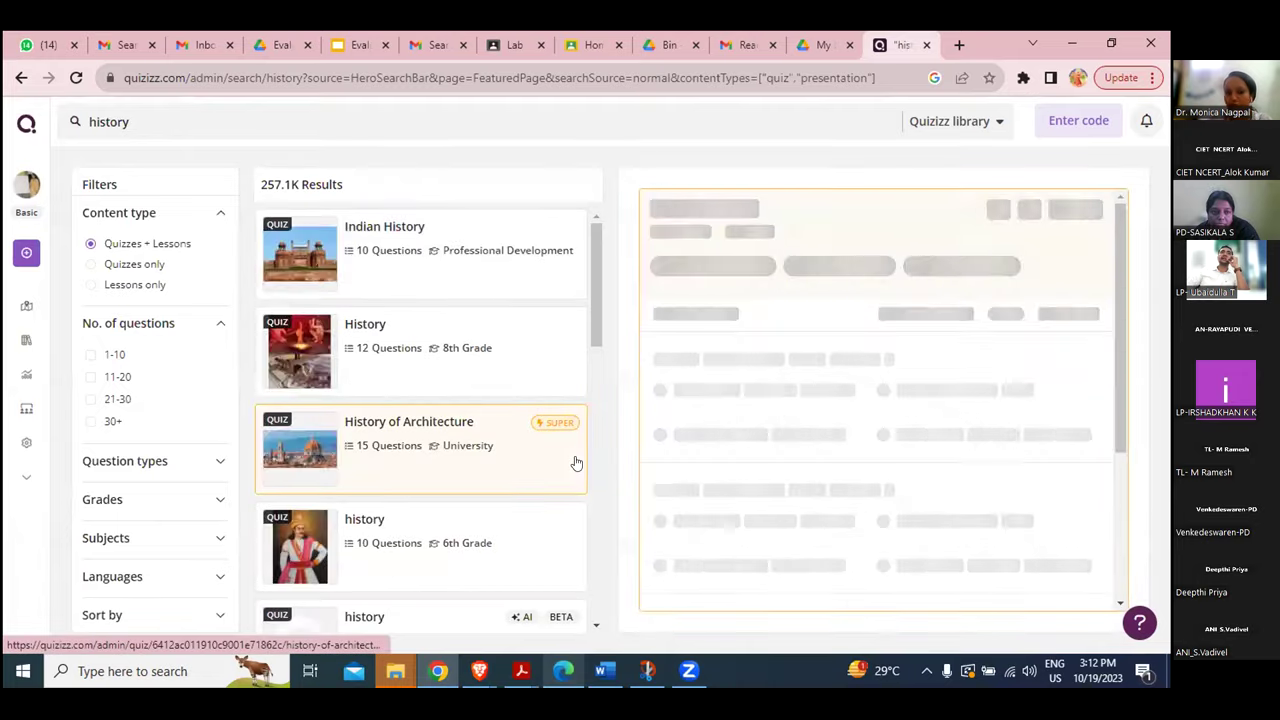
left_click(454, 258)
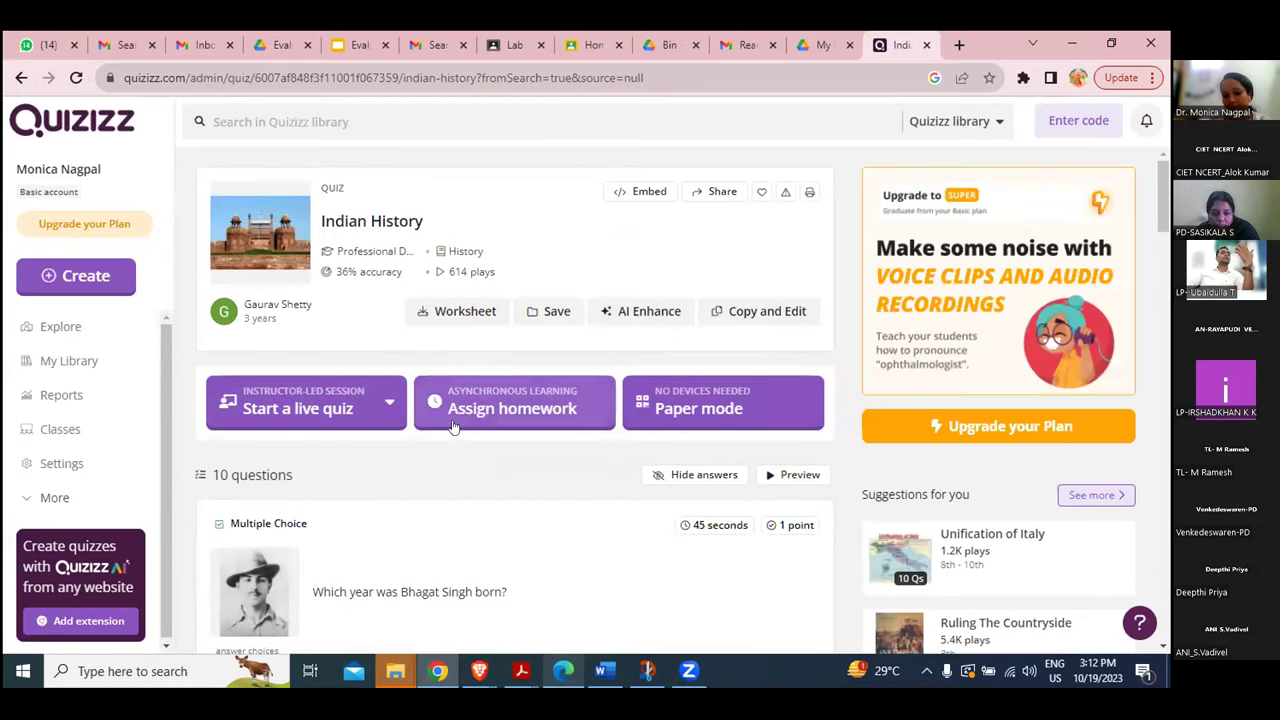
Assign the Indian History quiz as homework, keeping unlimited participant attempts and the preset deadline.
left_click(493, 411)
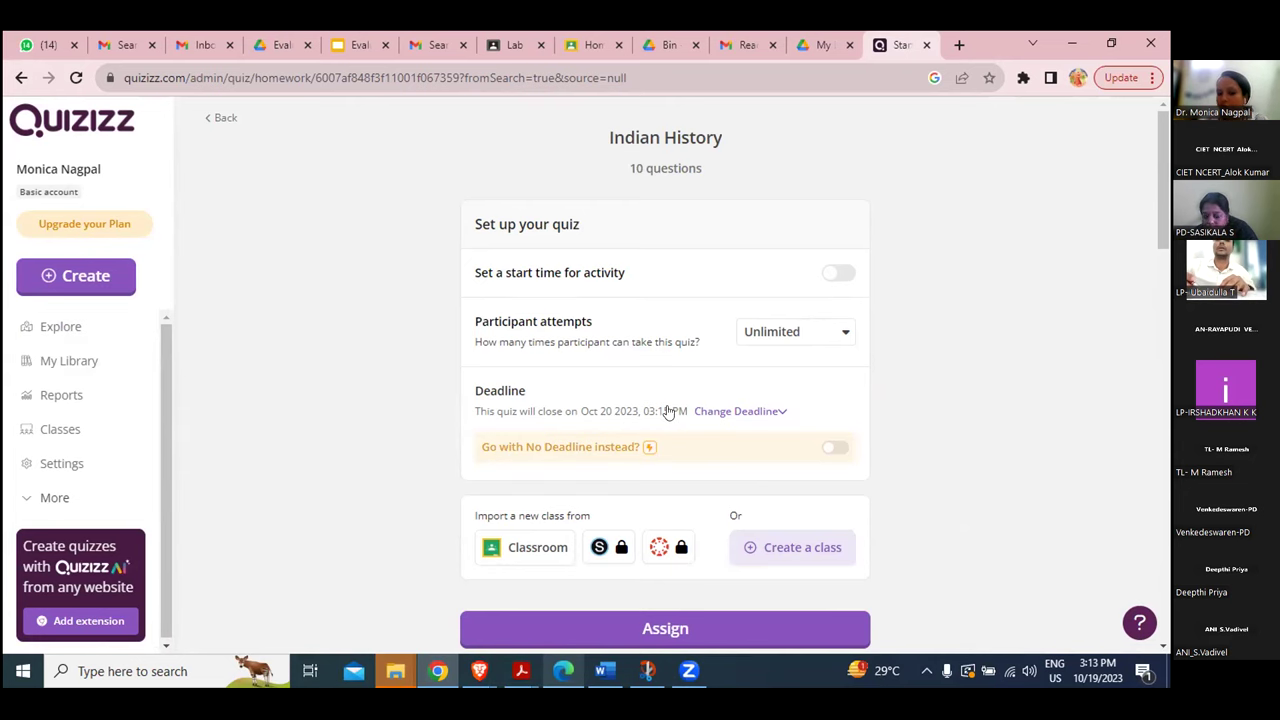
scroll(668, 412, "down", 2)
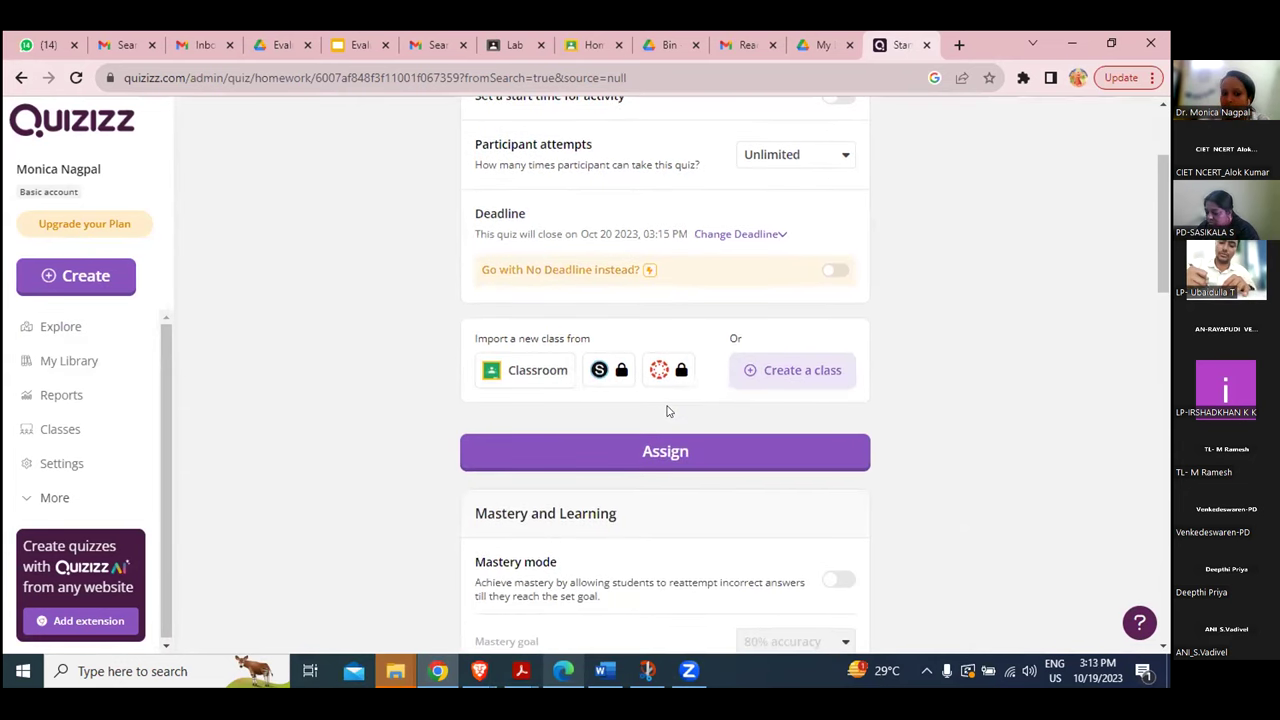
scroll(670, 405, "down", 1)
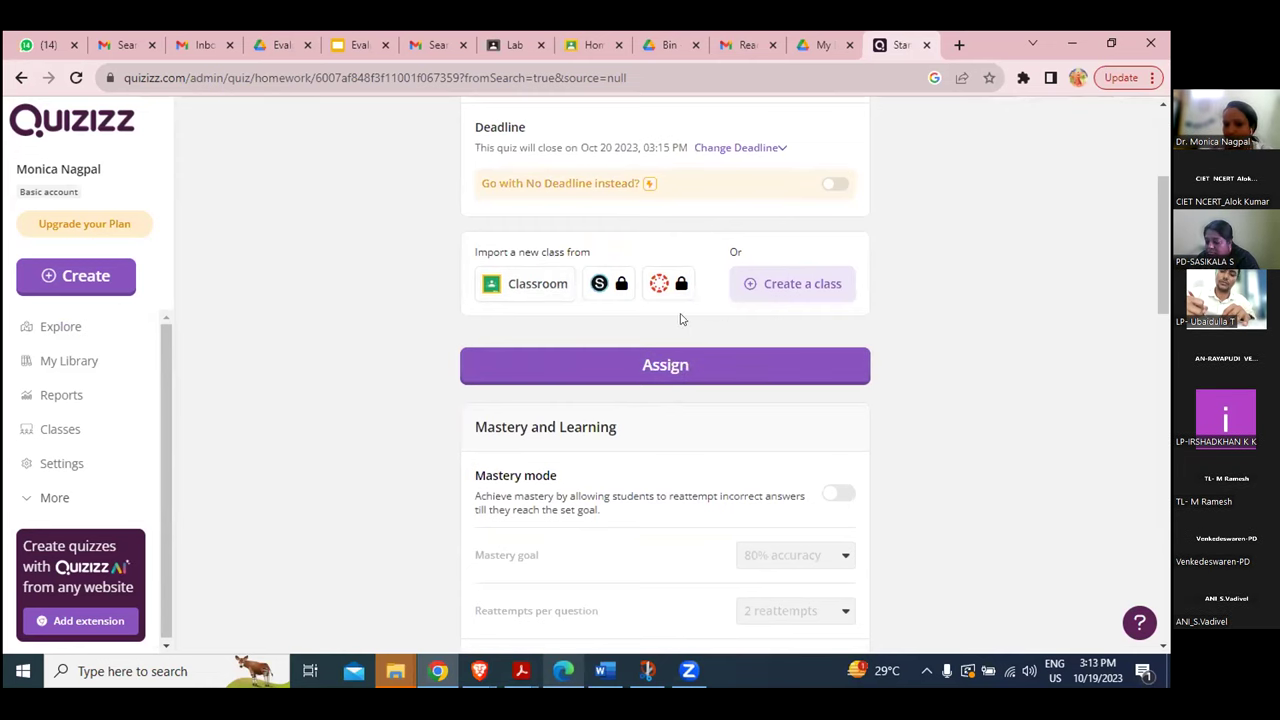
left_click(687, 378)
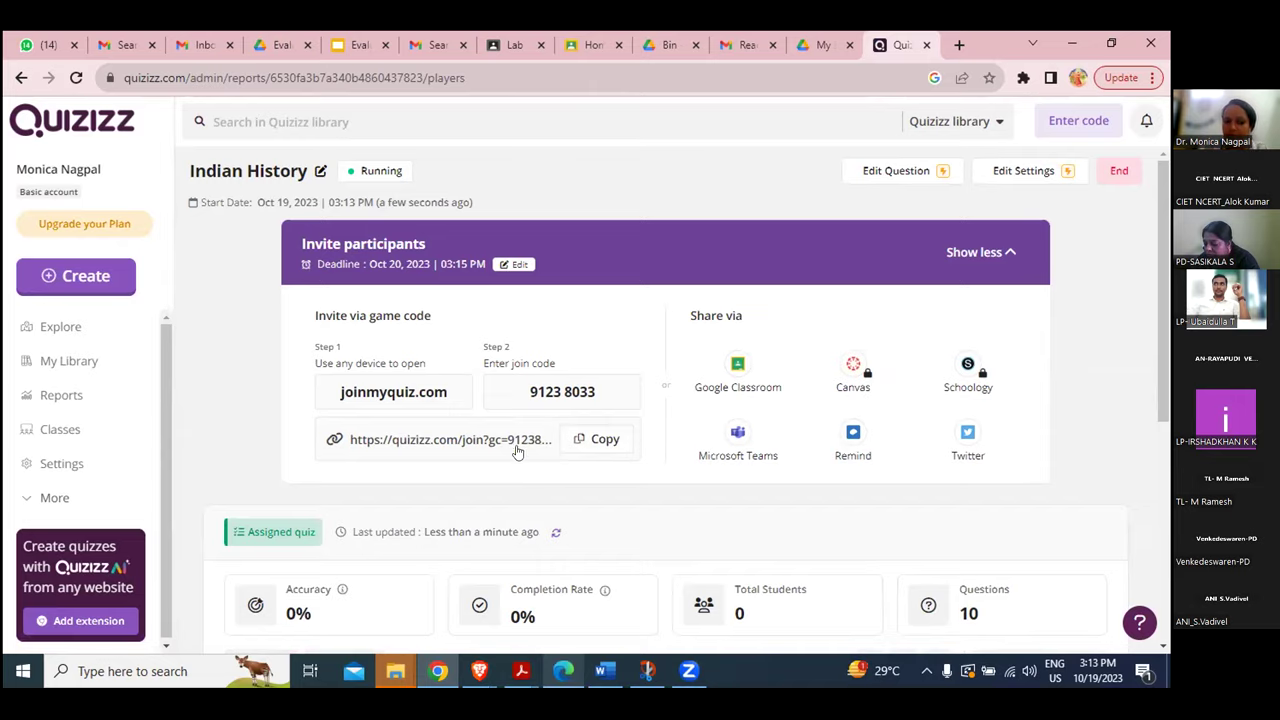
Examine the running homework's participant report and its options for inviting participants.
scroll(625, 495, "down", 3)
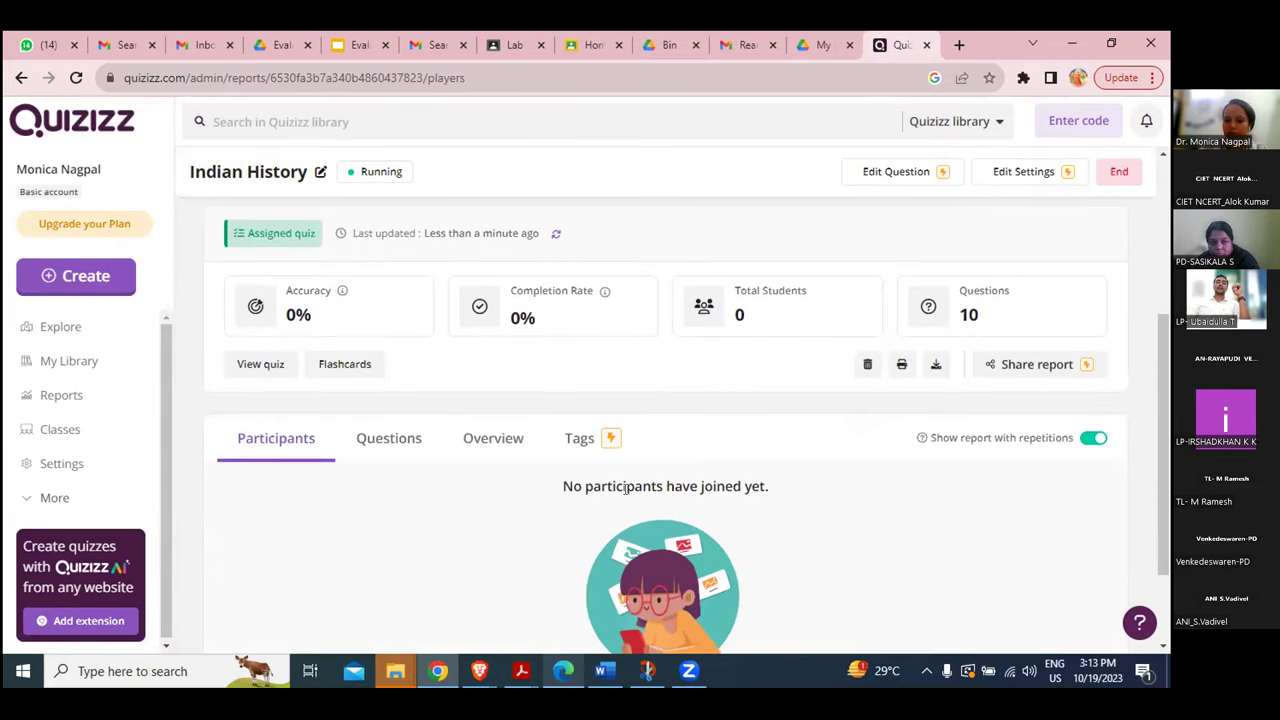
scroll(625, 488, "down", 1)
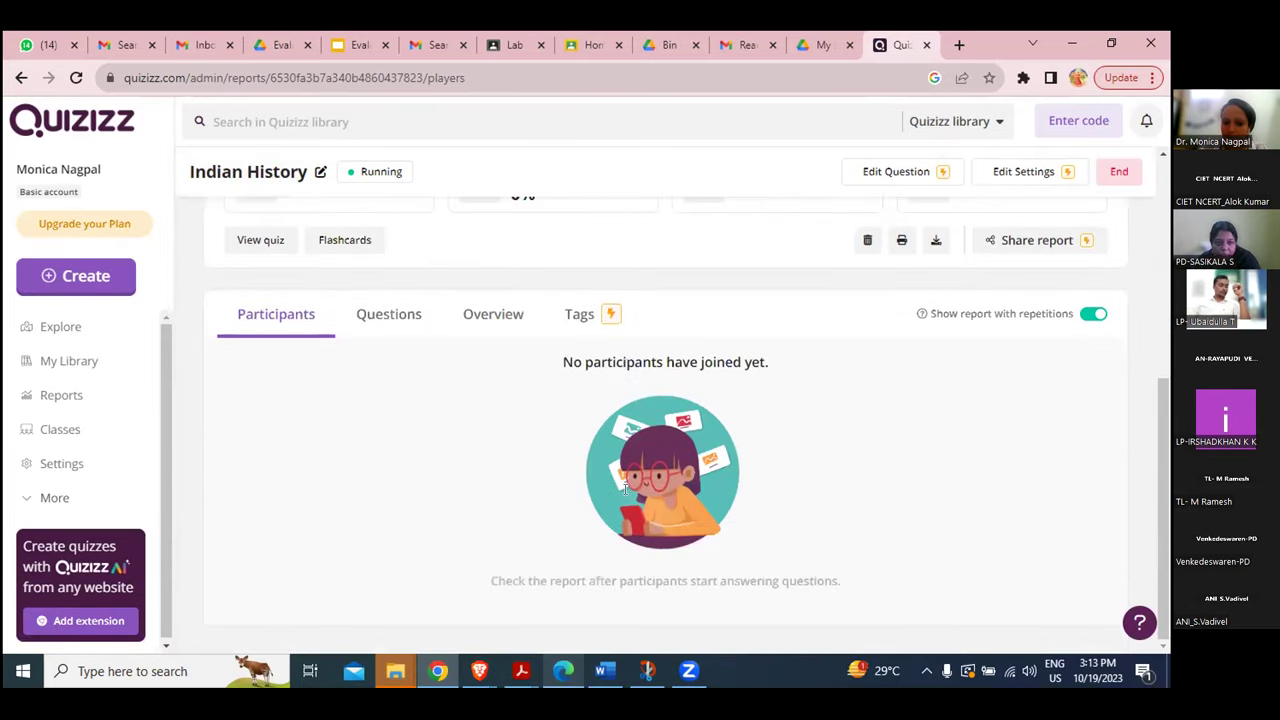
scroll(625, 495, "up", 4)
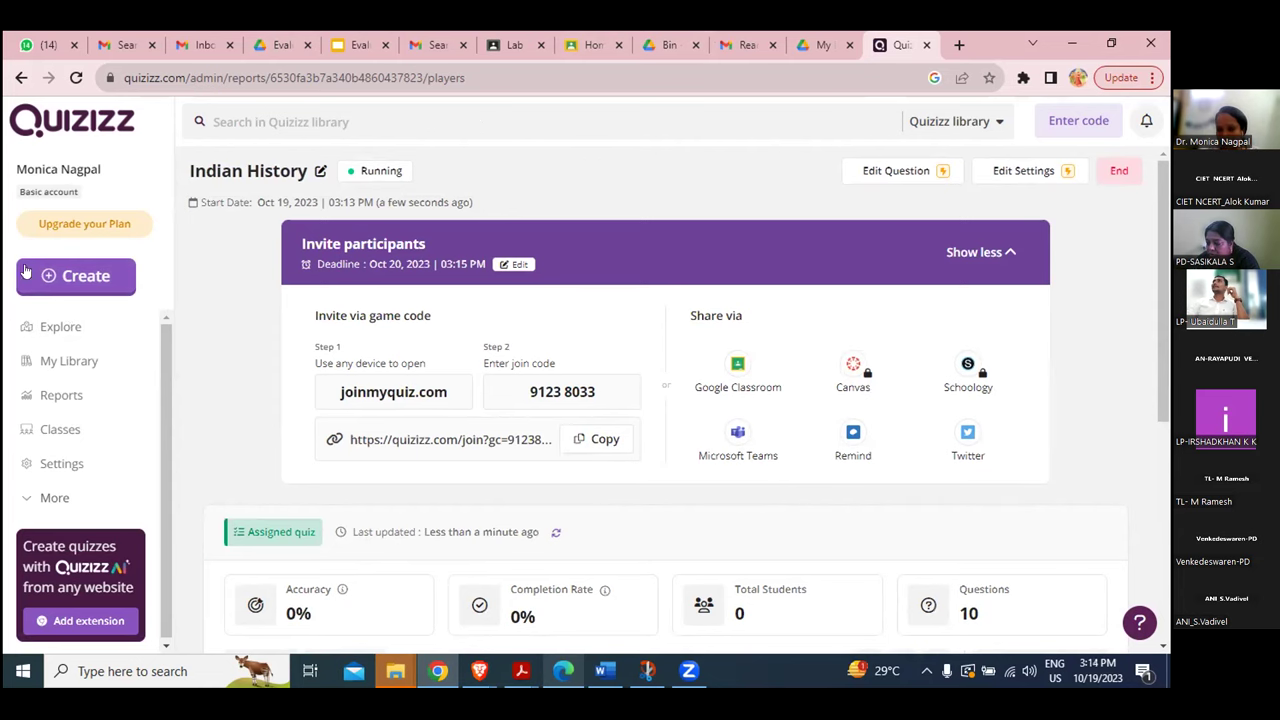
Start a new quiz and choose to create it from scratch.
left_click(78, 278)
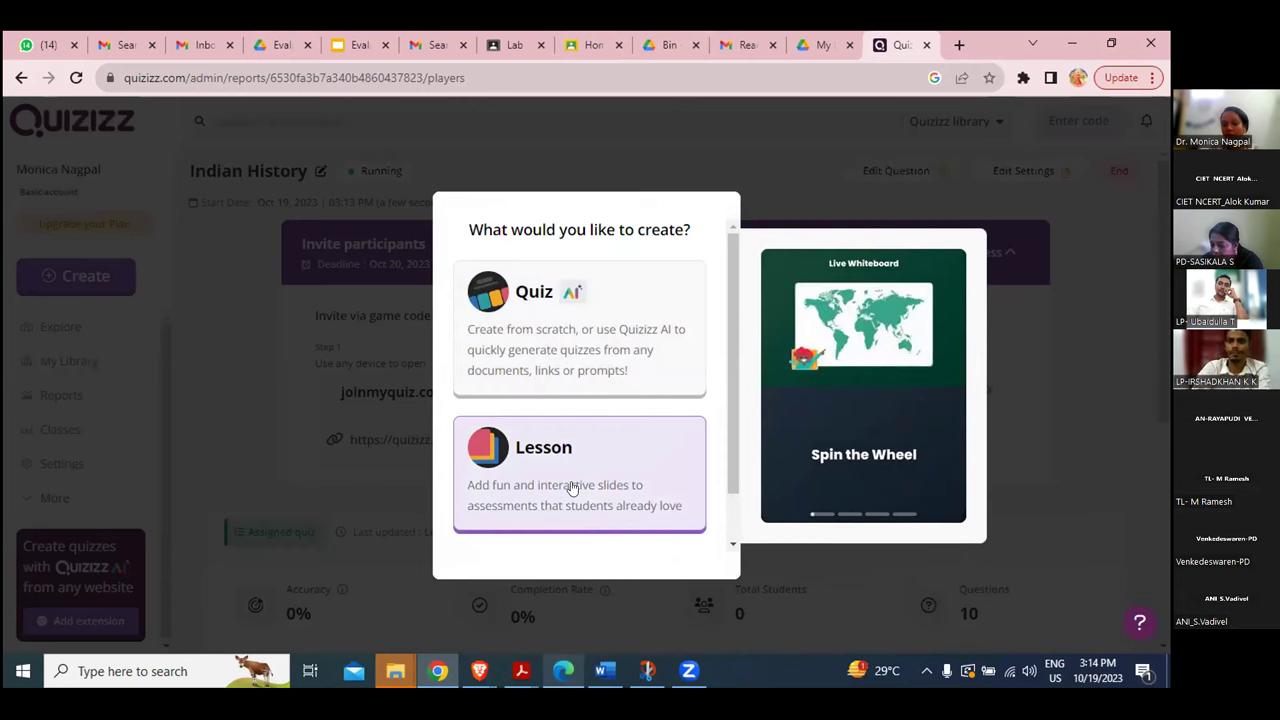
left_click(594, 366)
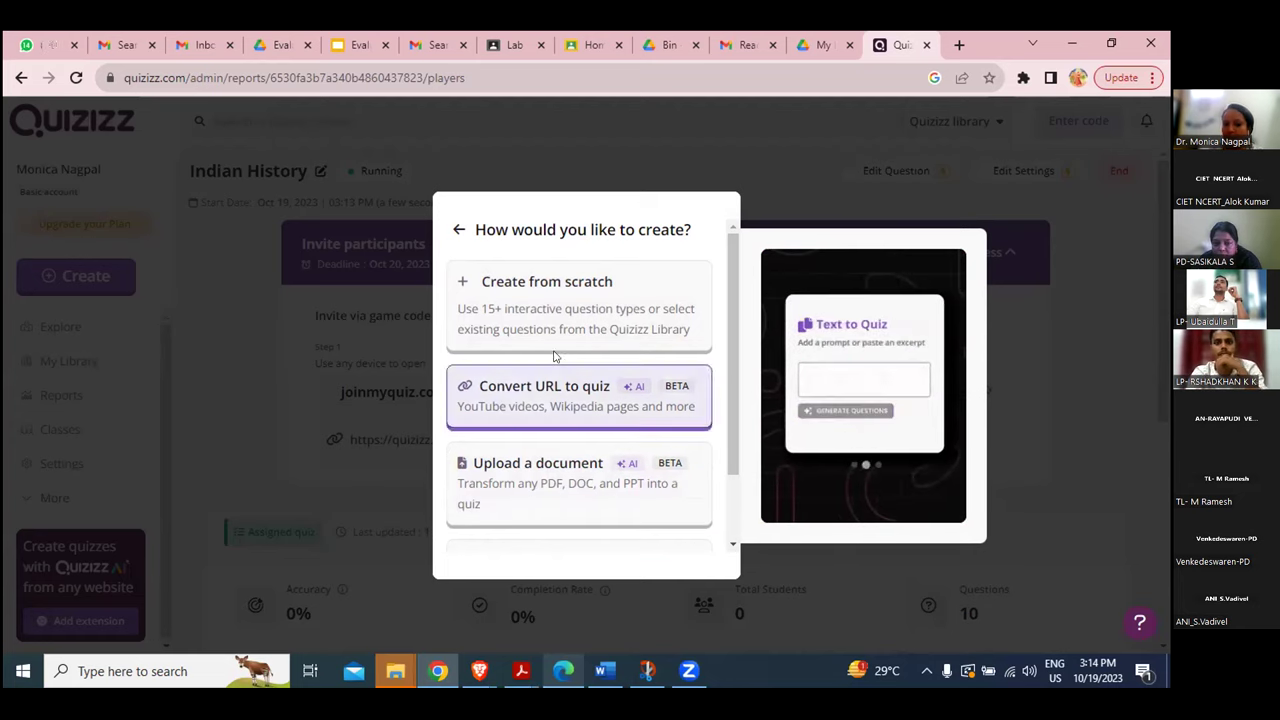
scroll(554, 356, "down", 2)
scroll(554, 356, "up", 2)
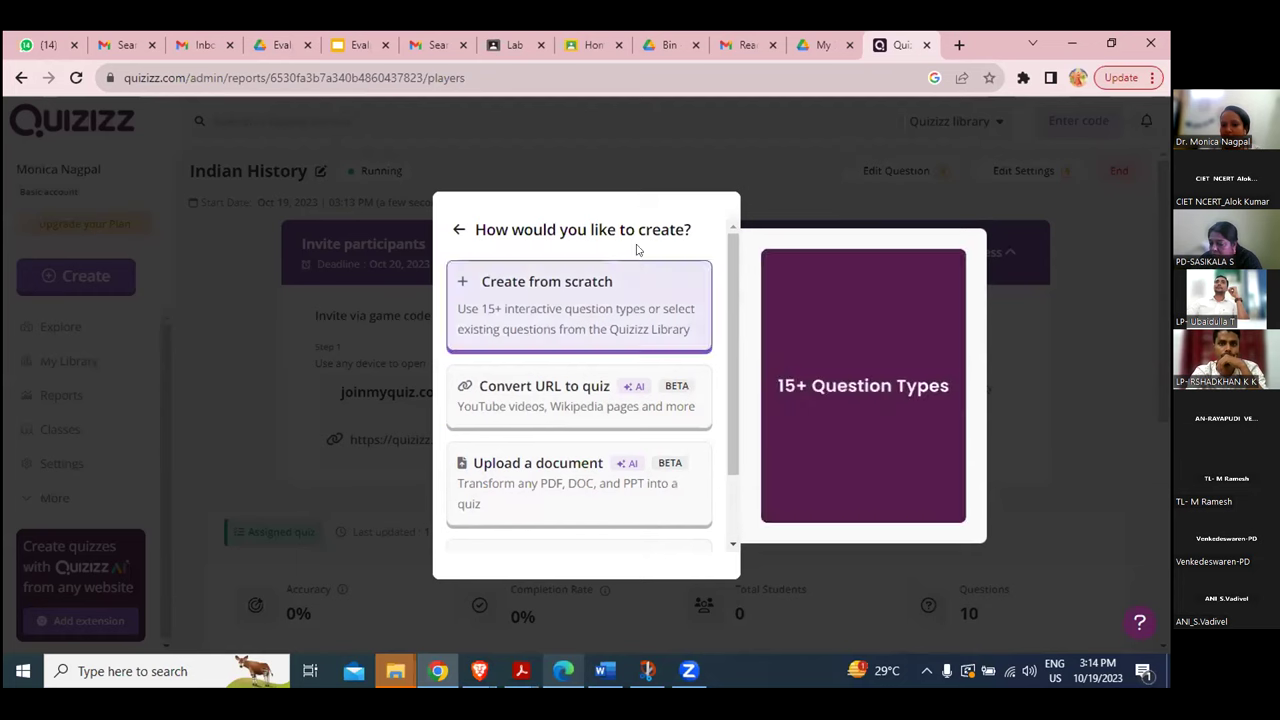
left_click(564, 336)
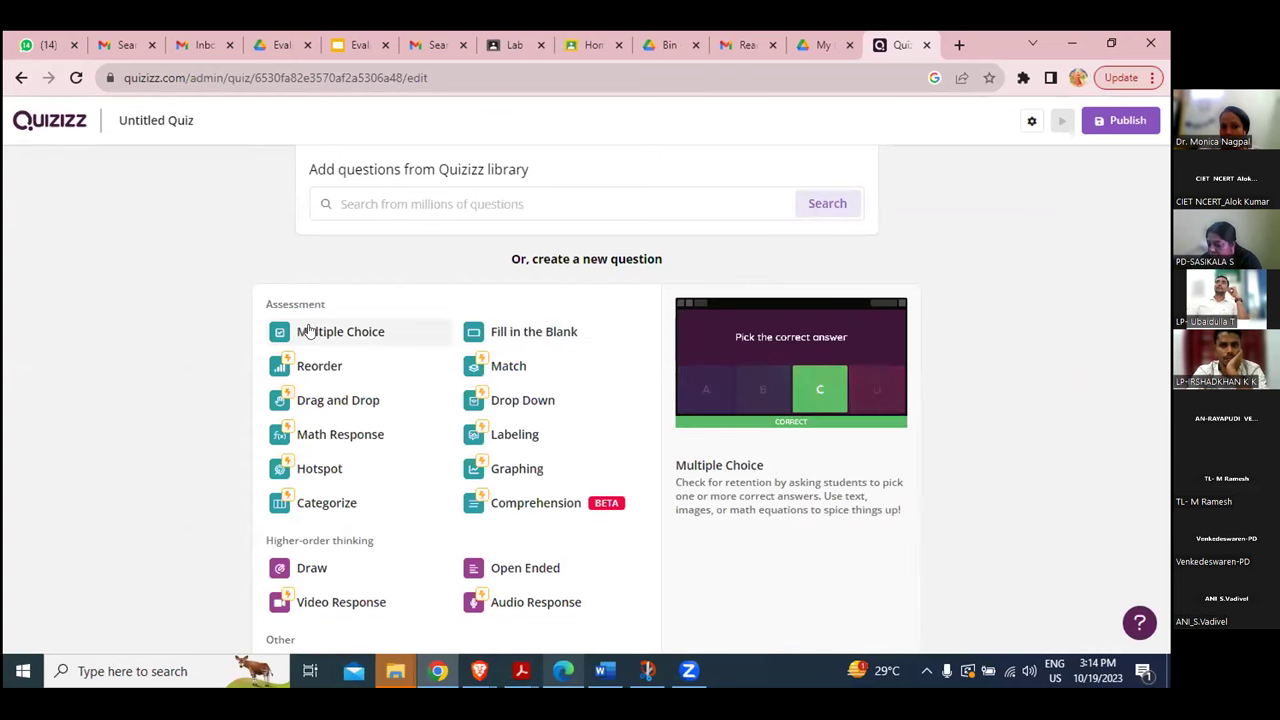
Look at the Fill in the Blank question editor and return to the untitled quiz's list of question types.
left_click(535, 333)
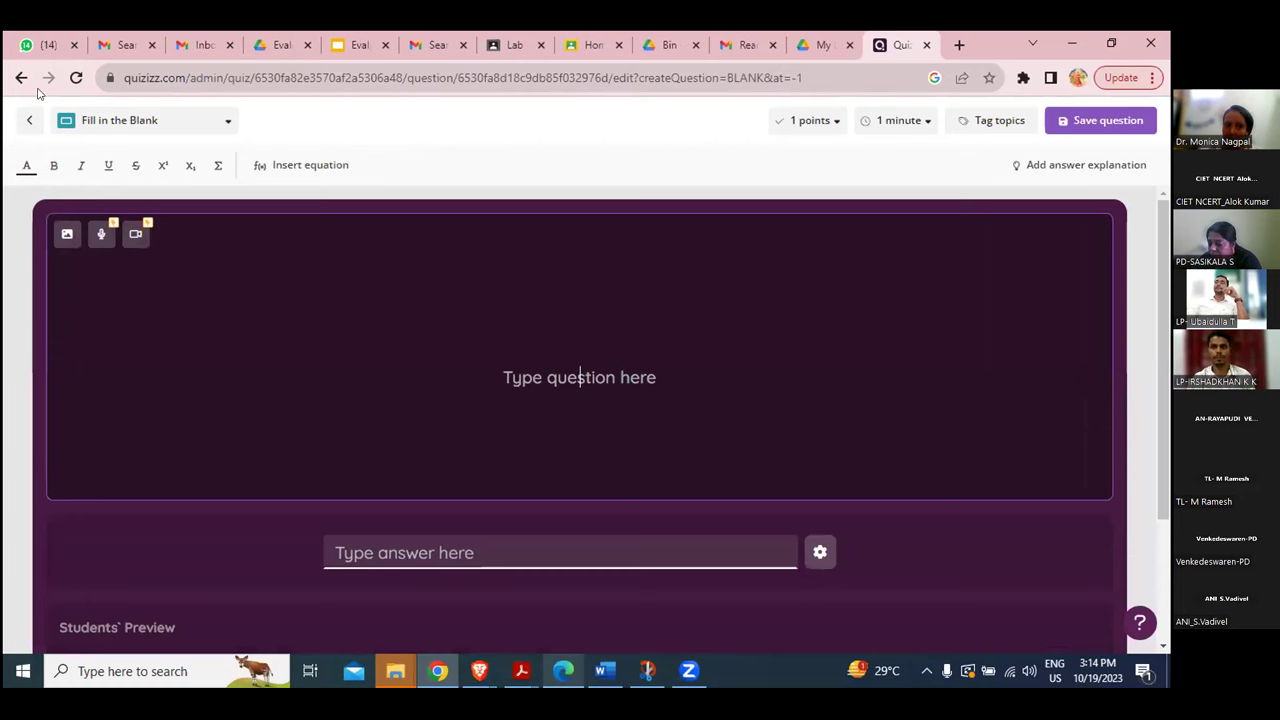
left_click(8, 80)
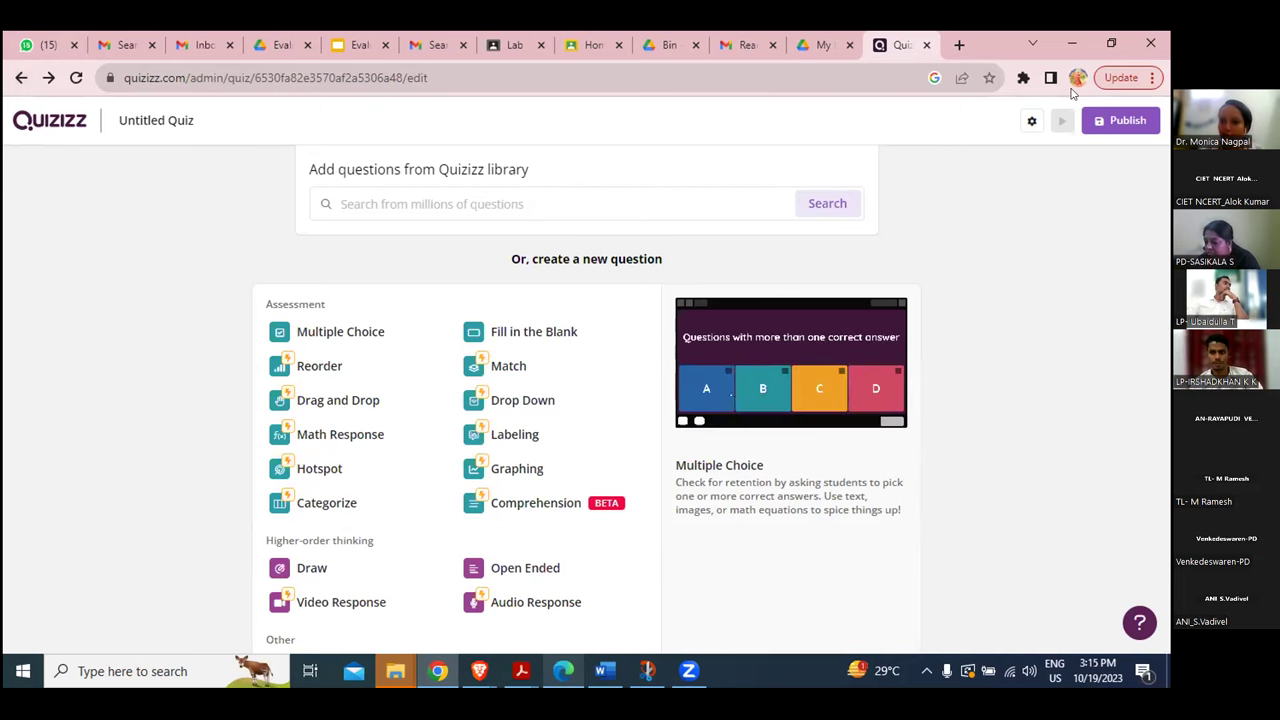
left_click(752, 78)
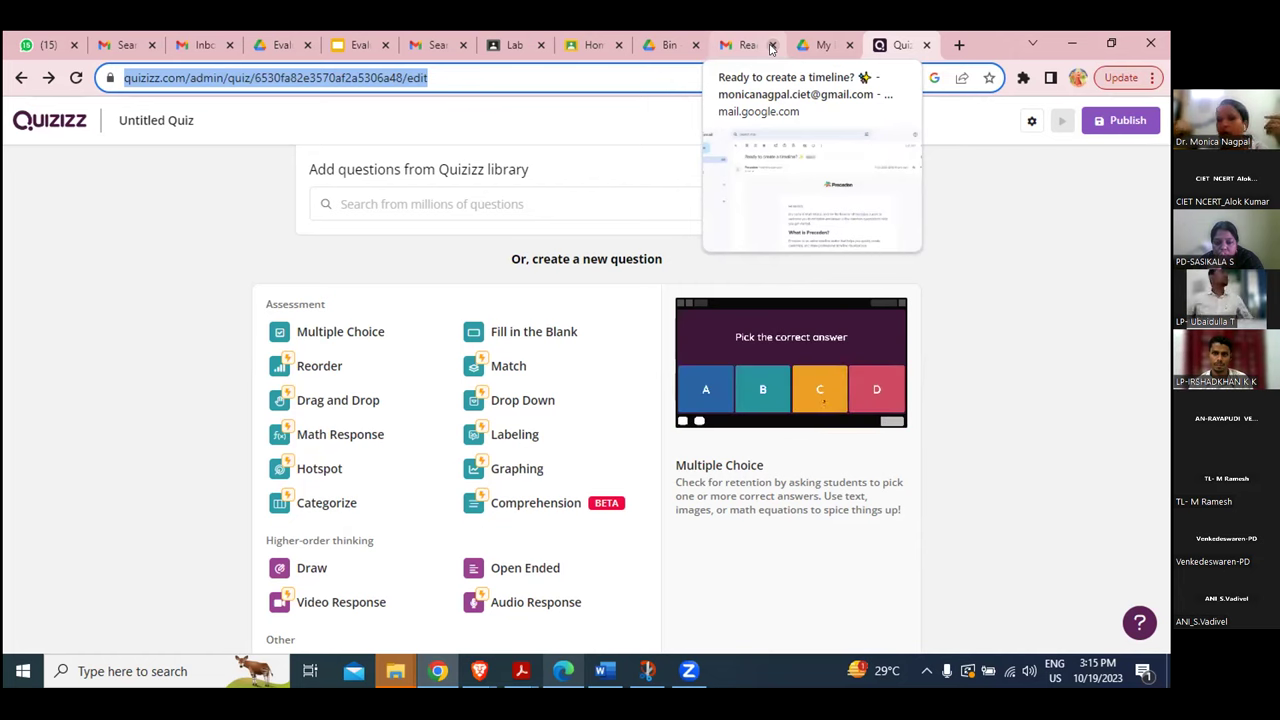
Minimize all open windows and launch Marble from the desktop.
left_click(1070, 43)
left_click(1068, 38)
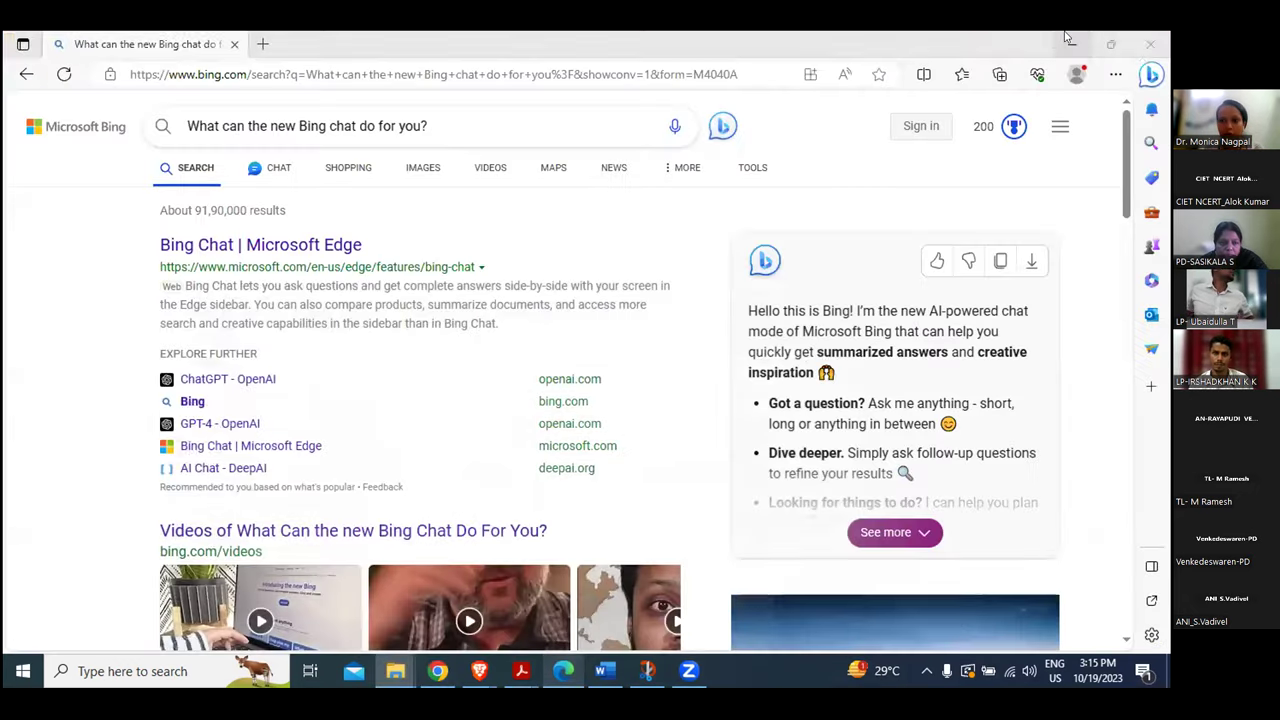
left_click(1070, 40)
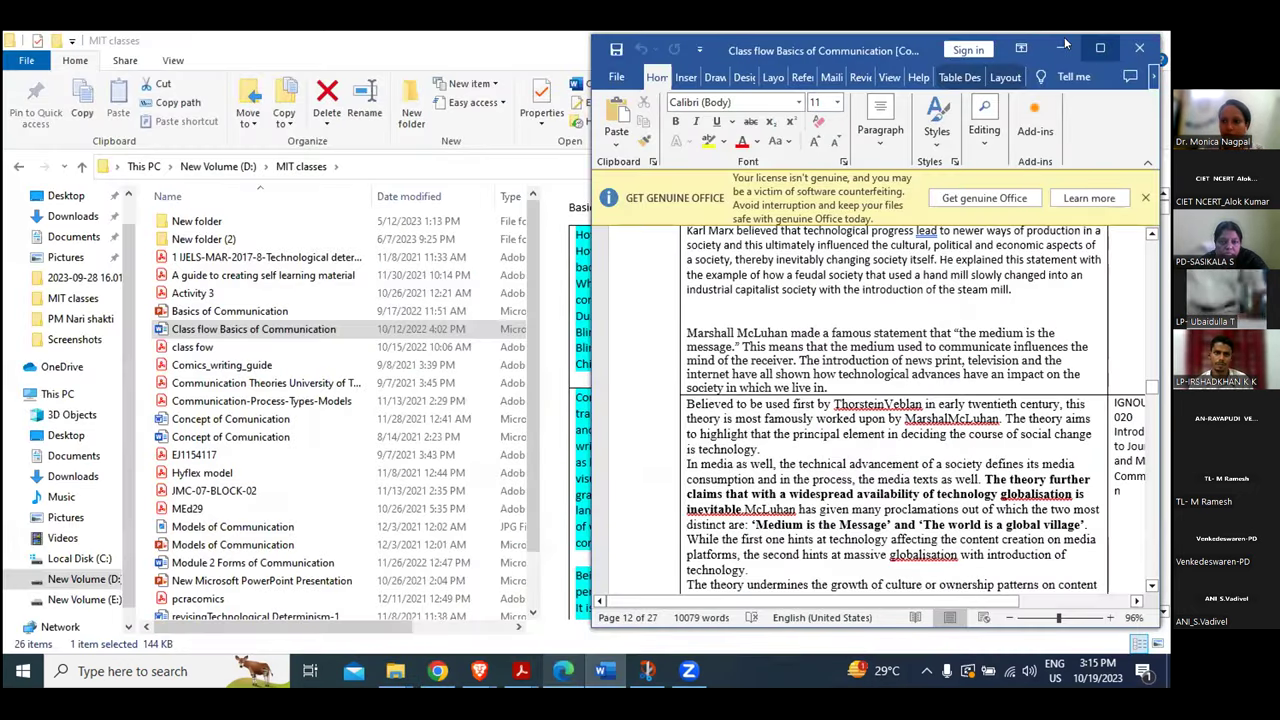
left_click(1062, 48)
left_click(1072, 42)
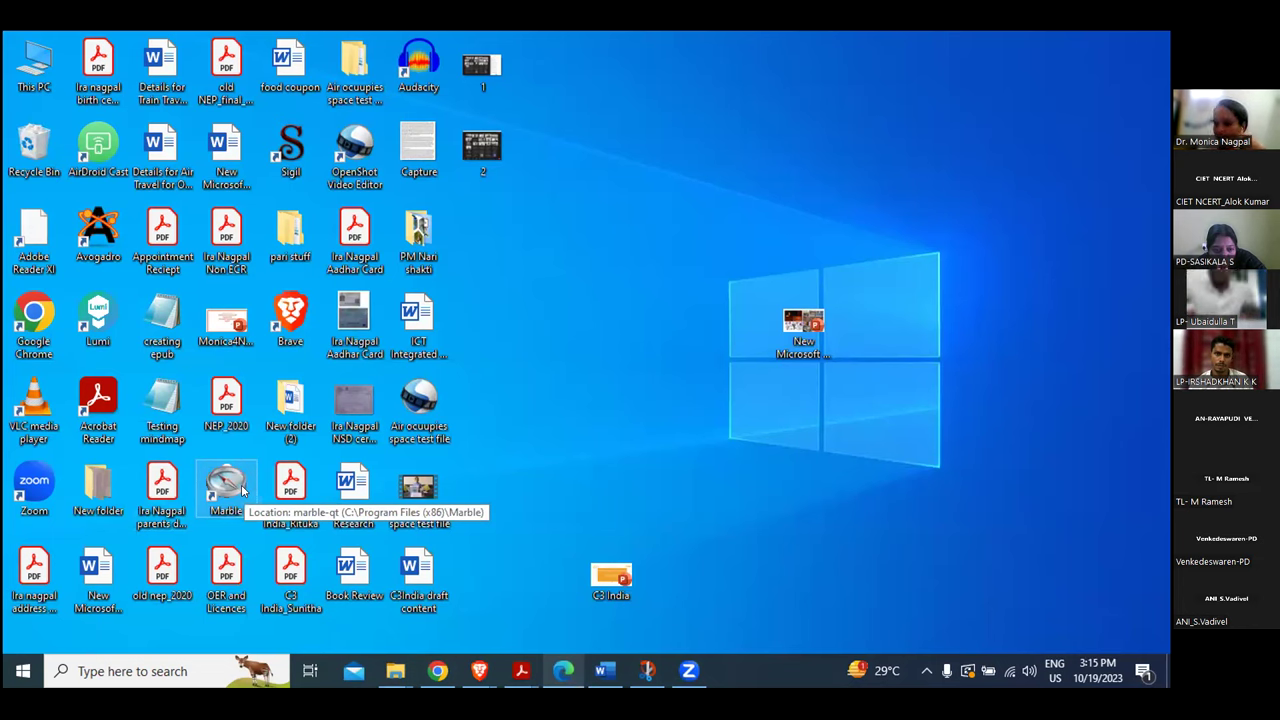
double_click(241, 490)
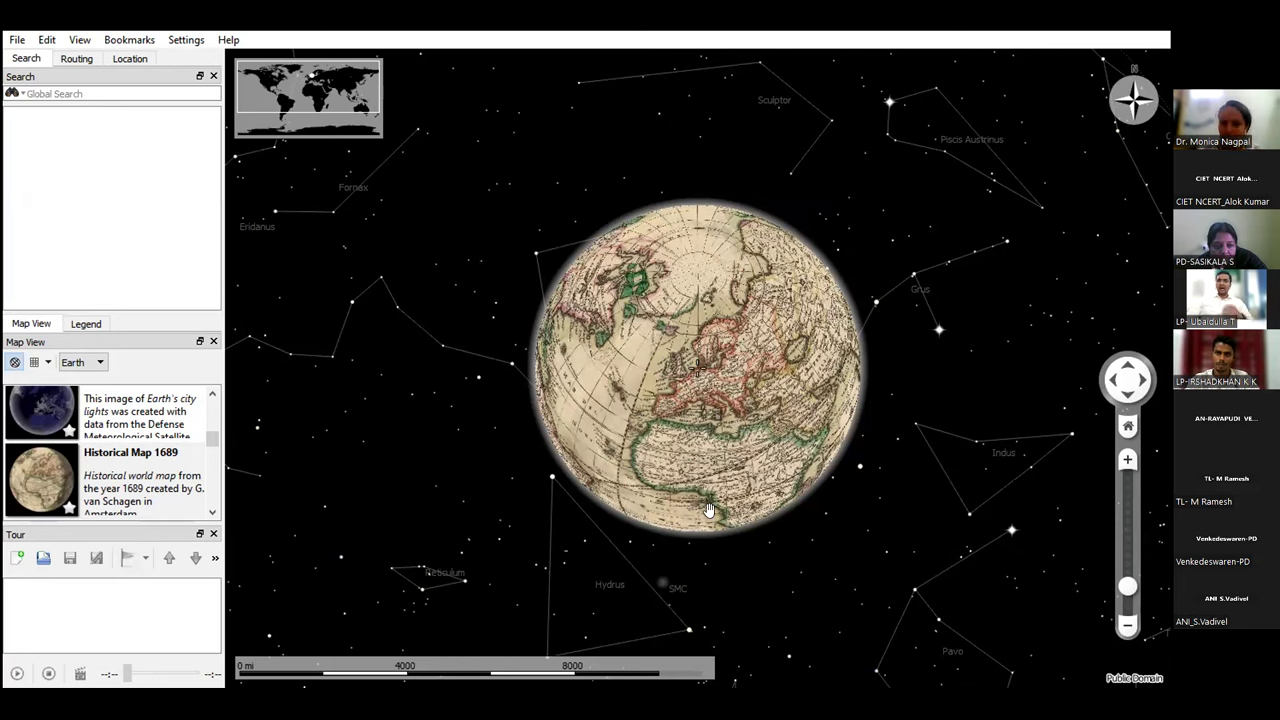
Show the historical map in Flat View, and view the Moon's map before returning to Earth.
left_click(46, 362)
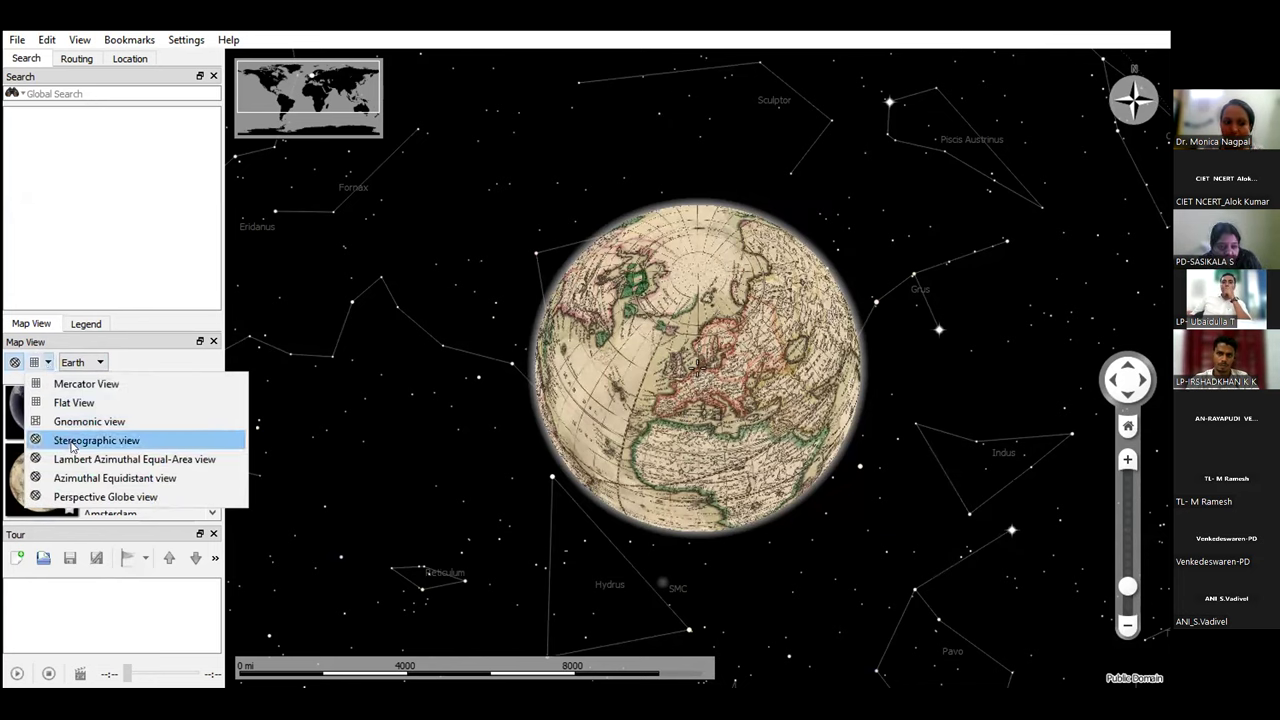
left_click(87, 403)
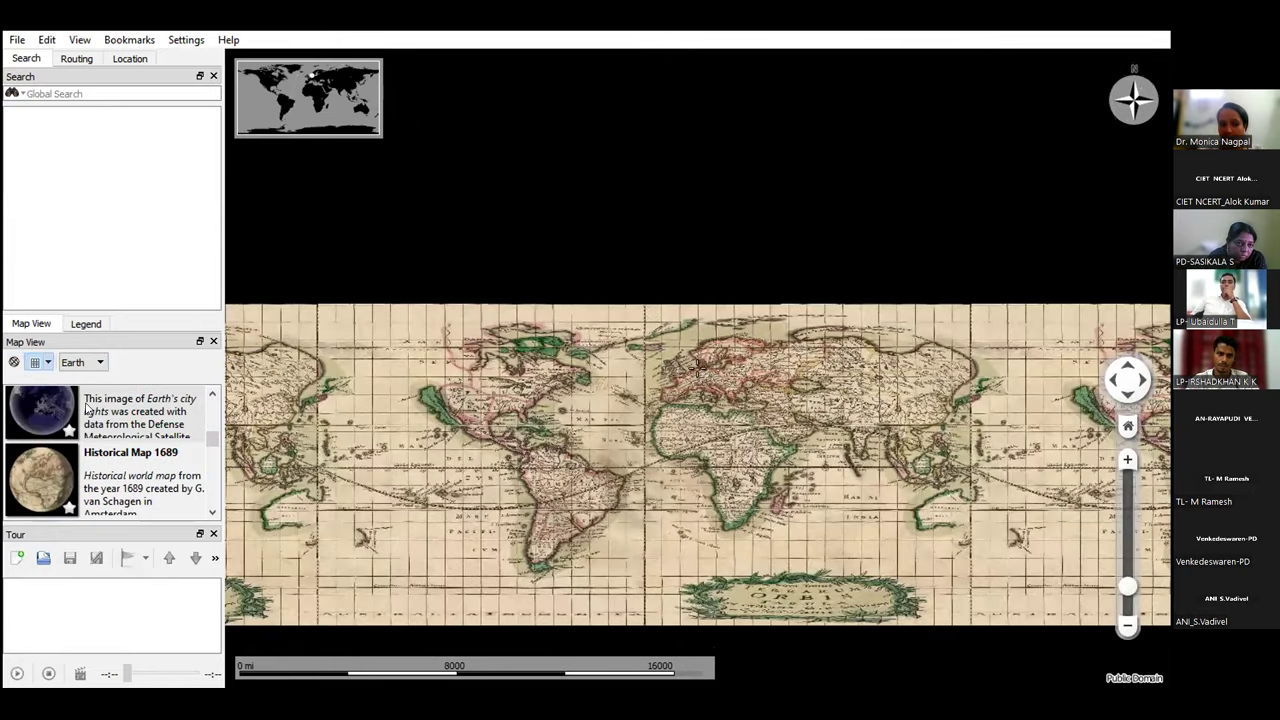
left_click(74, 362)
left_click(78, 389)
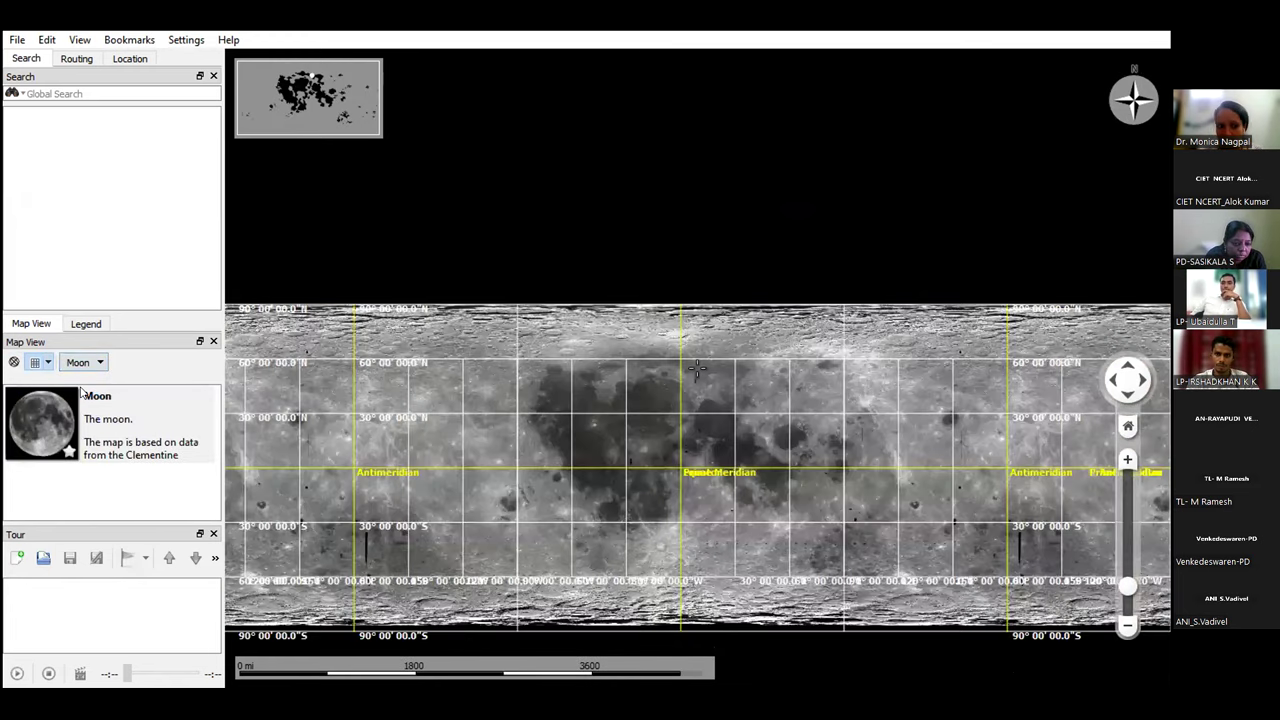
left_click(87, 360)
left_click(60, 375)
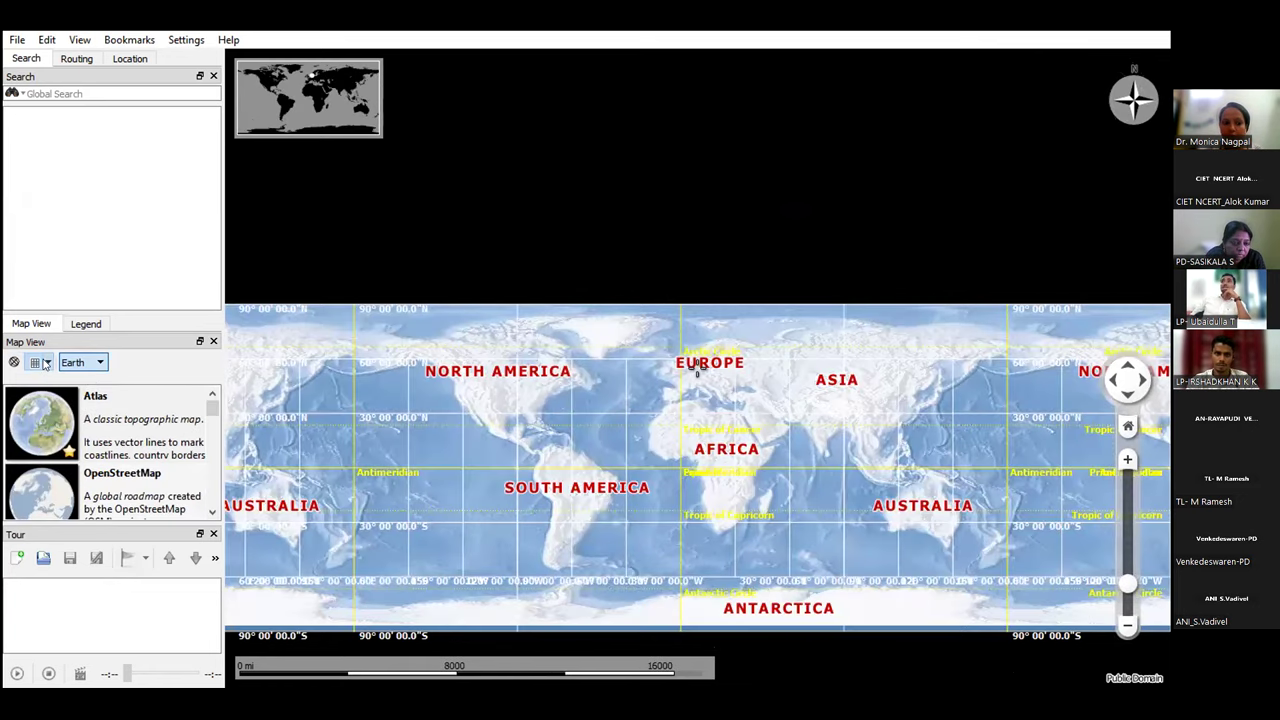
View Earth with the OpenStreetMap and Political Map themes, and return to the globe projection.
left_click(130, 488)
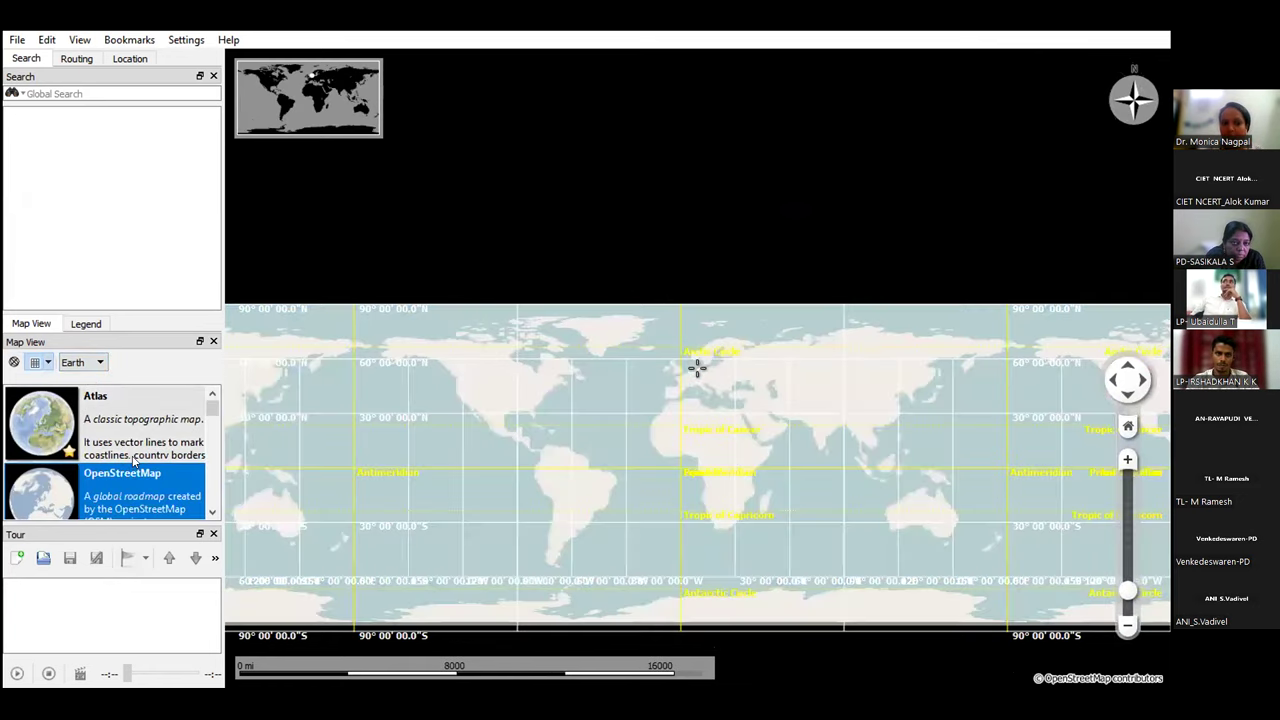
scroll(133, 461, "down", 5)
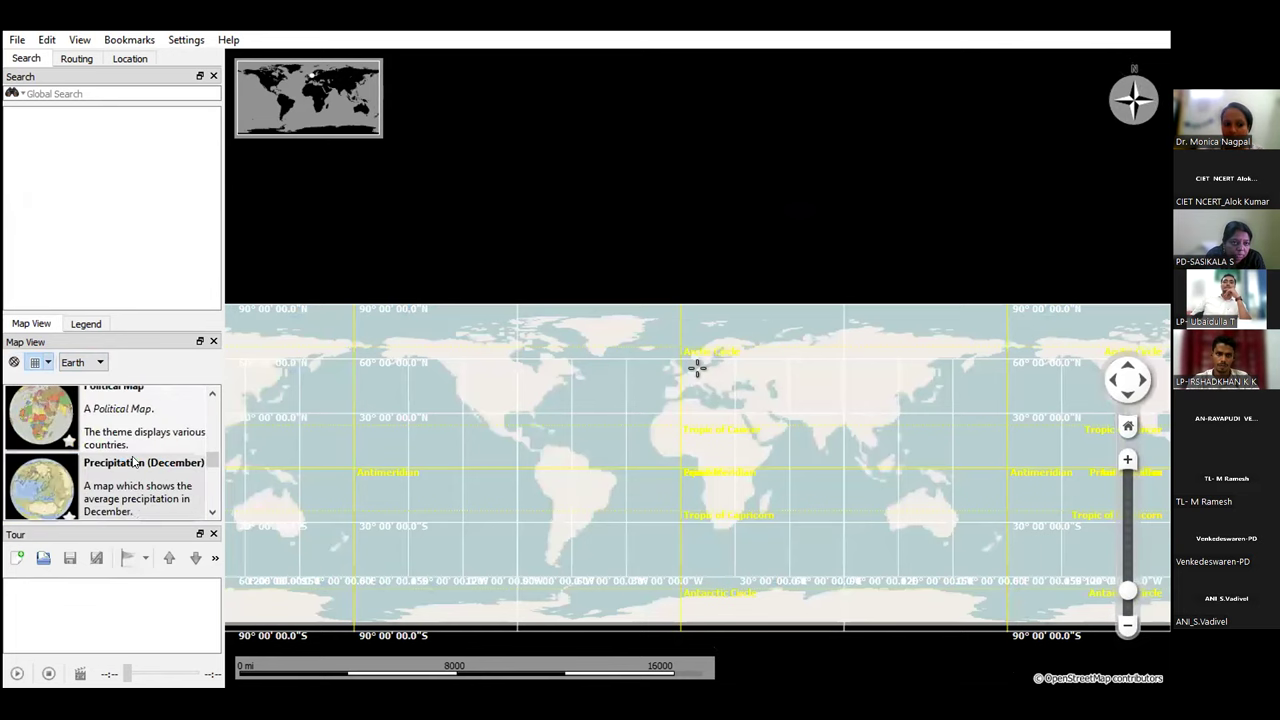
scroll(134, 461, "up", 1)
left_click(132, 460)
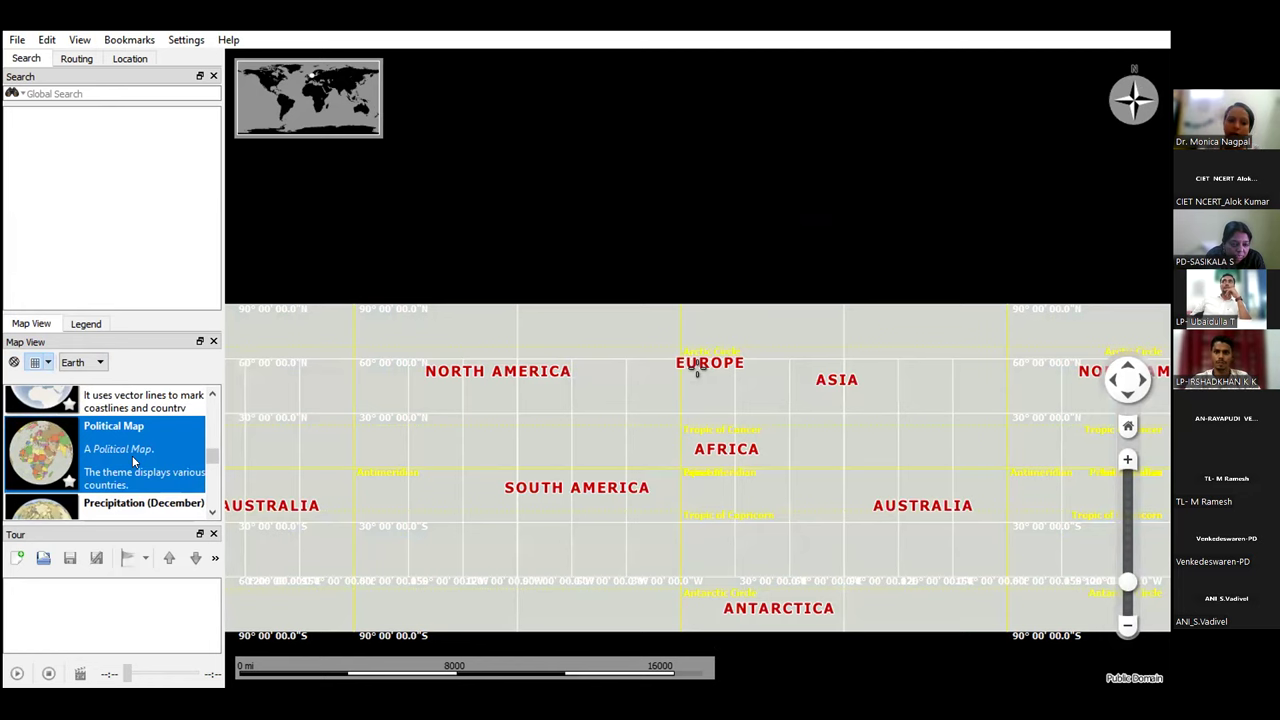
left_click(46, 364)
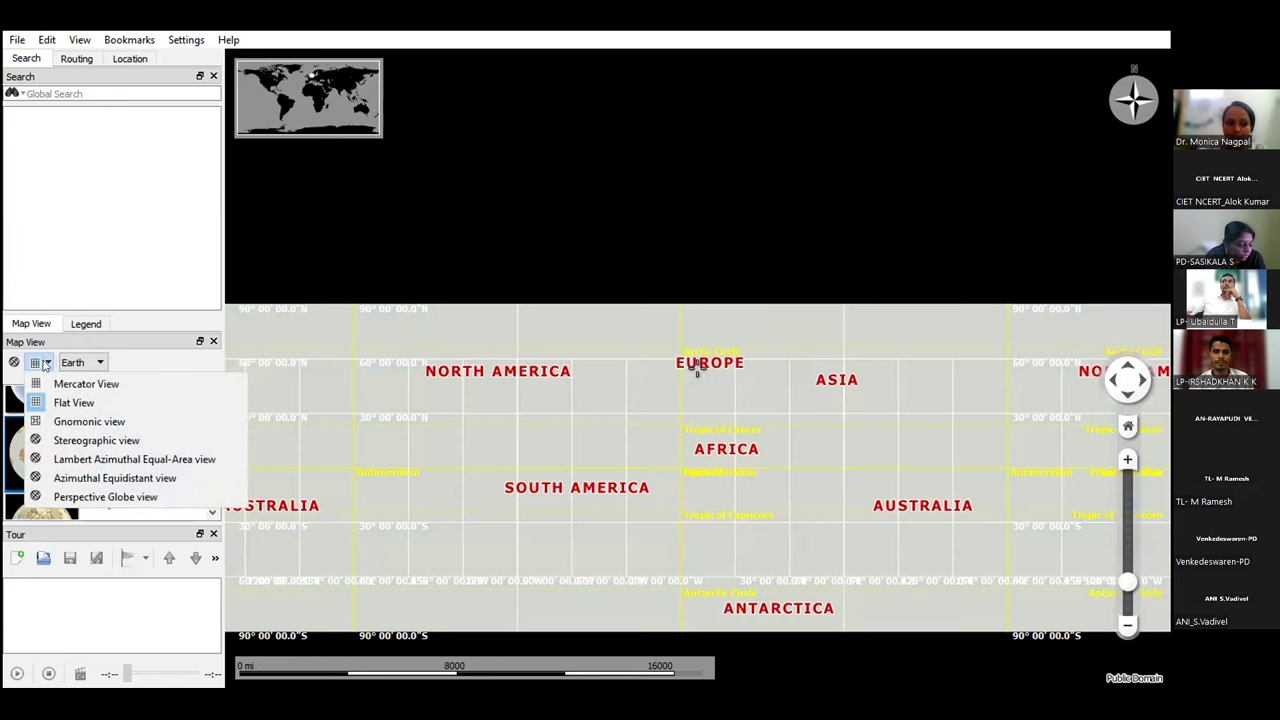
left_click(13, 363)
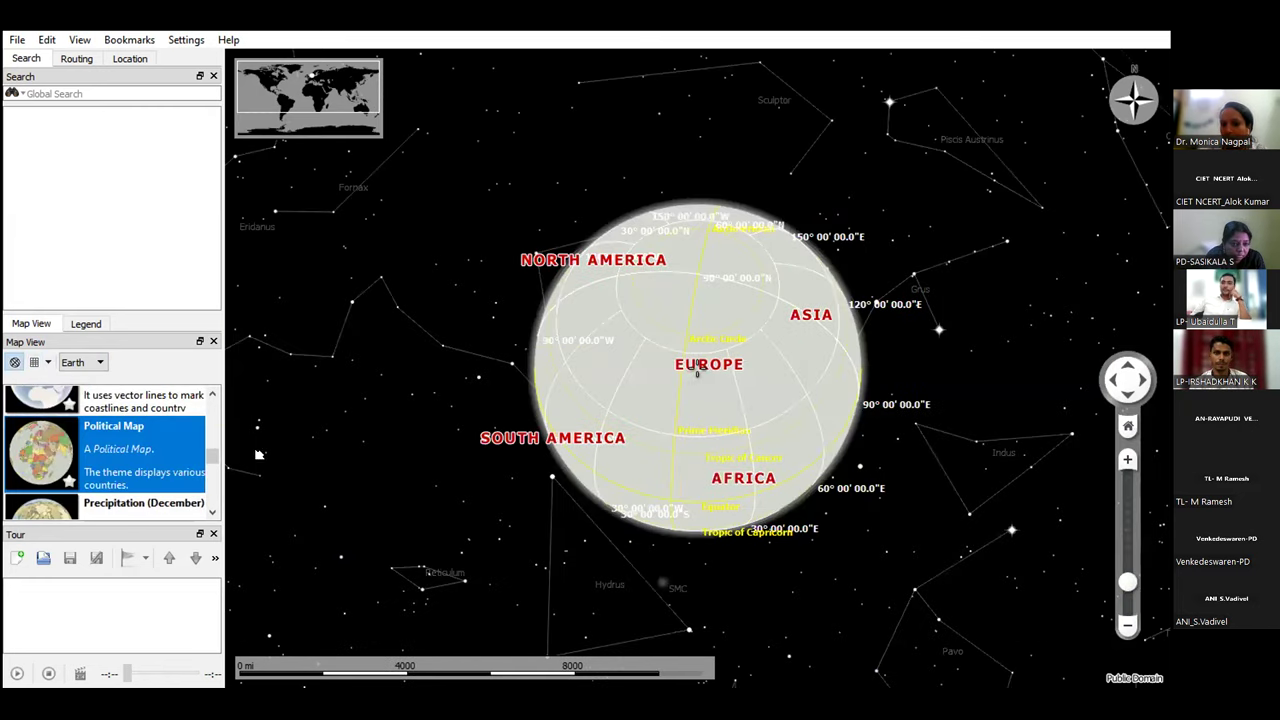
Browse Earth's map themes, including Vector OSM, and apply the Behaim Globe 1492 theme.
scroll(95, 462, "down", 5)
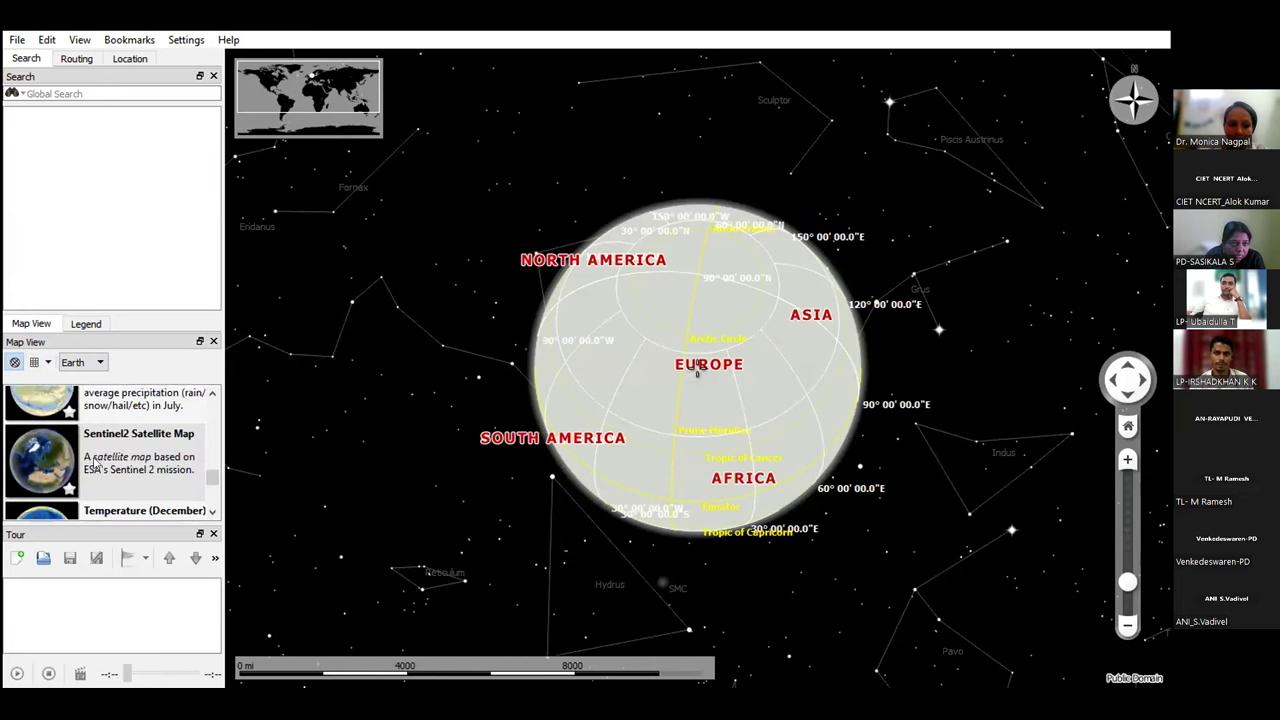
scroll(95, 462, "down", 1)
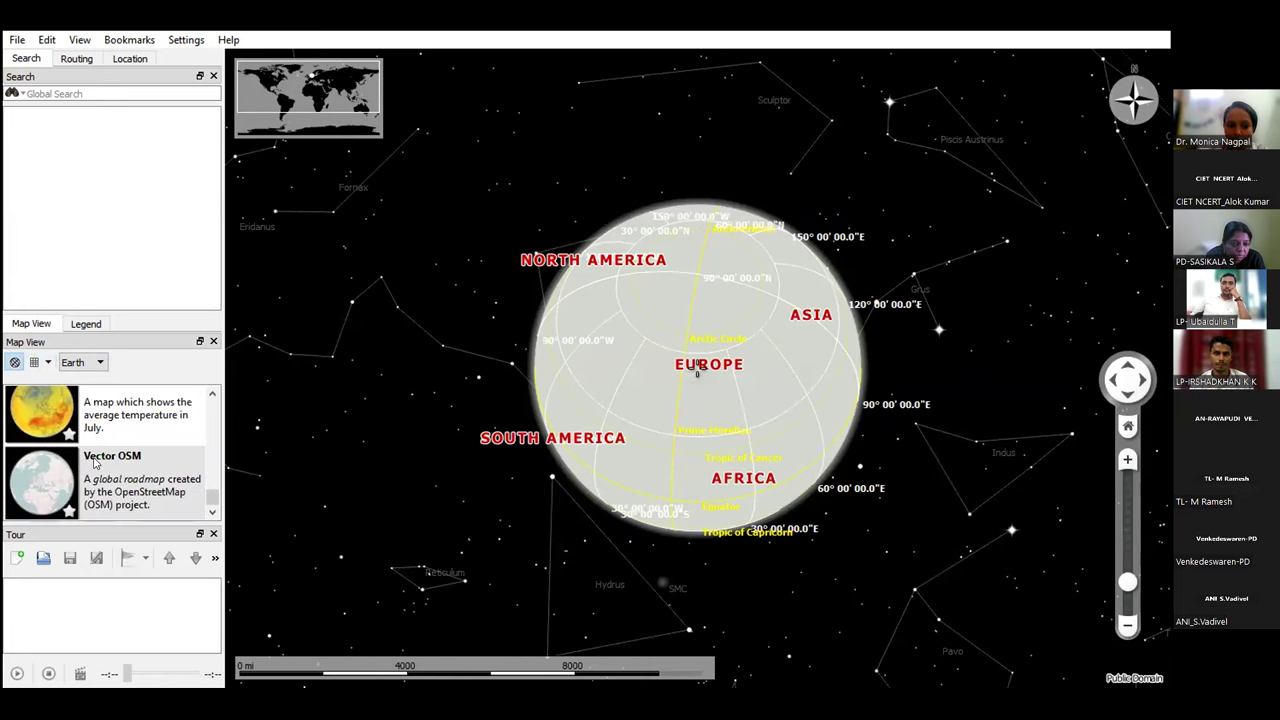
left_click(39, 363)
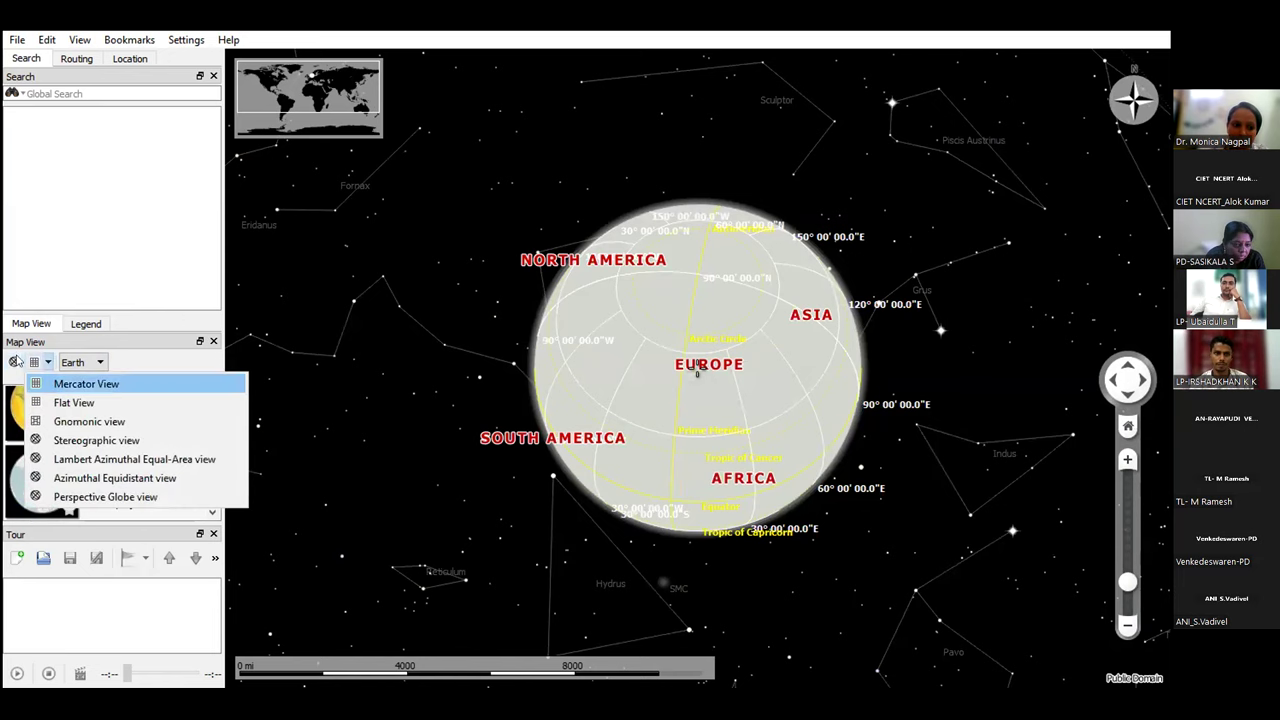
left_click(100, 364)
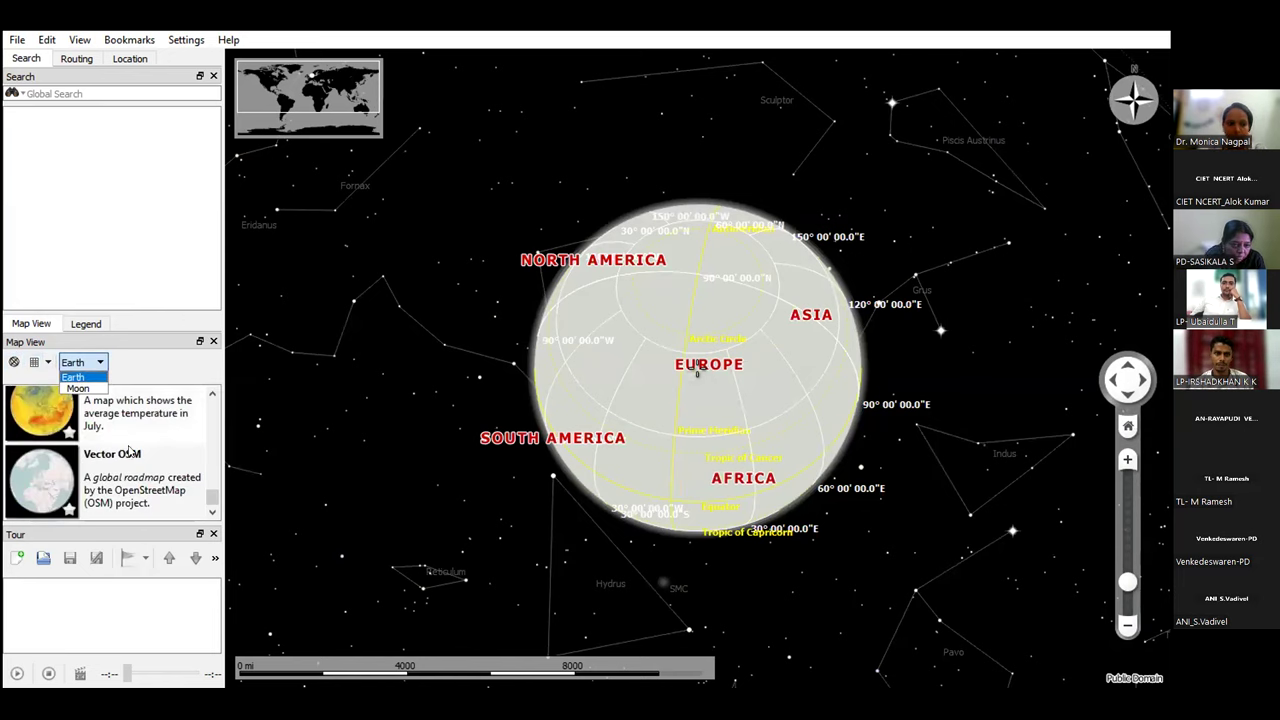
left_click(80, 380)
scroll(137, 462, "up", 5)
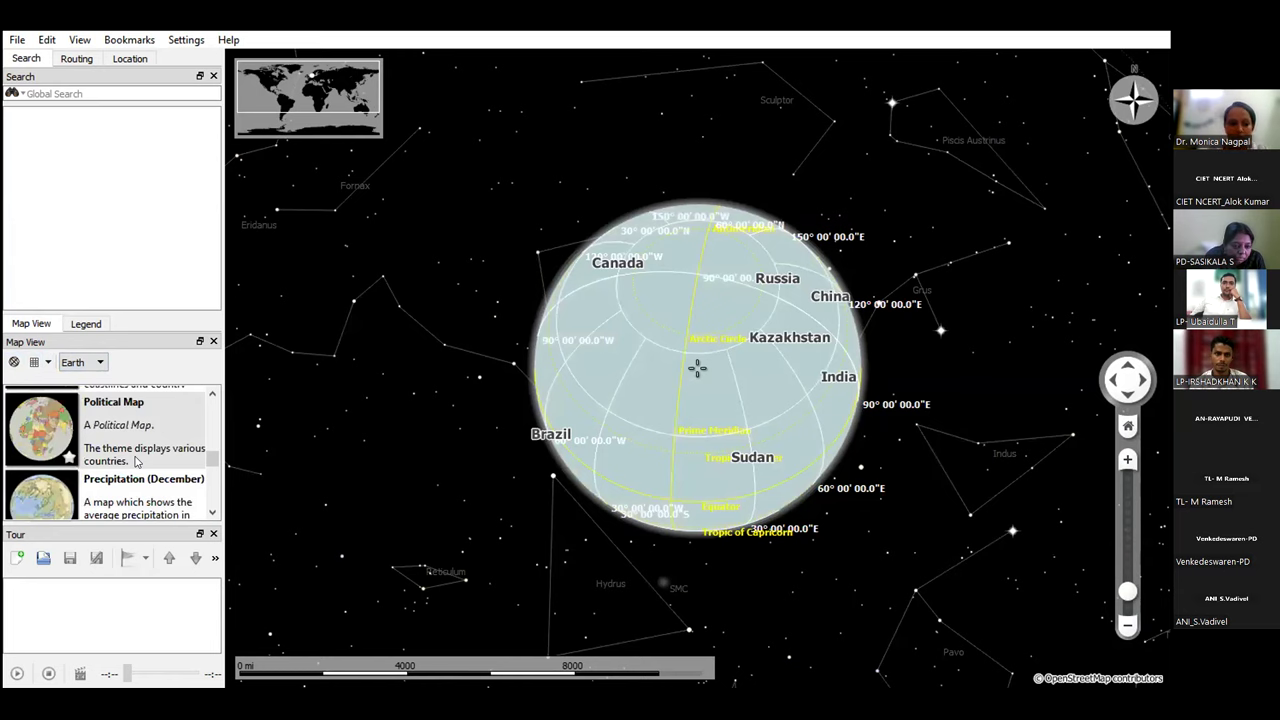
scroll(137, 462, "up", 1)
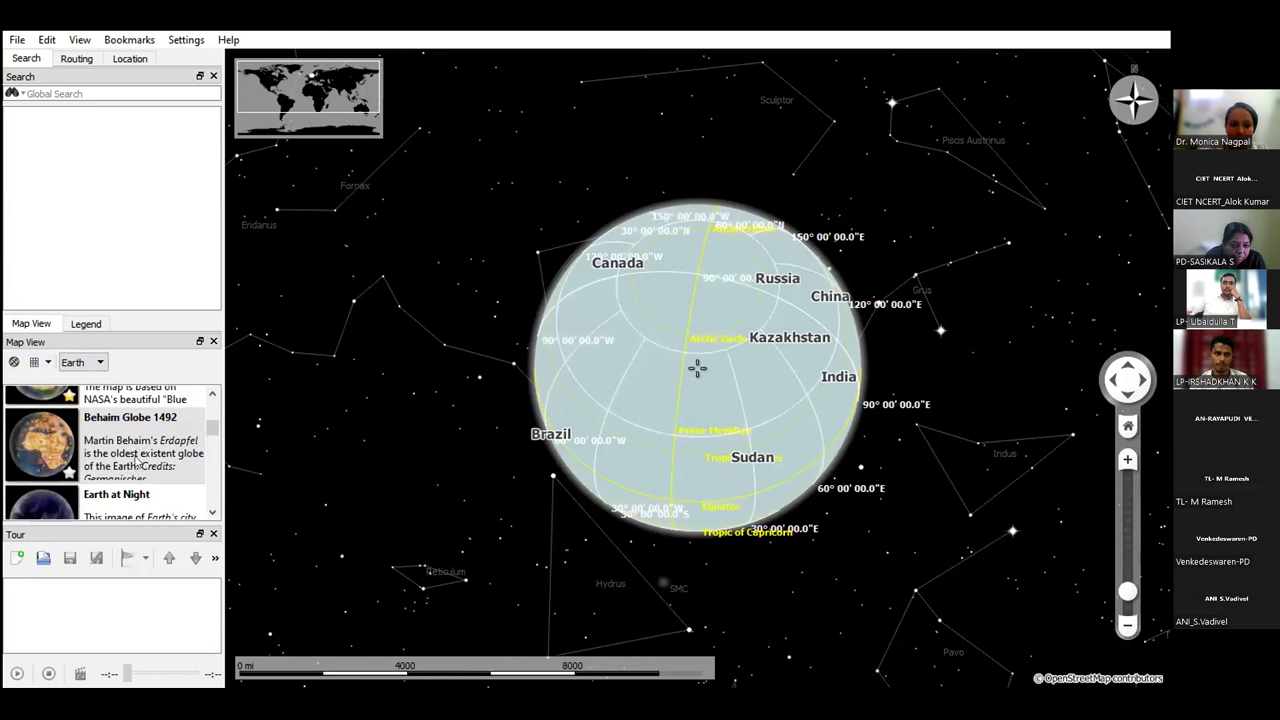
left_click(115, 442)
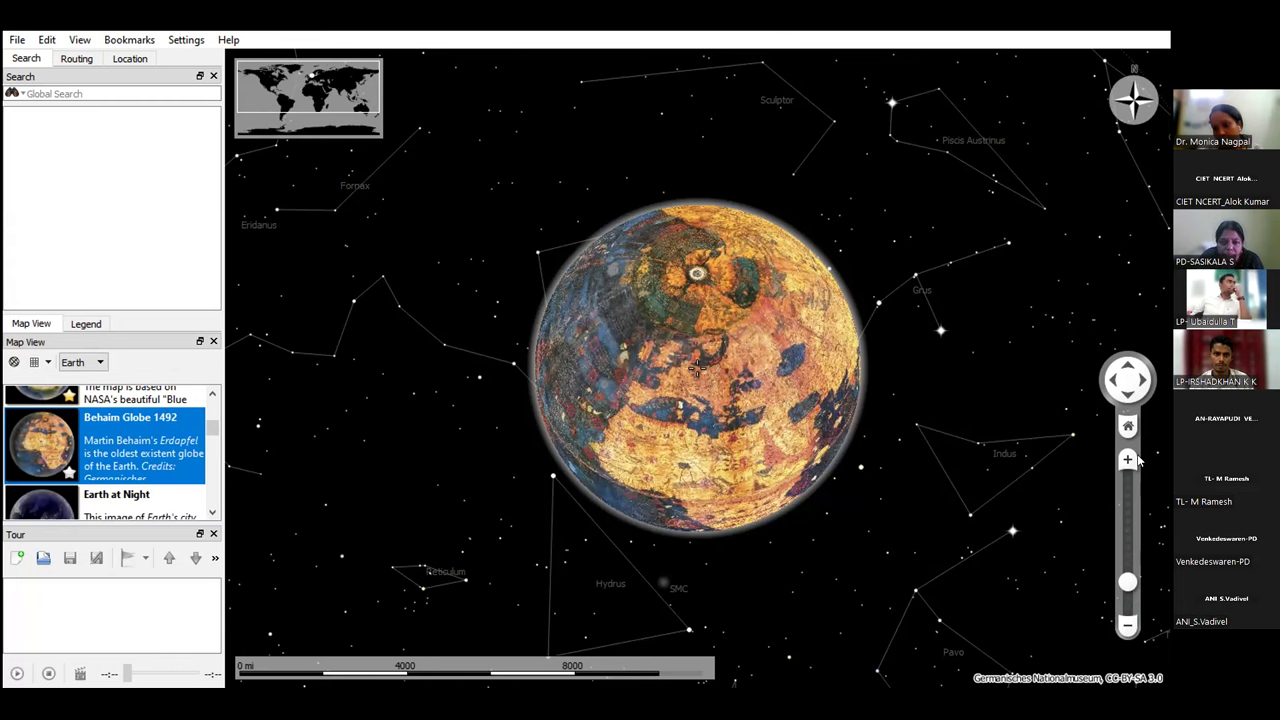
Inspect the Behaim globe by zooming in and out and rotating it to other regions.
left_click(1127, 580)
mouse_move(1127, 580)
left_mouse_down()
mouse_move(1126, 513)
mouse_move(1128, 563)
left_mouse_up()
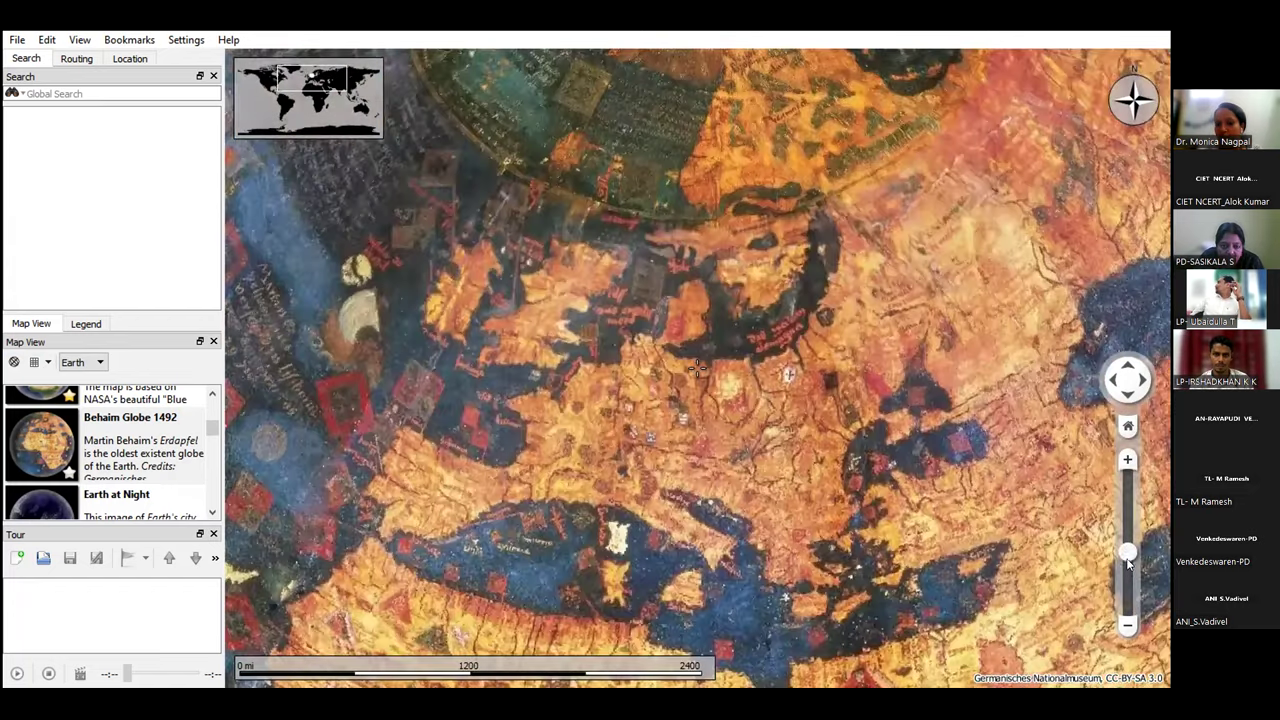
left_click(1129, 591)
left_click(1124, 573)
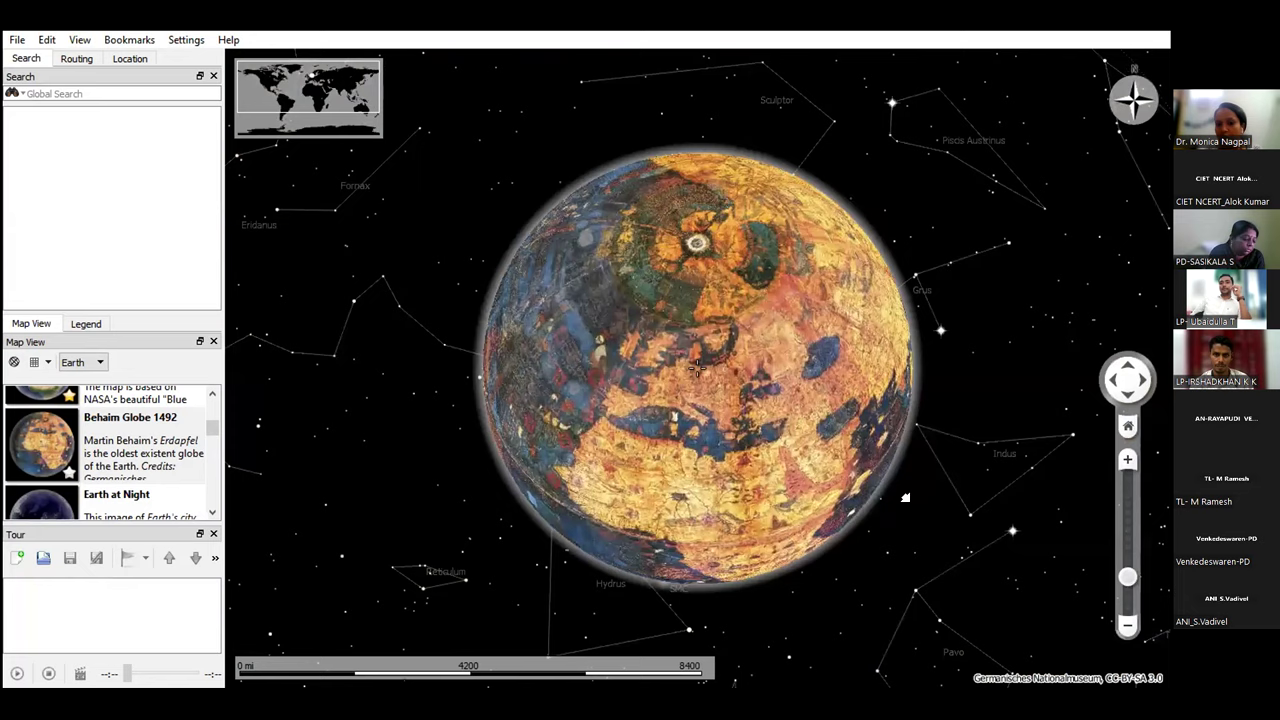
left_click_drag(519, 385, 842, 380)
left_click_drag(648, 385, 368, 413)
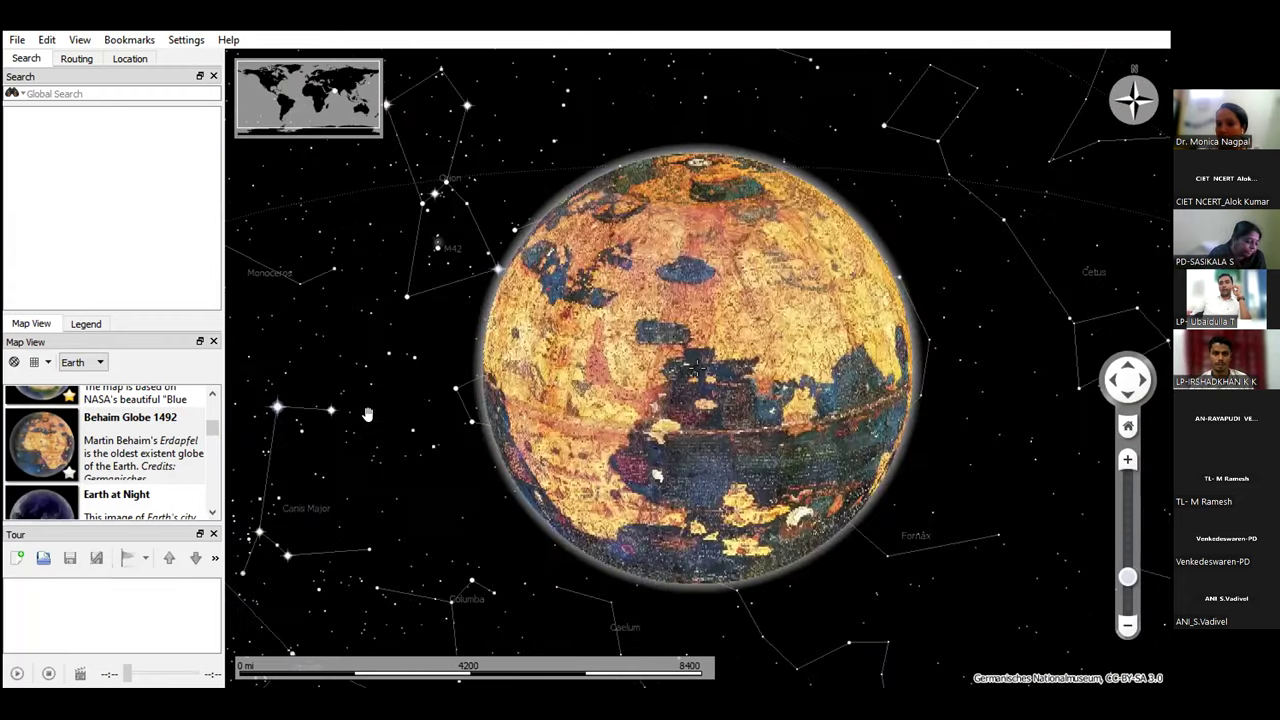